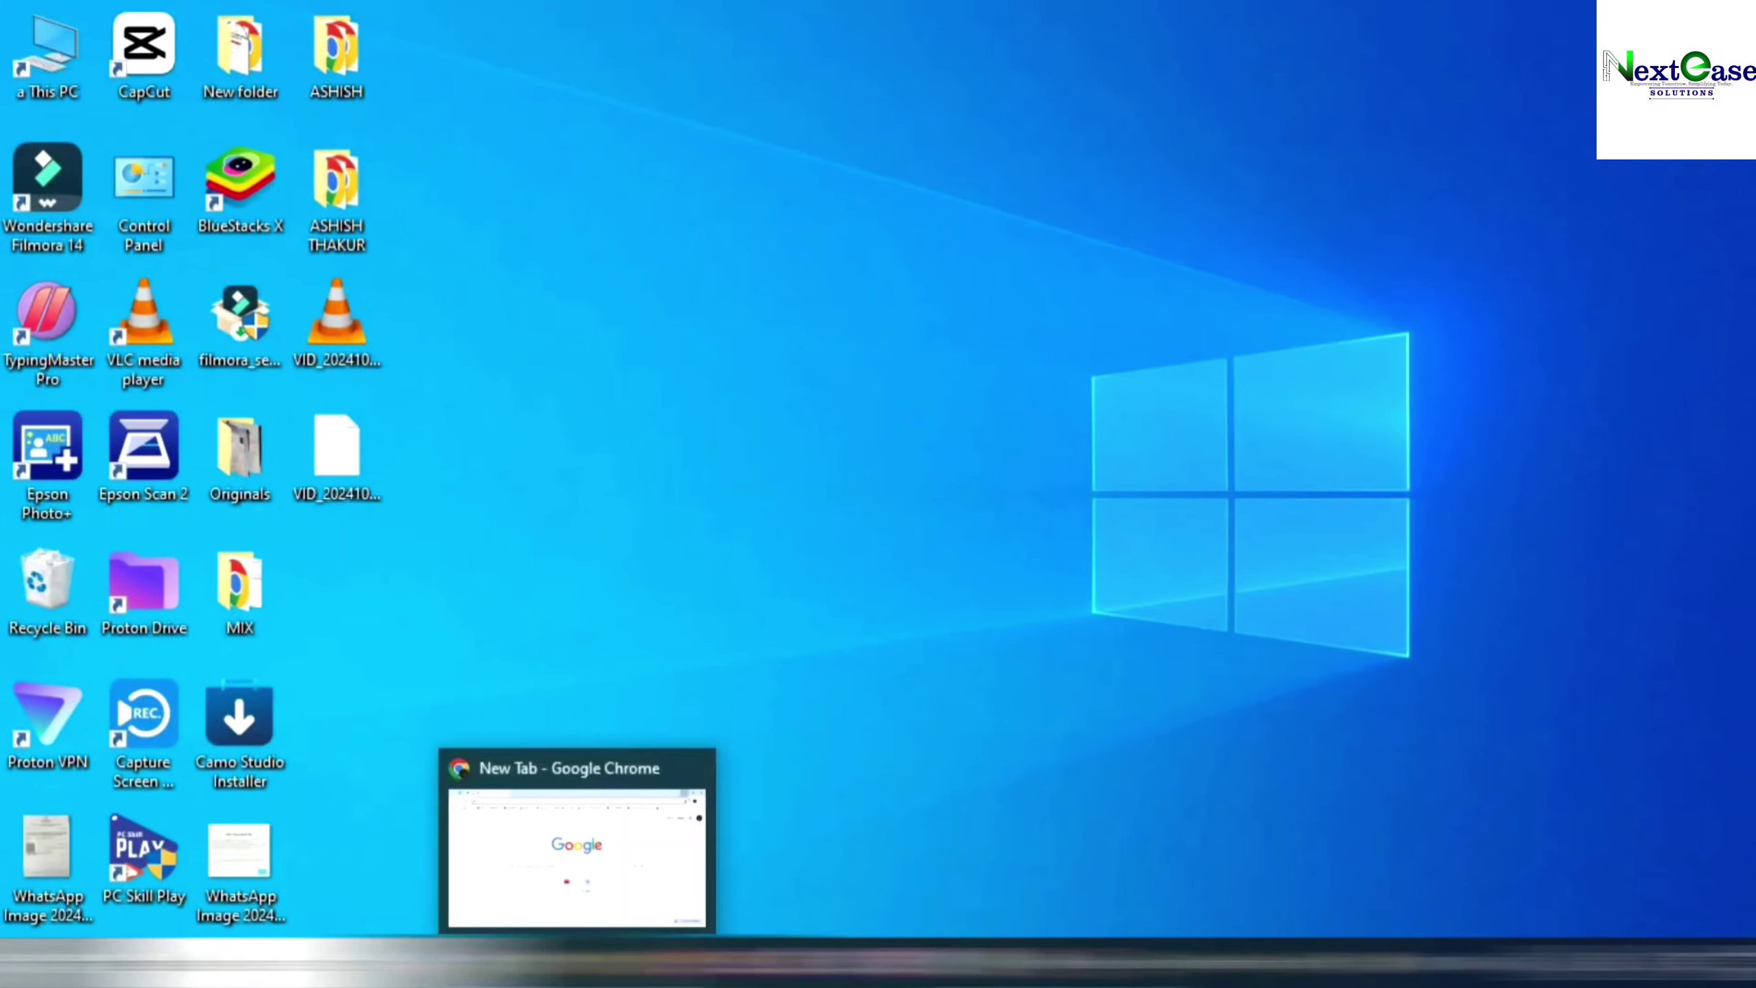
# Switch to Chrome, search Google for "nsp" and open the National Scholarship Portal website.
pyautogui.click(581, 963)
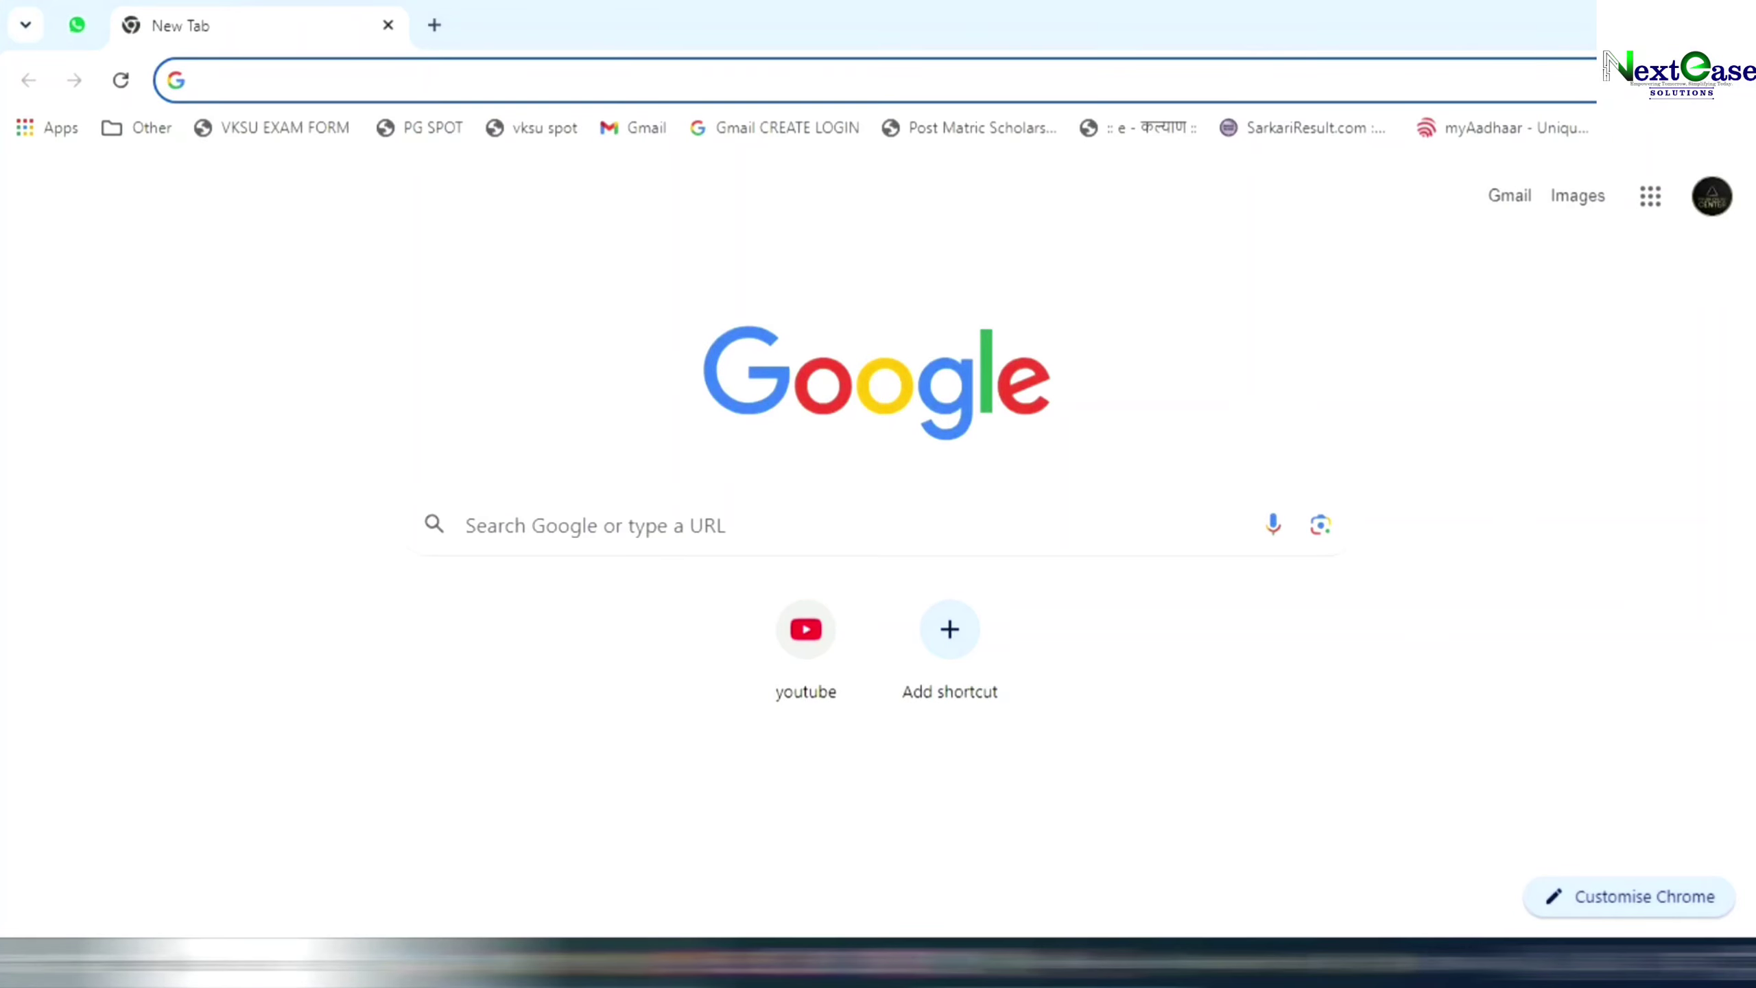
pyautogui.click(531, 550)
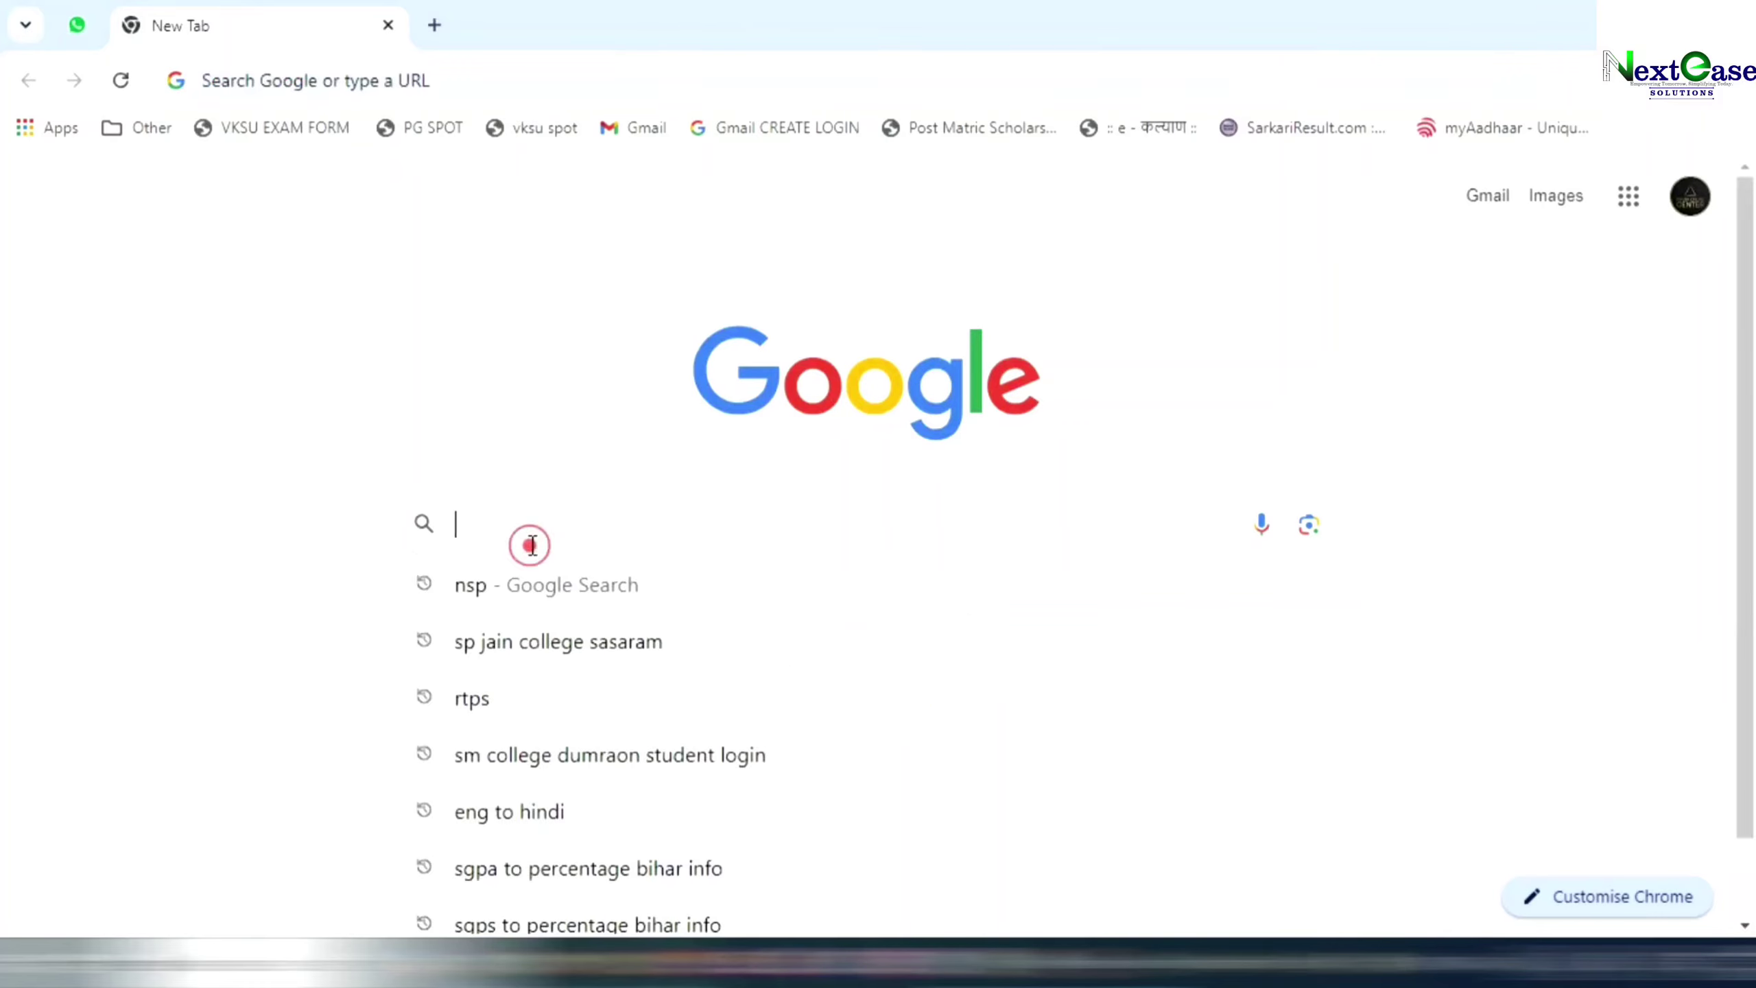
pyautogui.click(493, 585)
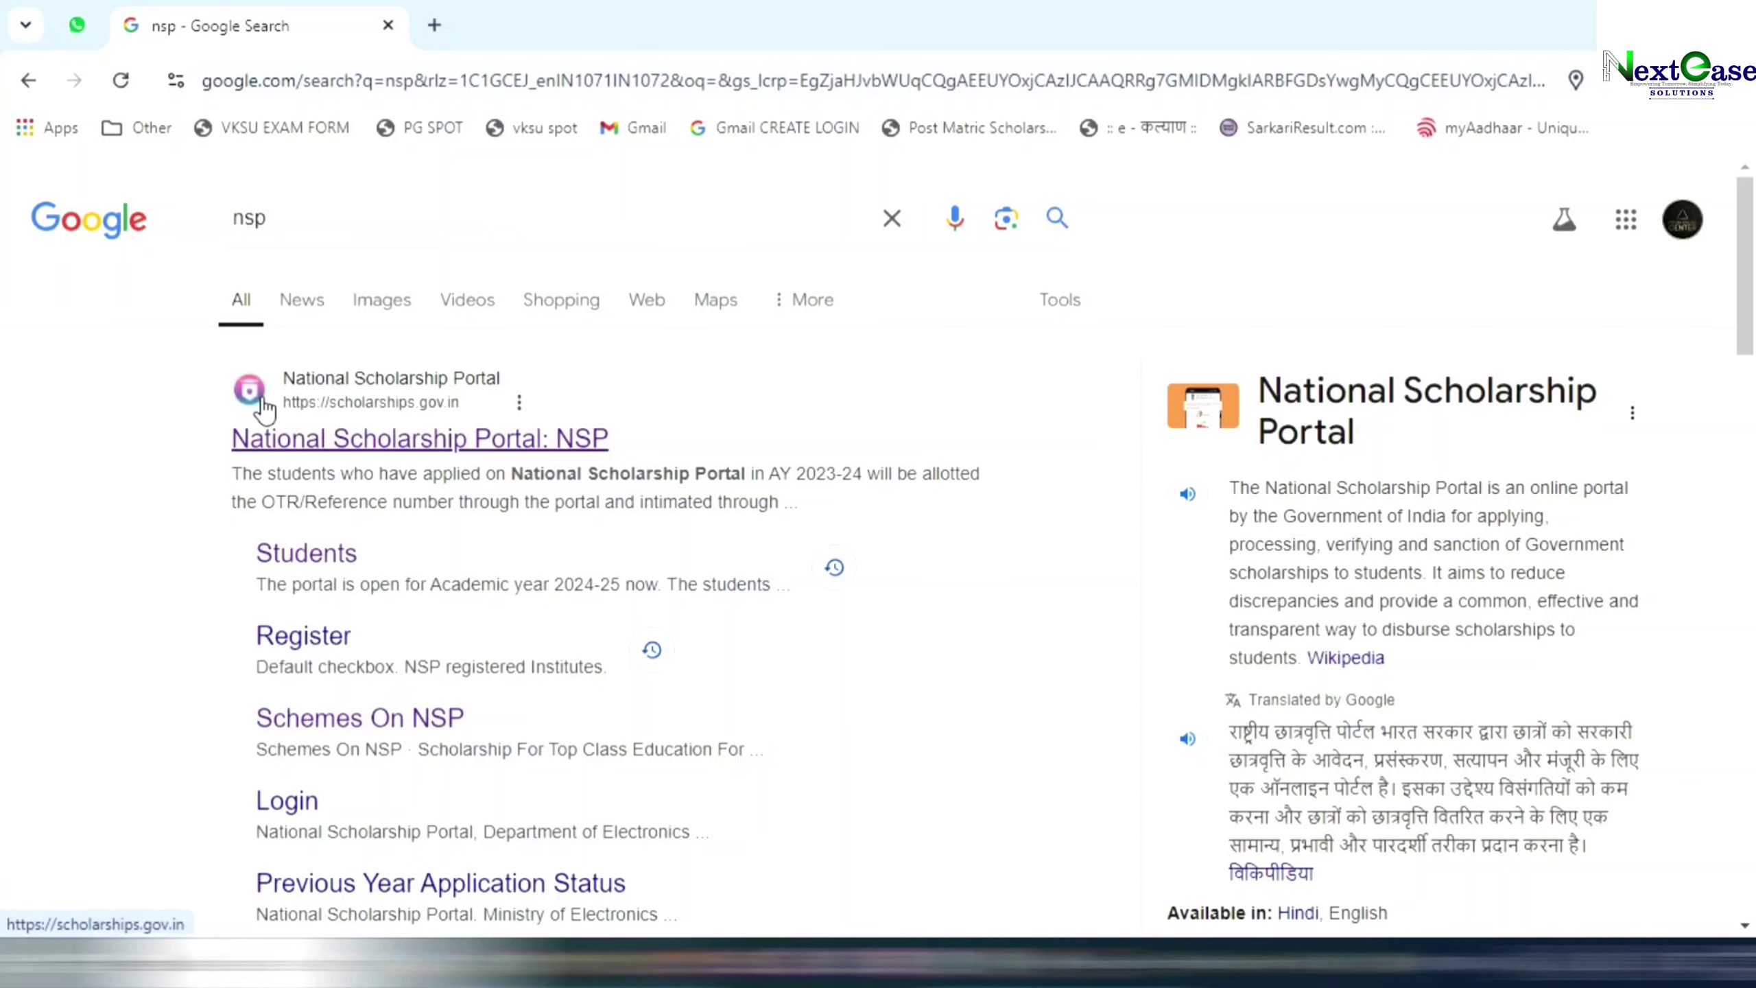
pyautogui.click(293, 404)
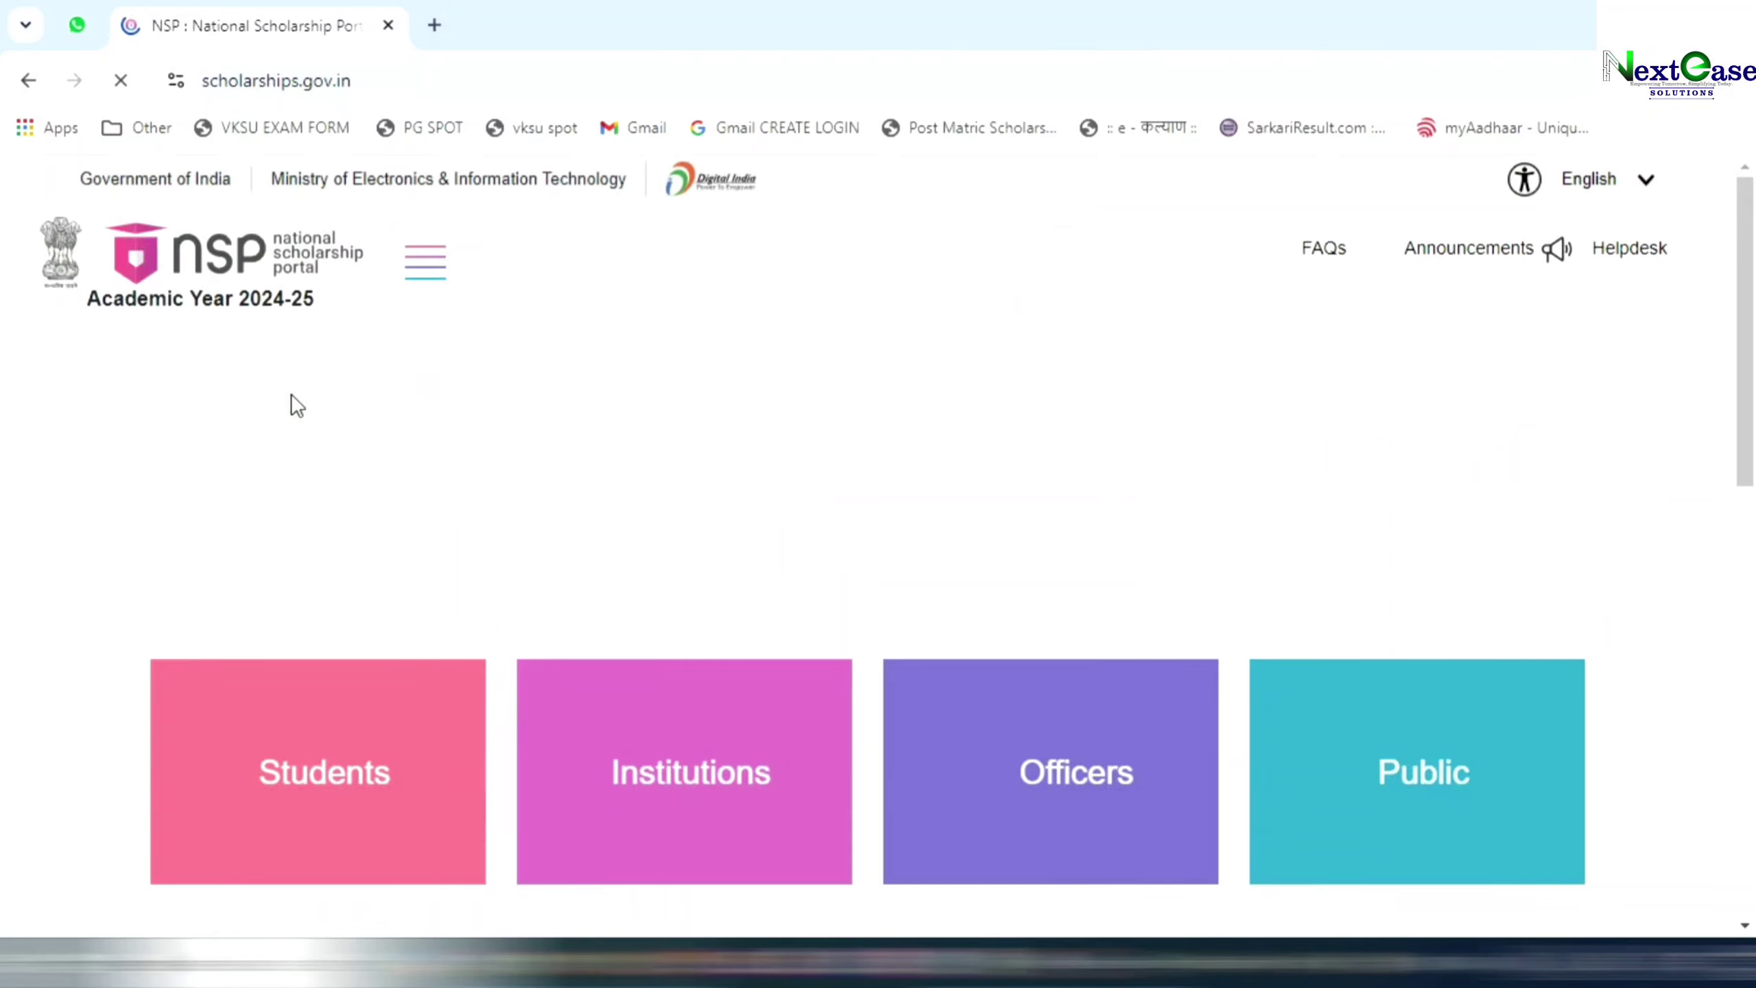
# Go to the Students section of the portal and open the login page for Apply For Scholarship.
pyautogui.click(413, 264)
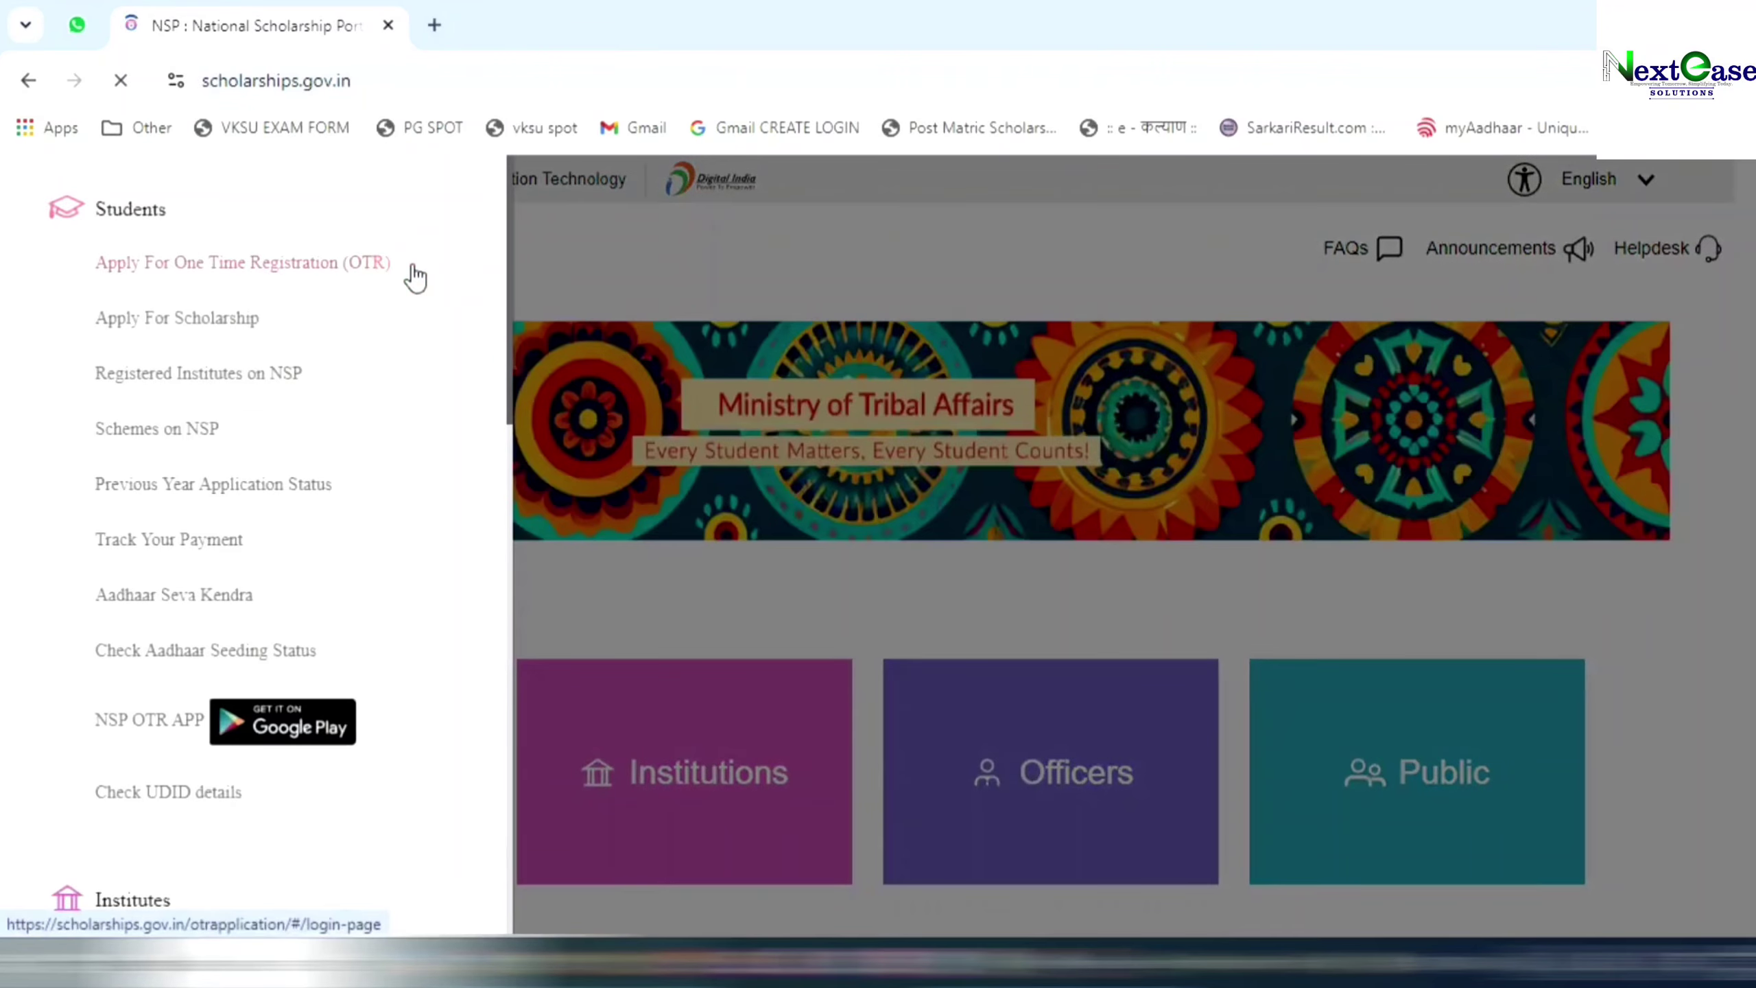
pyautogui.click(543, 255)
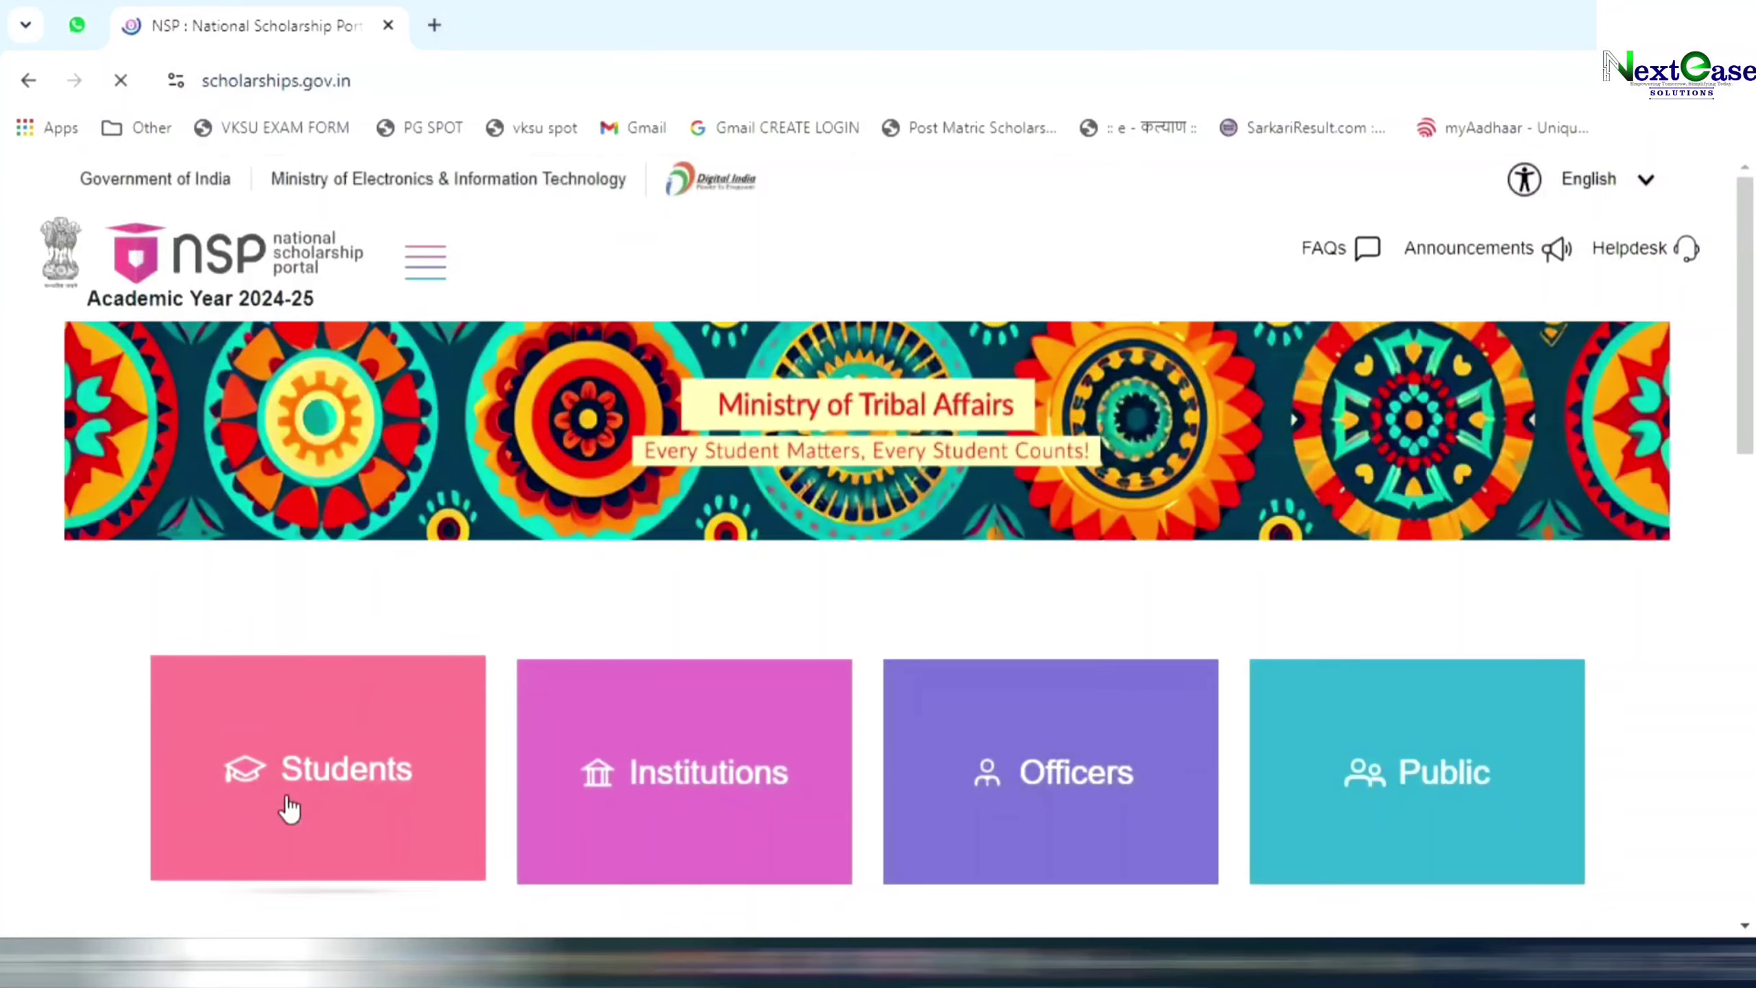
pyautogui.click(345, 780)
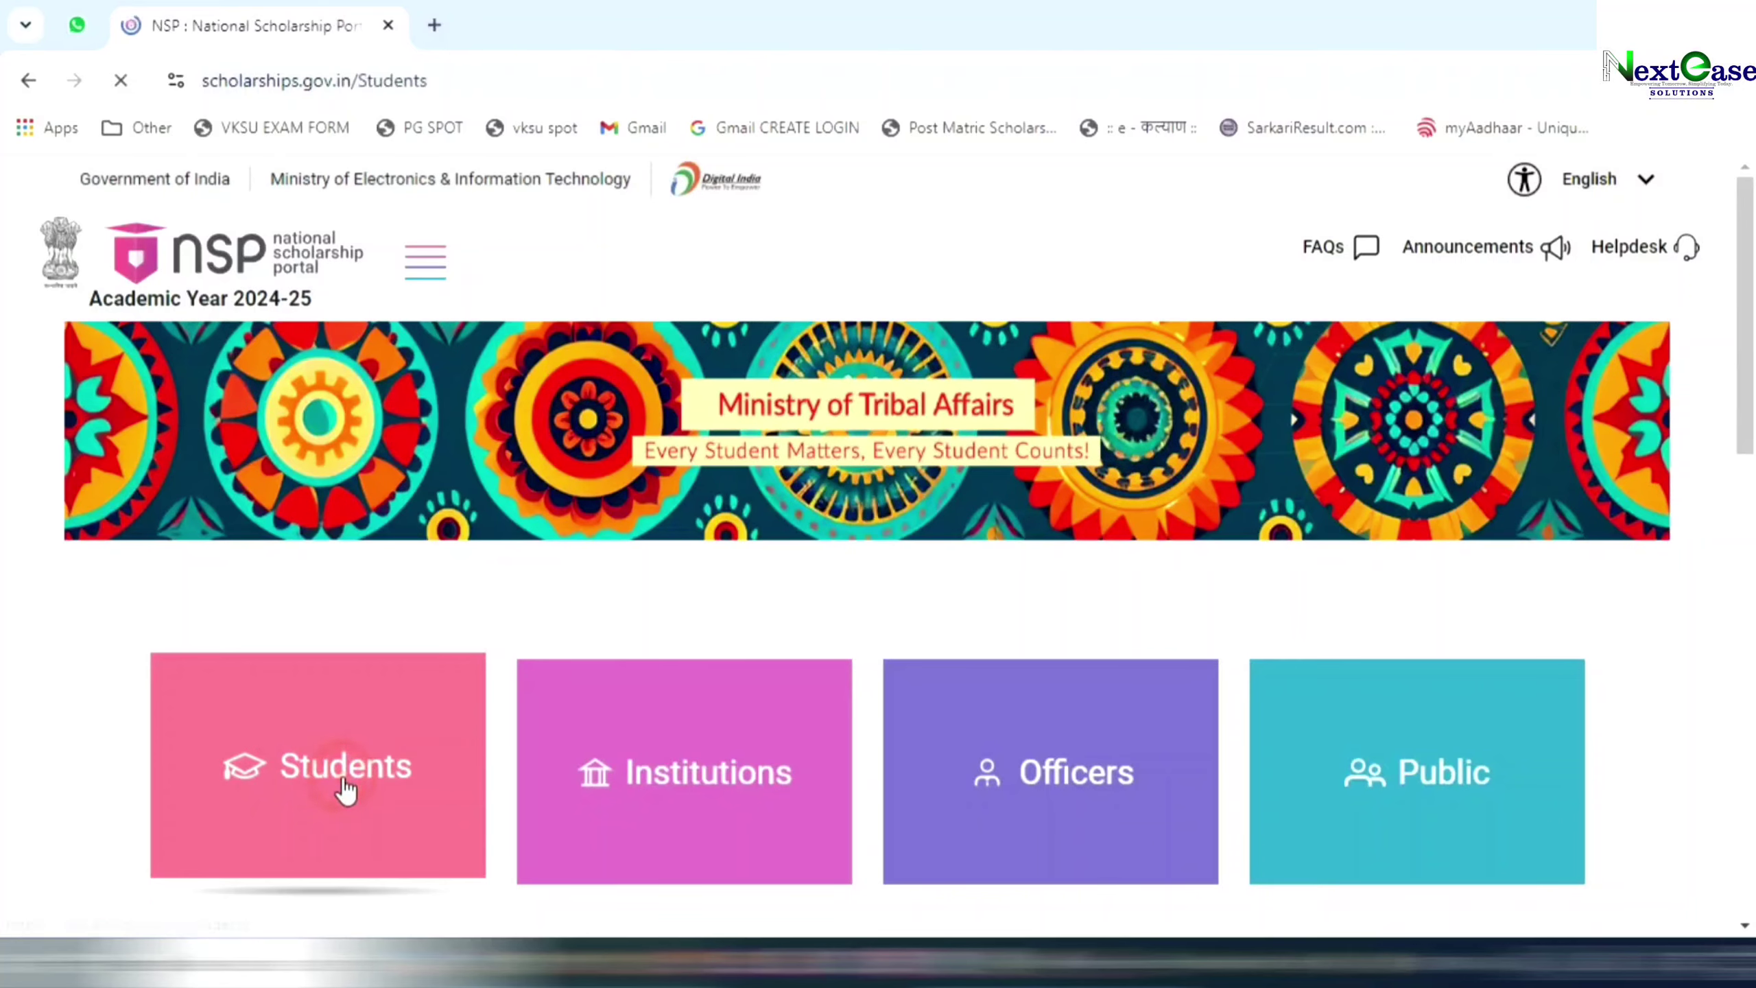
pyautogui.scroll(-5, 576, 689)
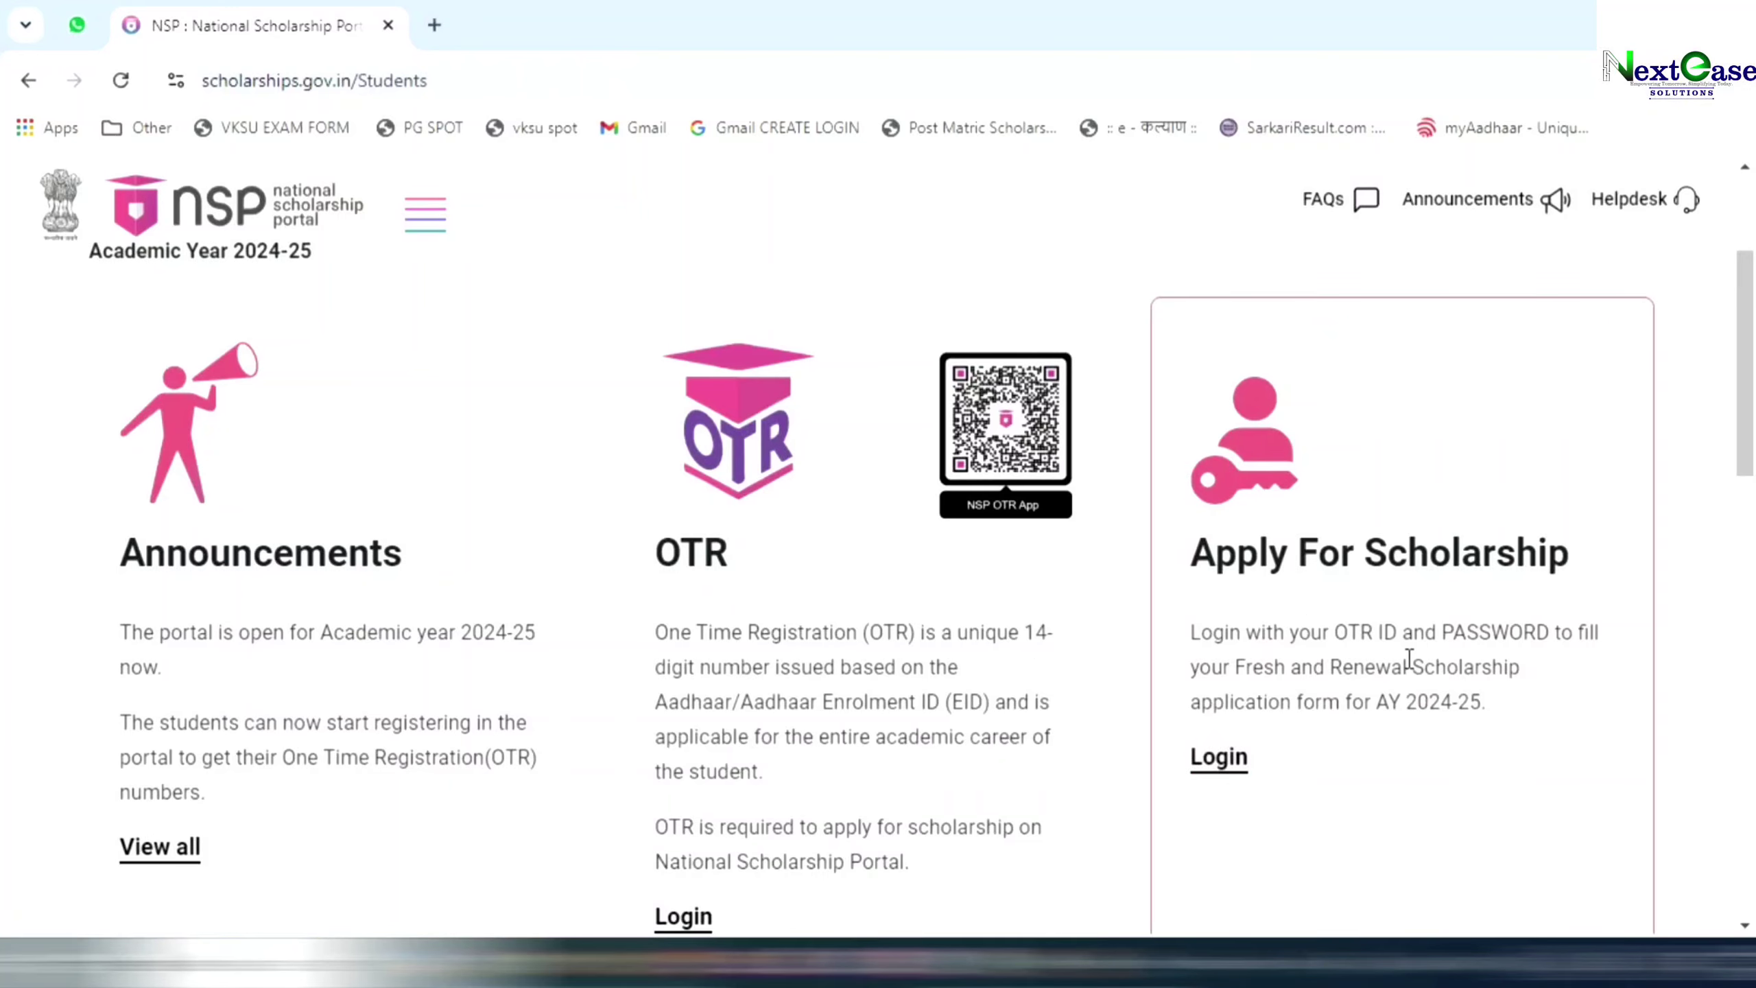
pyautogui.click(1220, 758)
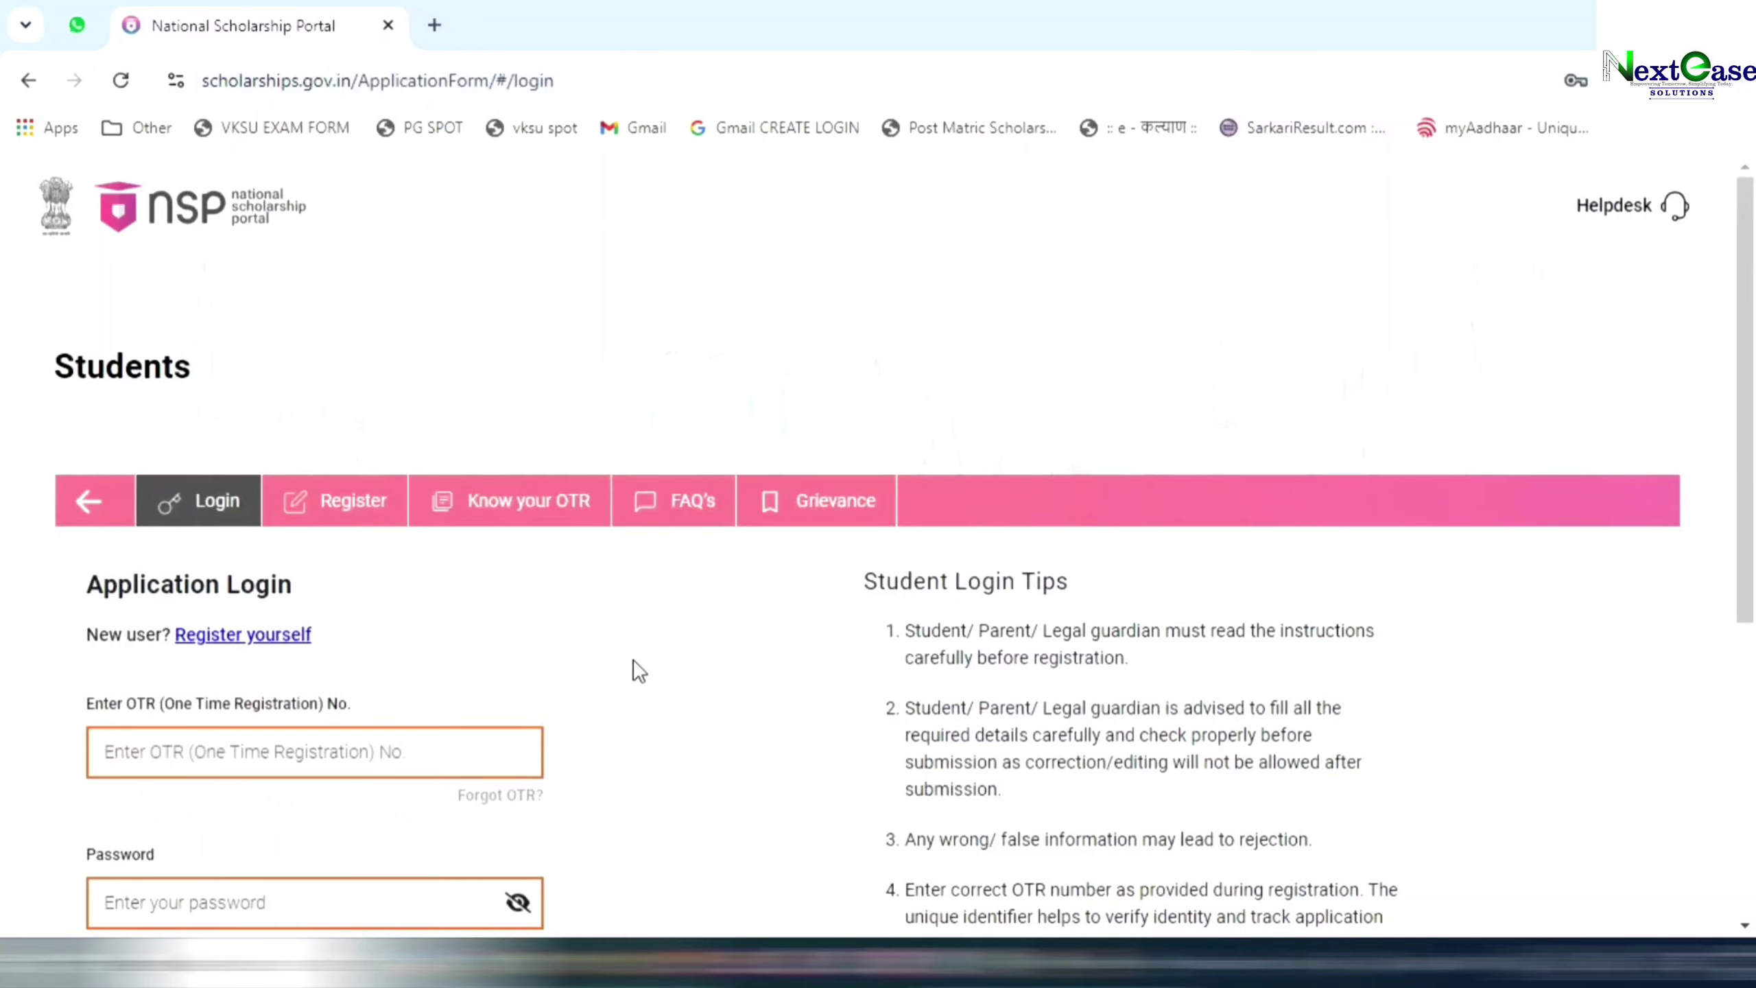
# Log in to the student application account with the OTR number, password and captcha security PIN, and dismiss the login message.
pyautogui.scroll(-5, 473, 656)
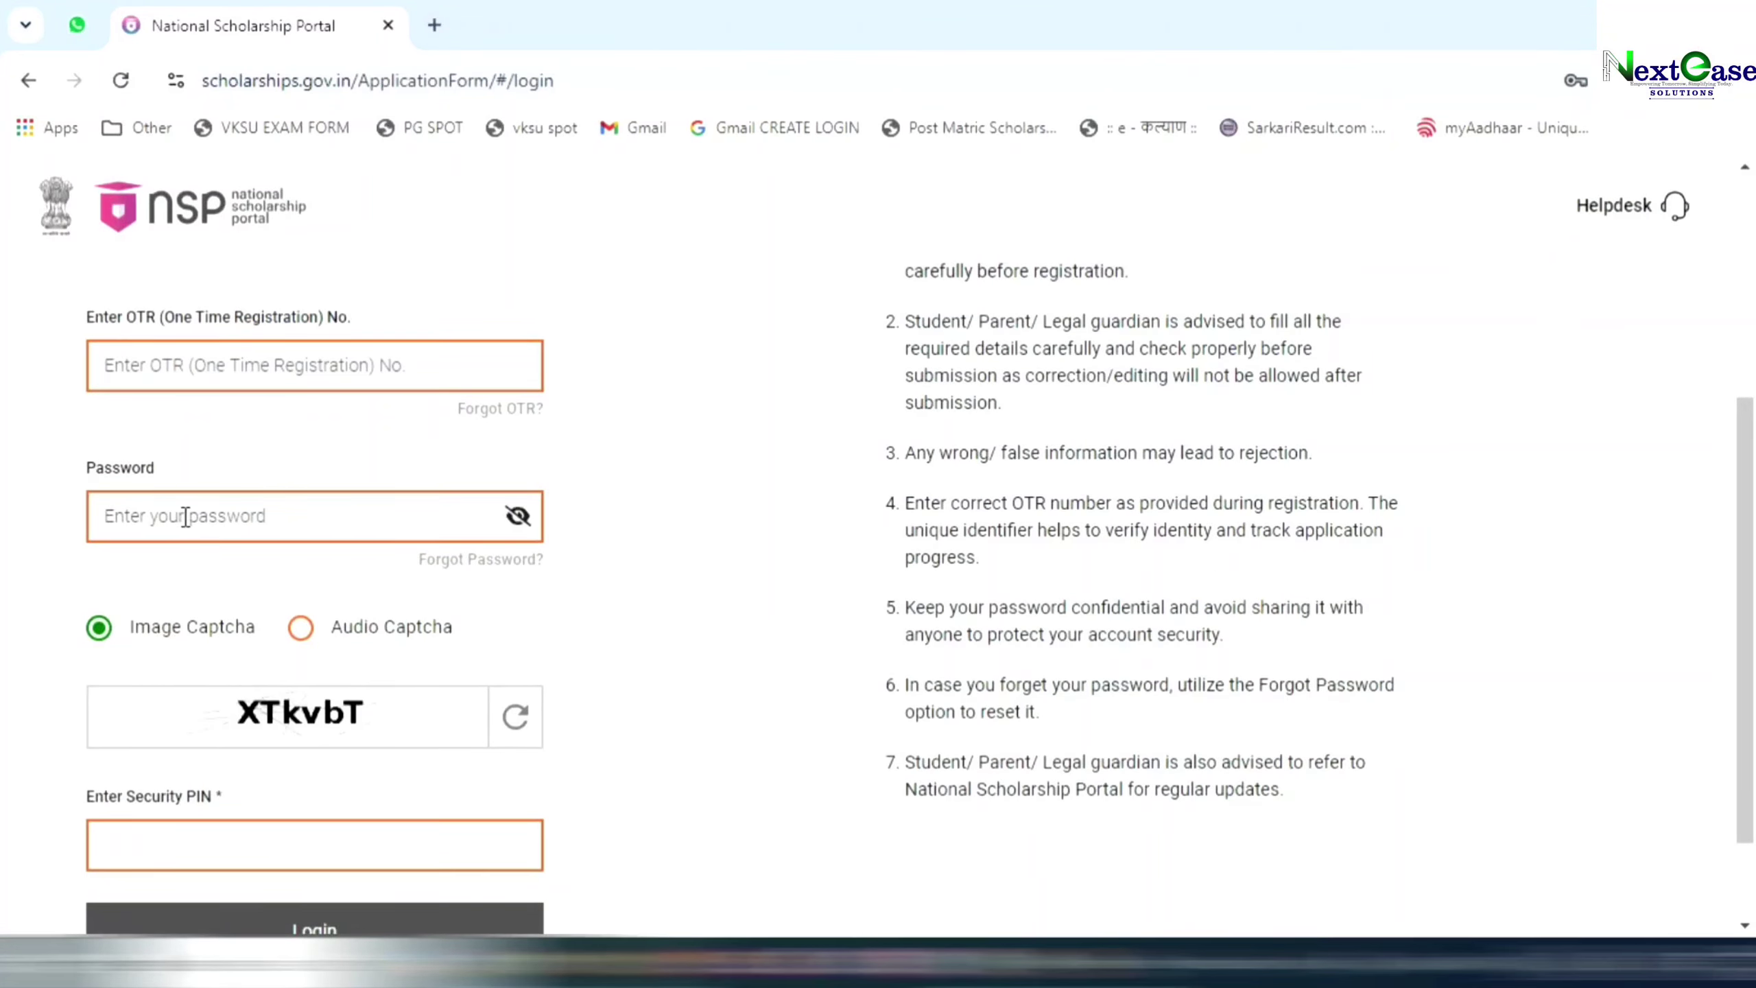
pyautogui.scroll(-2, 297, 521)
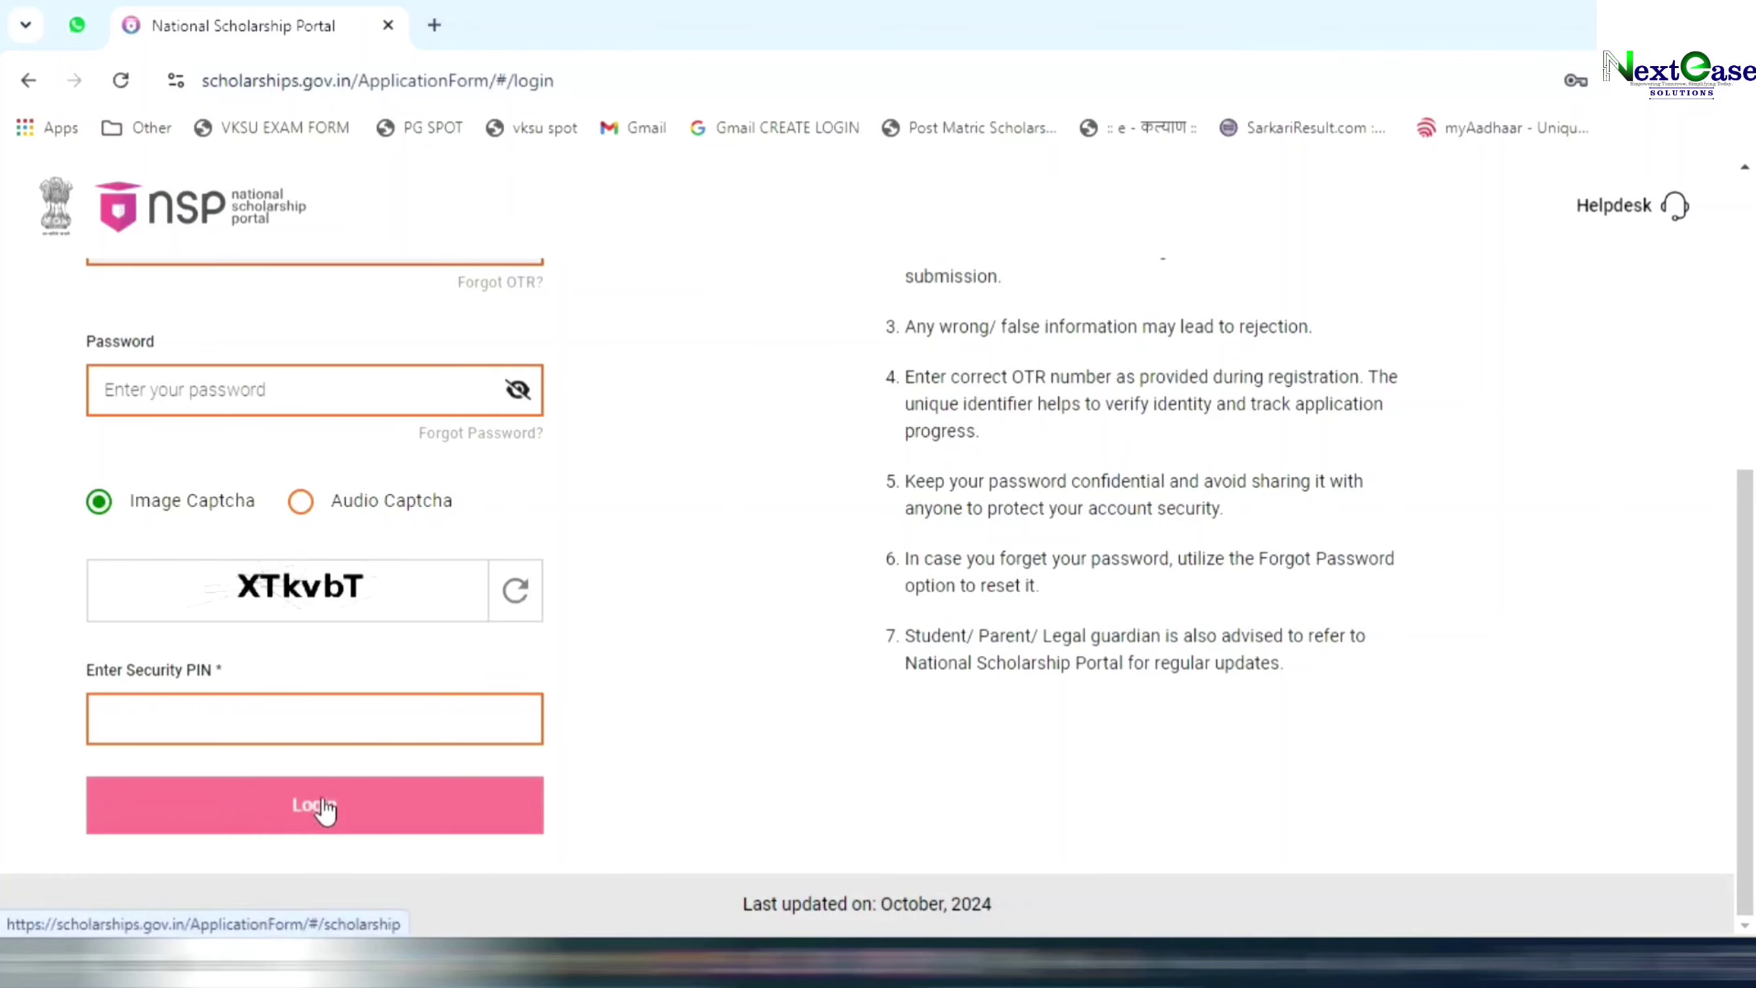
pyautogui.scroll(3, 392, 487)
pyautogui.scroll(-3, 394, 746)
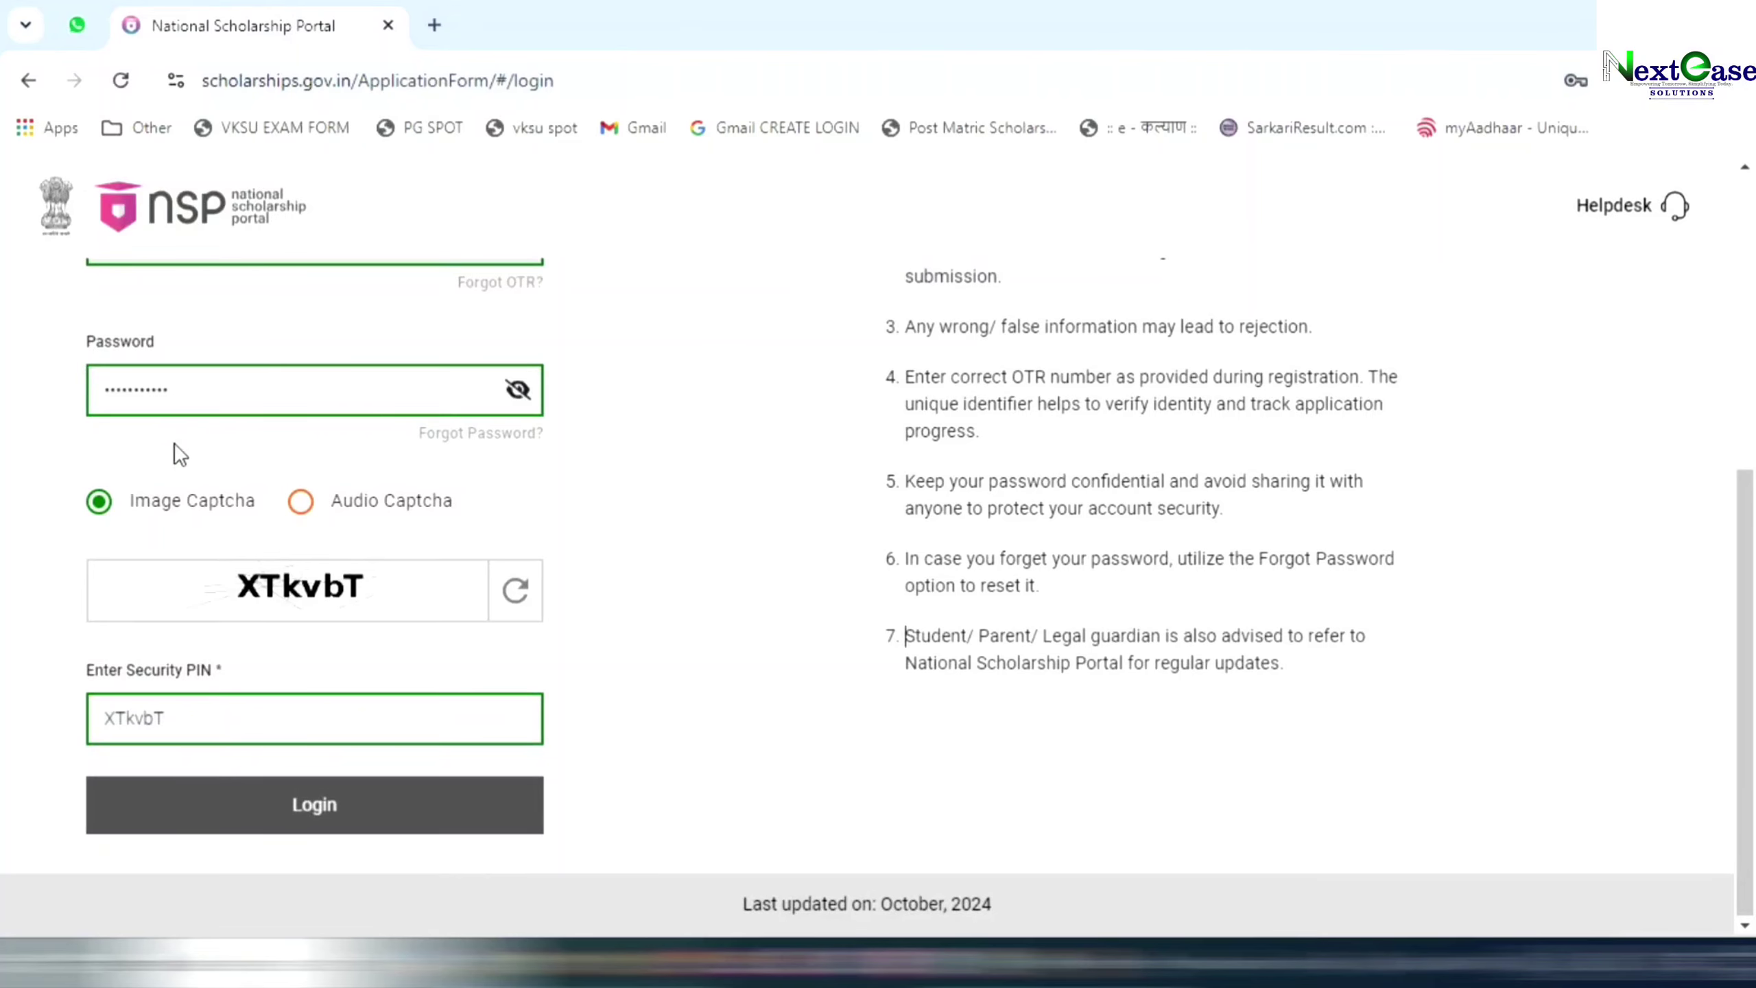
pyautogui.click(338, 813)
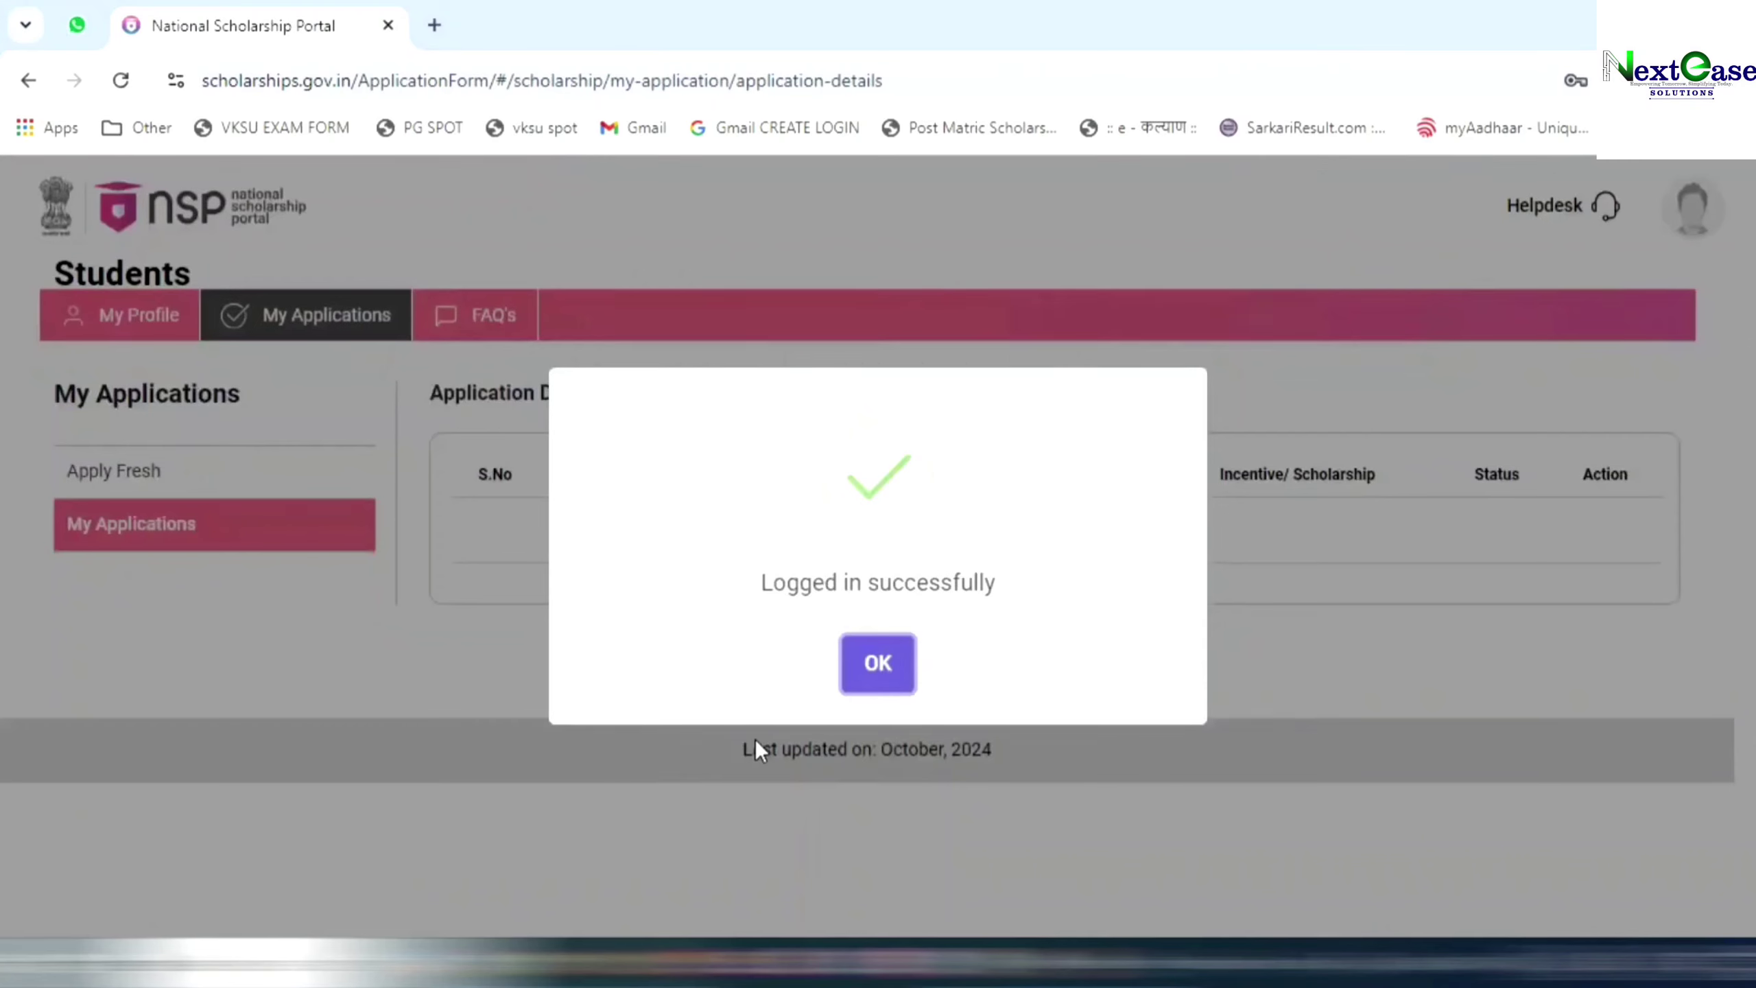
pyautogui.click(881, 662)
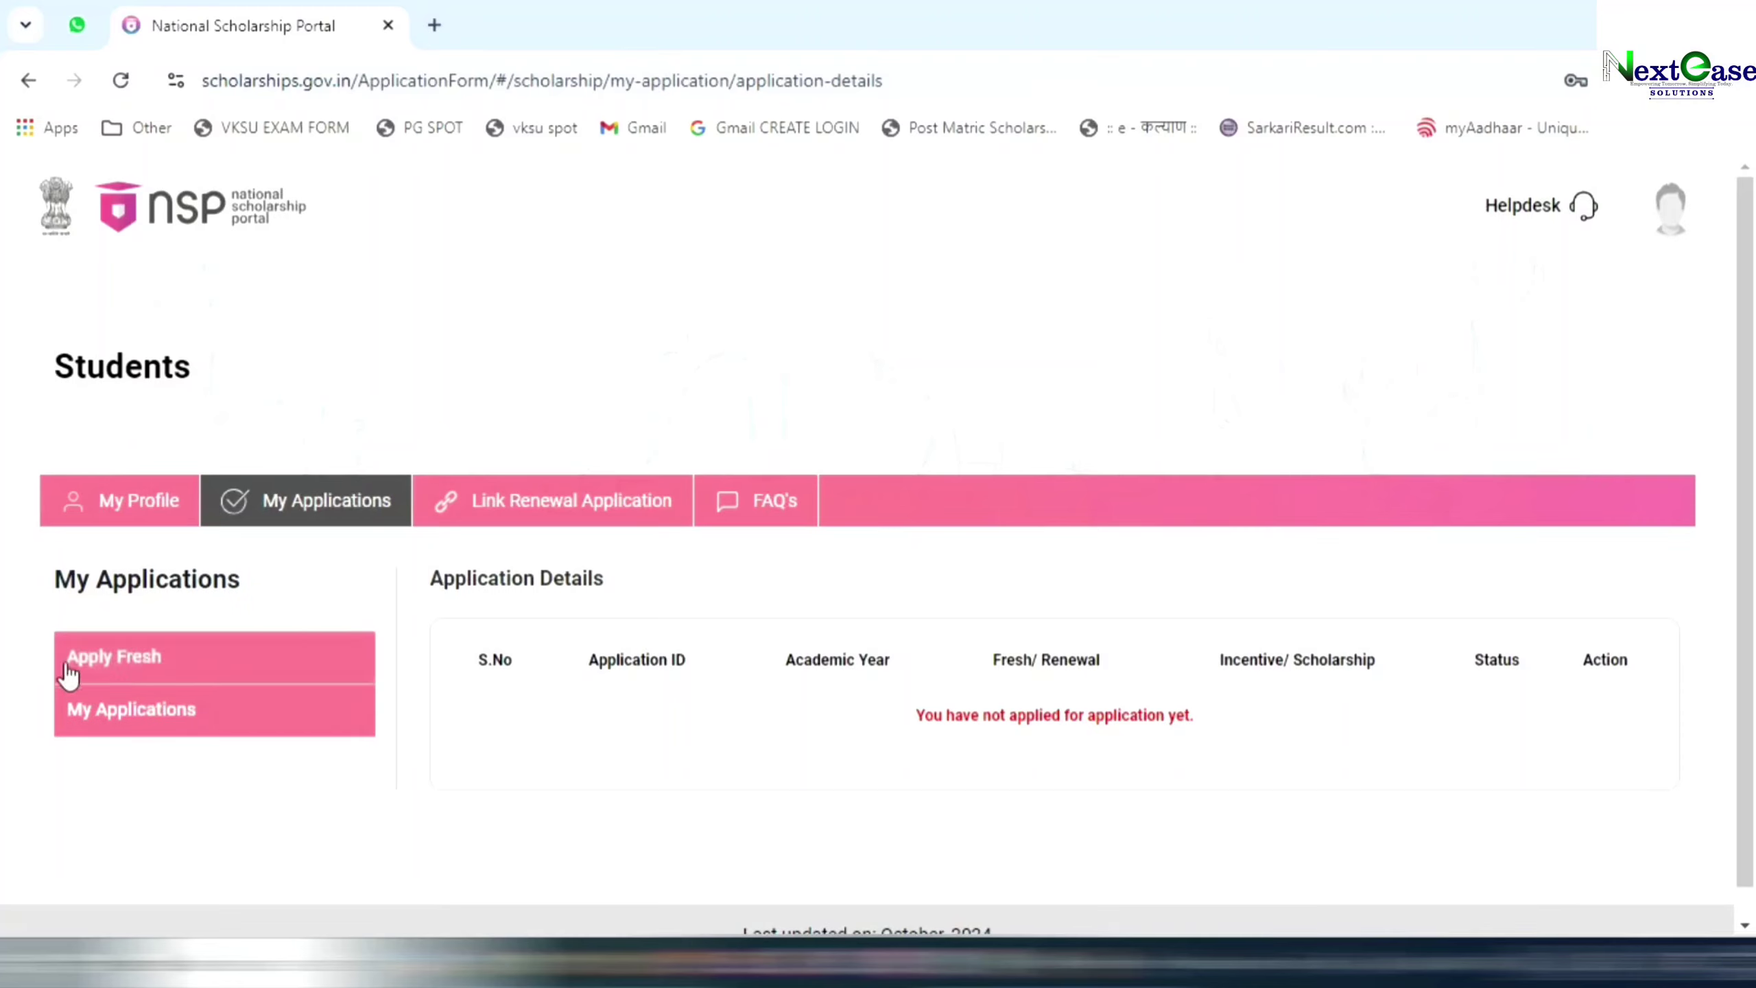
# Start a fresh application and agree to both undertakings at the end of the guidelines.
pyautogui.click(157, 670)
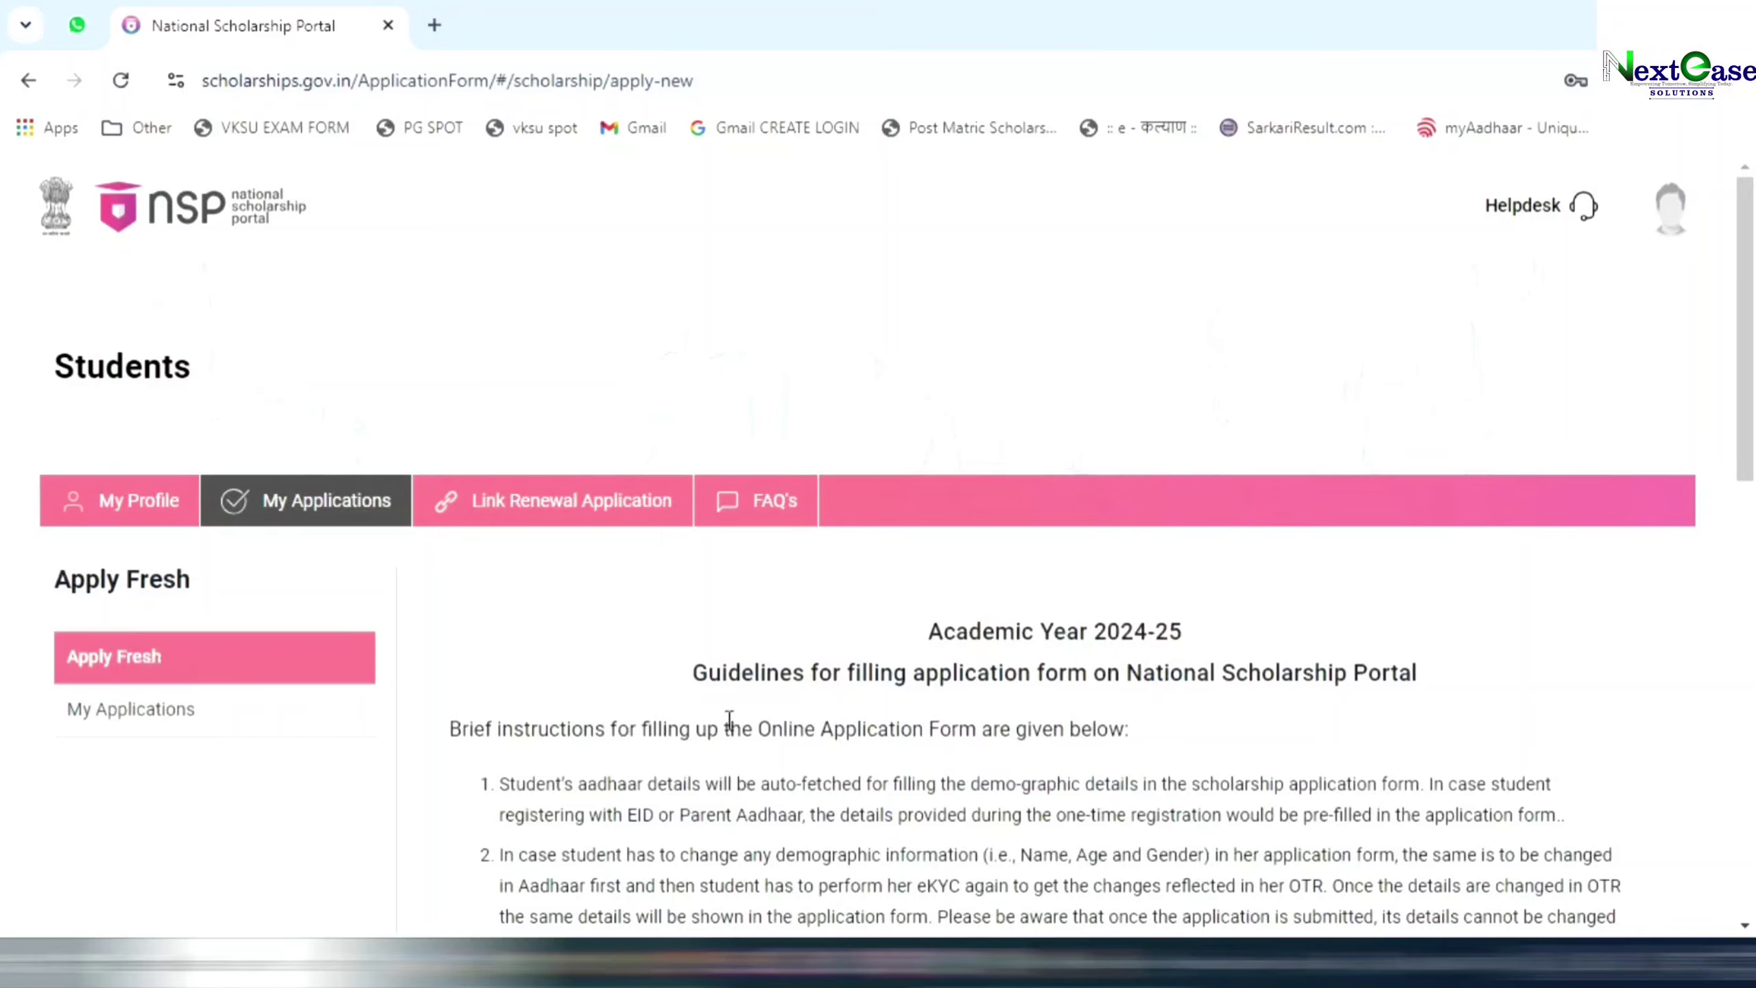
pyautogui.scroll(-8, 972, 732)
pyautogui.scroll(8, 972, 731)
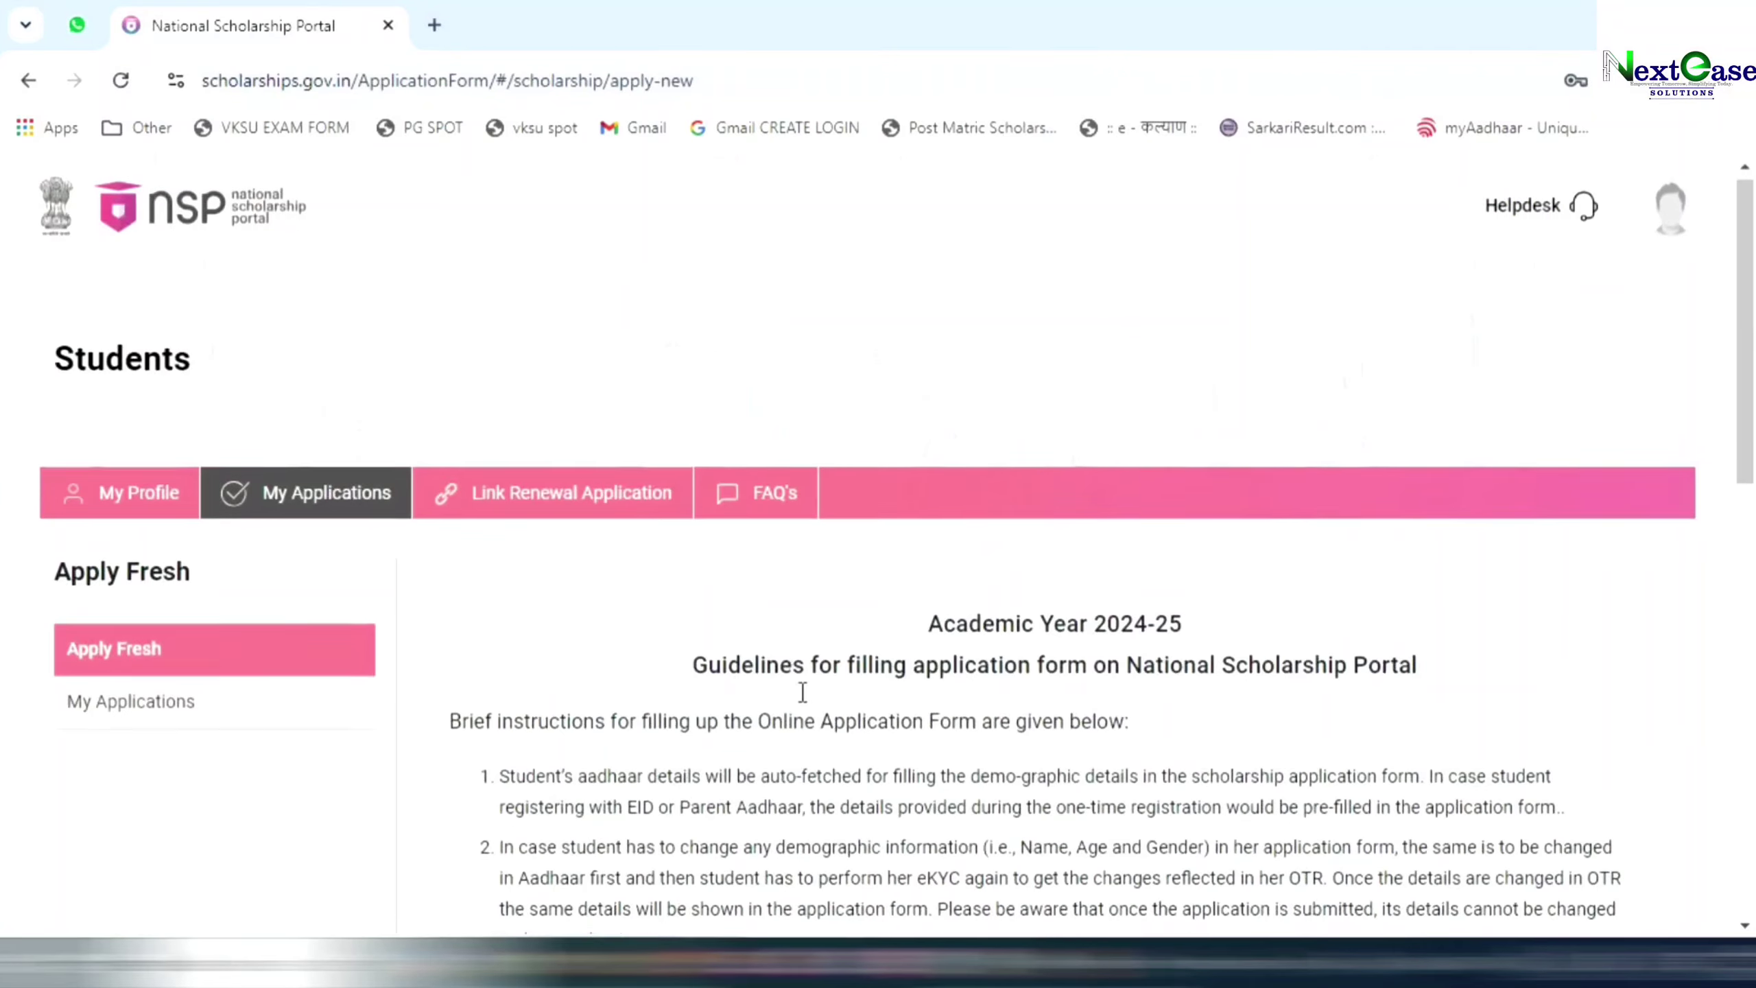
pyautogui.scroll(-8, 804, 694)
pyautogui.scroll(-8, 892, 667)
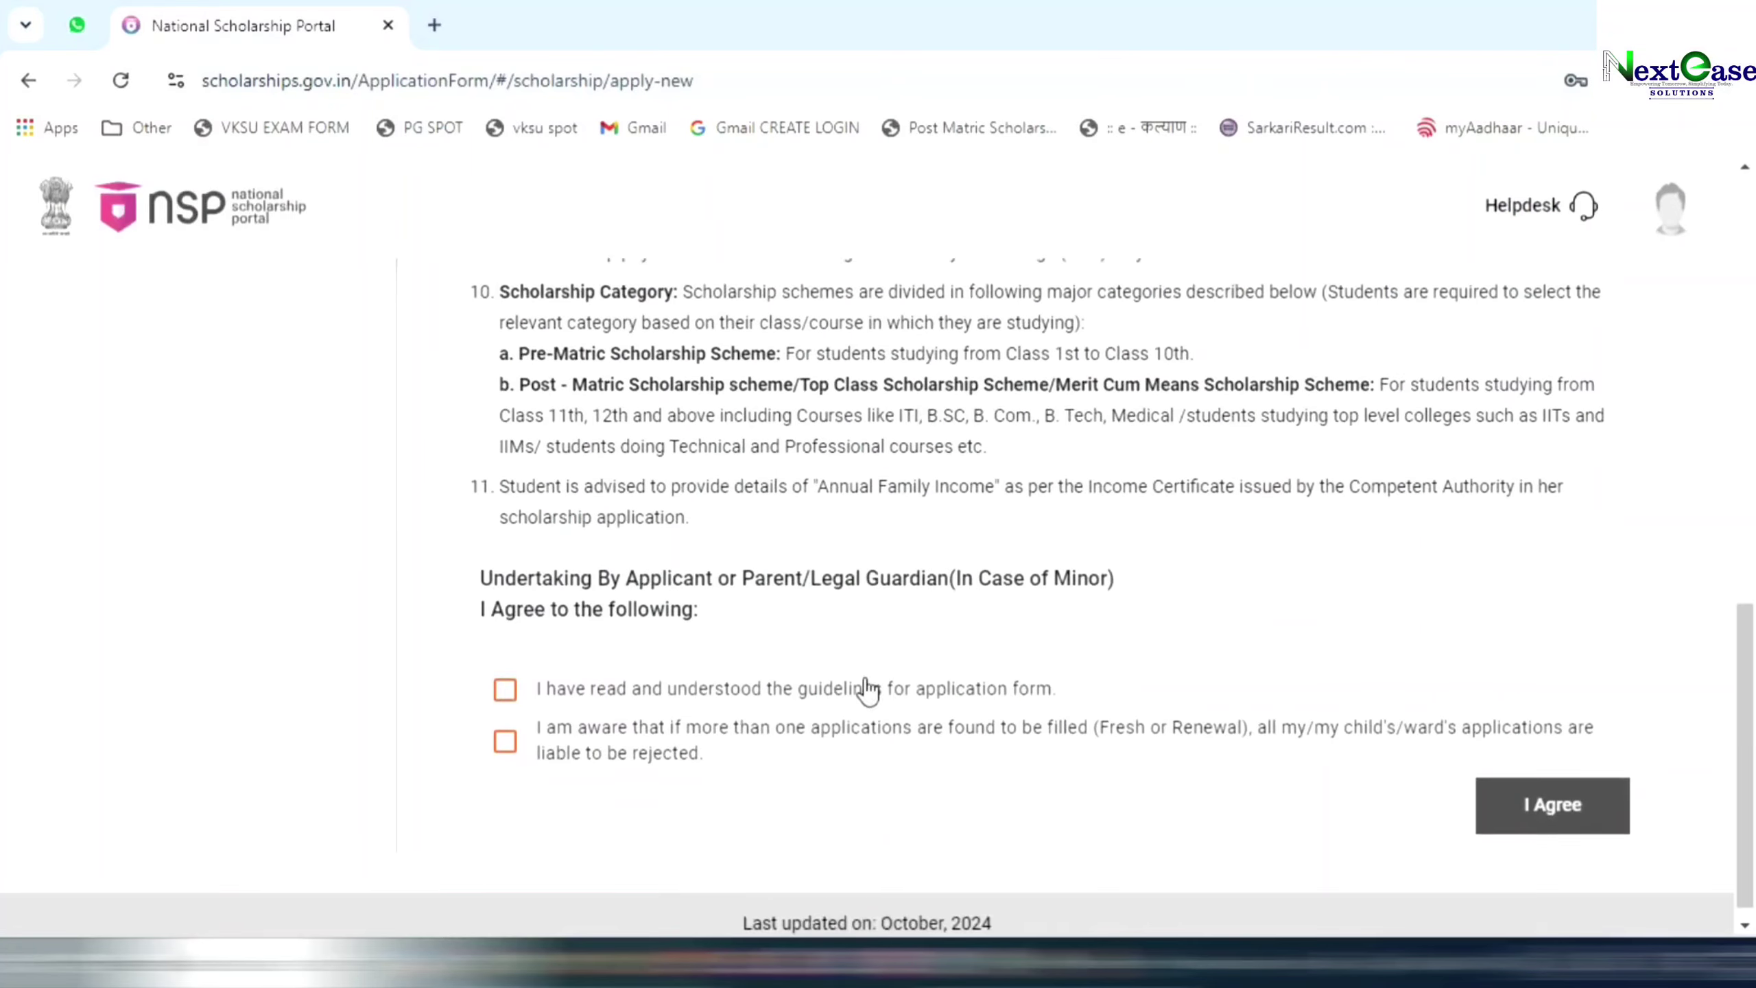
pyautogui.click(506, 670)
pyautogui.click(1125, 711)
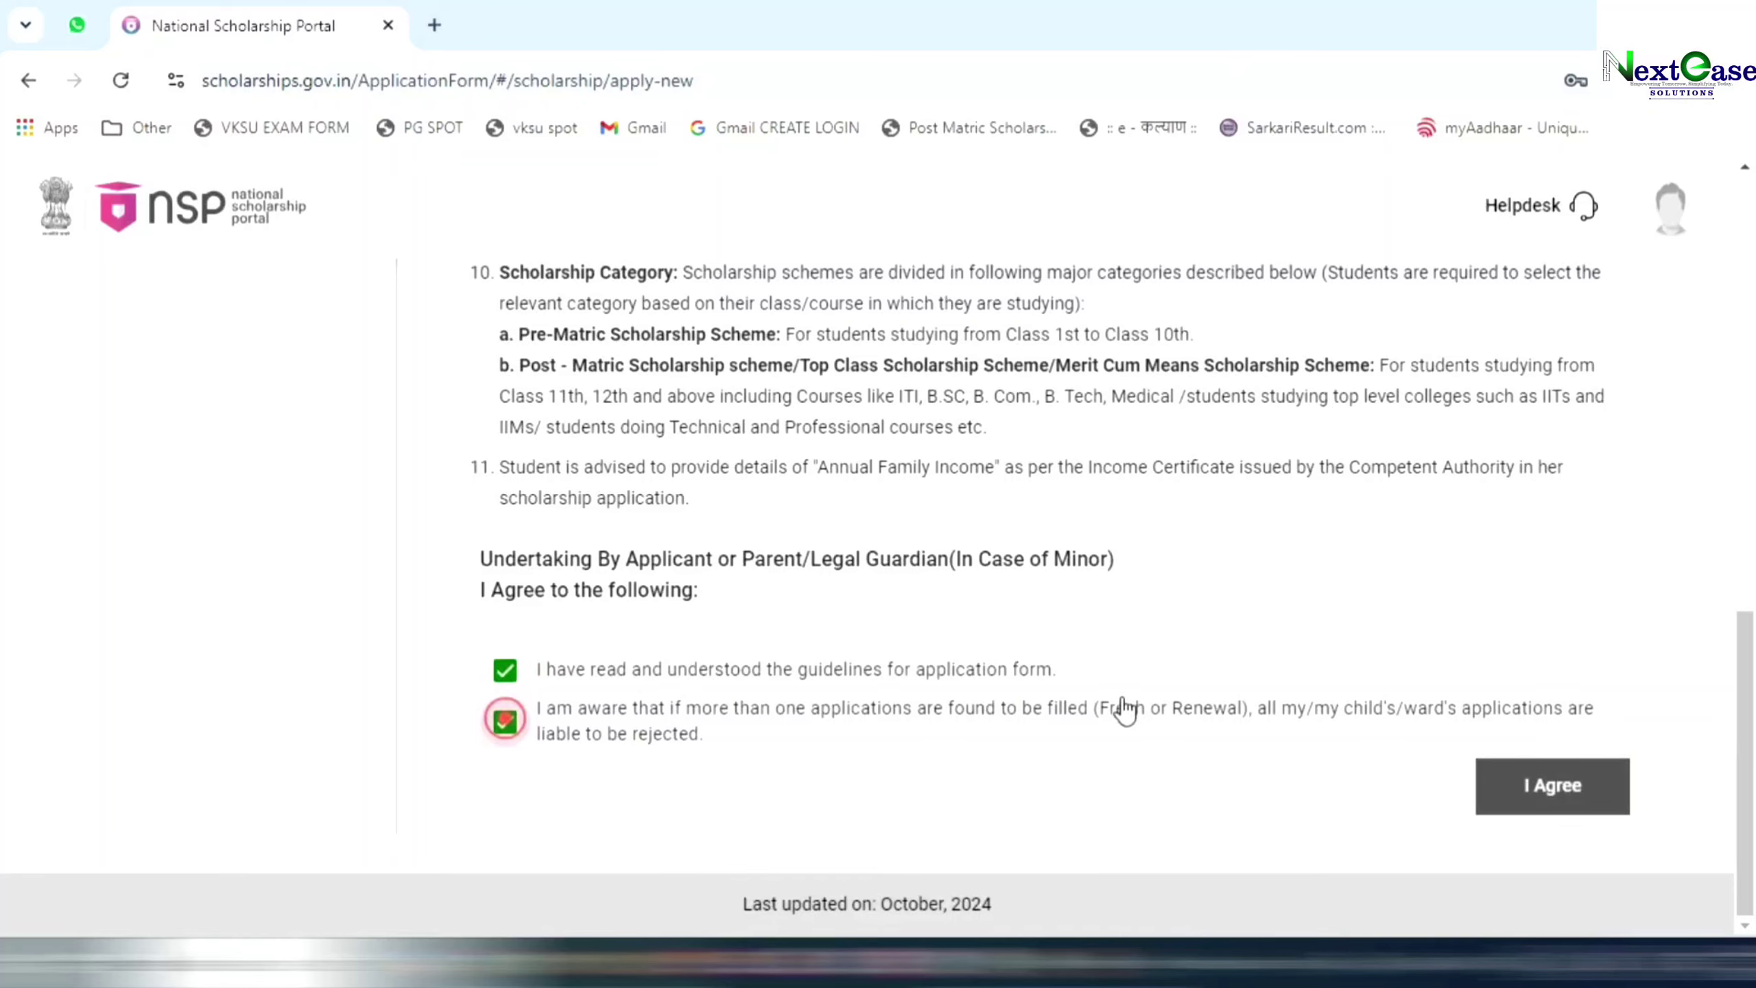
pyautogui.click(1565, 814)
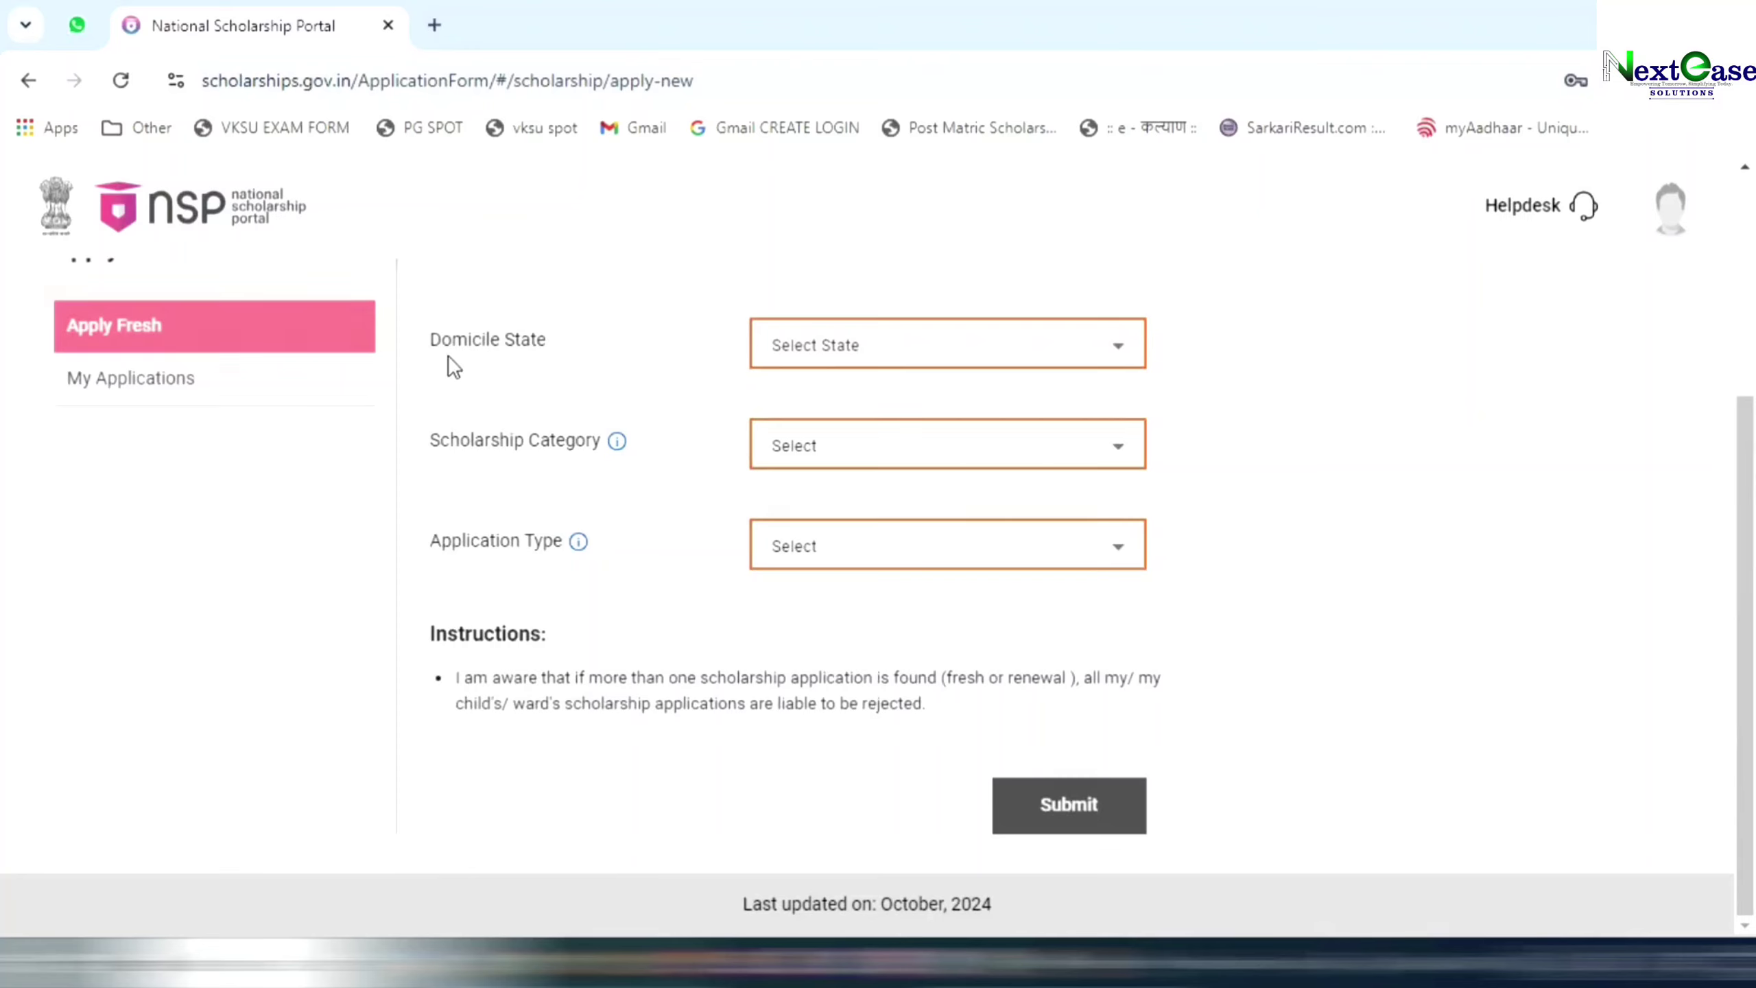
# Set the domicile state to BIHAR, the scholarship category to Post Matric/Top Class/MCM and the application type to Scholarship.
pyautogui.click(875, 346)
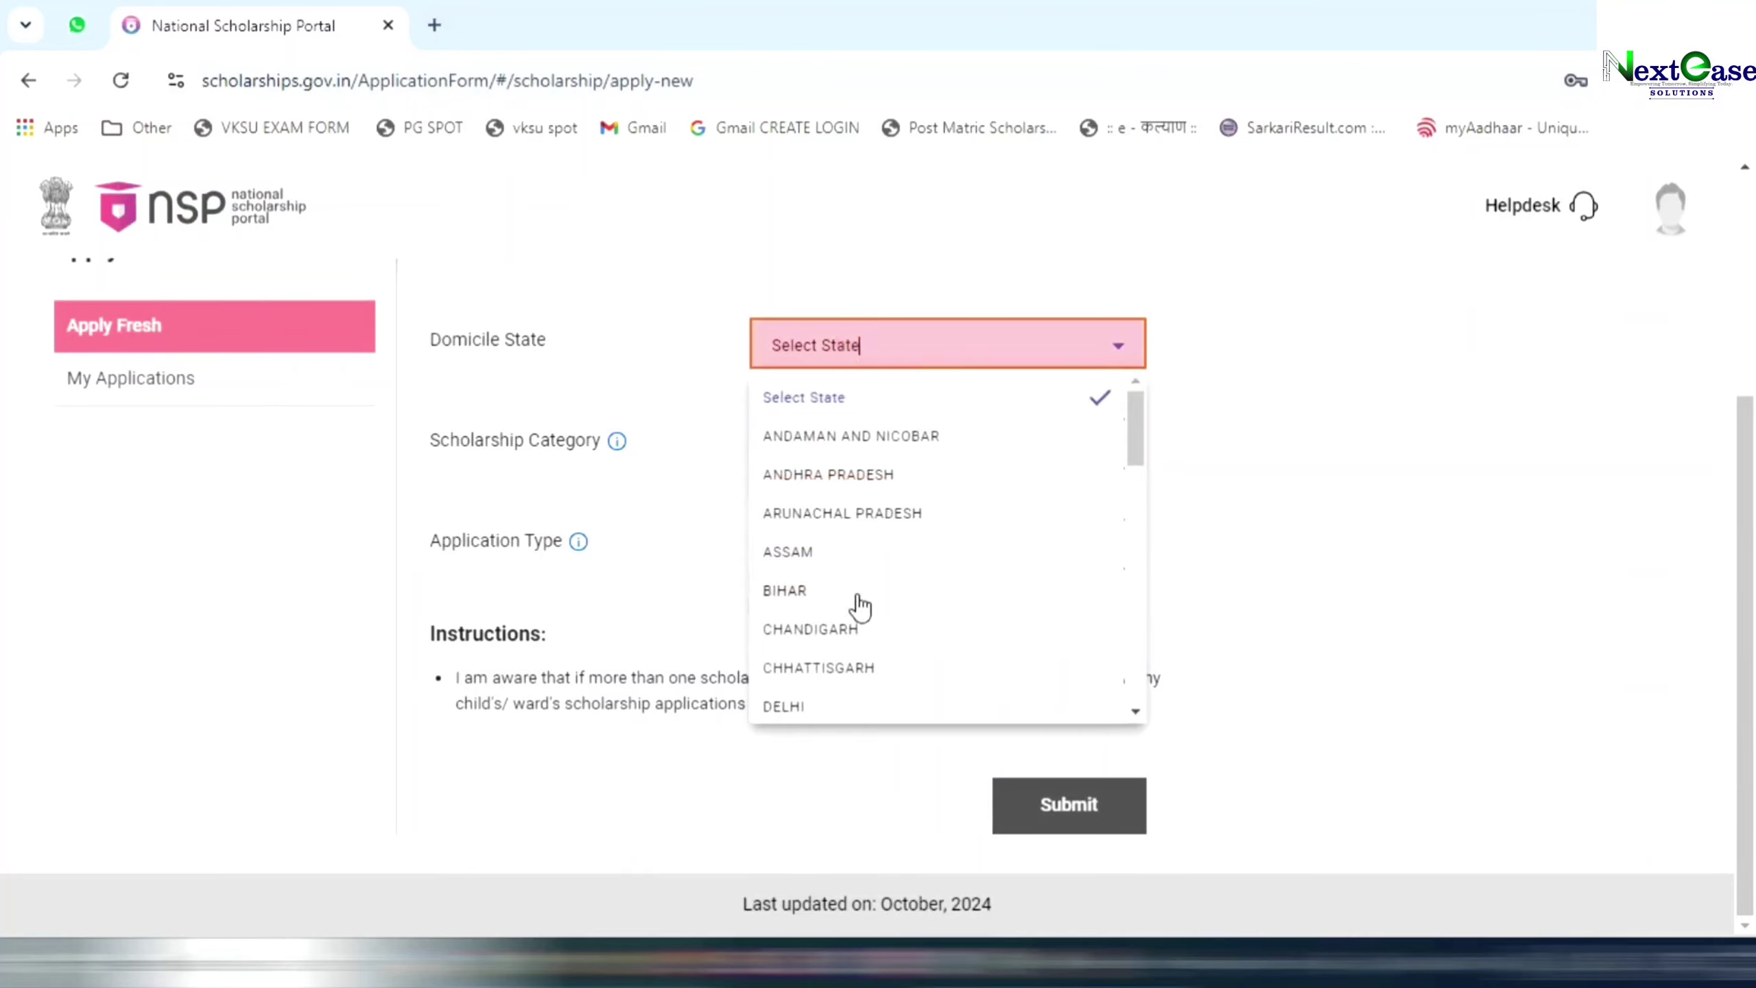
pyautogui.click(835, 603)
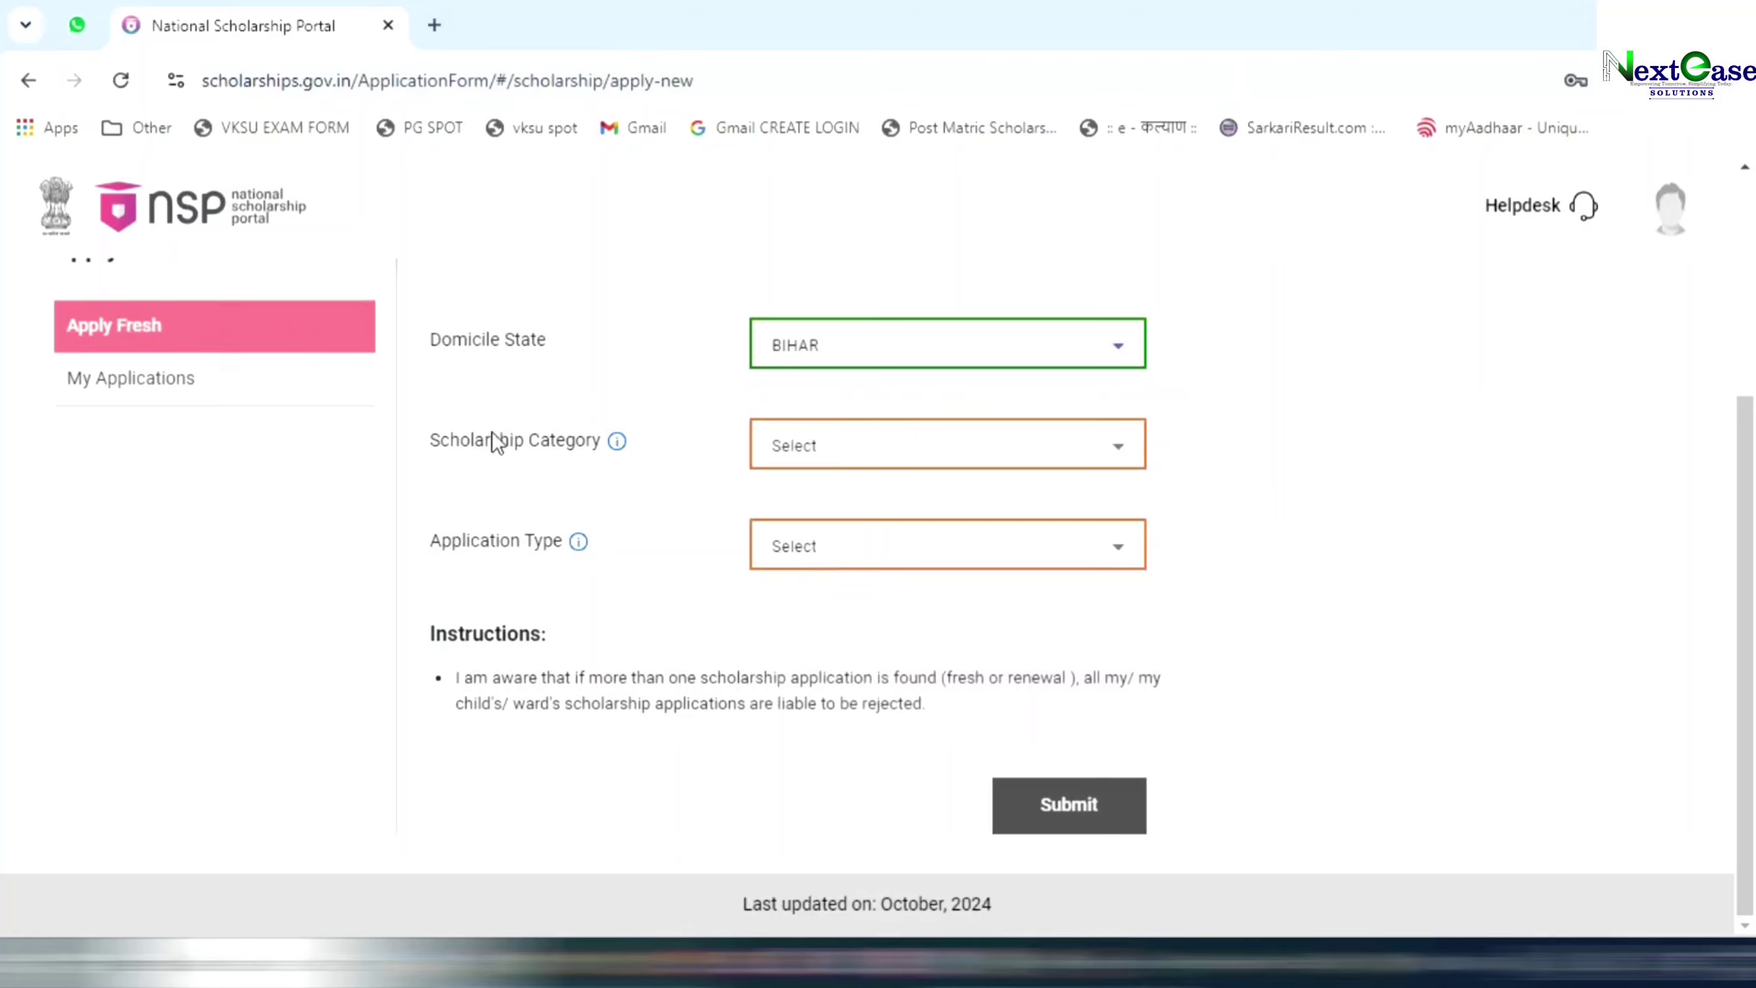
pyautogui.click(857, 450)
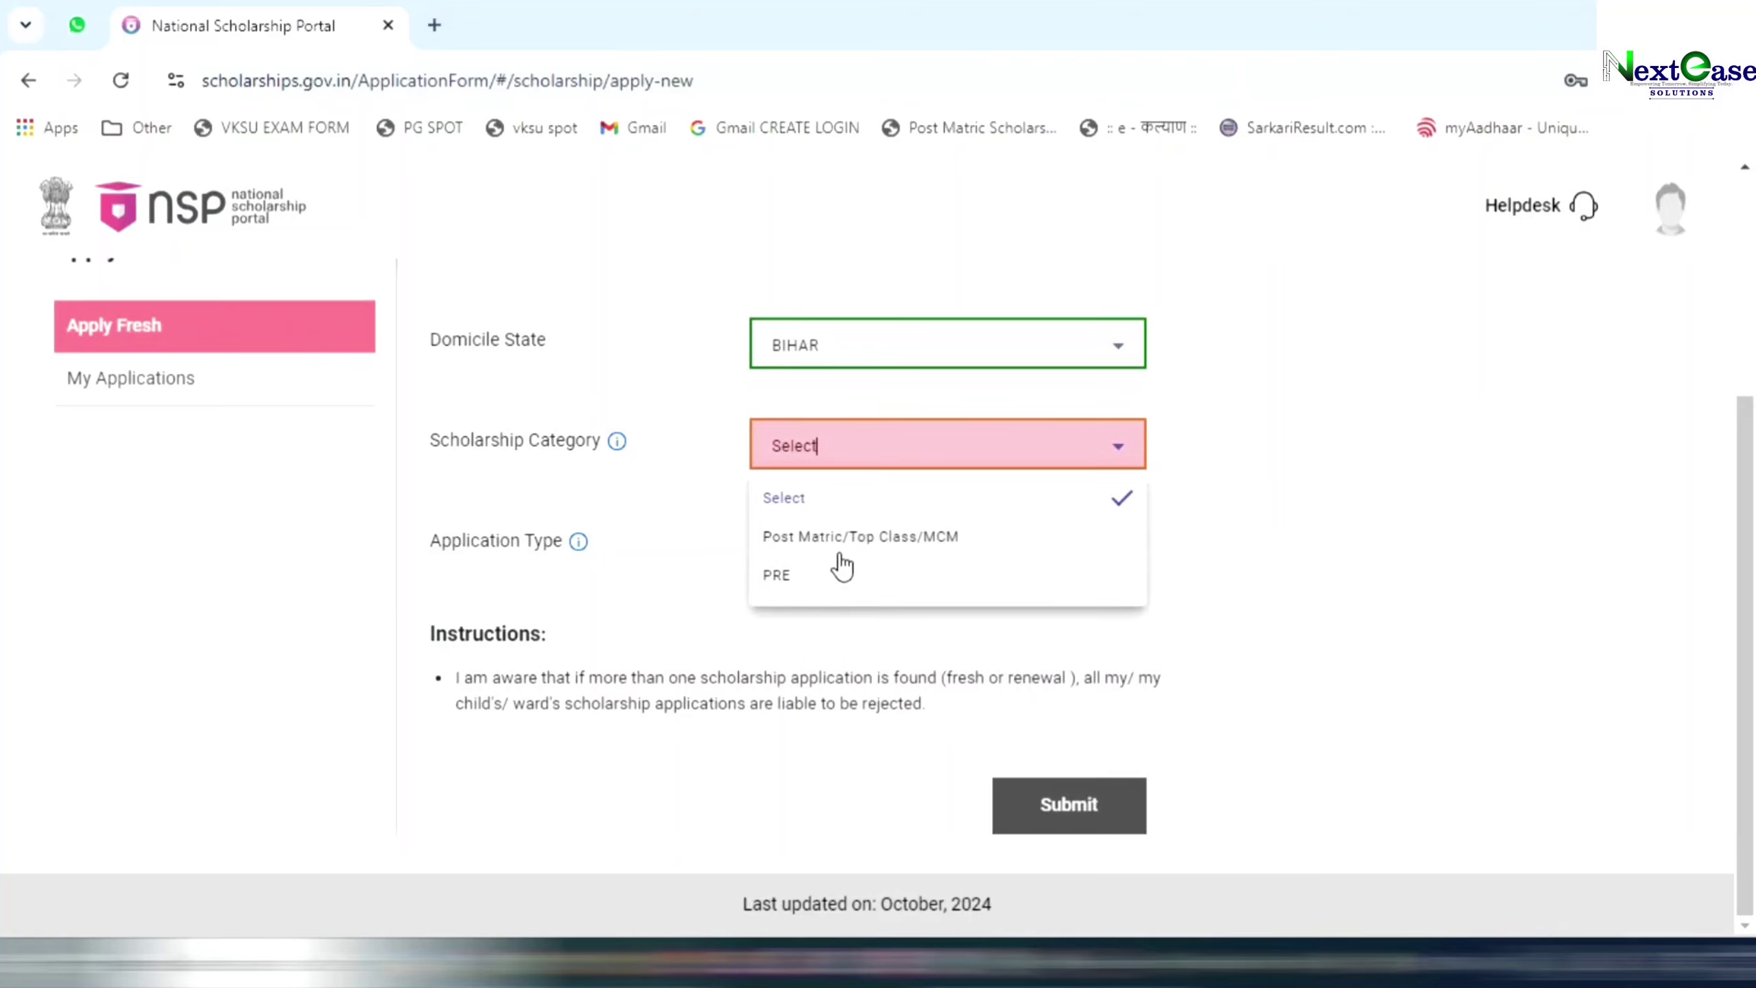
pyautogui.click(617, 442)
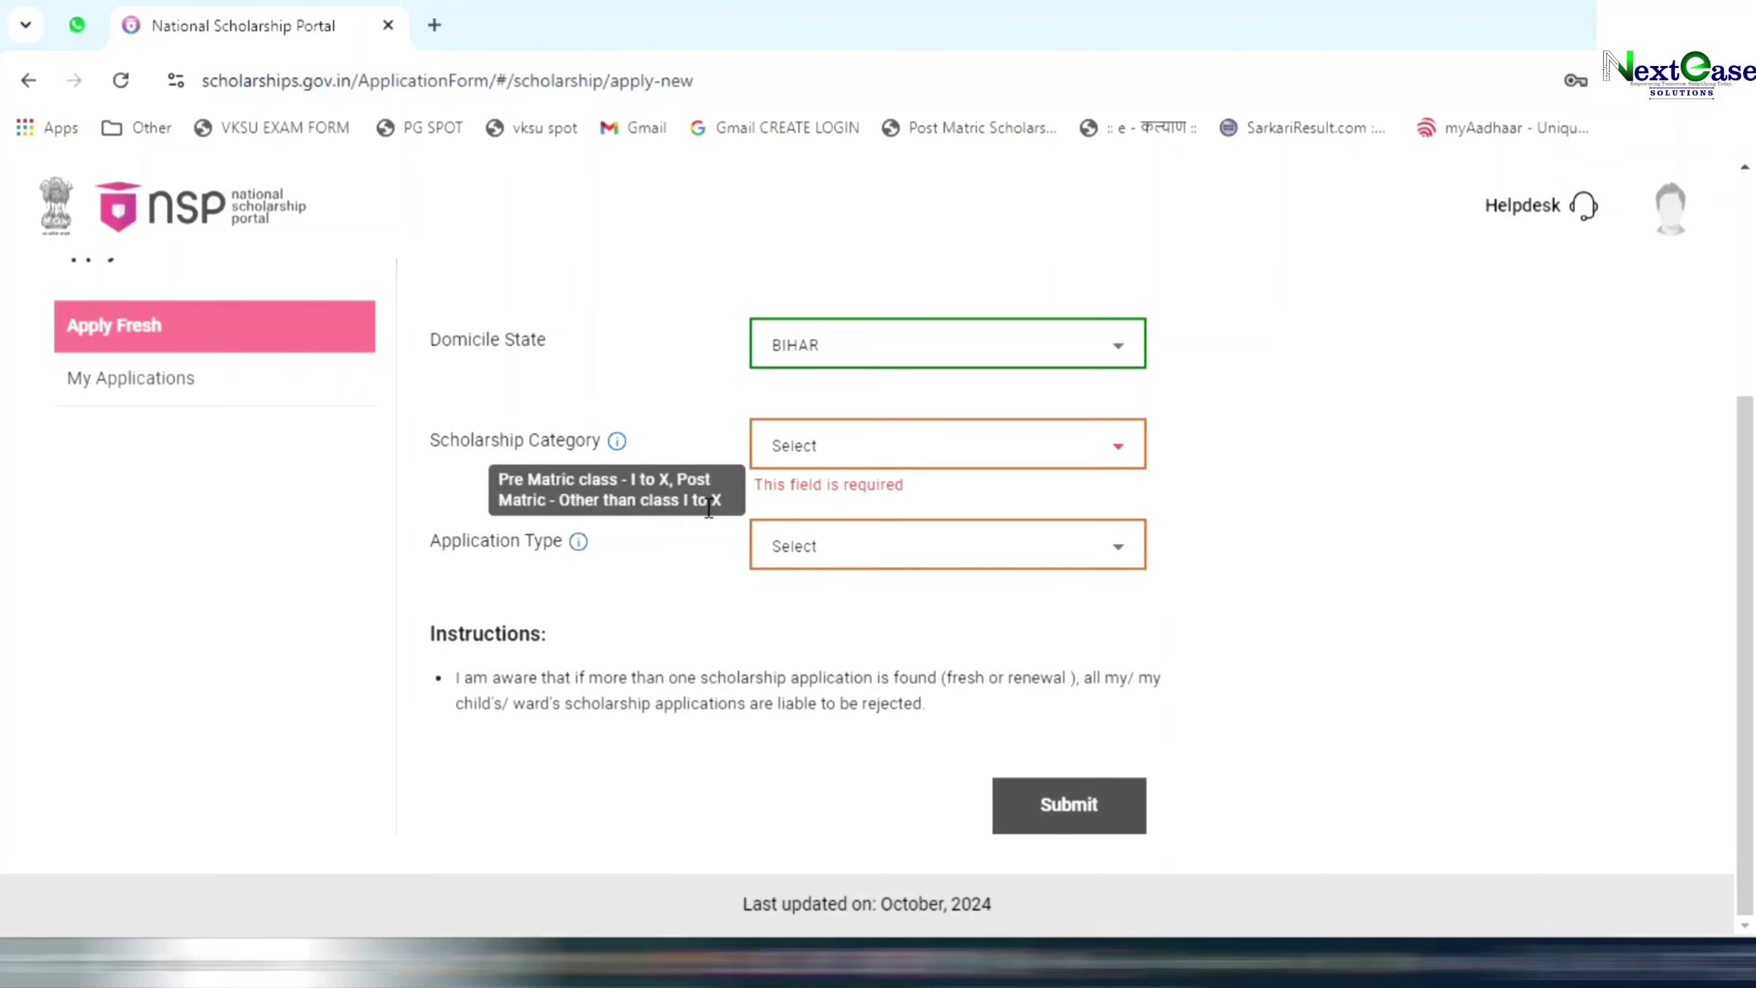
pyautogui.click(875, 444)
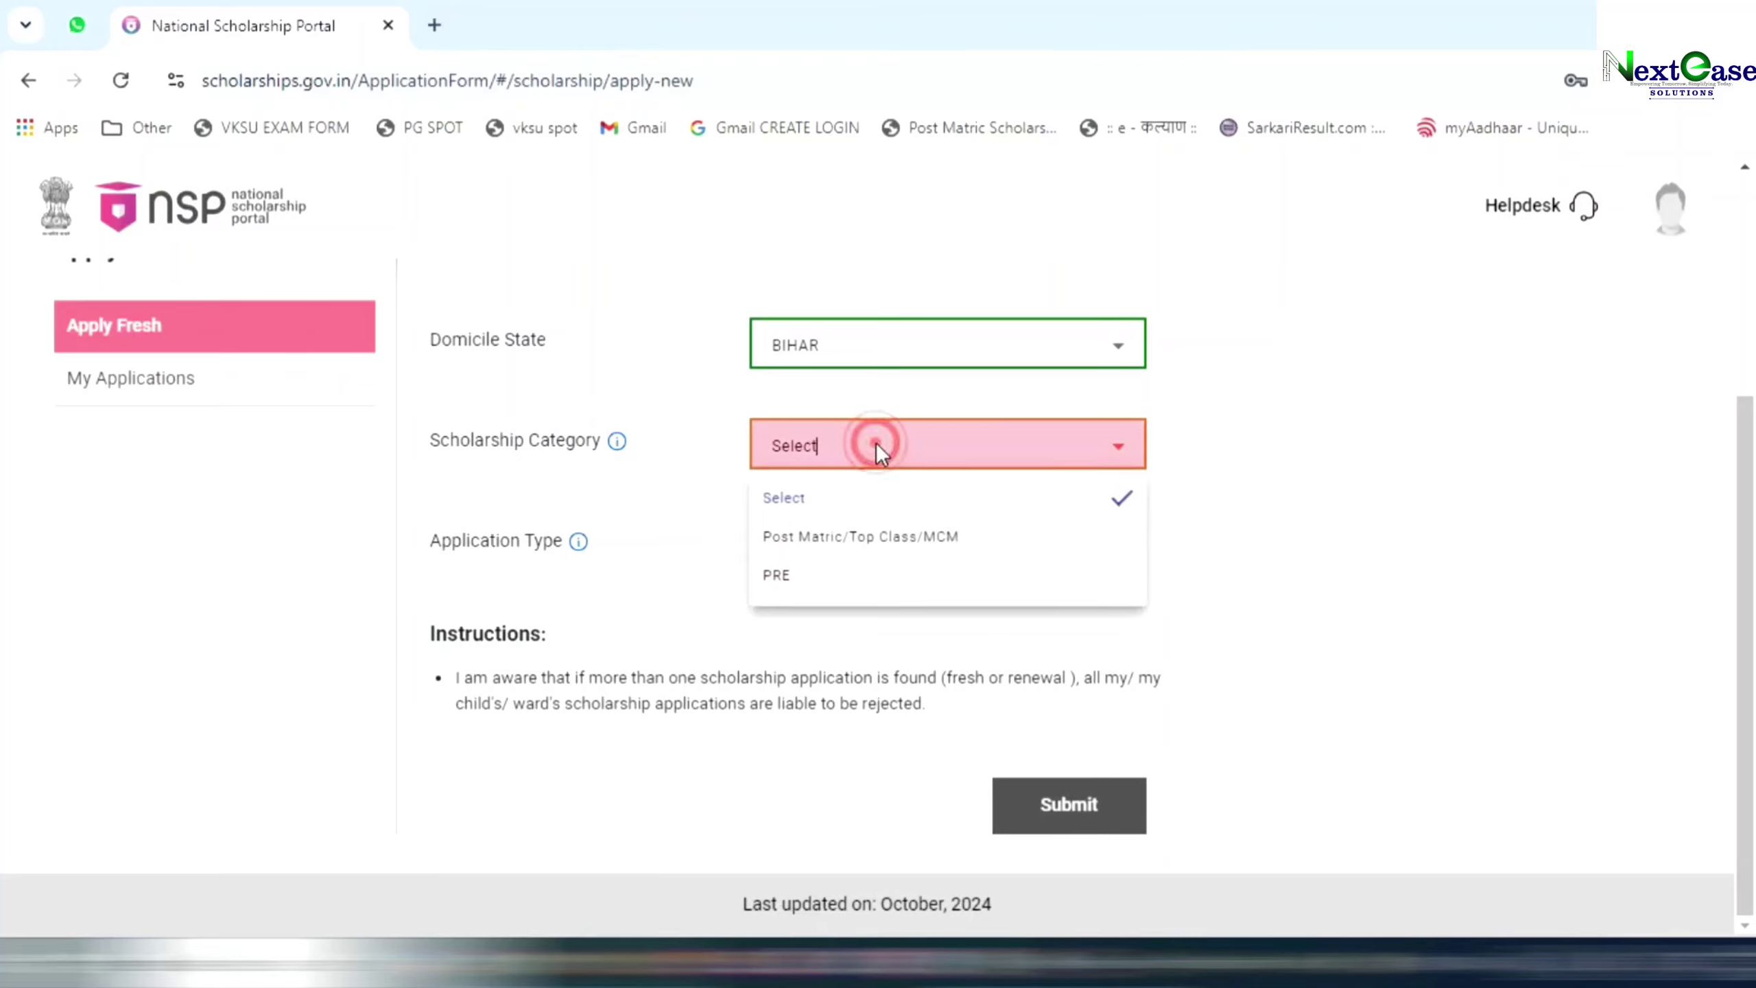
pyautogui.click(839, 538)
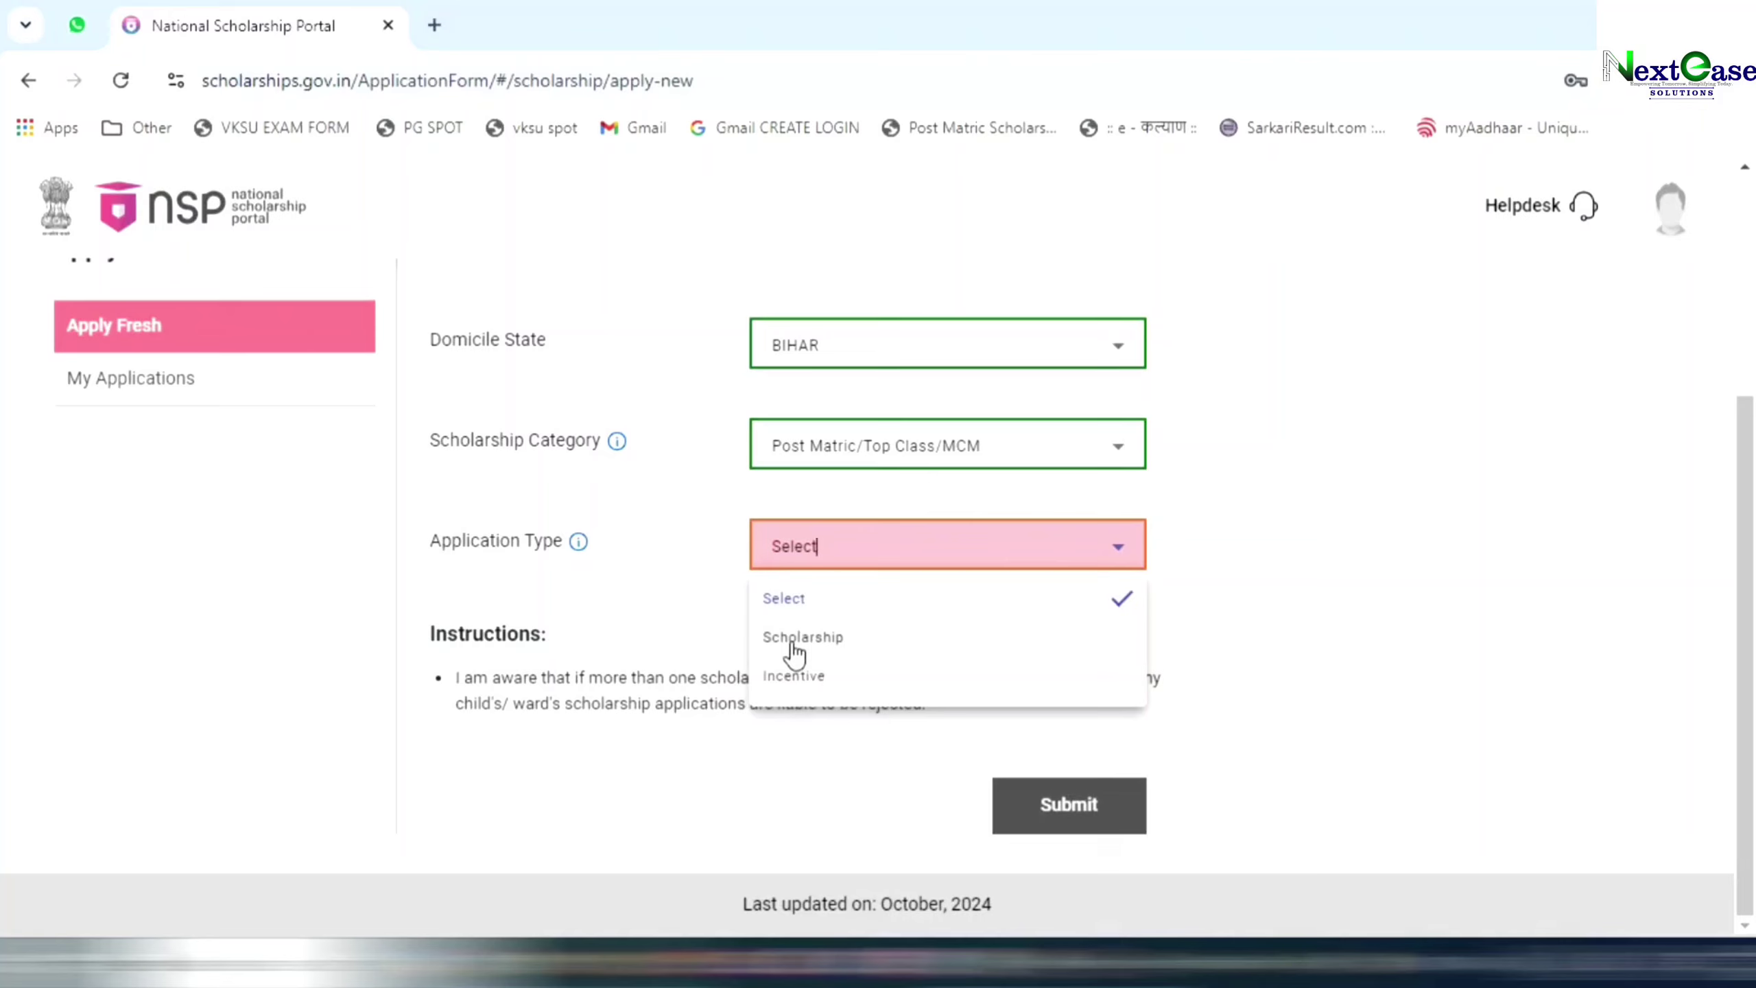
pyautogui.click(830, 641)
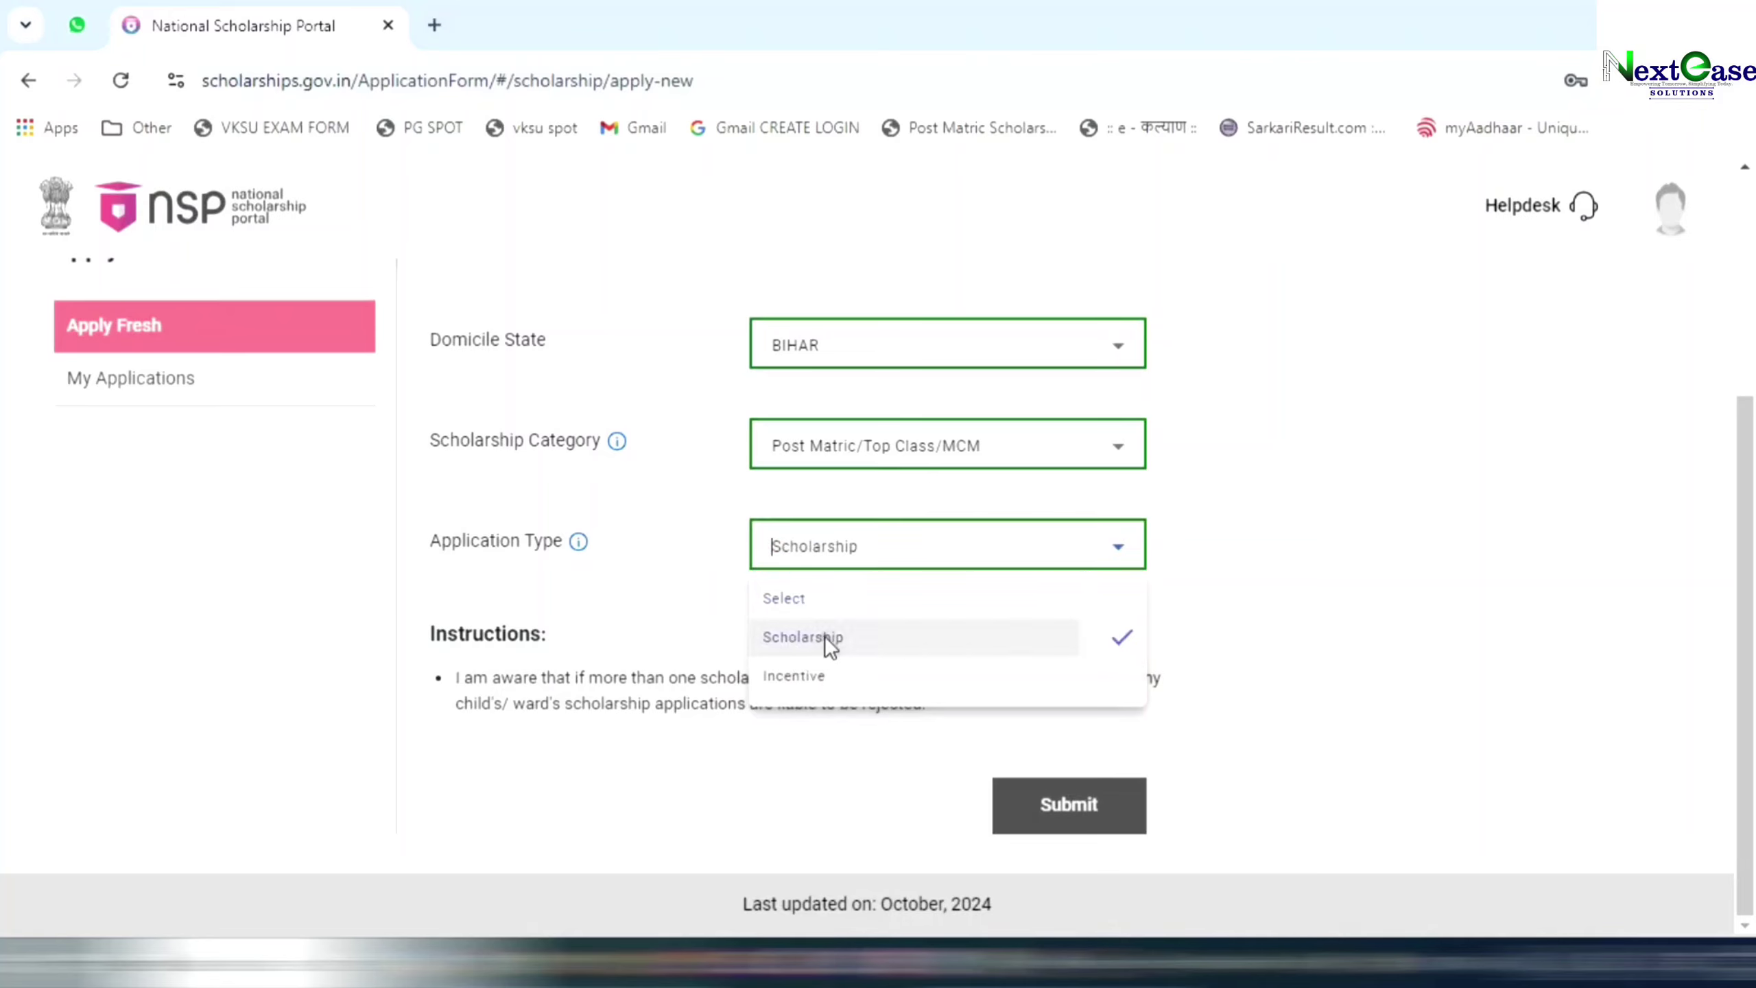
# Submit and confirm the application selections, and proceed with the new 2024-25 application under My Applications.
pyautogui.click(1058, 805)
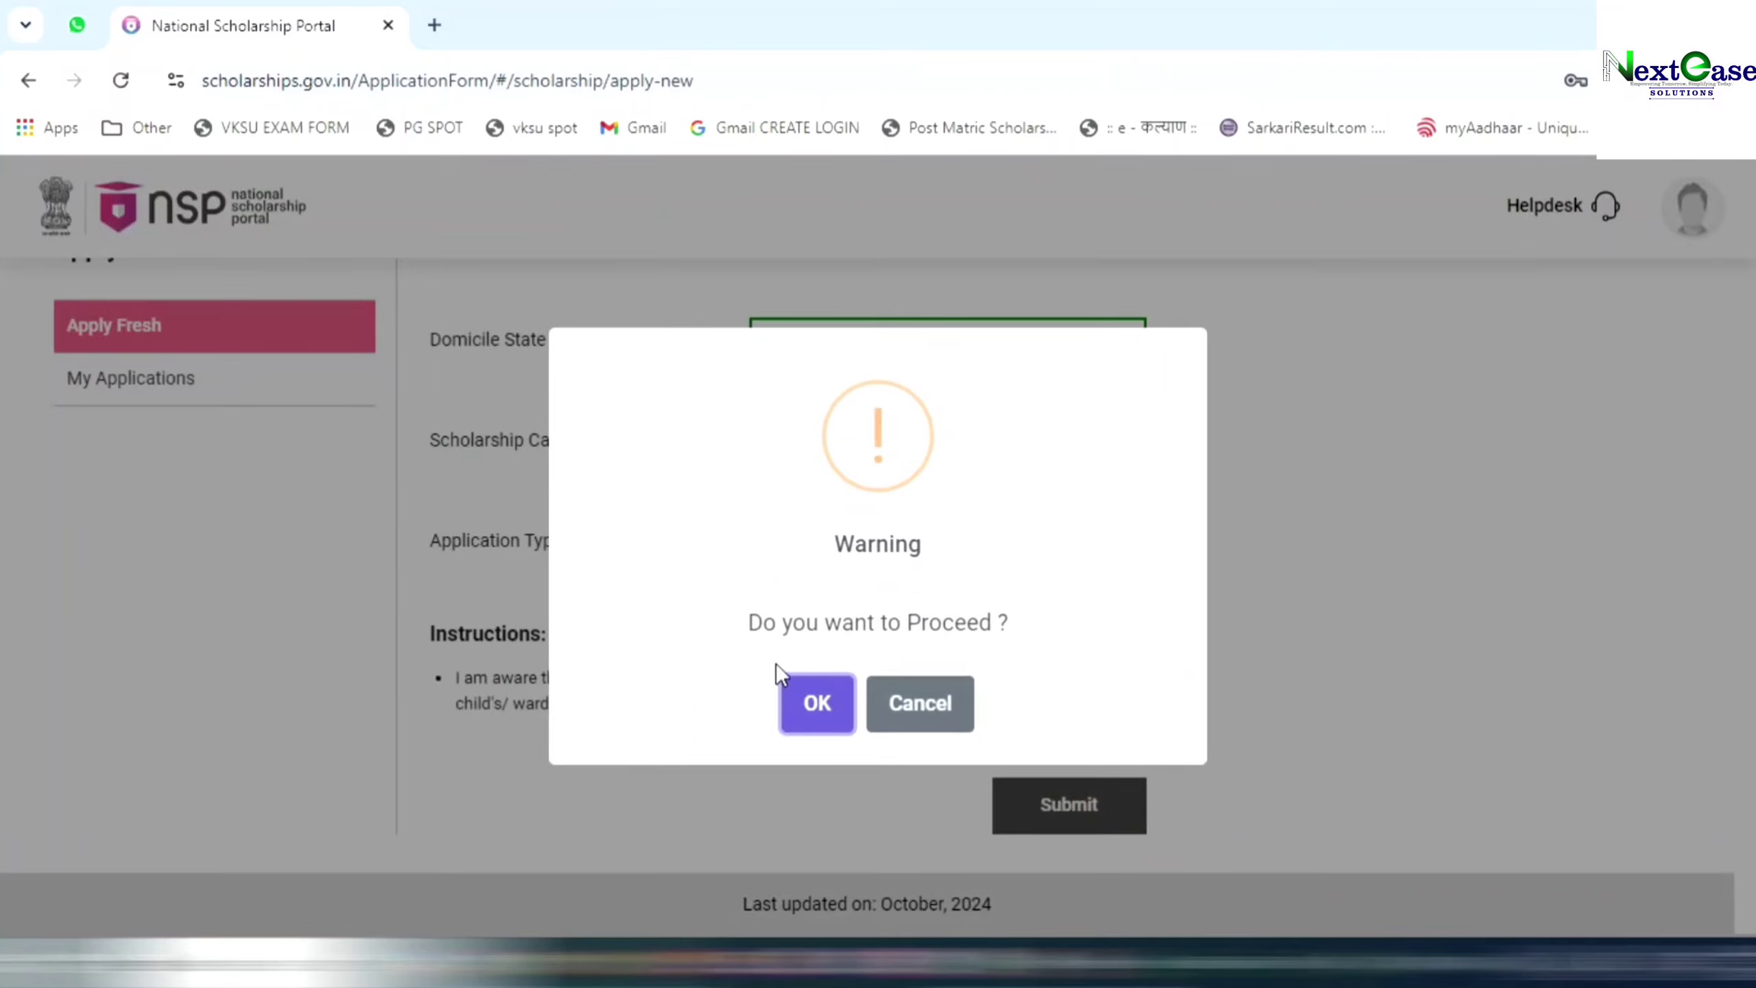
pyautogui.click(816, 703)
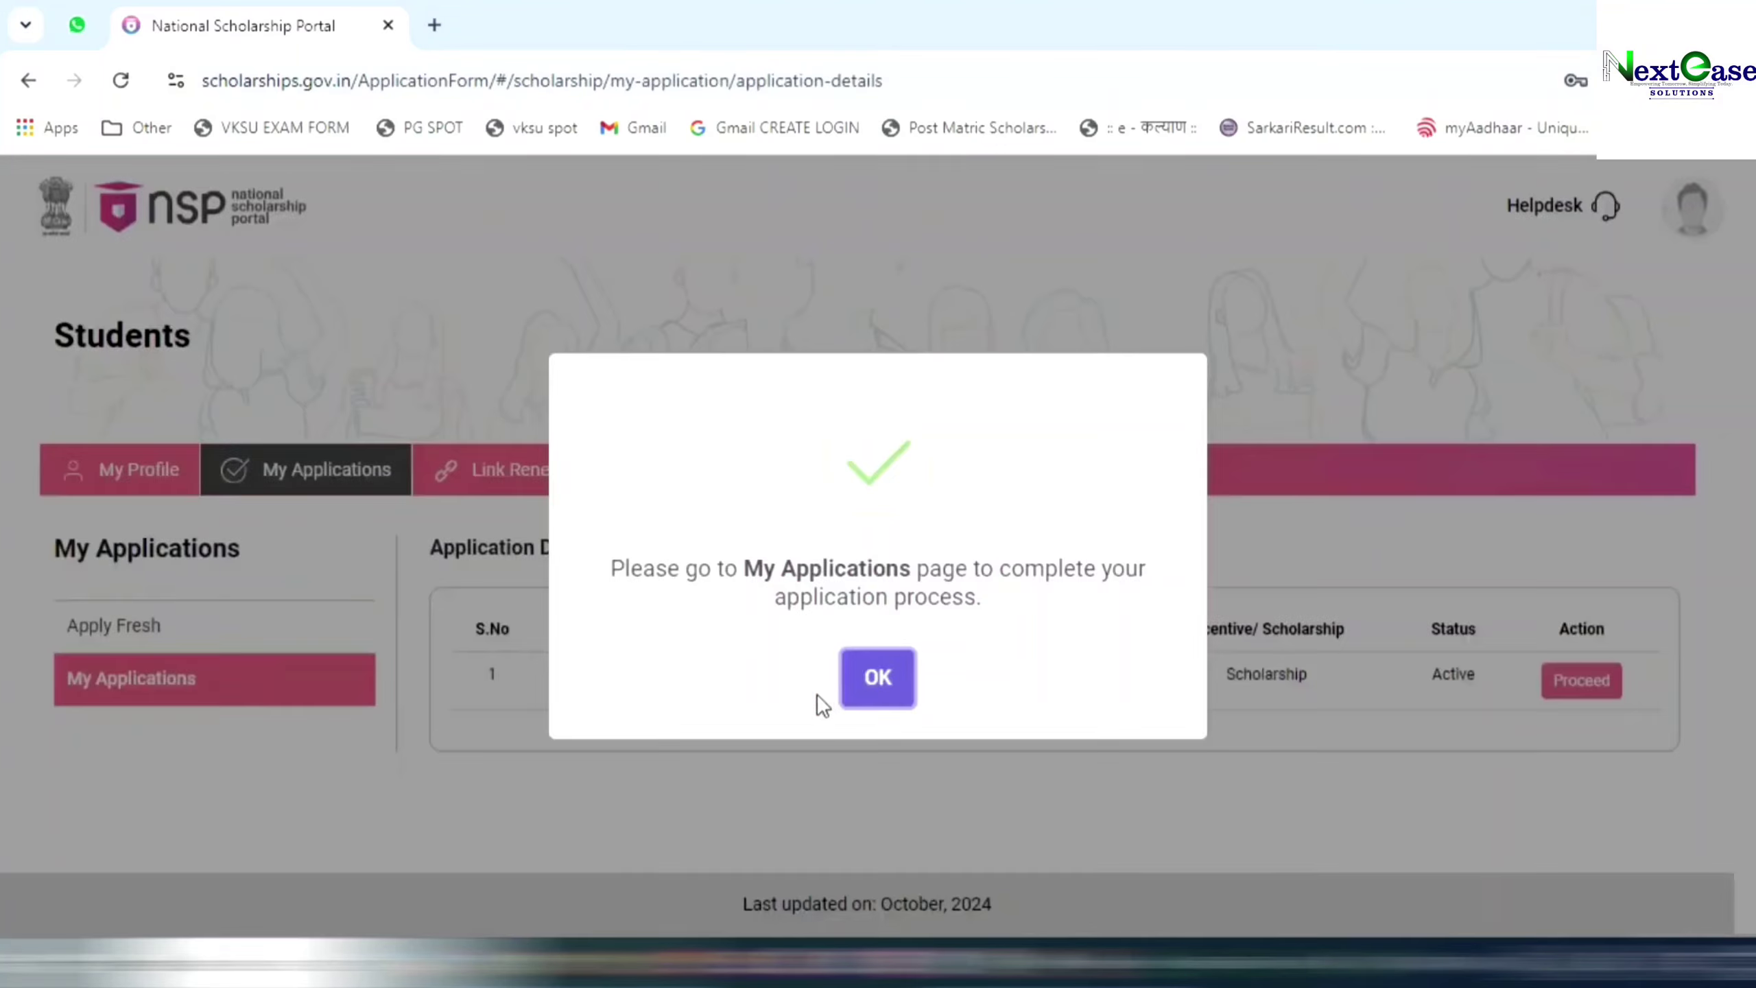
pyautogui.click(877, 681)
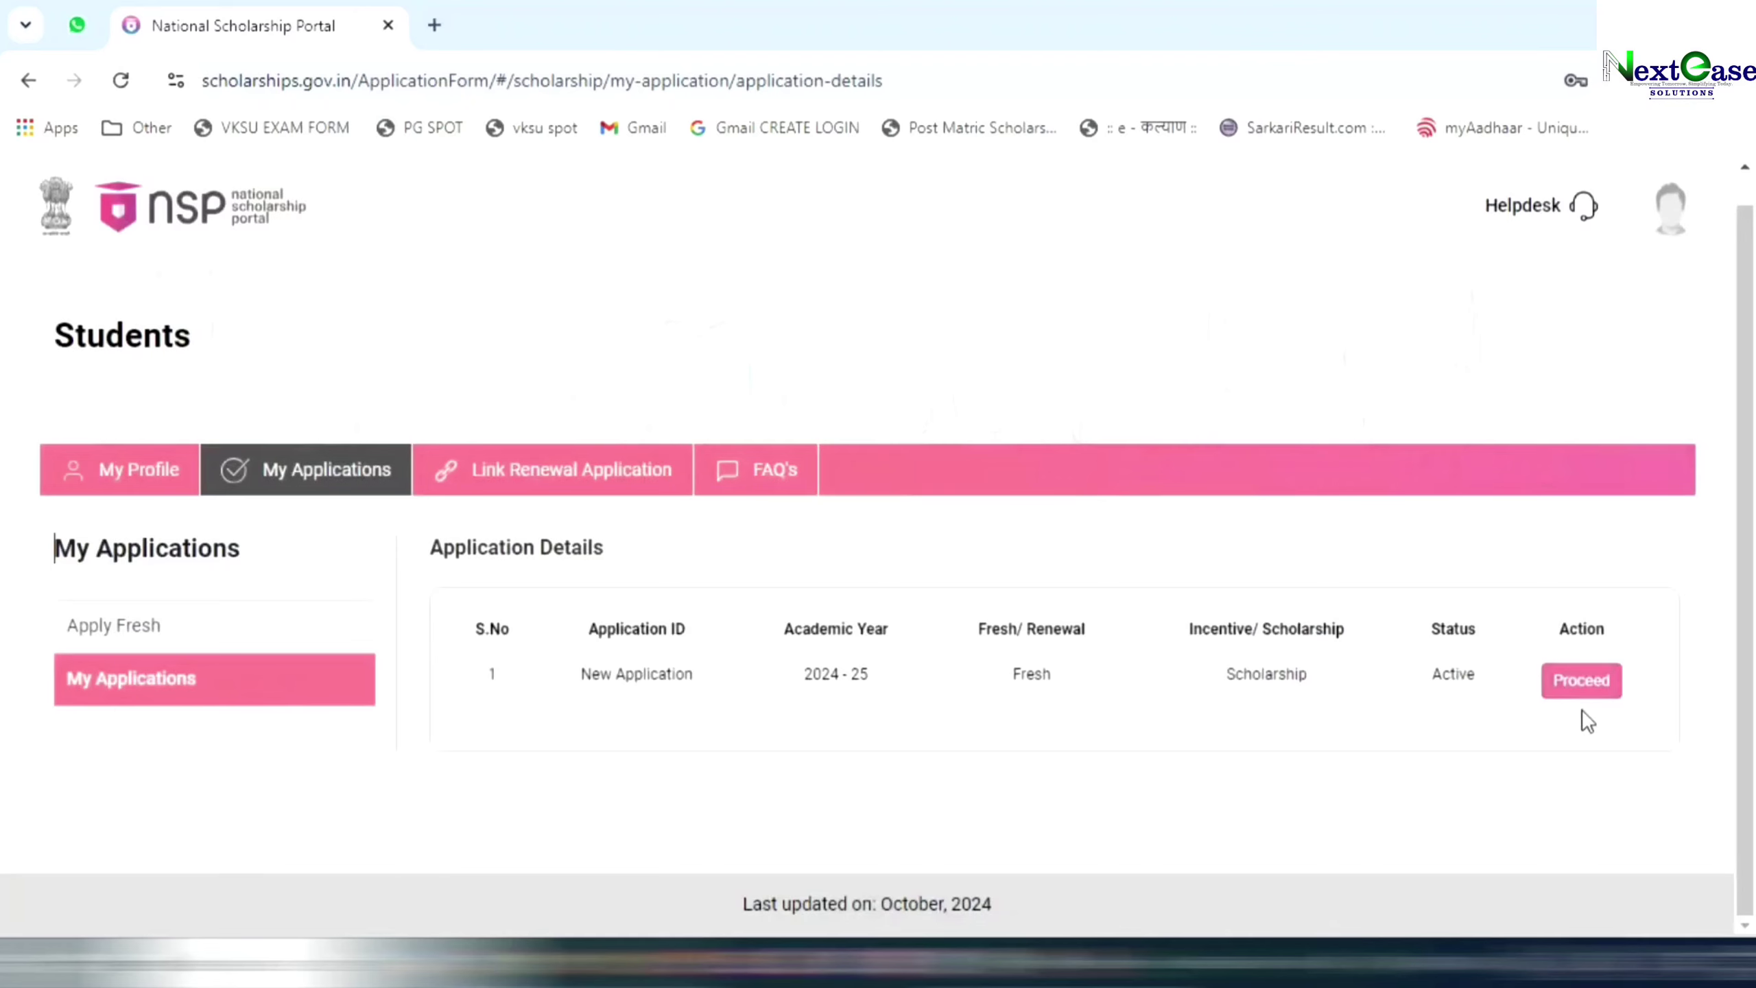
pyautogui.click(1583, 680)
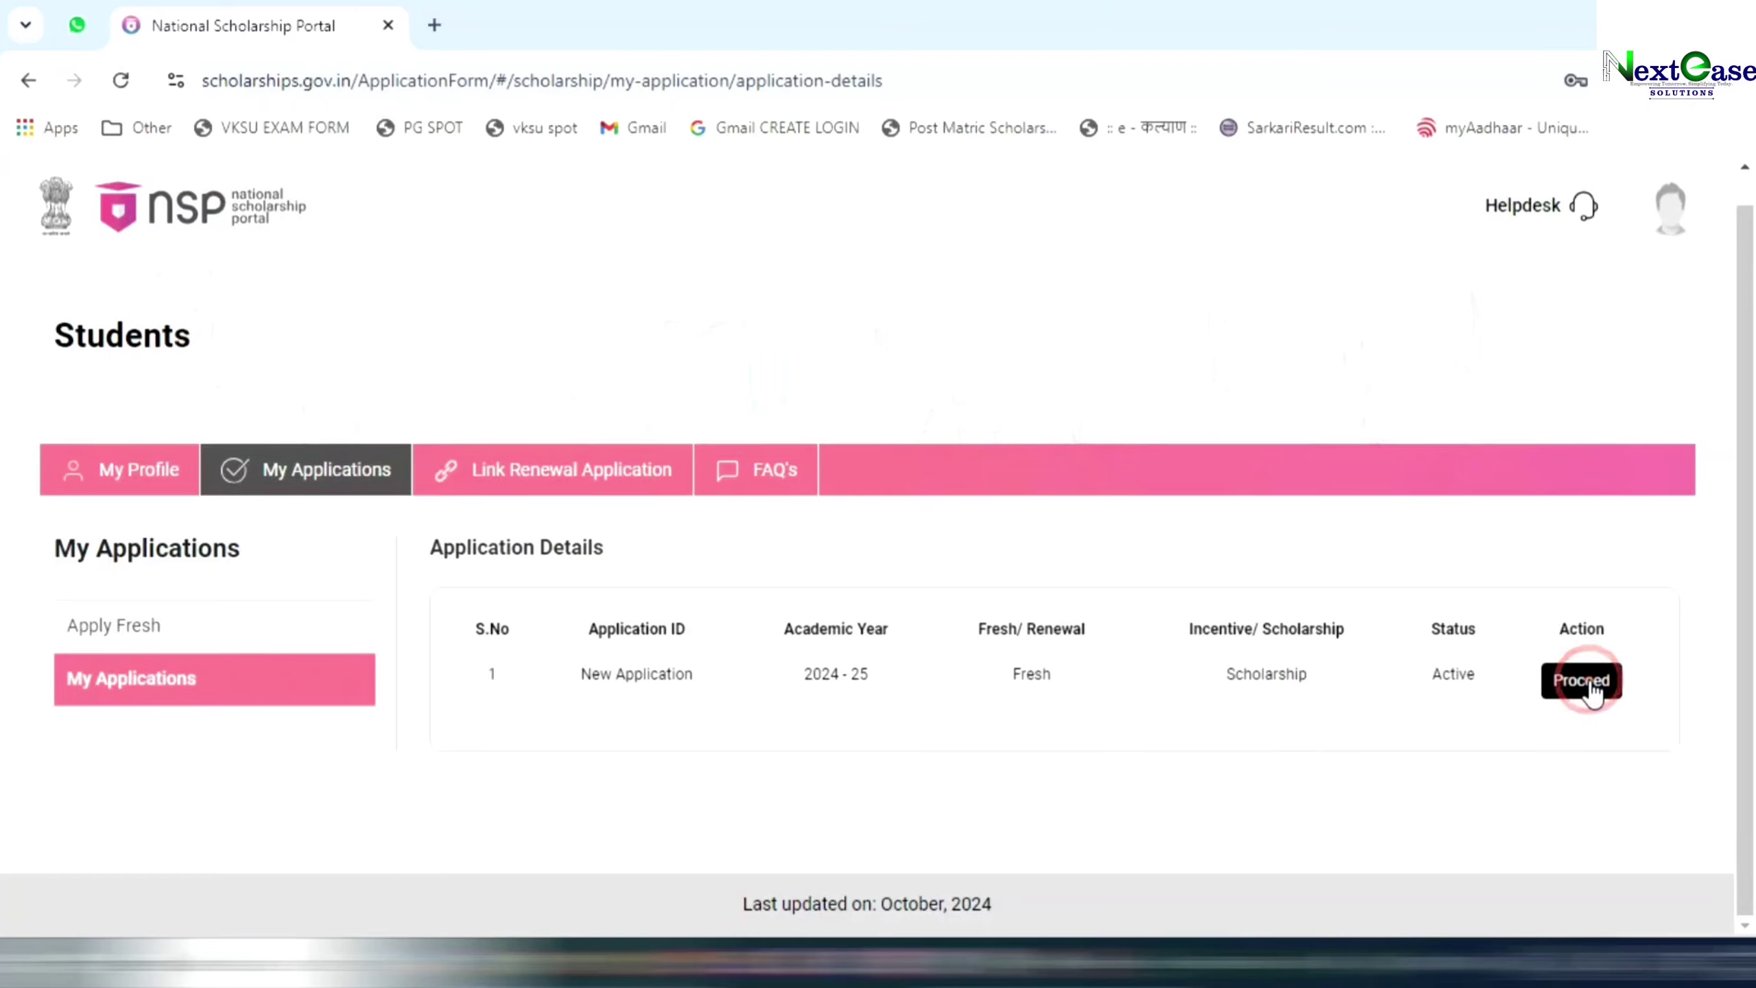
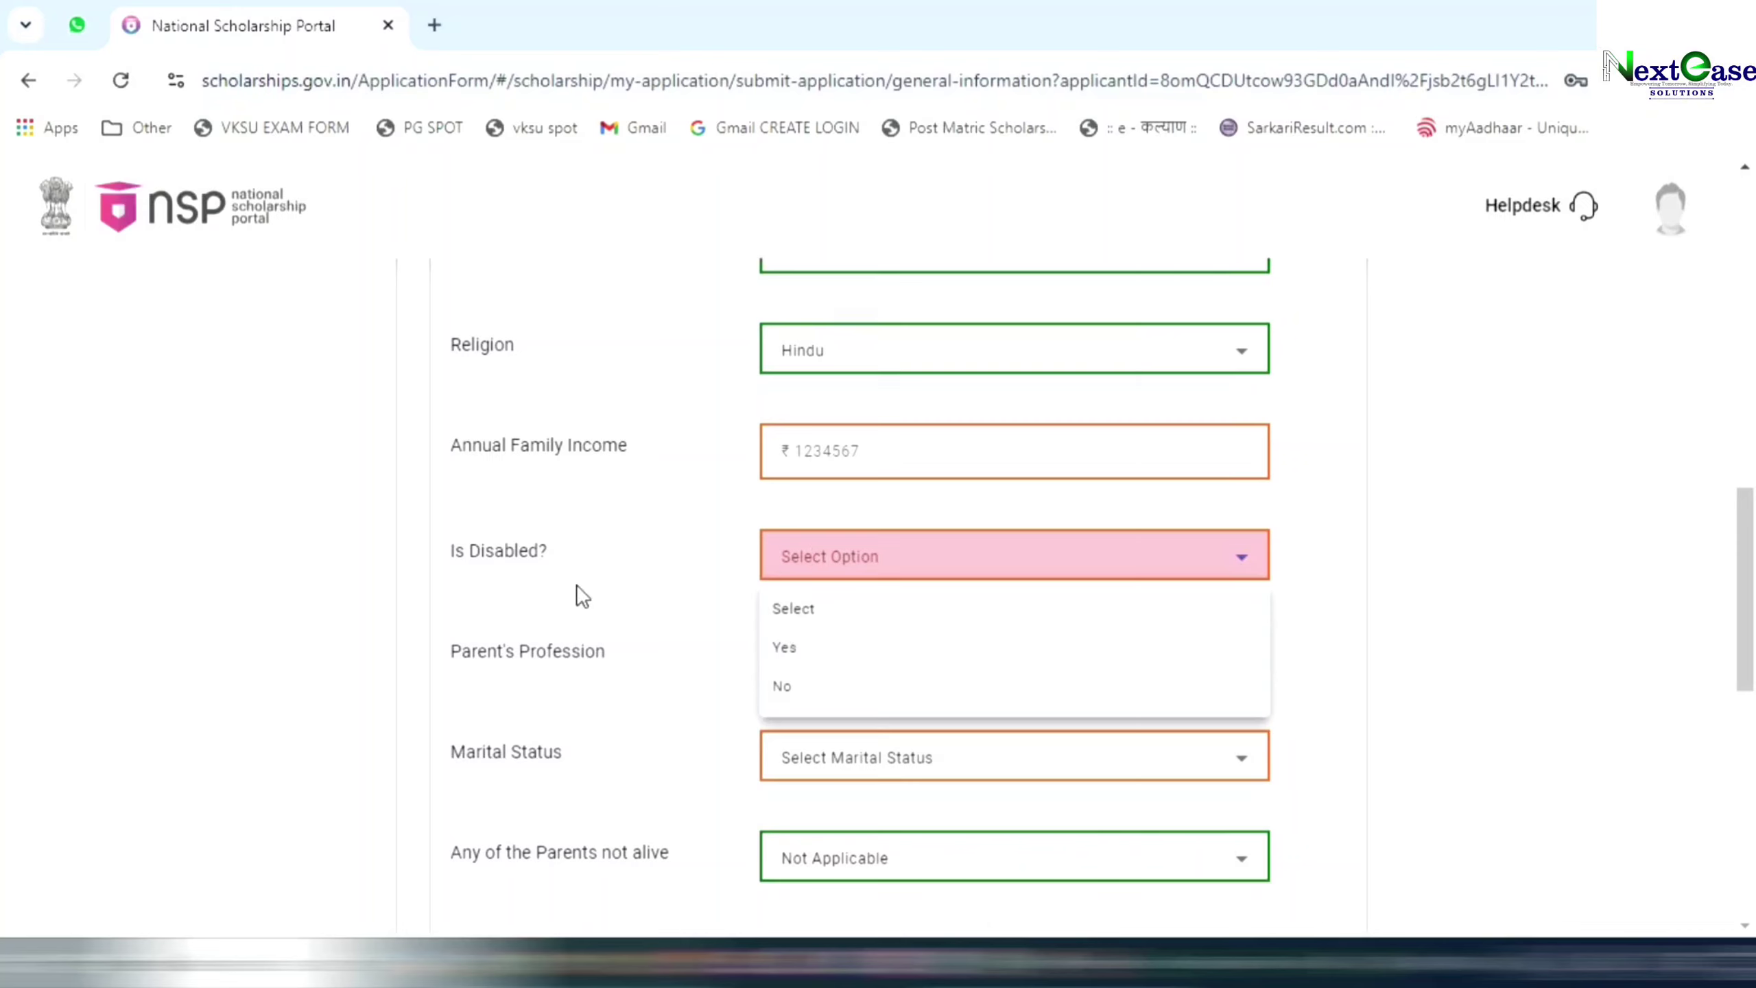
# Set Is Disabled to No and choose Others as the parent's profession.
pyautogui.click(791, 690)
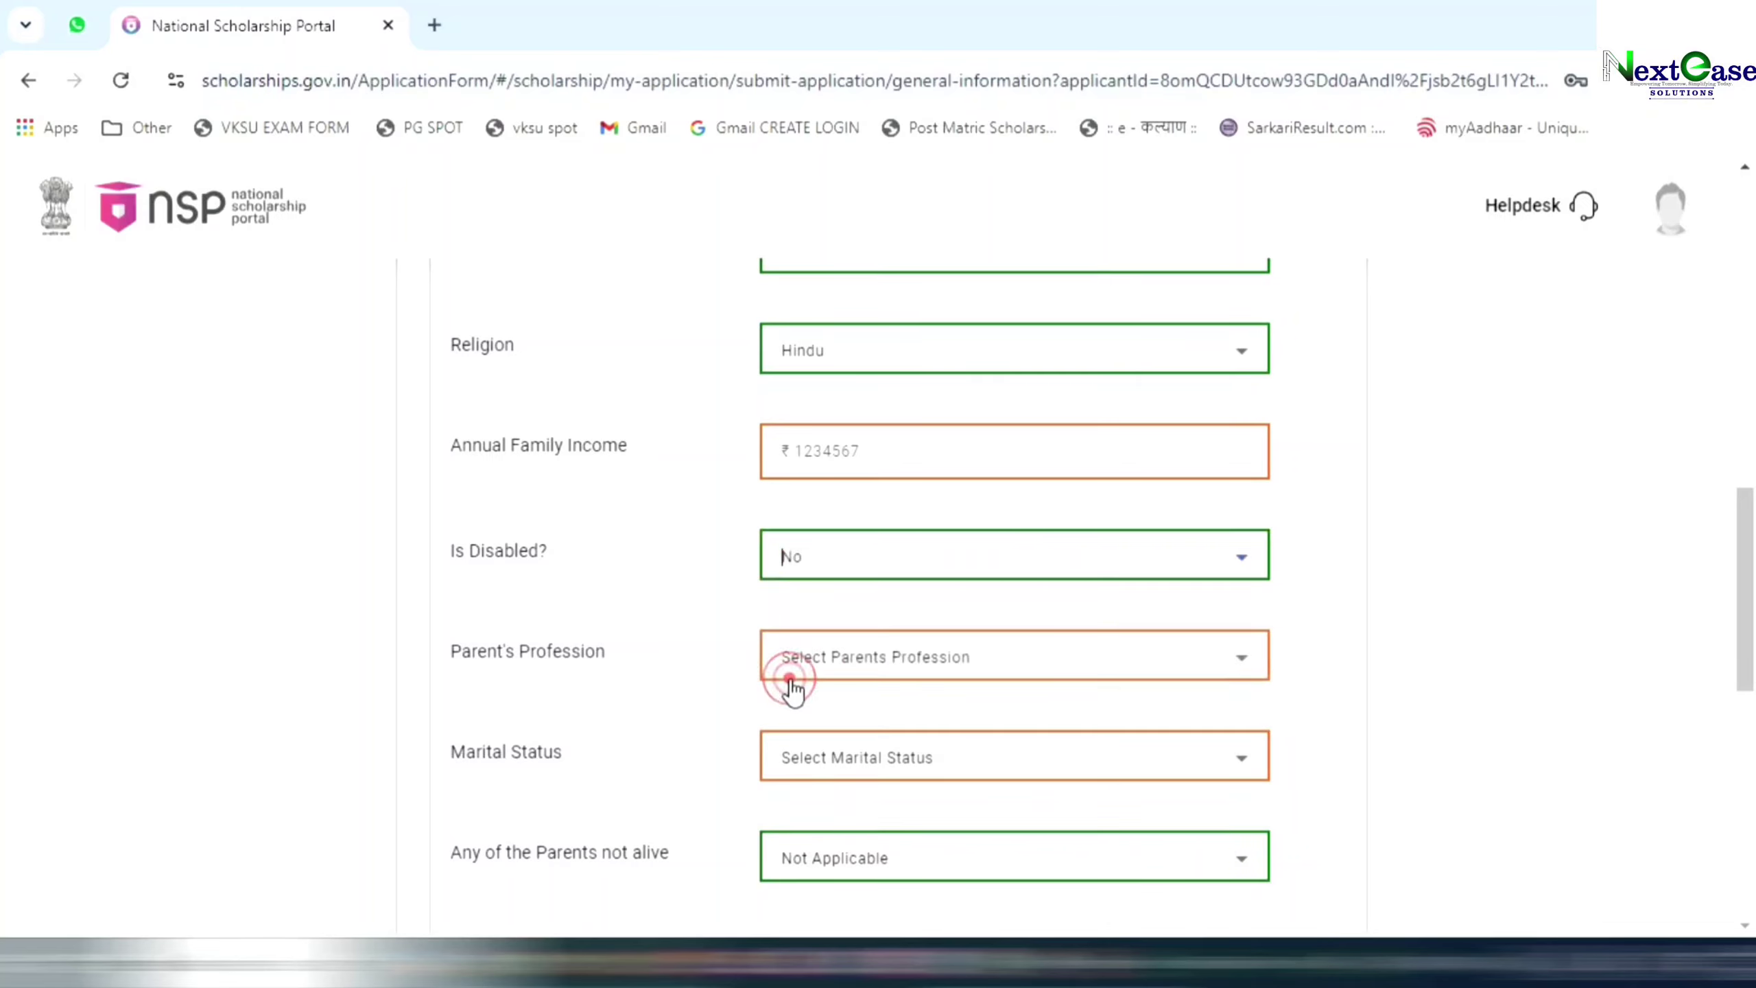
pyautogui.click(829, 659)
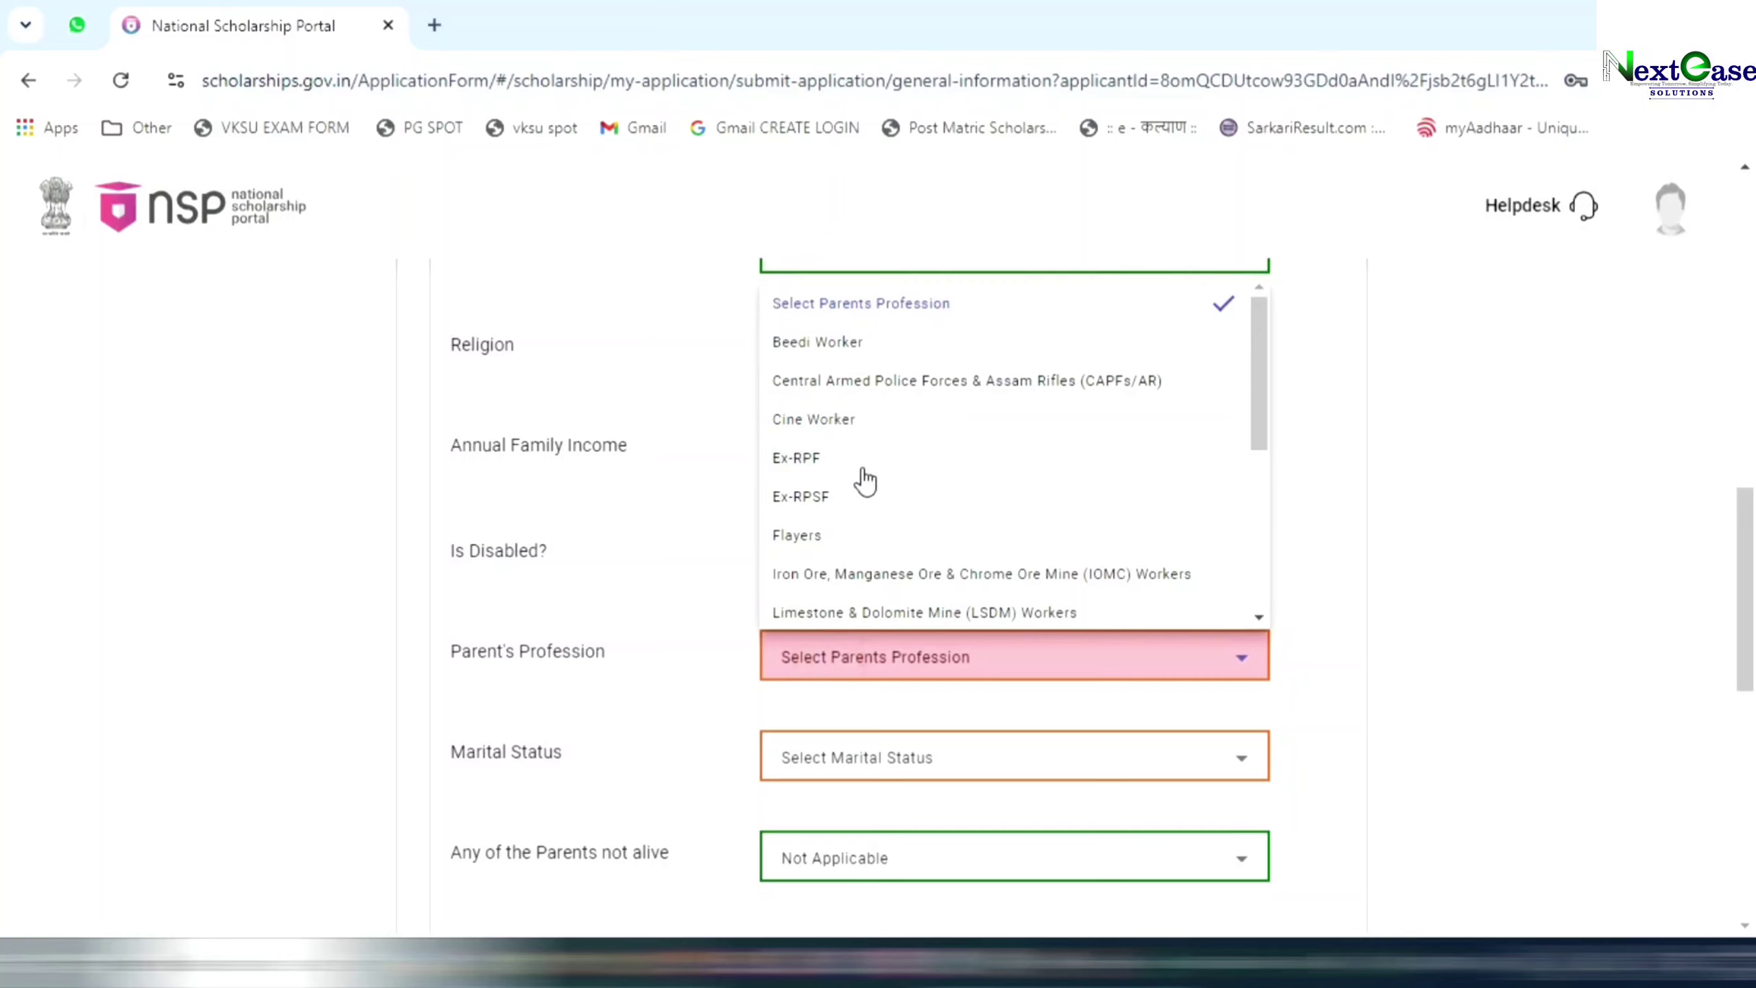
pyautogui.scroll(-4, 861, 592)
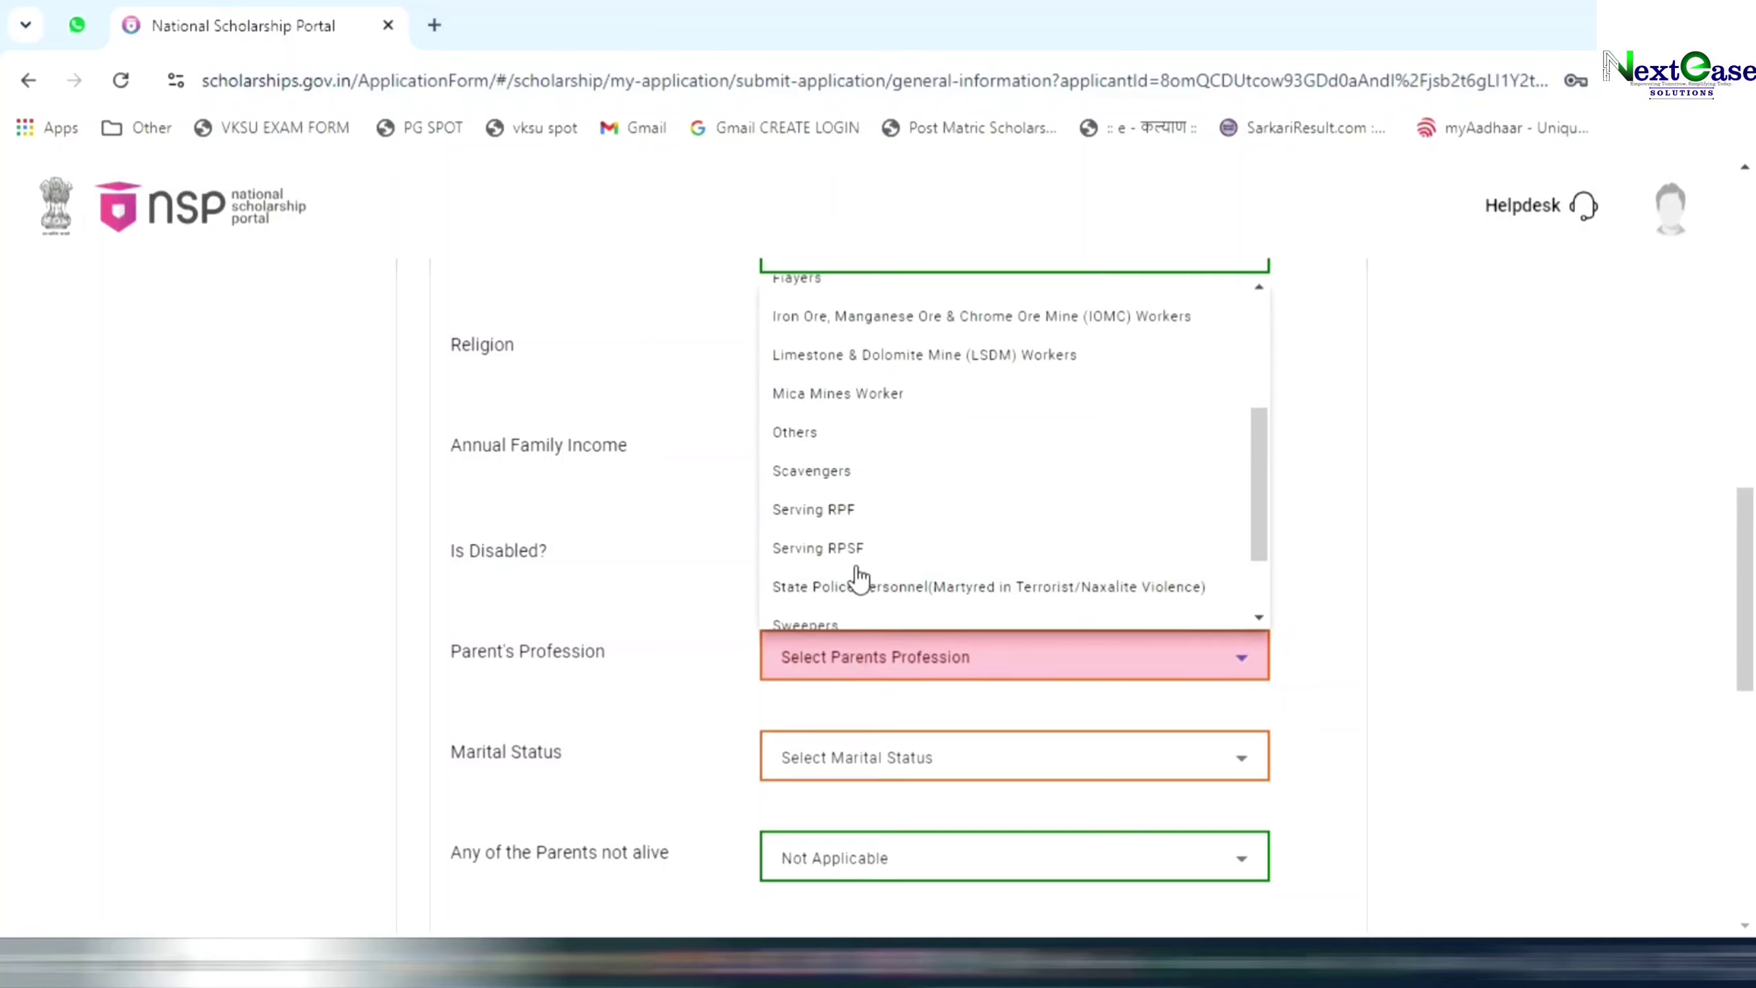
pyautogui.scroll(-2, 902, 574)
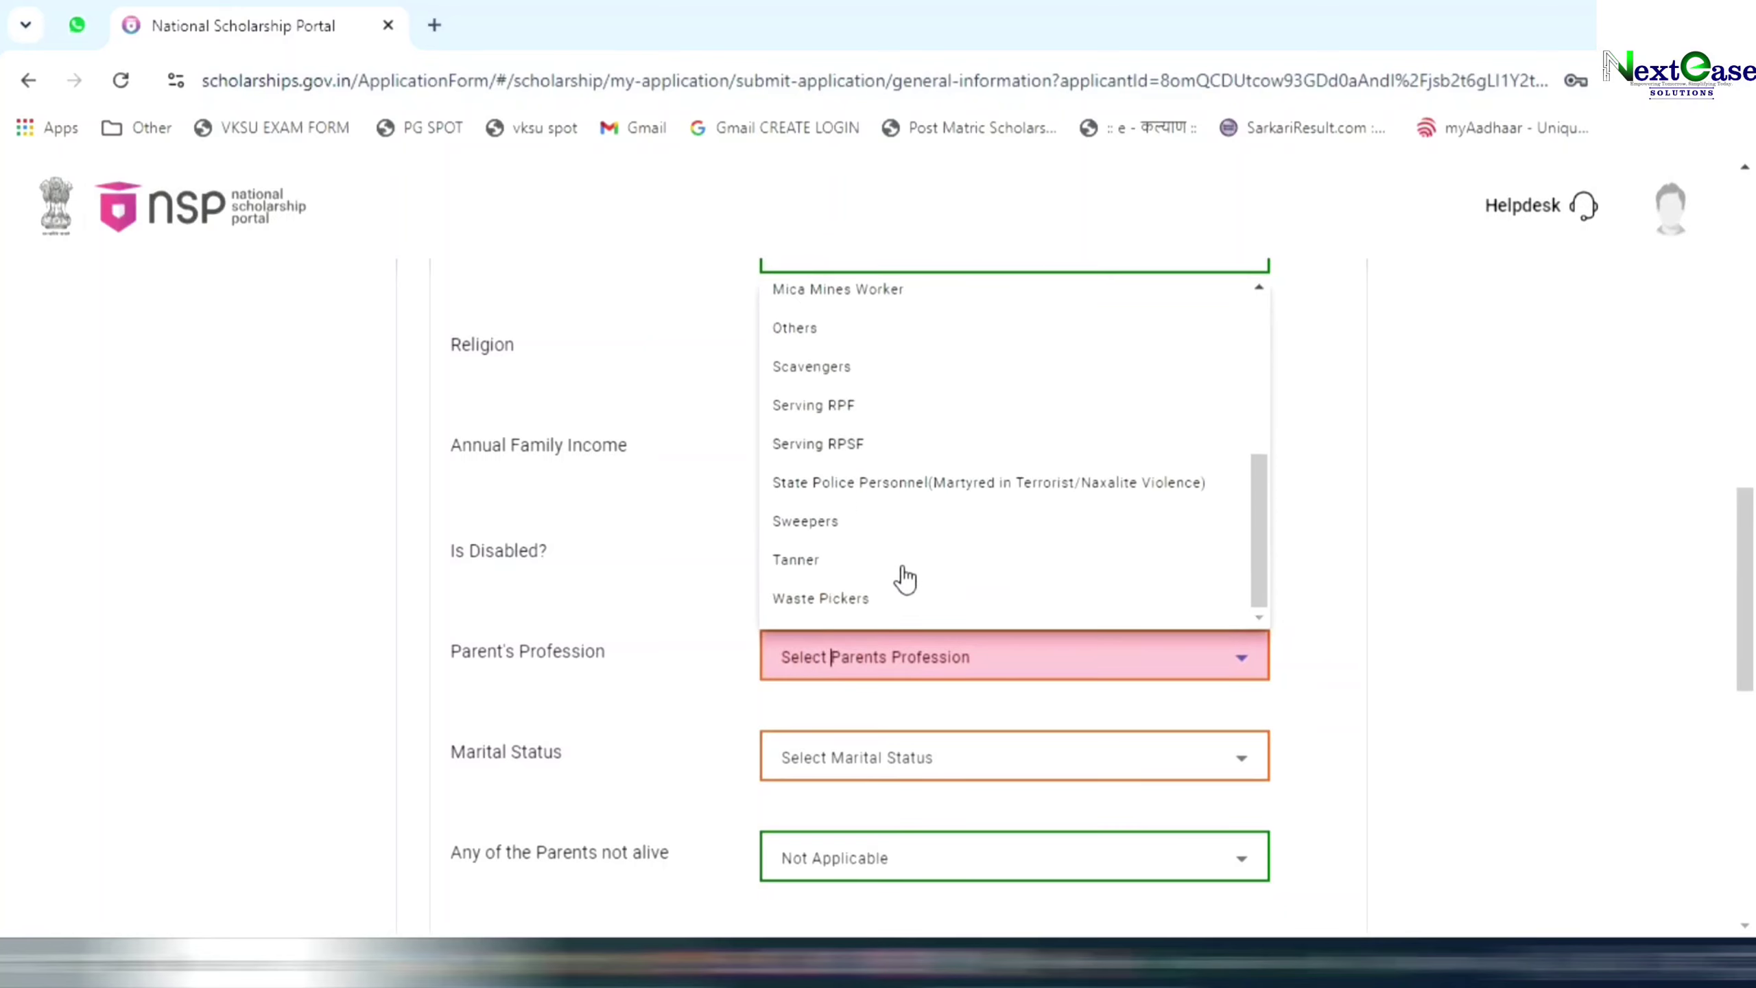
pyautogui.scroll(2, 827, 573)
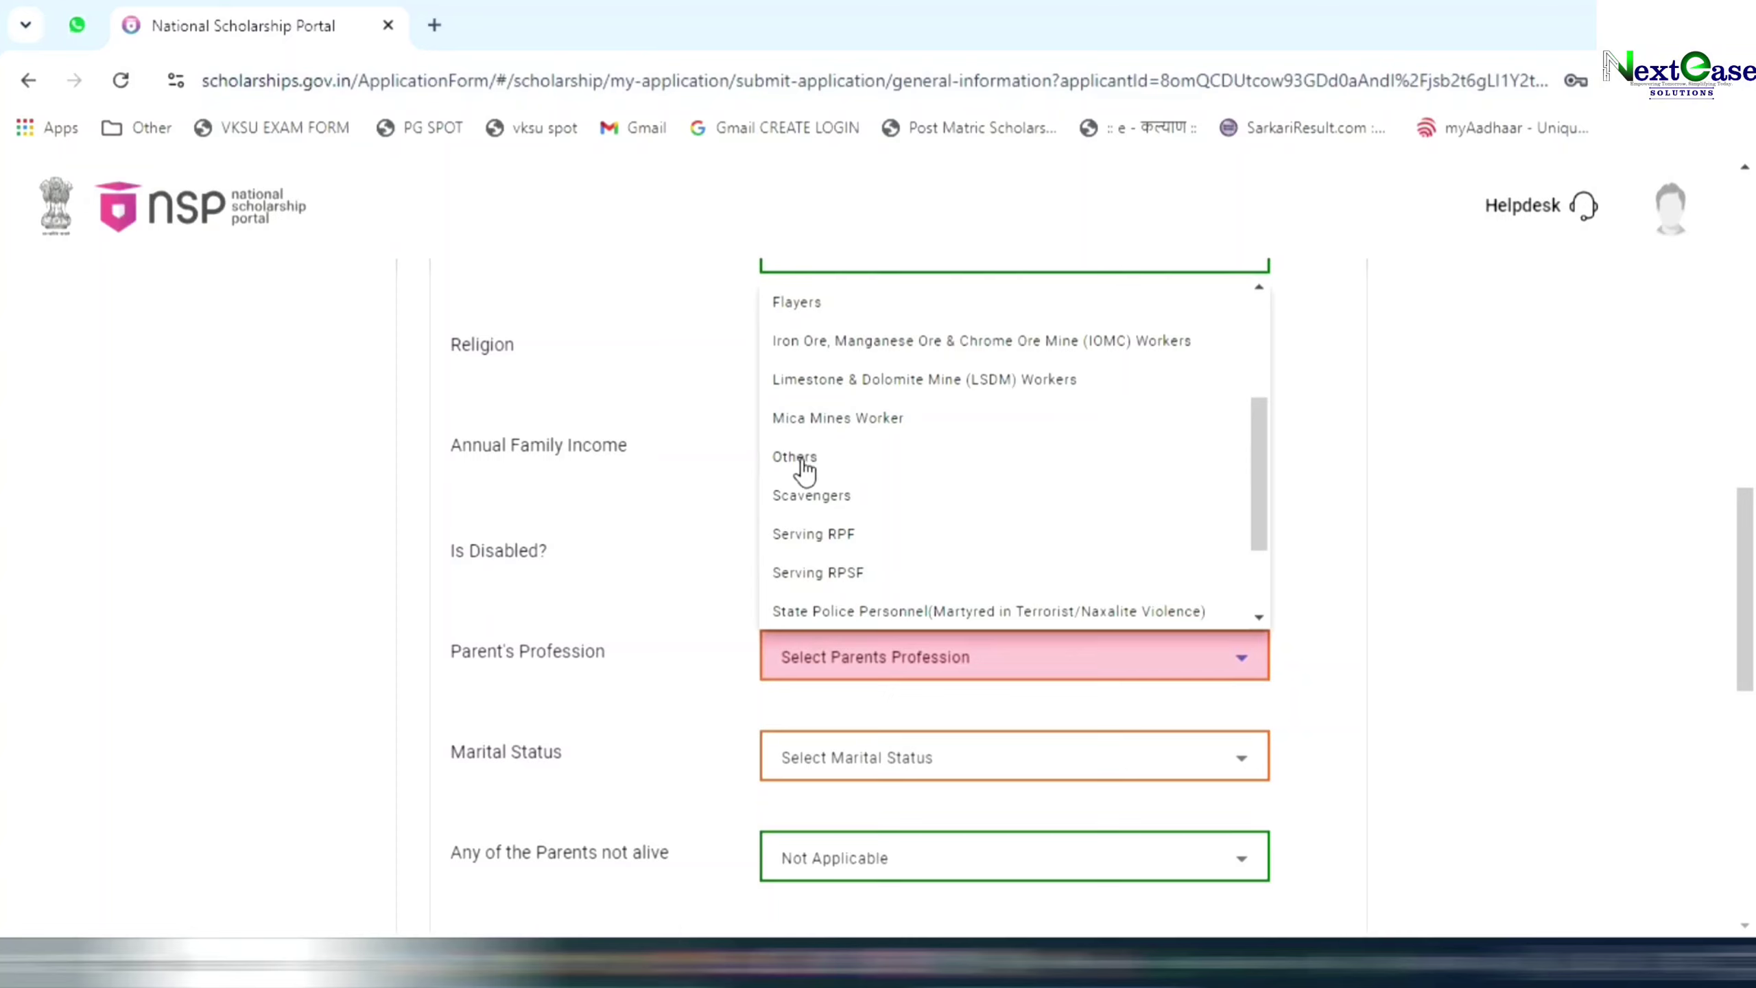
pyautogui.scroll(3, 832, 366)
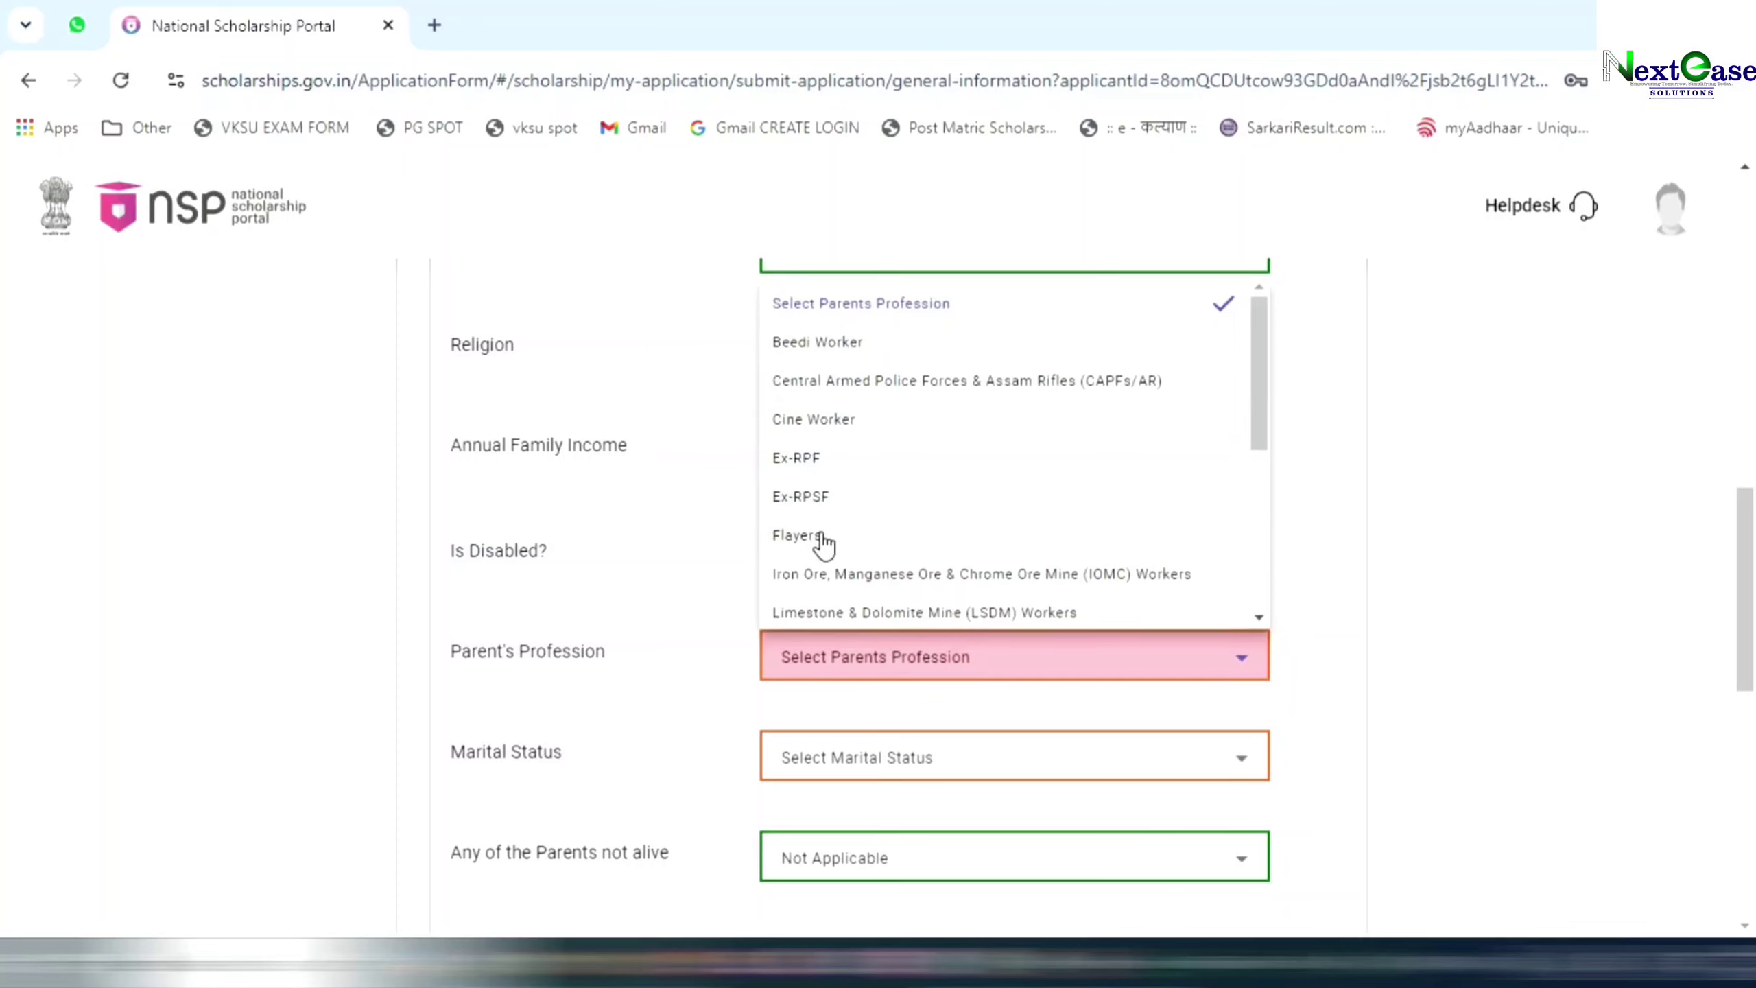
pyautogui.scroll(-3, 816, 547)
pyautogui.click(797, 443)
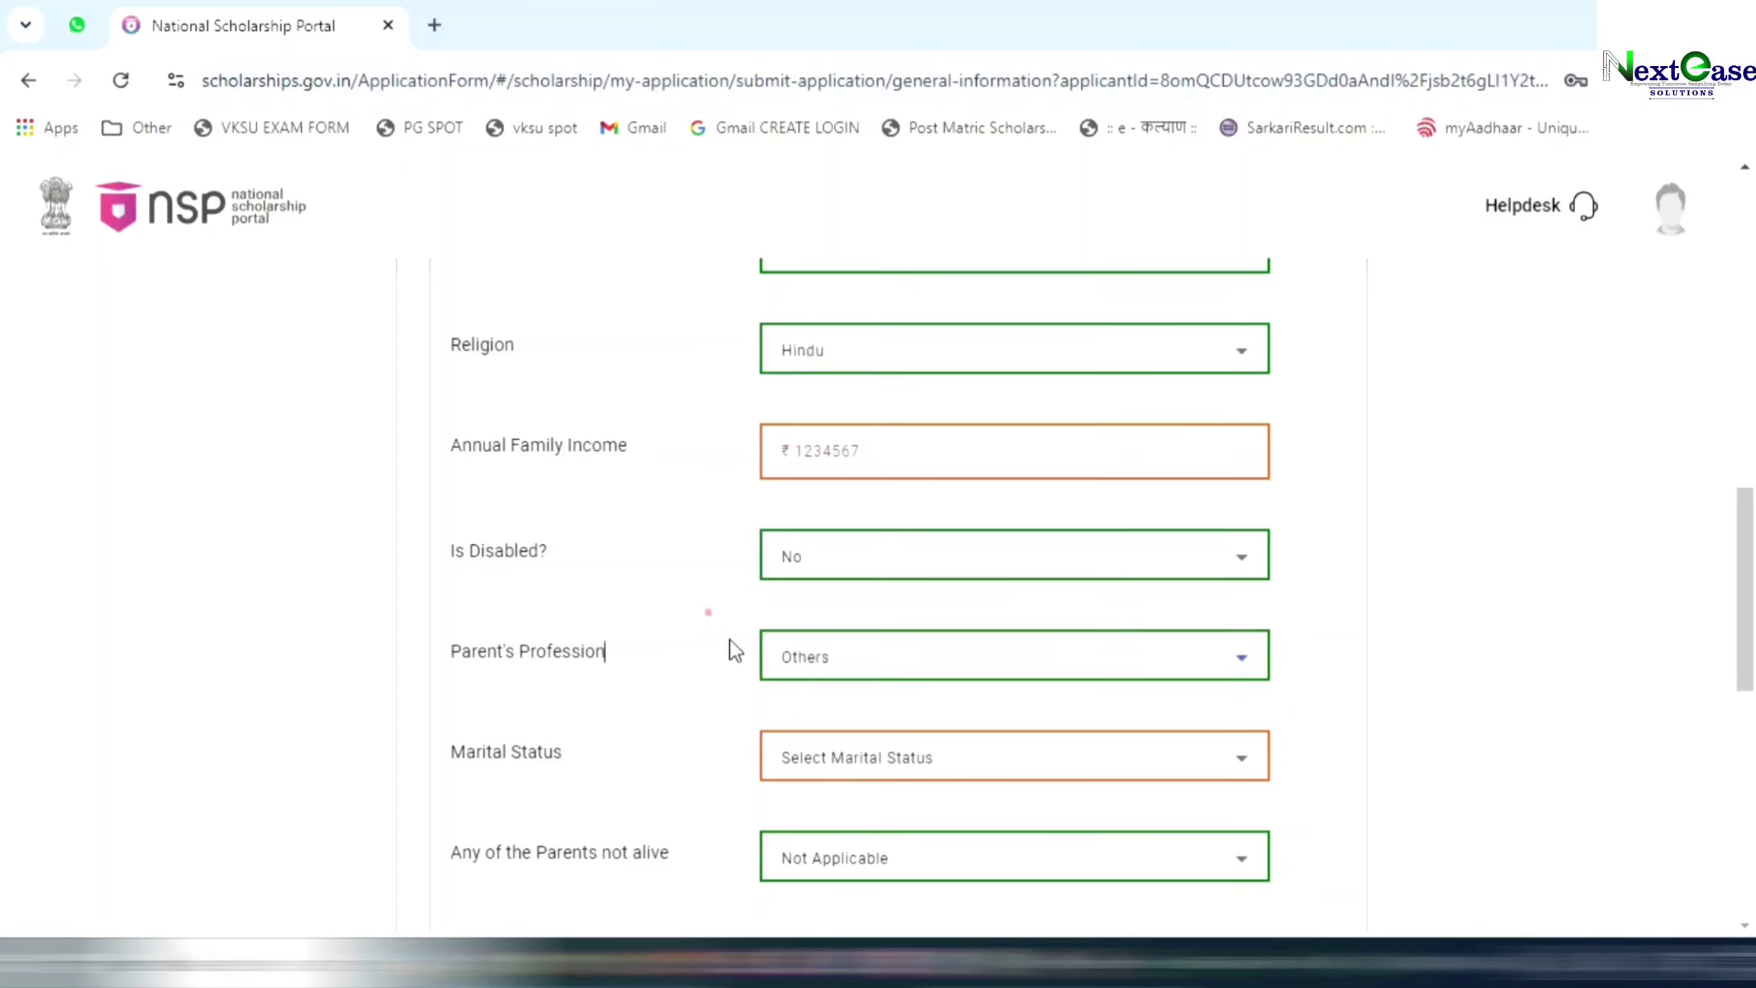
# Set the marital status to Un Married and keep Not Applicable for any of the parents not alive.
pyautogui.scroll(-3, 730, 643)
pyautogui.click(816, 510)
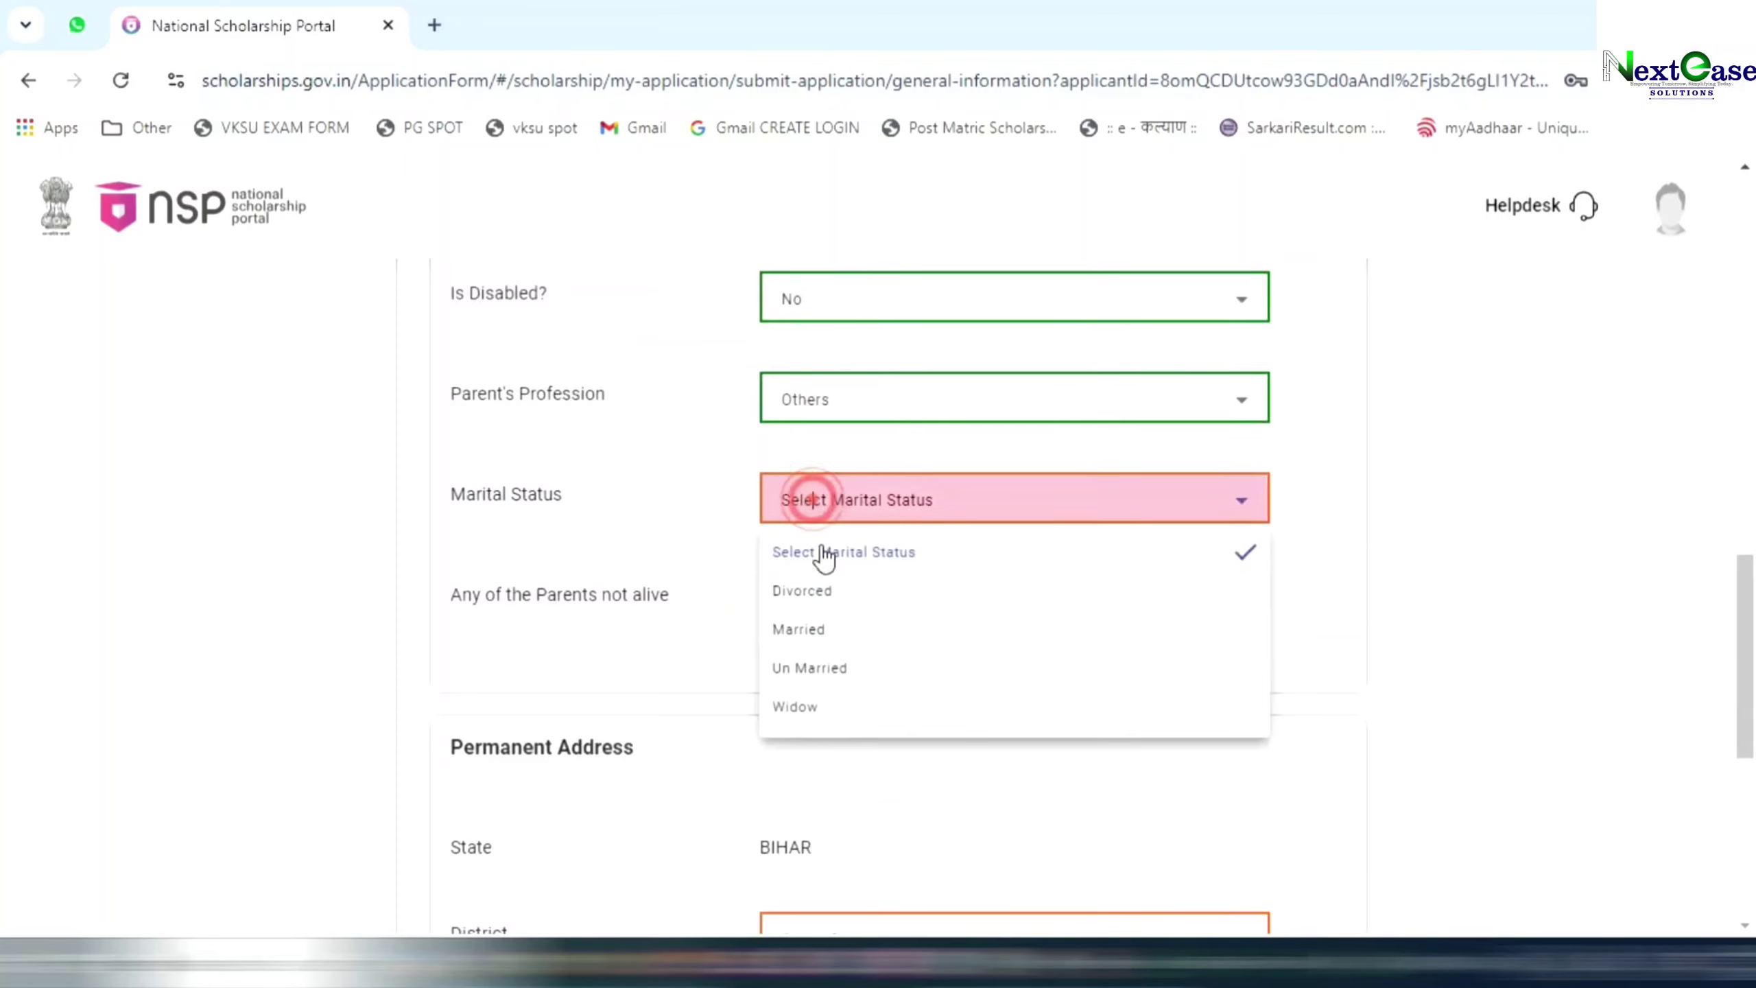
pyautogui.click(807, 668)
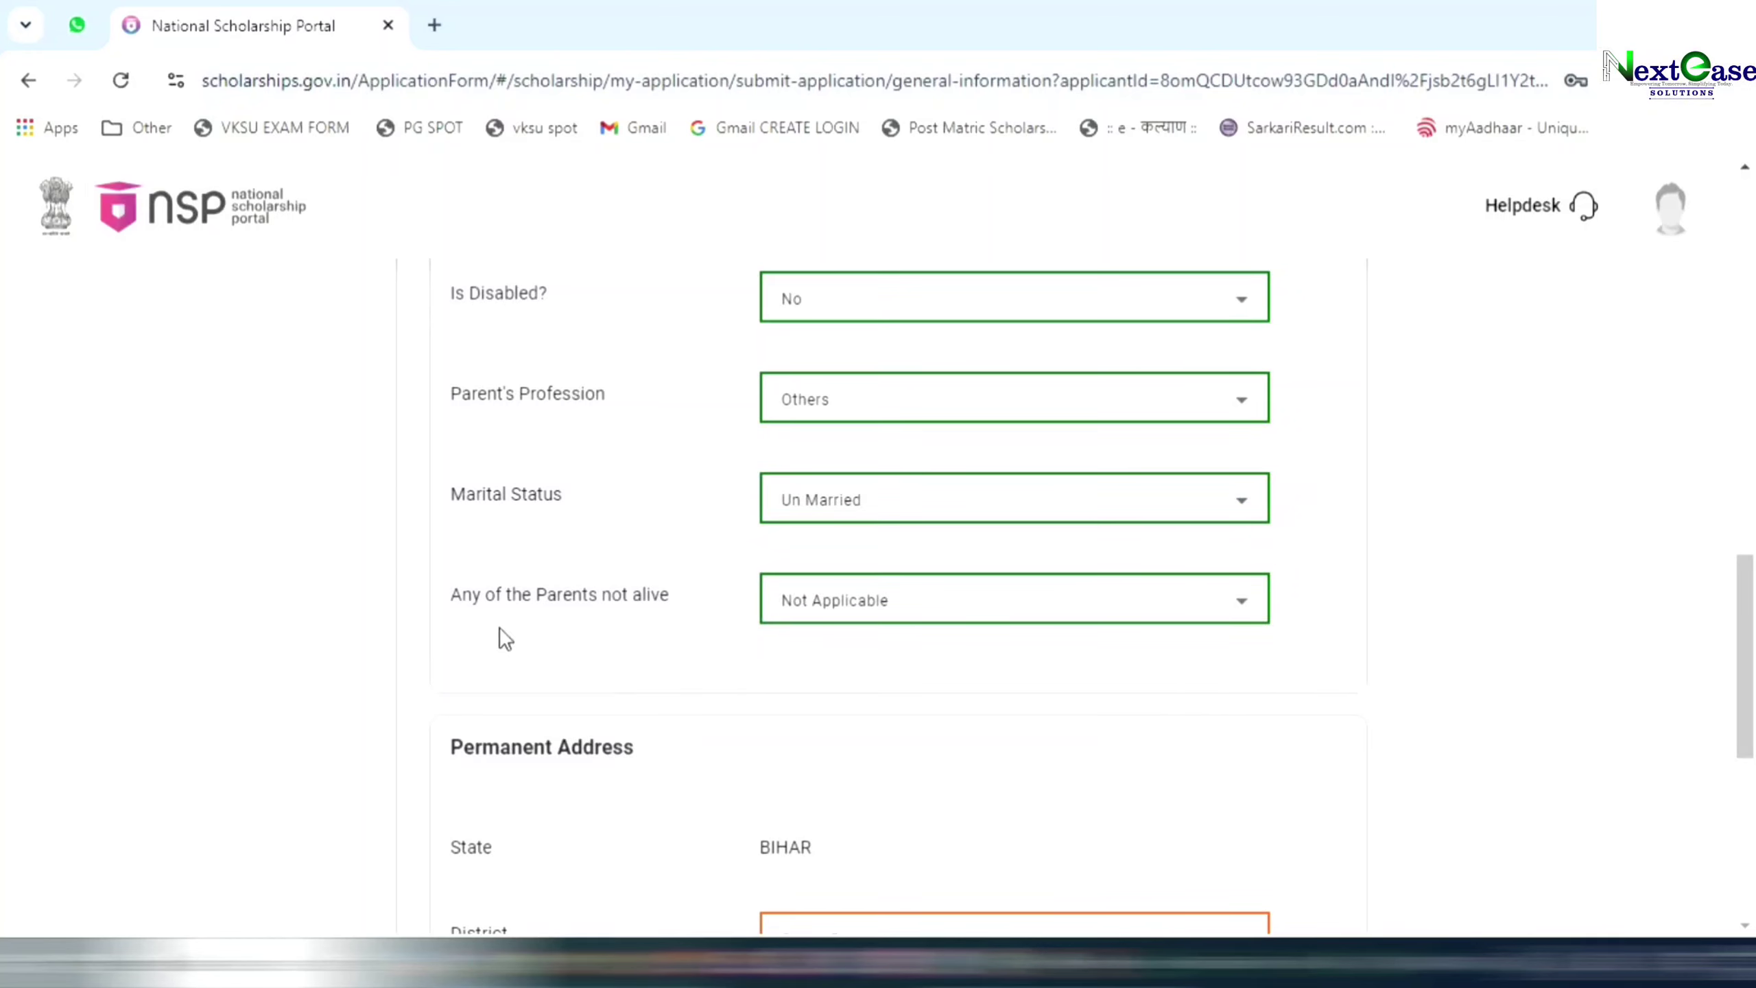
pyautogui.click(512, 608)
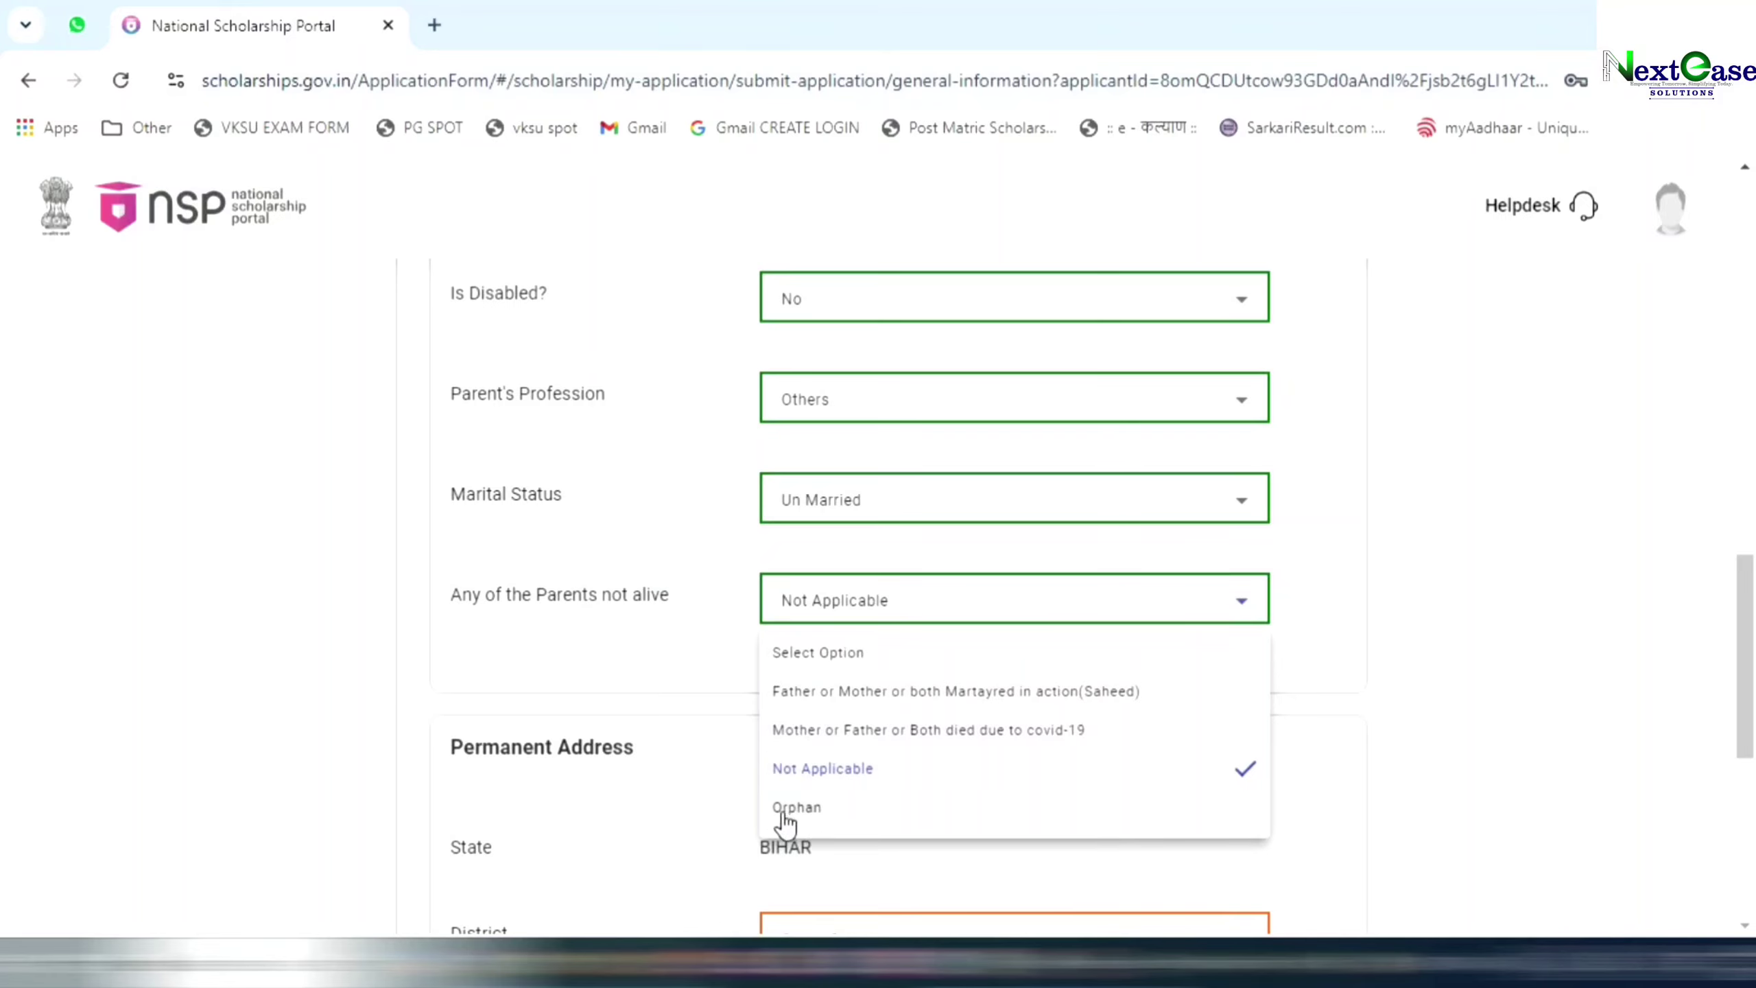
pyautogui.click(841, 780)
# Check the district choices in the Permanent Address section and set the locality to Rural.
pyautogui.scroll(-3, 517, 533)
pyautogui.scroll(-2, 627, 521)
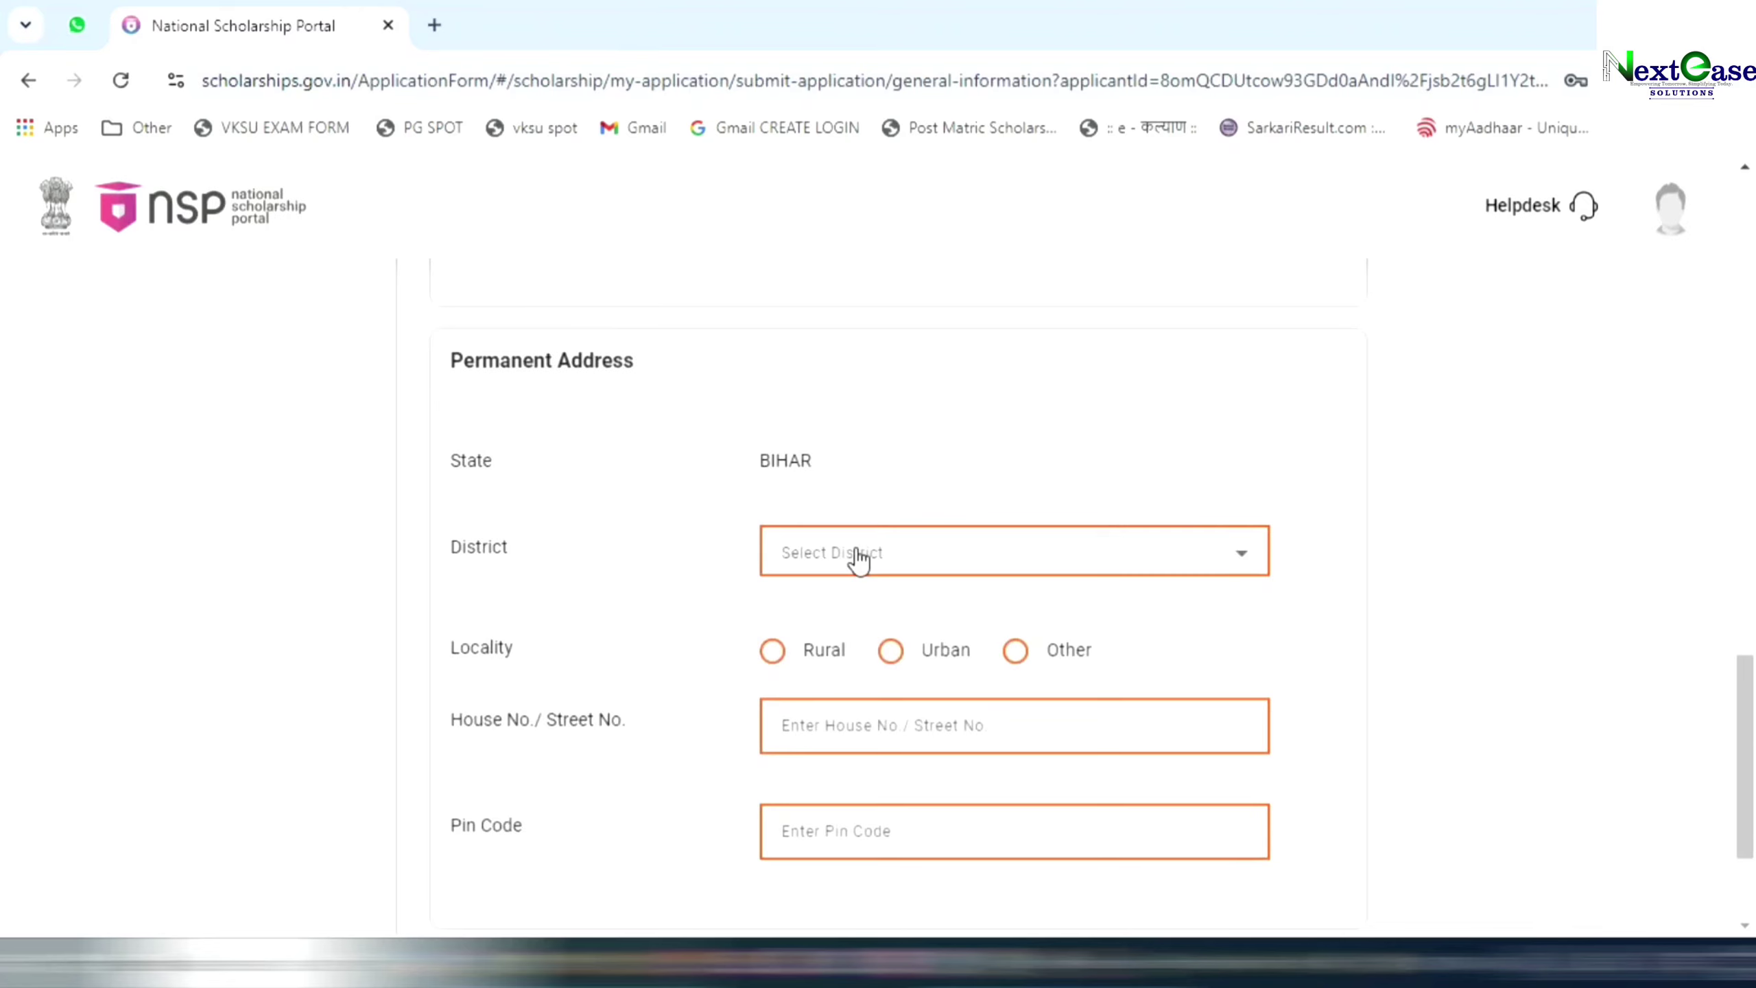
pyautogui.click(857, 554)
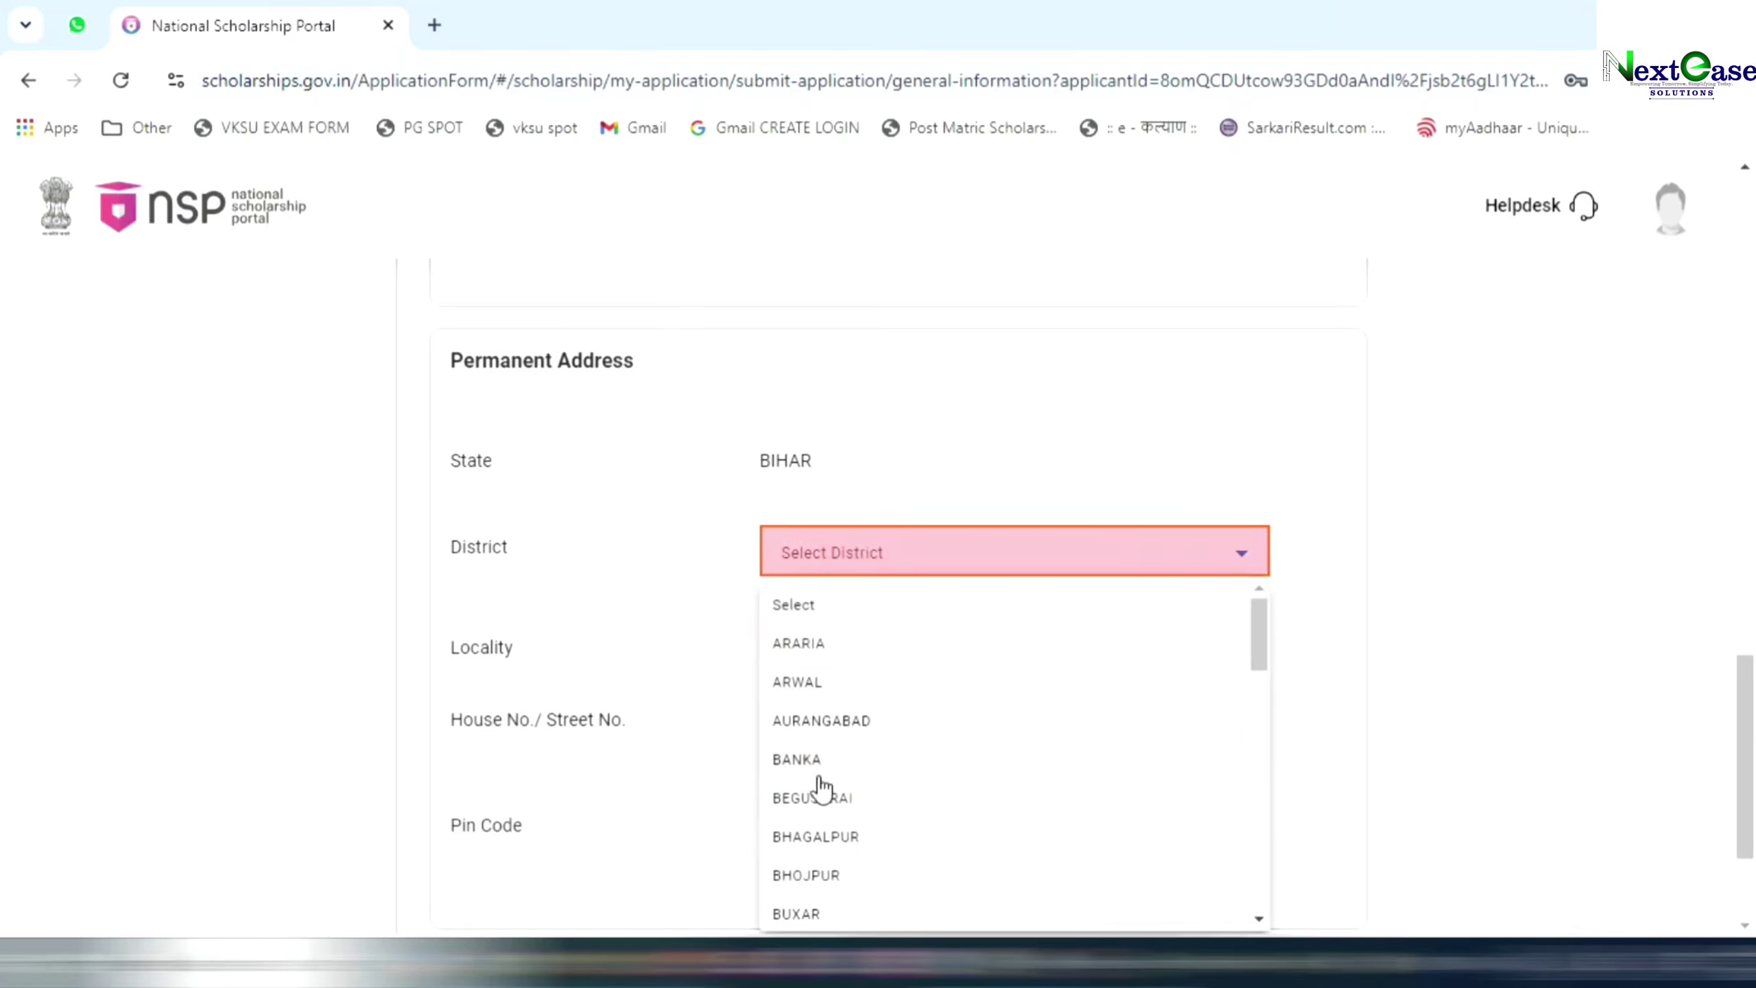
pyautogui.click(714, 499)
pyautogui.scroll(-2, 715, 505)
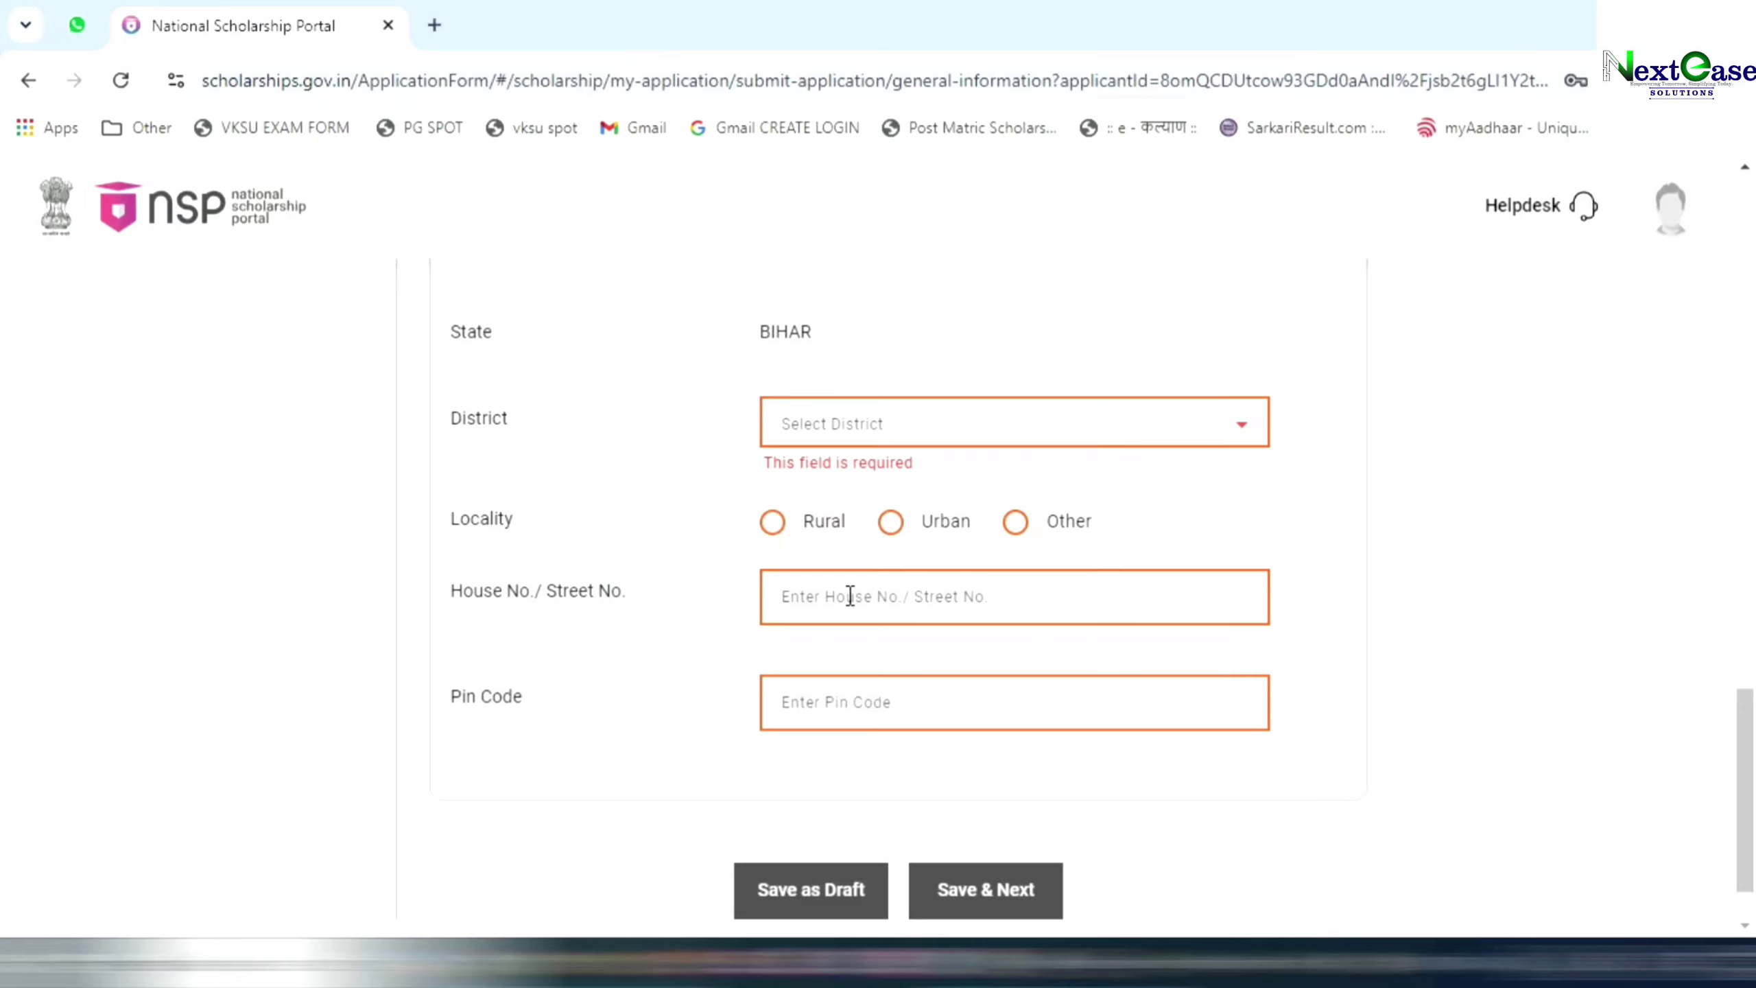
pyautogui.click(772, 522)
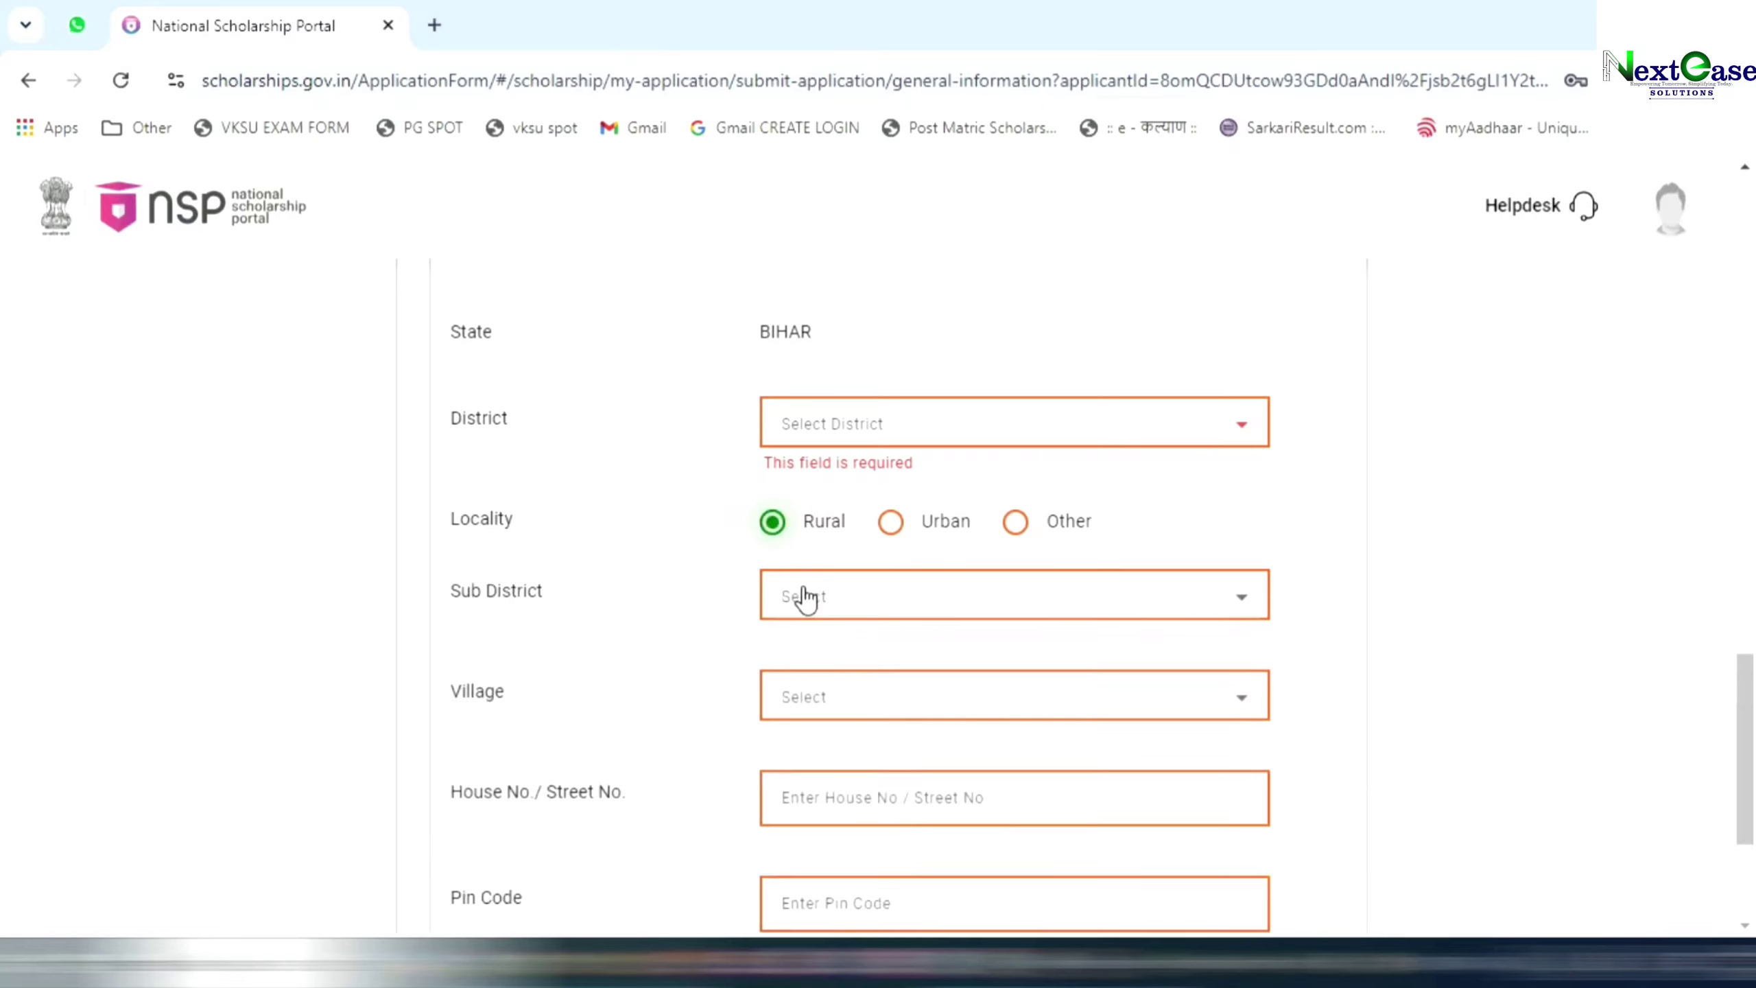
# Check the Sub District and Village choices of the rural permanent address without selecting any.
pyautogui.scroll(-2, 677, 607)
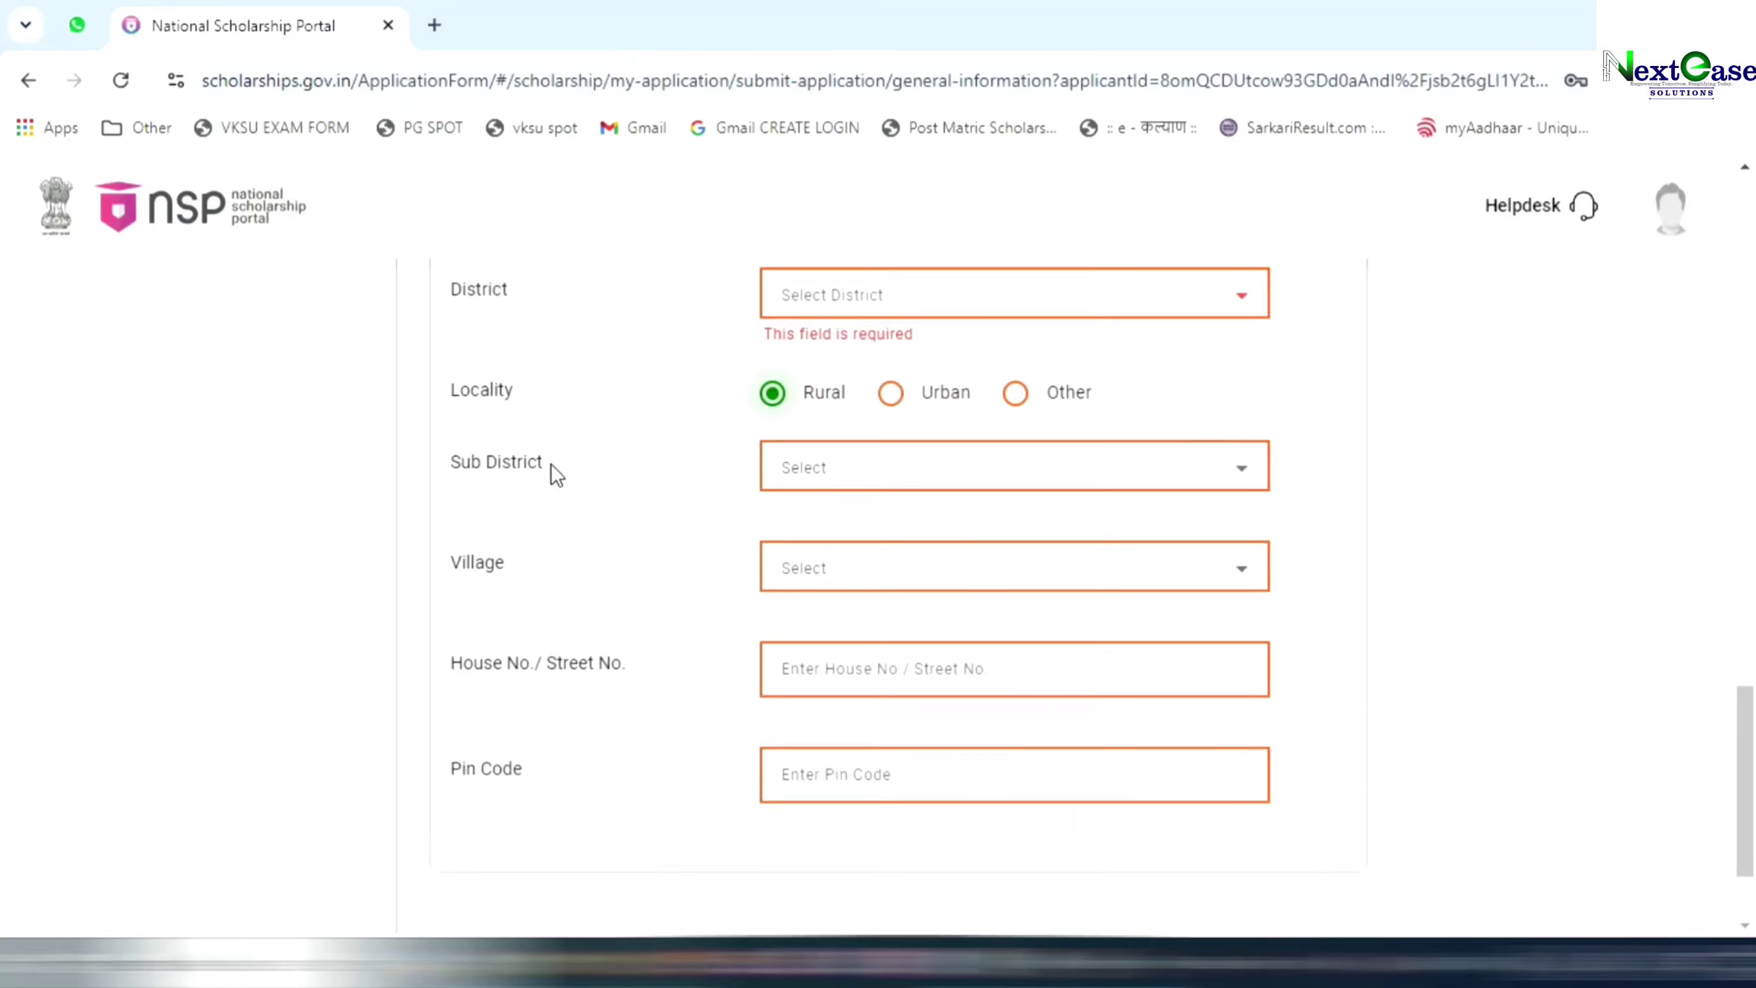
pyautogui.click(800, 472)
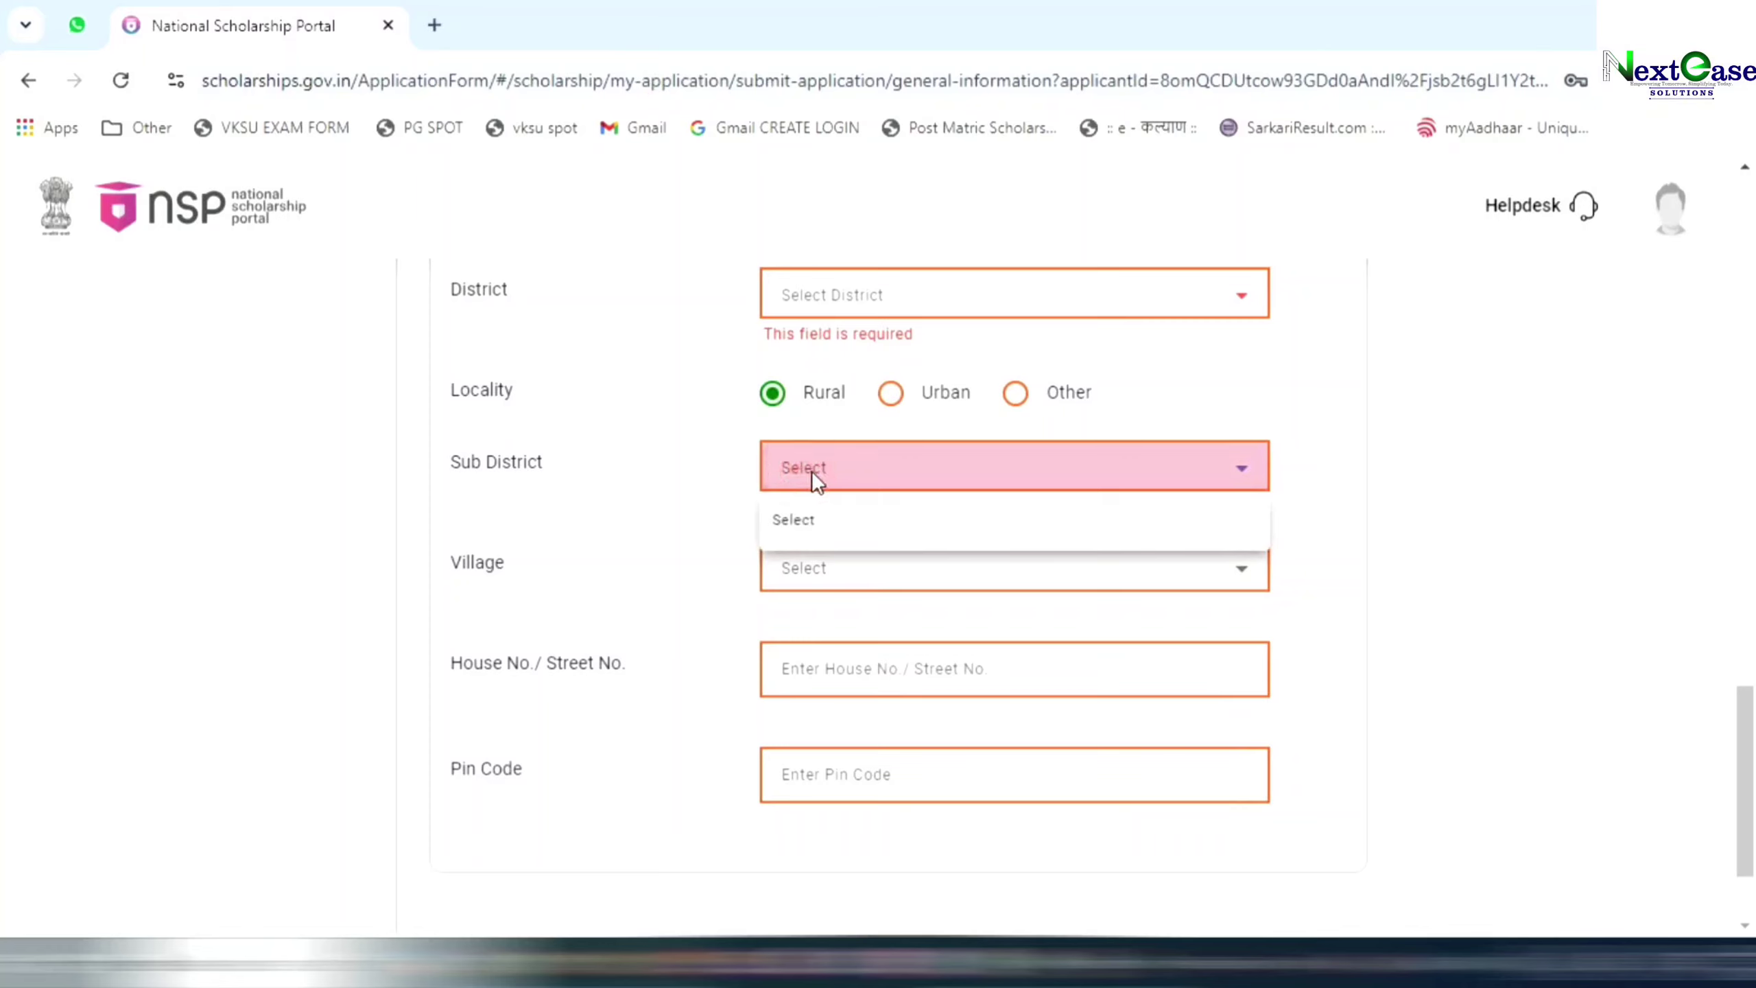
pyautogui.click(812, 472)
pyautogui.click(790, 579)
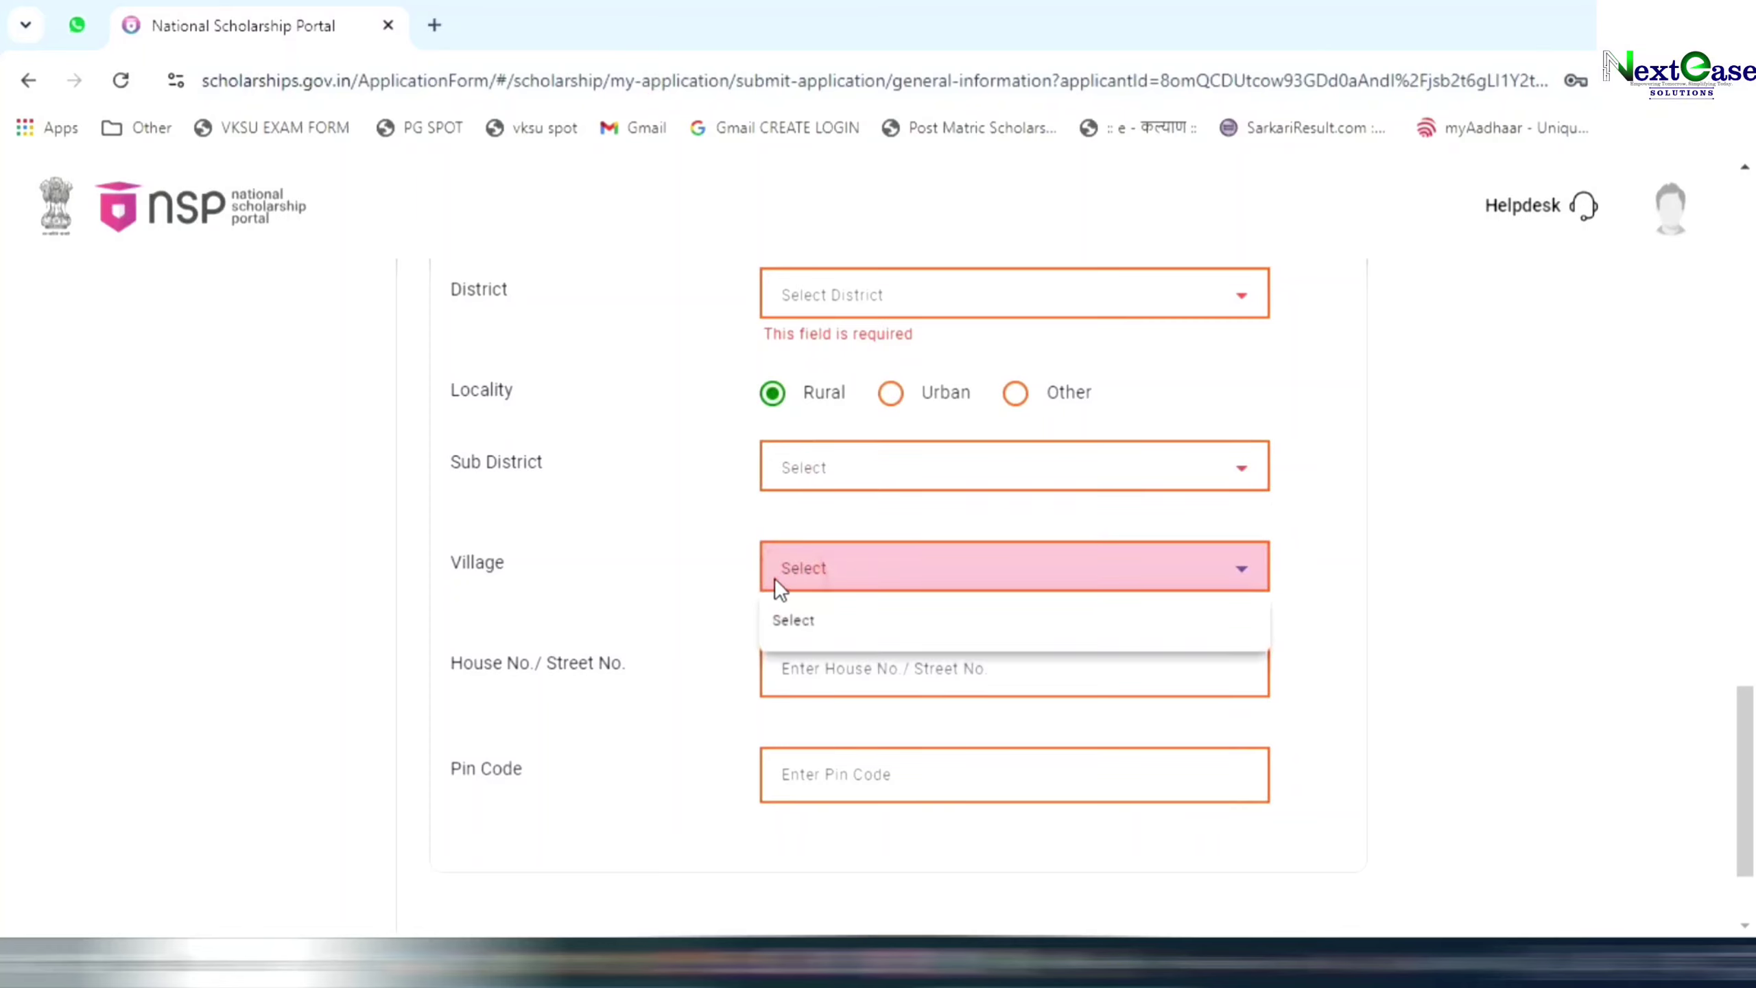
pyautogui.click(723, 564)
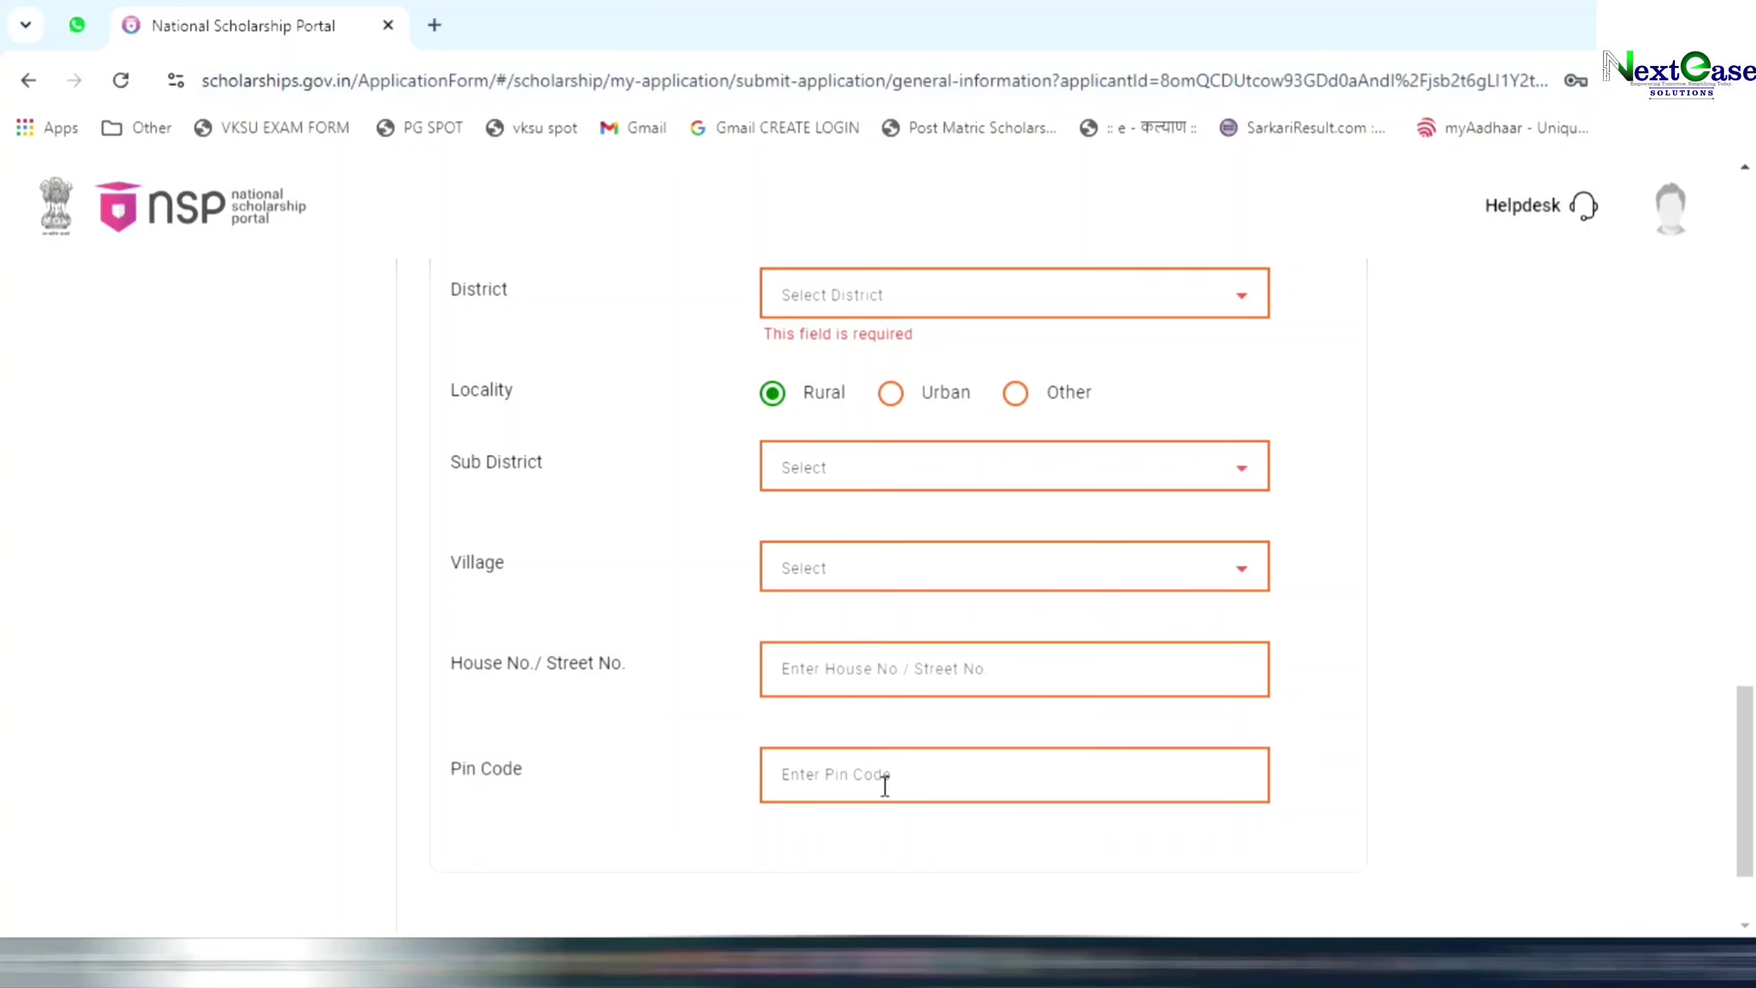
# Save the general information, acknowledge the message and go to the present course details under Academic Details.
pyautogui.scroll(-2, 953, 706)
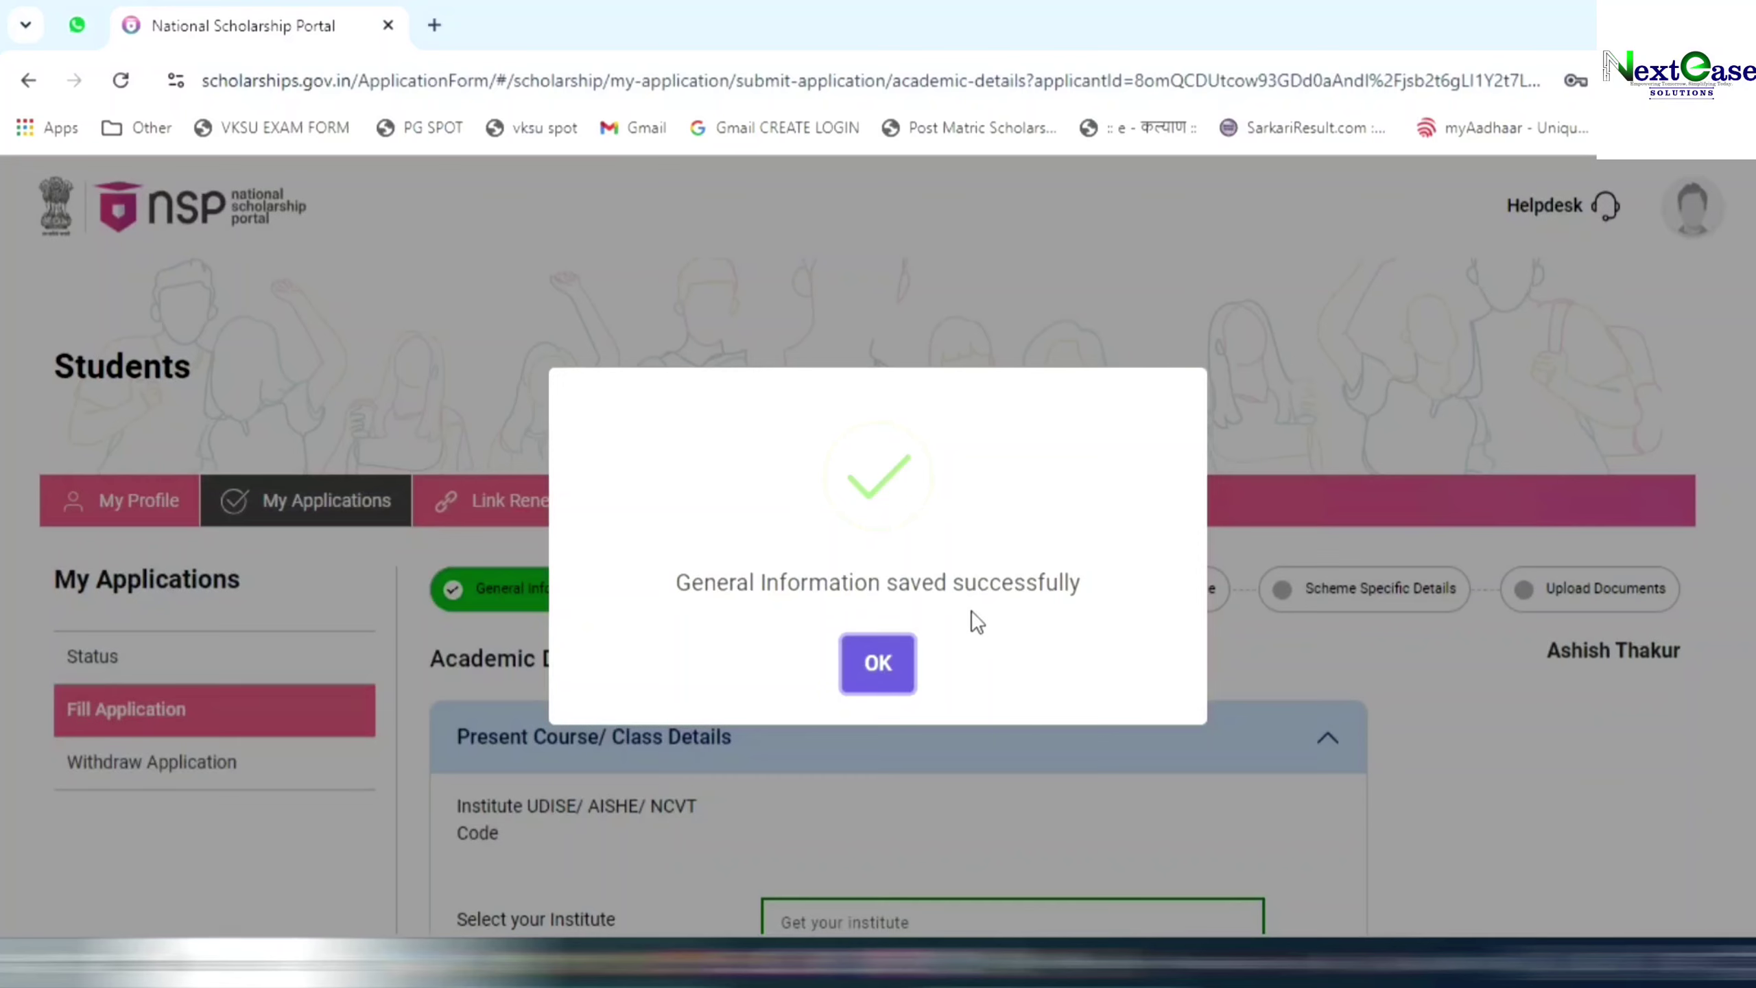
pyautogui.click(880, 663)
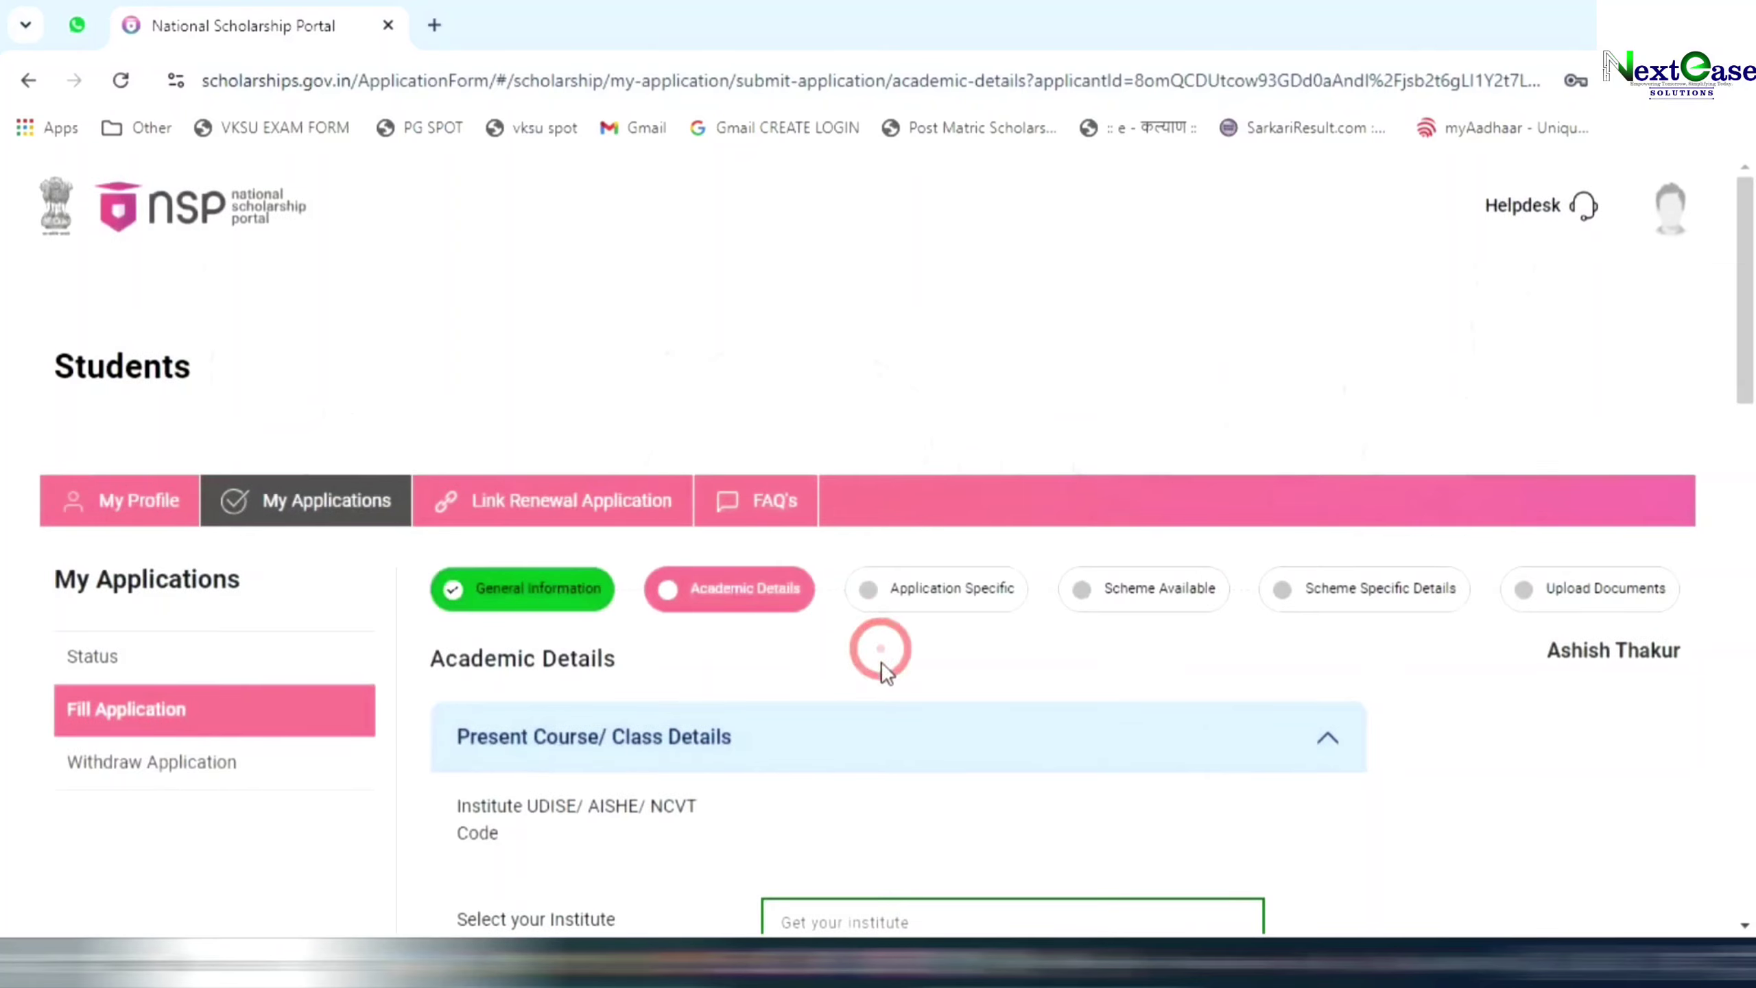
pyautogui.scroll(-5, 913, 729)
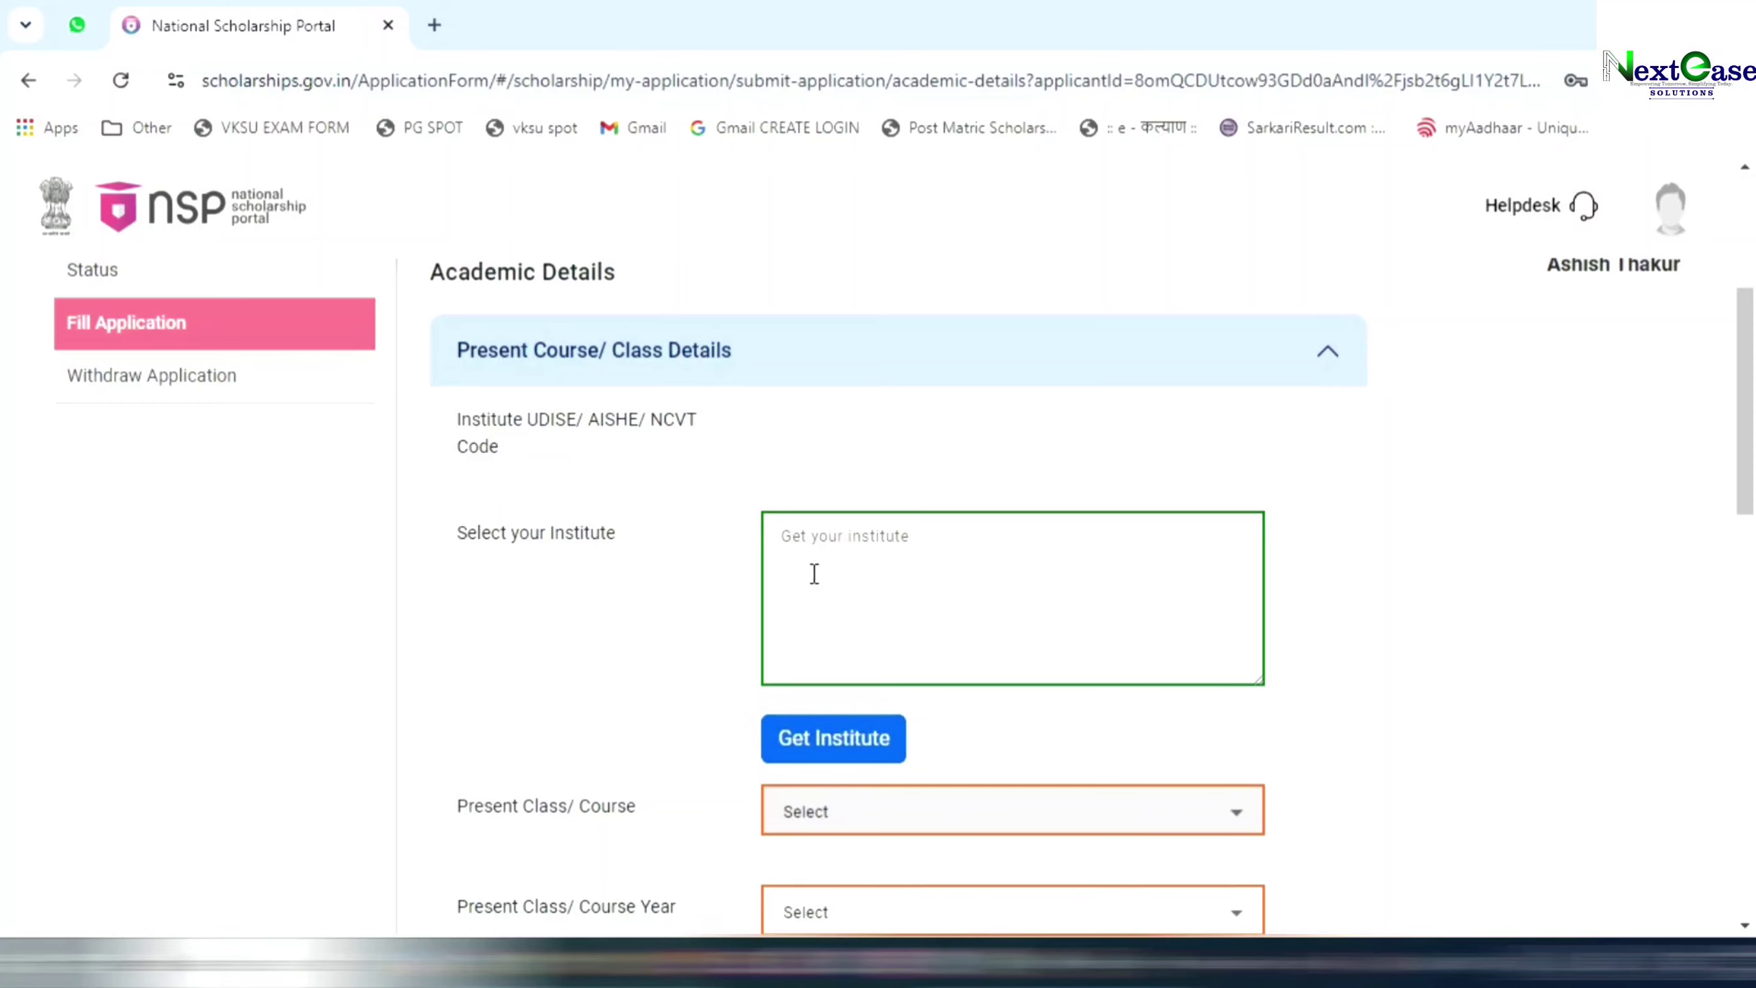
# Open the institute search by name and list the institutes for state BIHAR and district BUXAR.
pyautogui.click(847, 568)
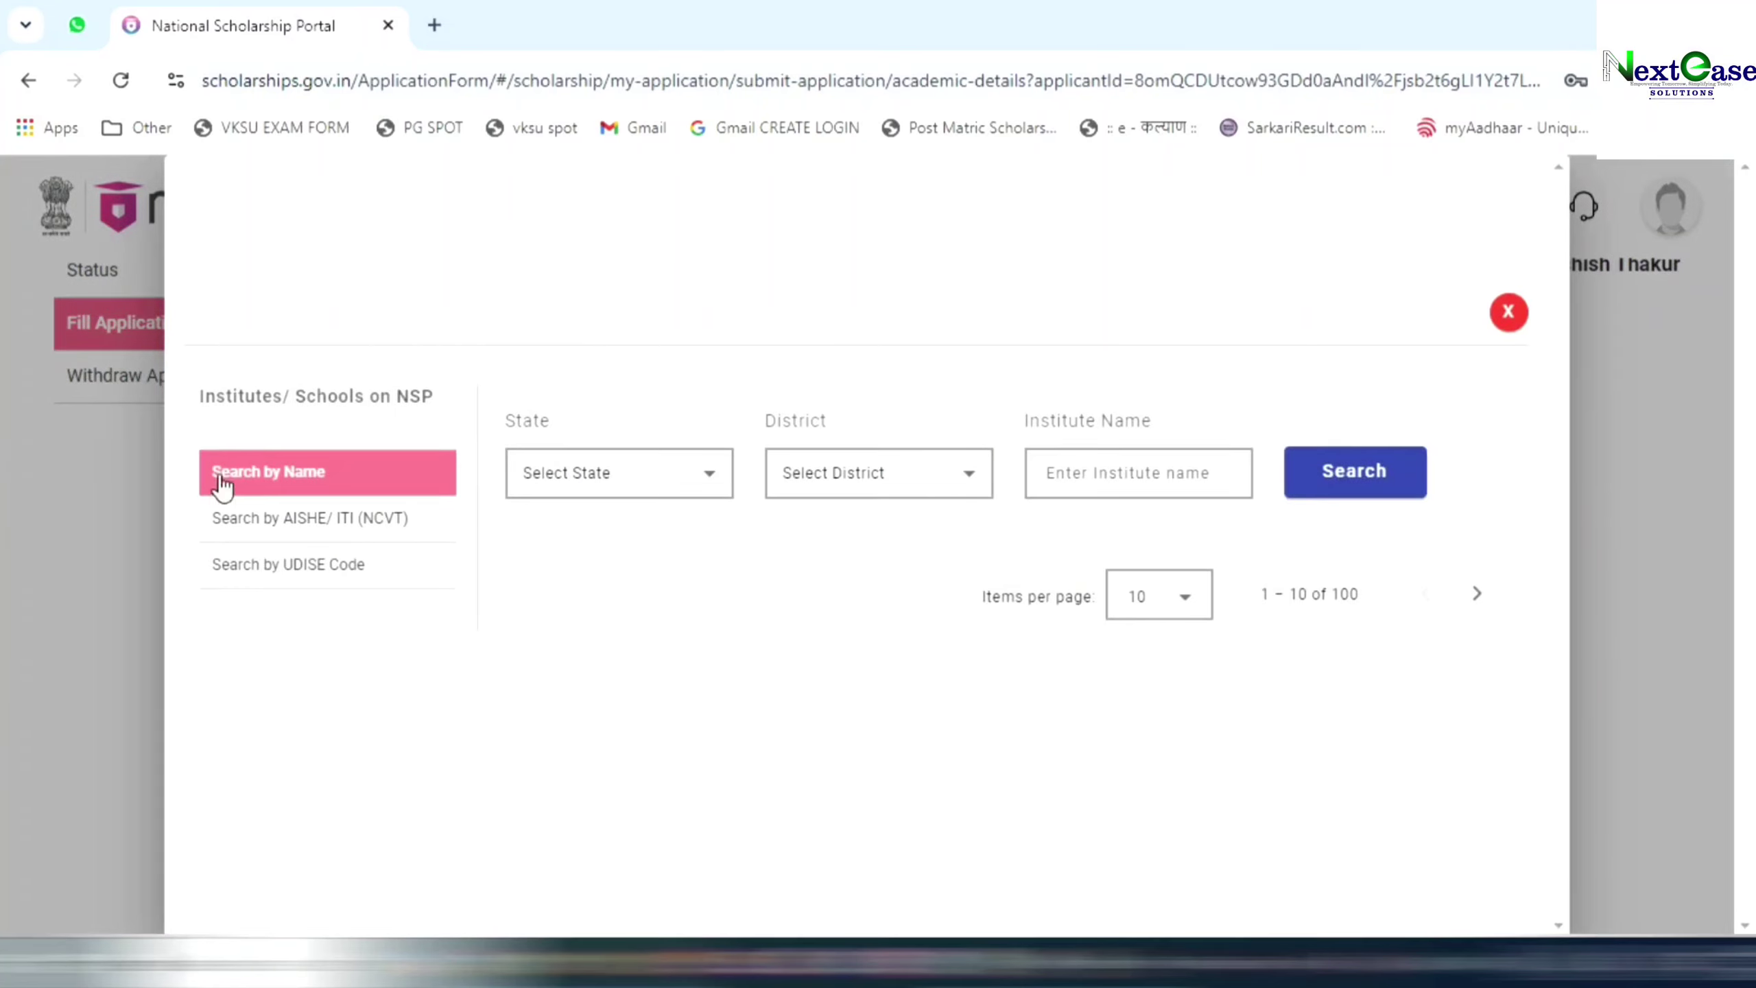
pyautogui.click(646, 487)
pyautogui.click(646, 488)
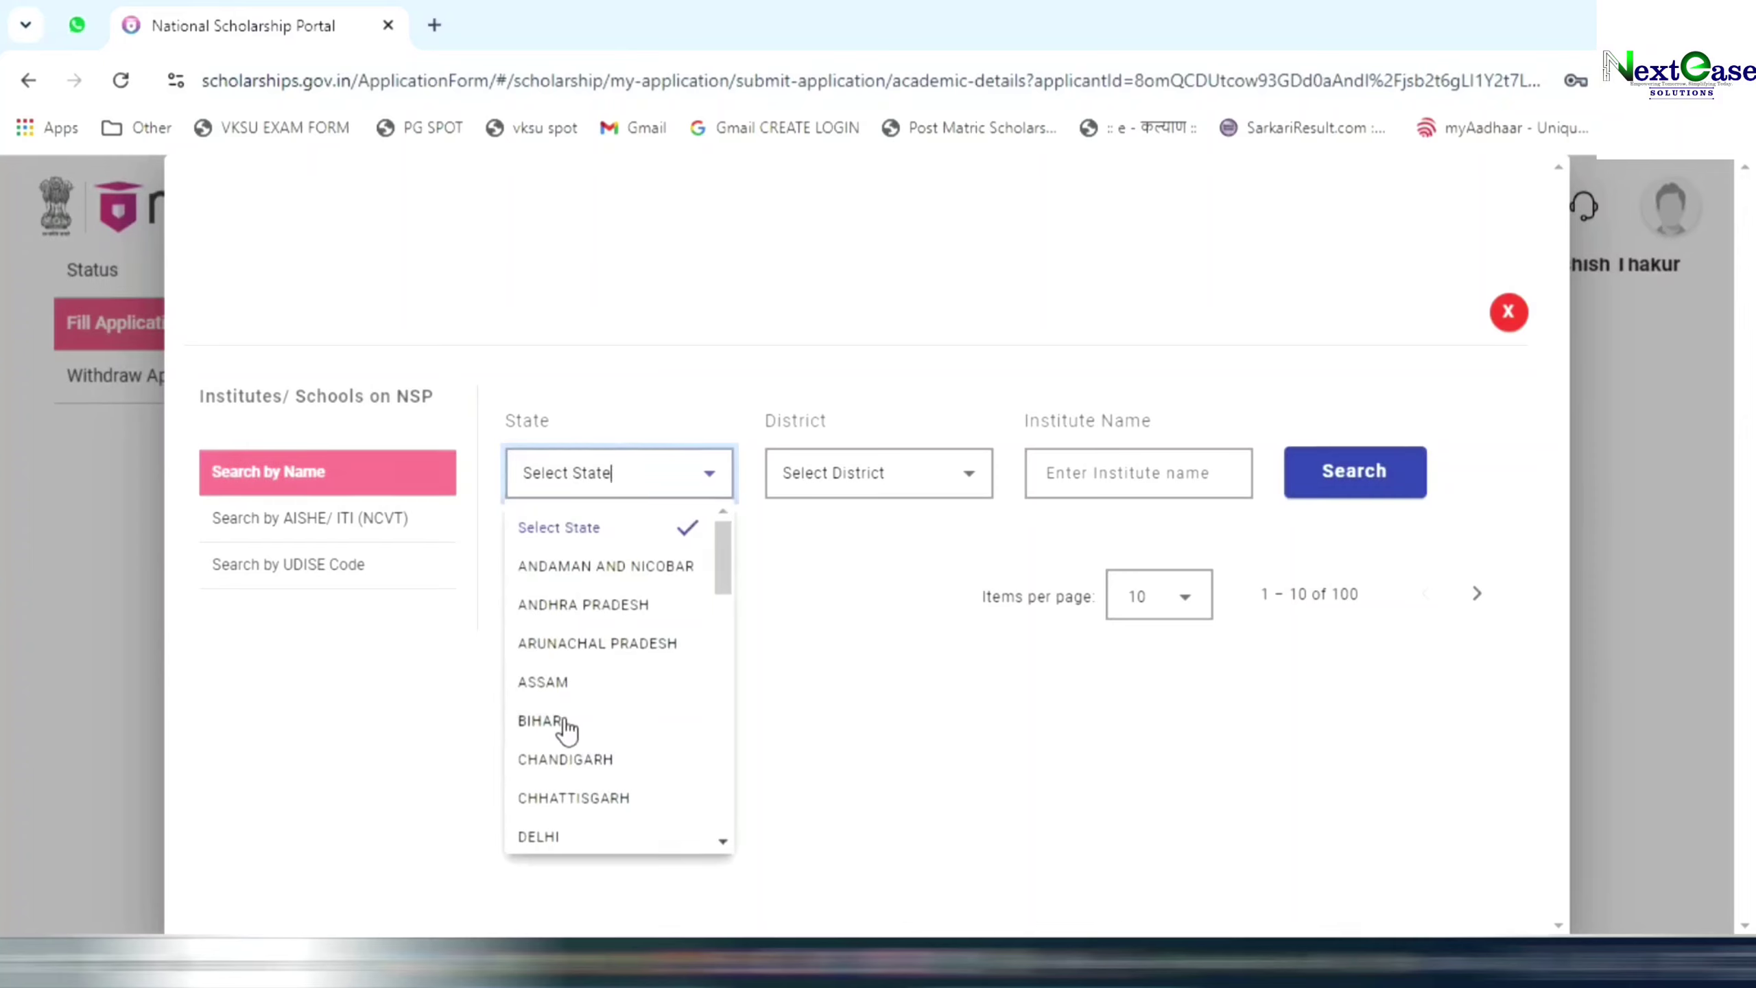
pyautogui.click(542, 721)
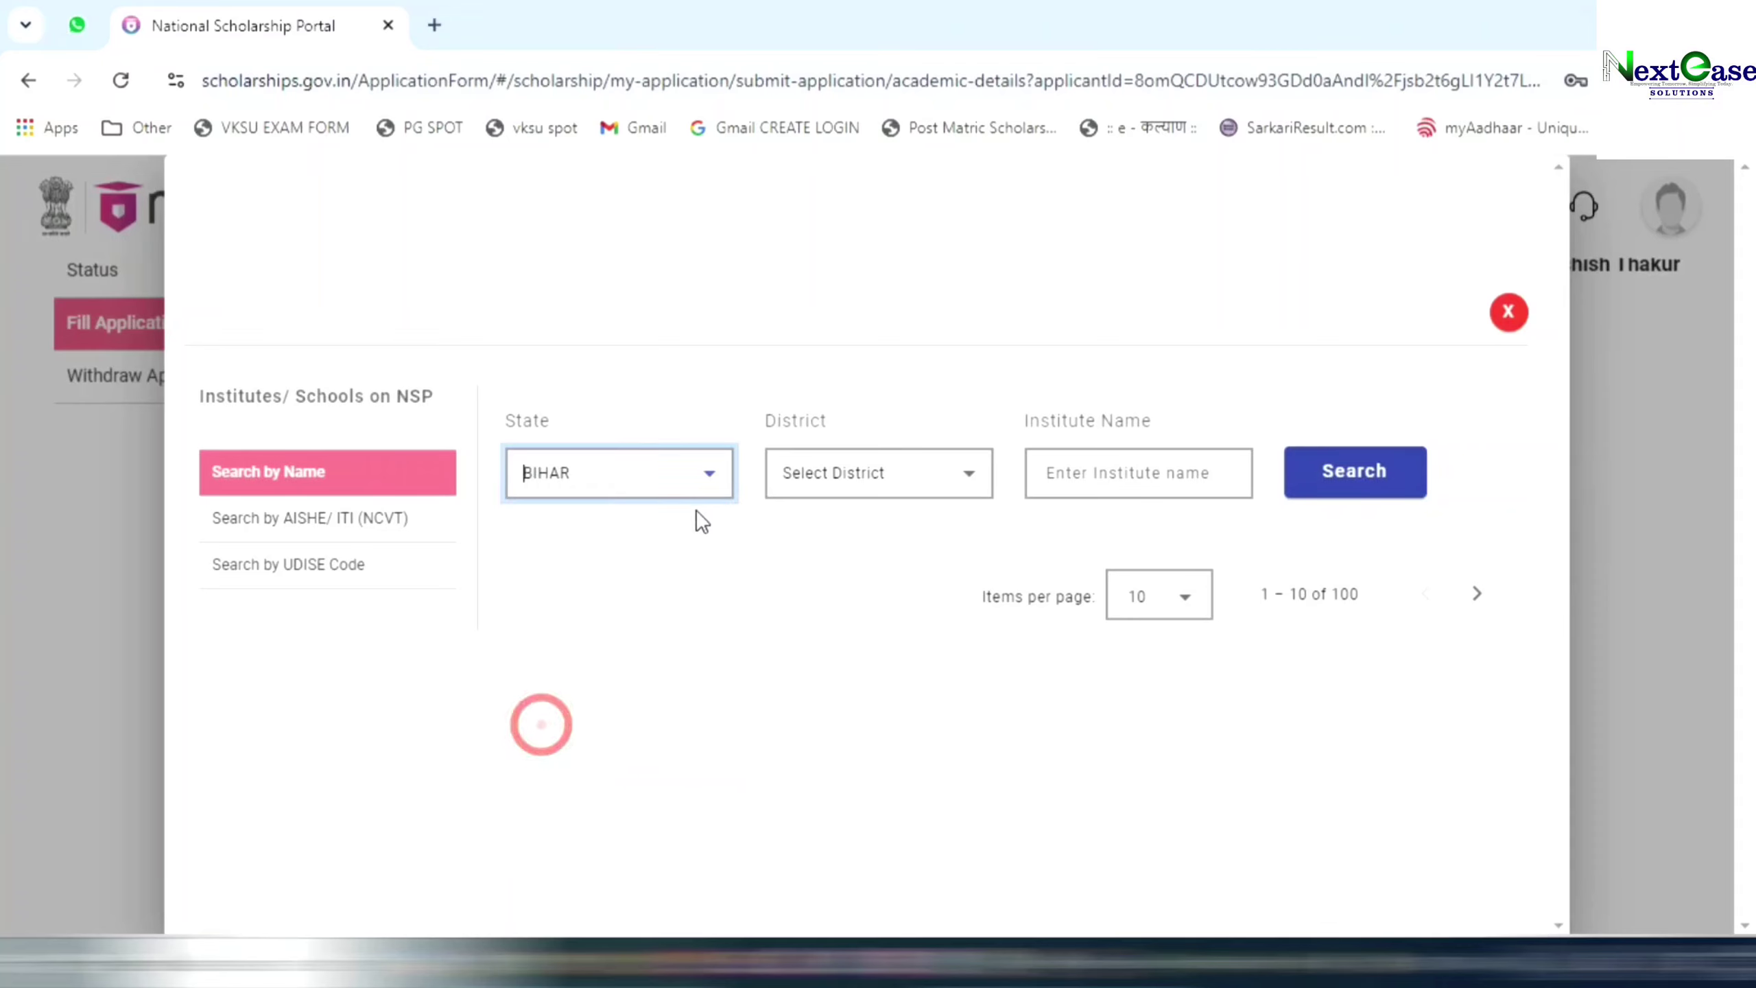
pyautogui.click(888, 478)
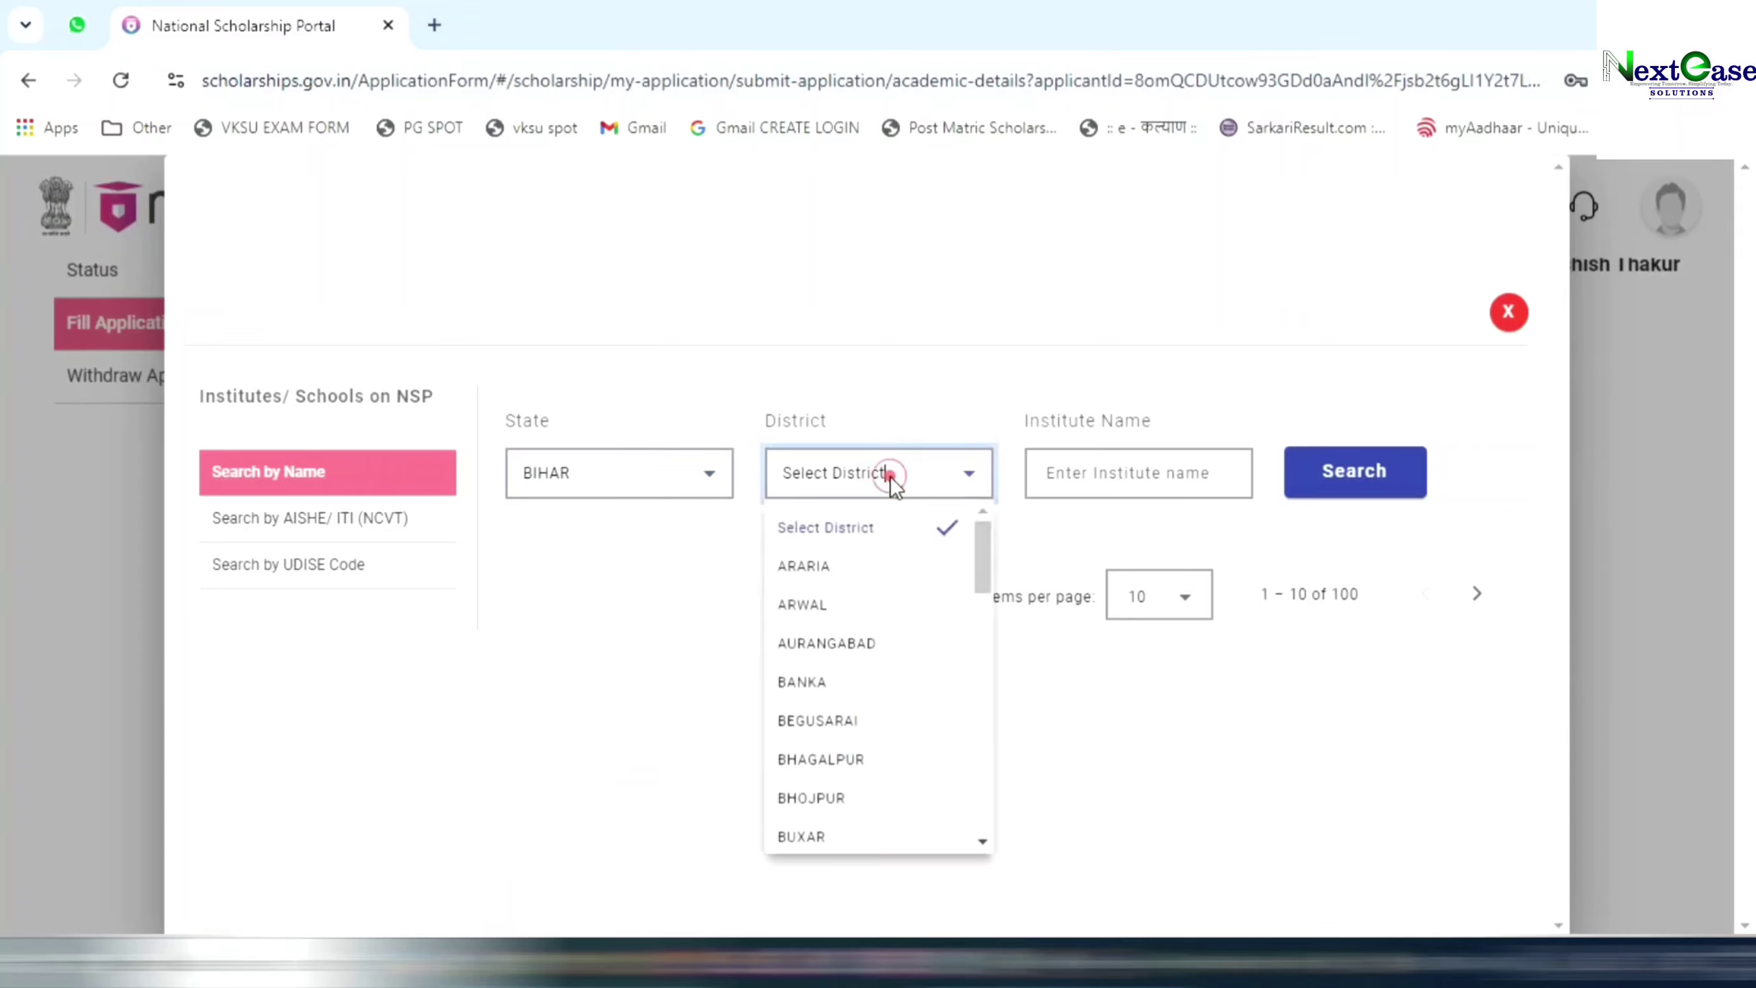
pyautogui.click(832, 830)
pyautogui.click(1096, 474)
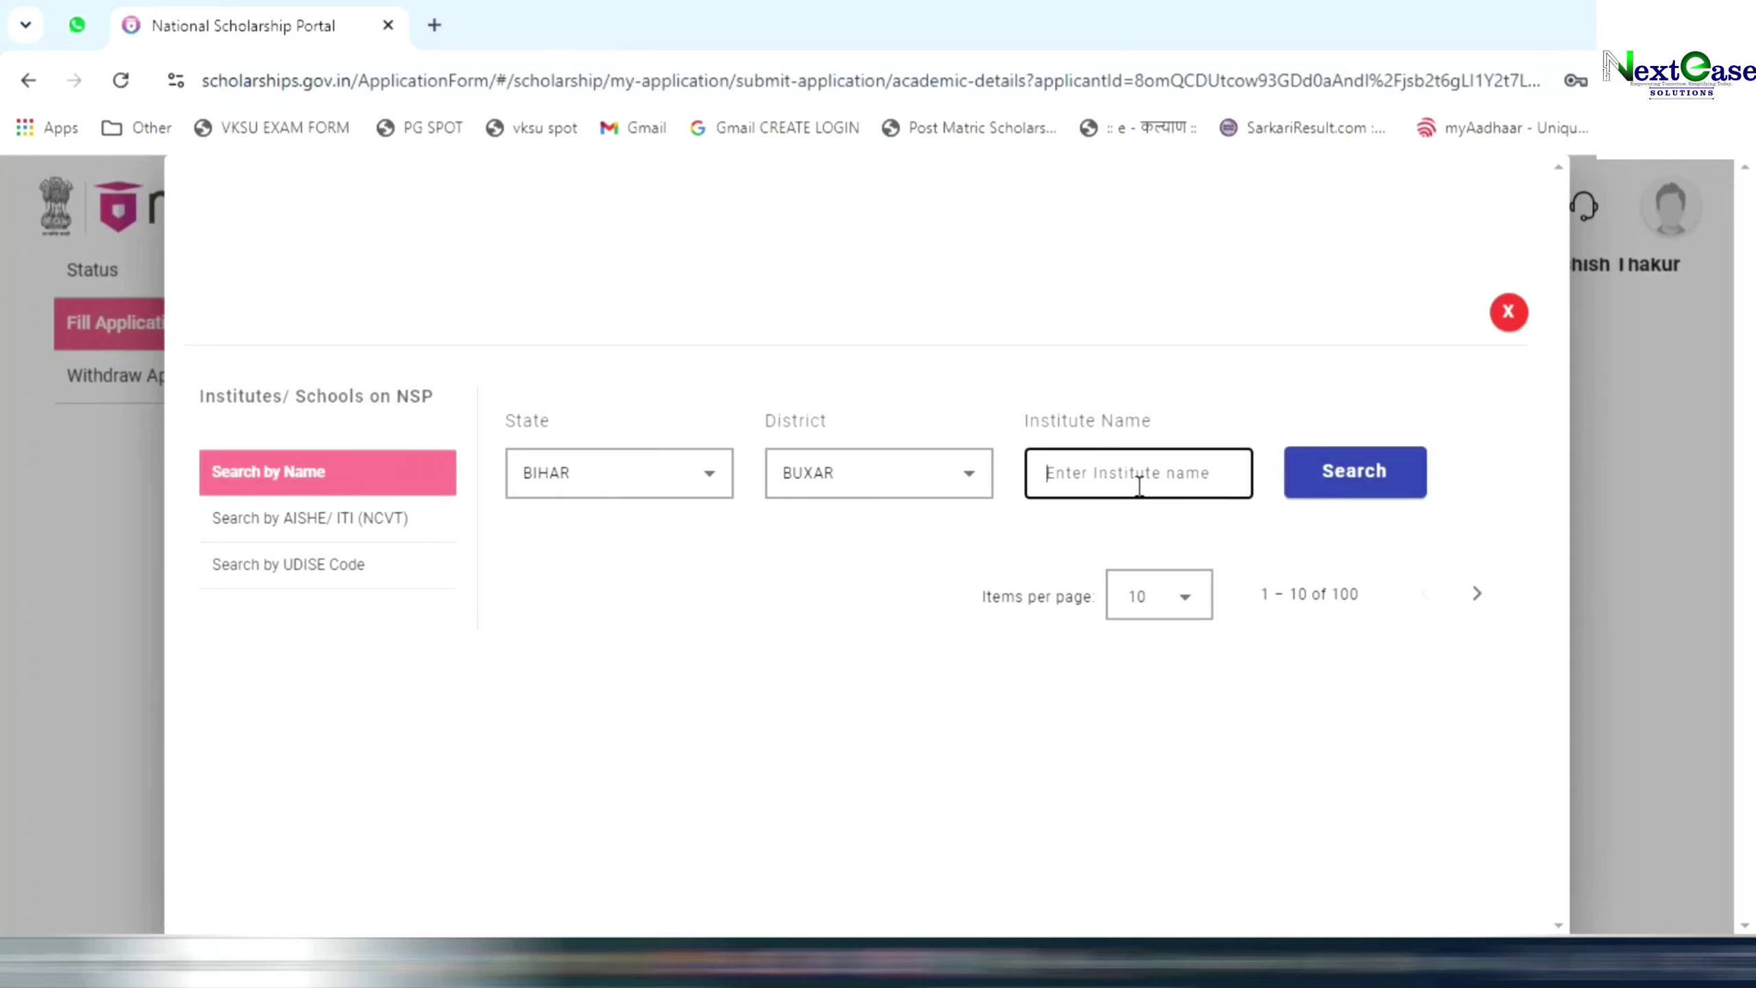
pyautogui.click(1324, 474)
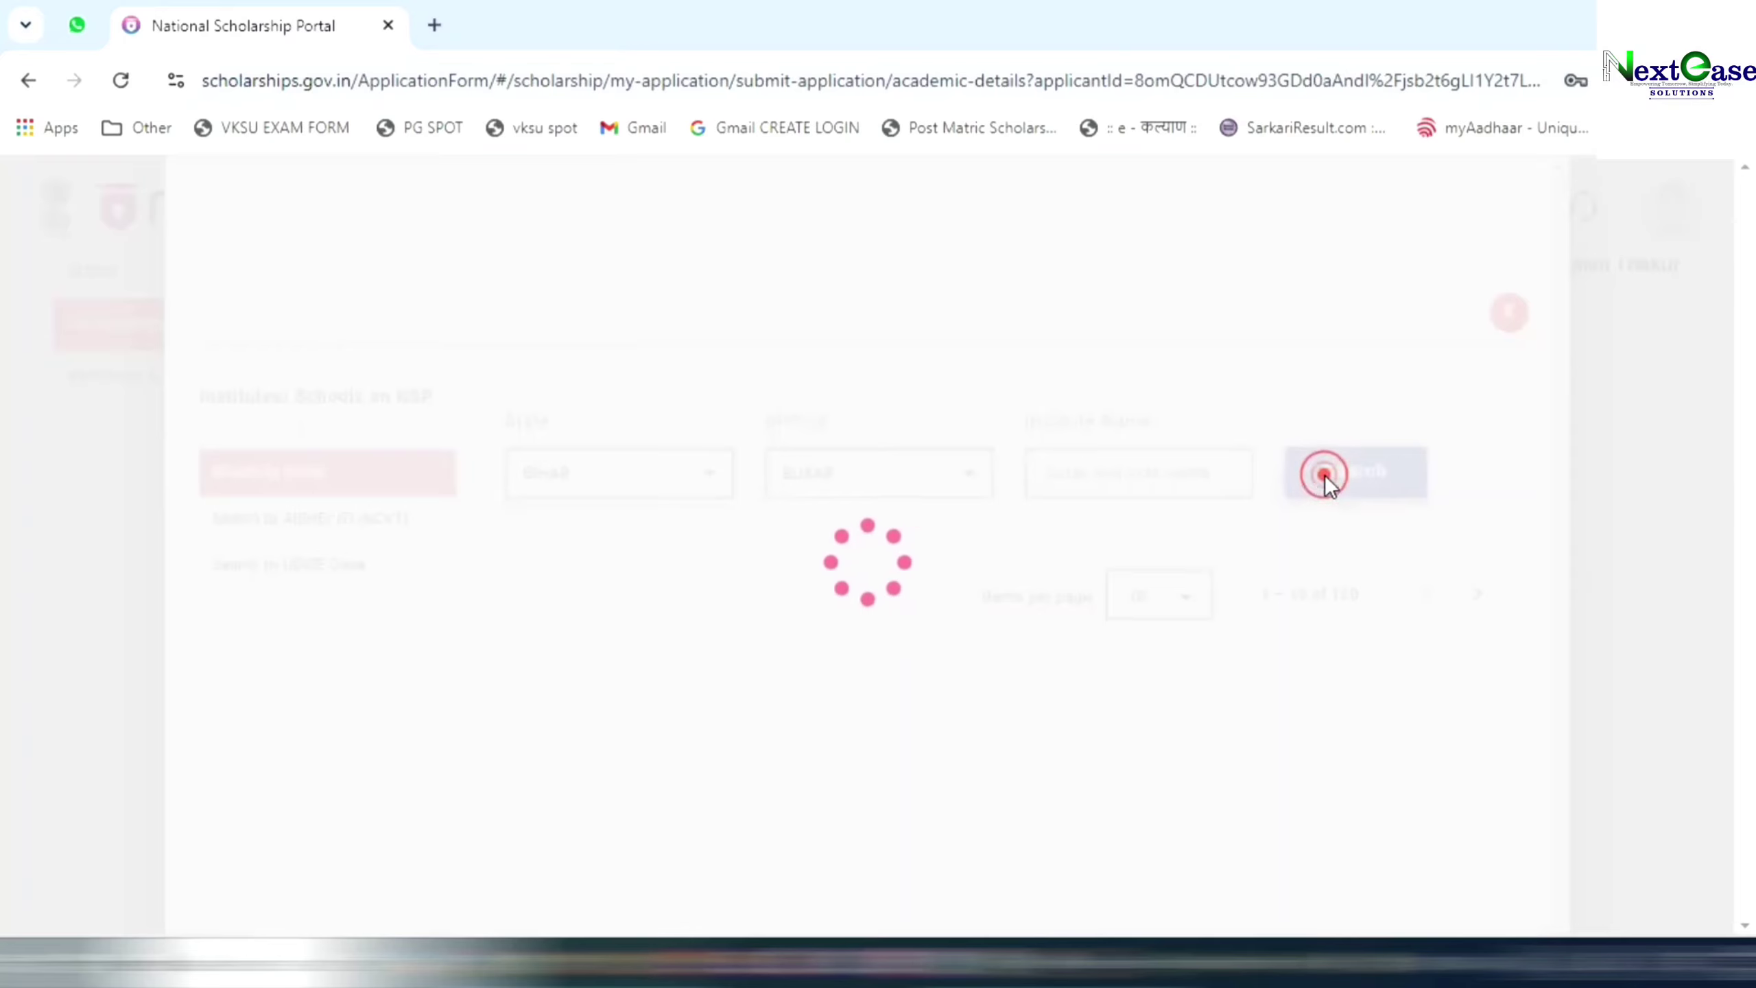
pyautogui.scroll(-10, 916, 588)
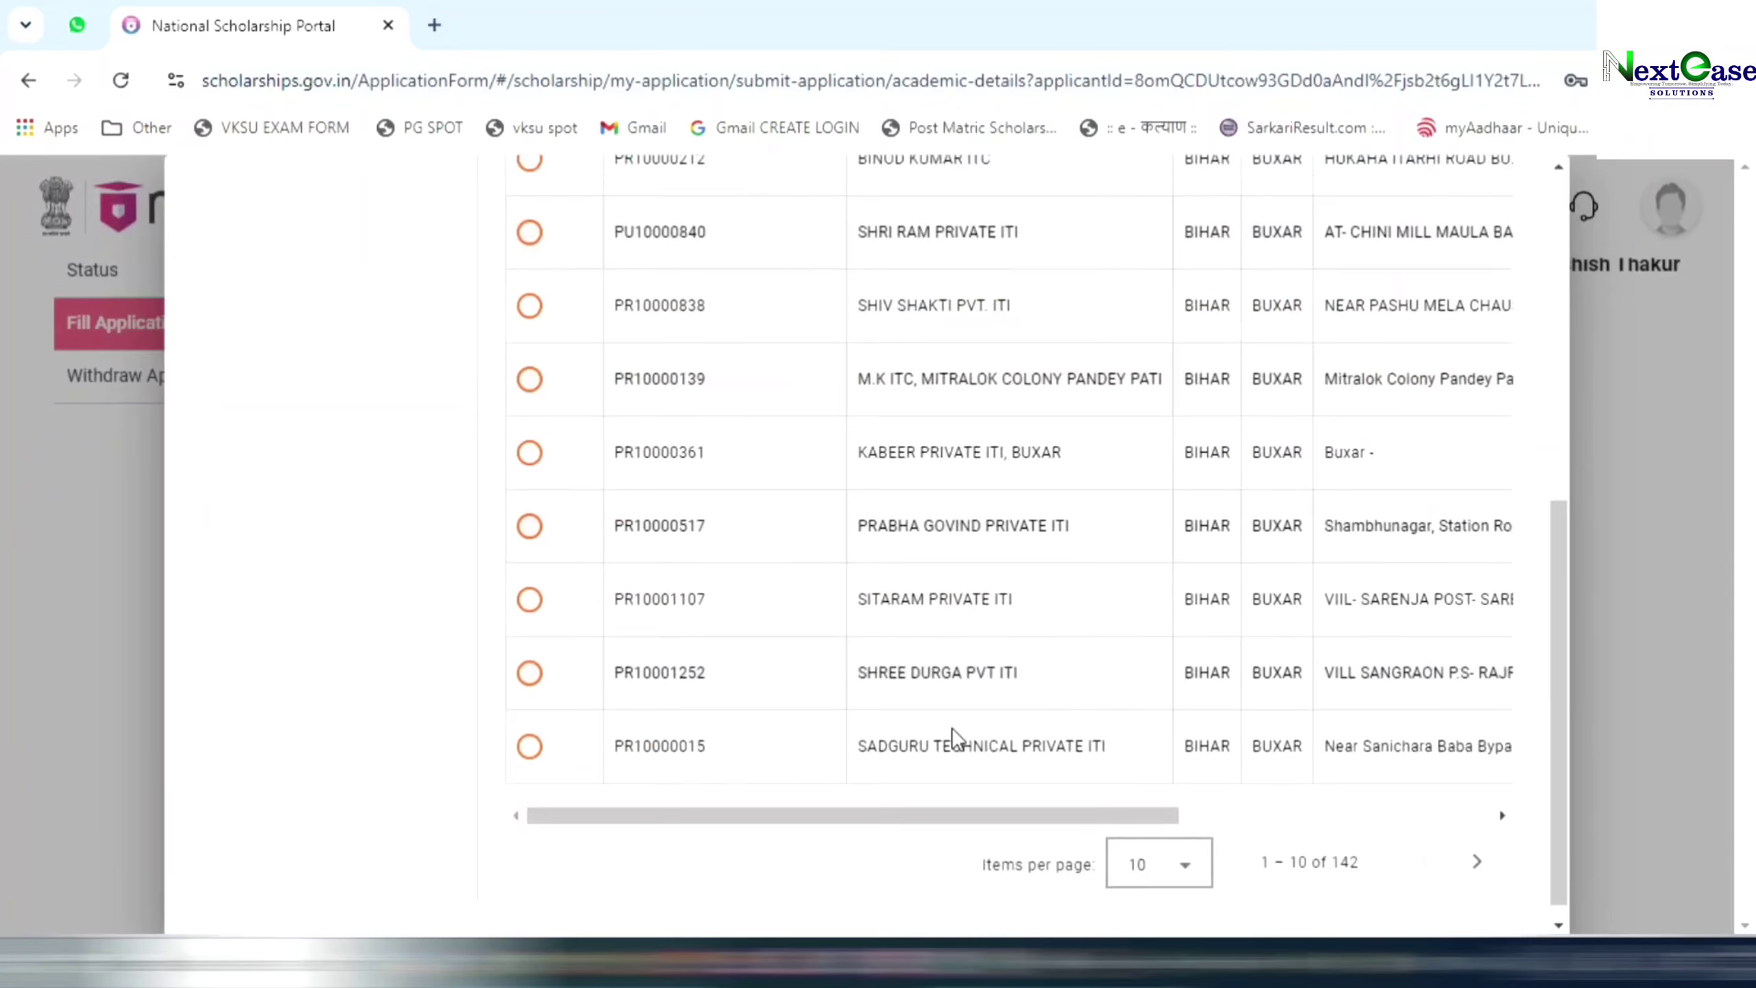
pyautogui.scroll(10, 953, 728)
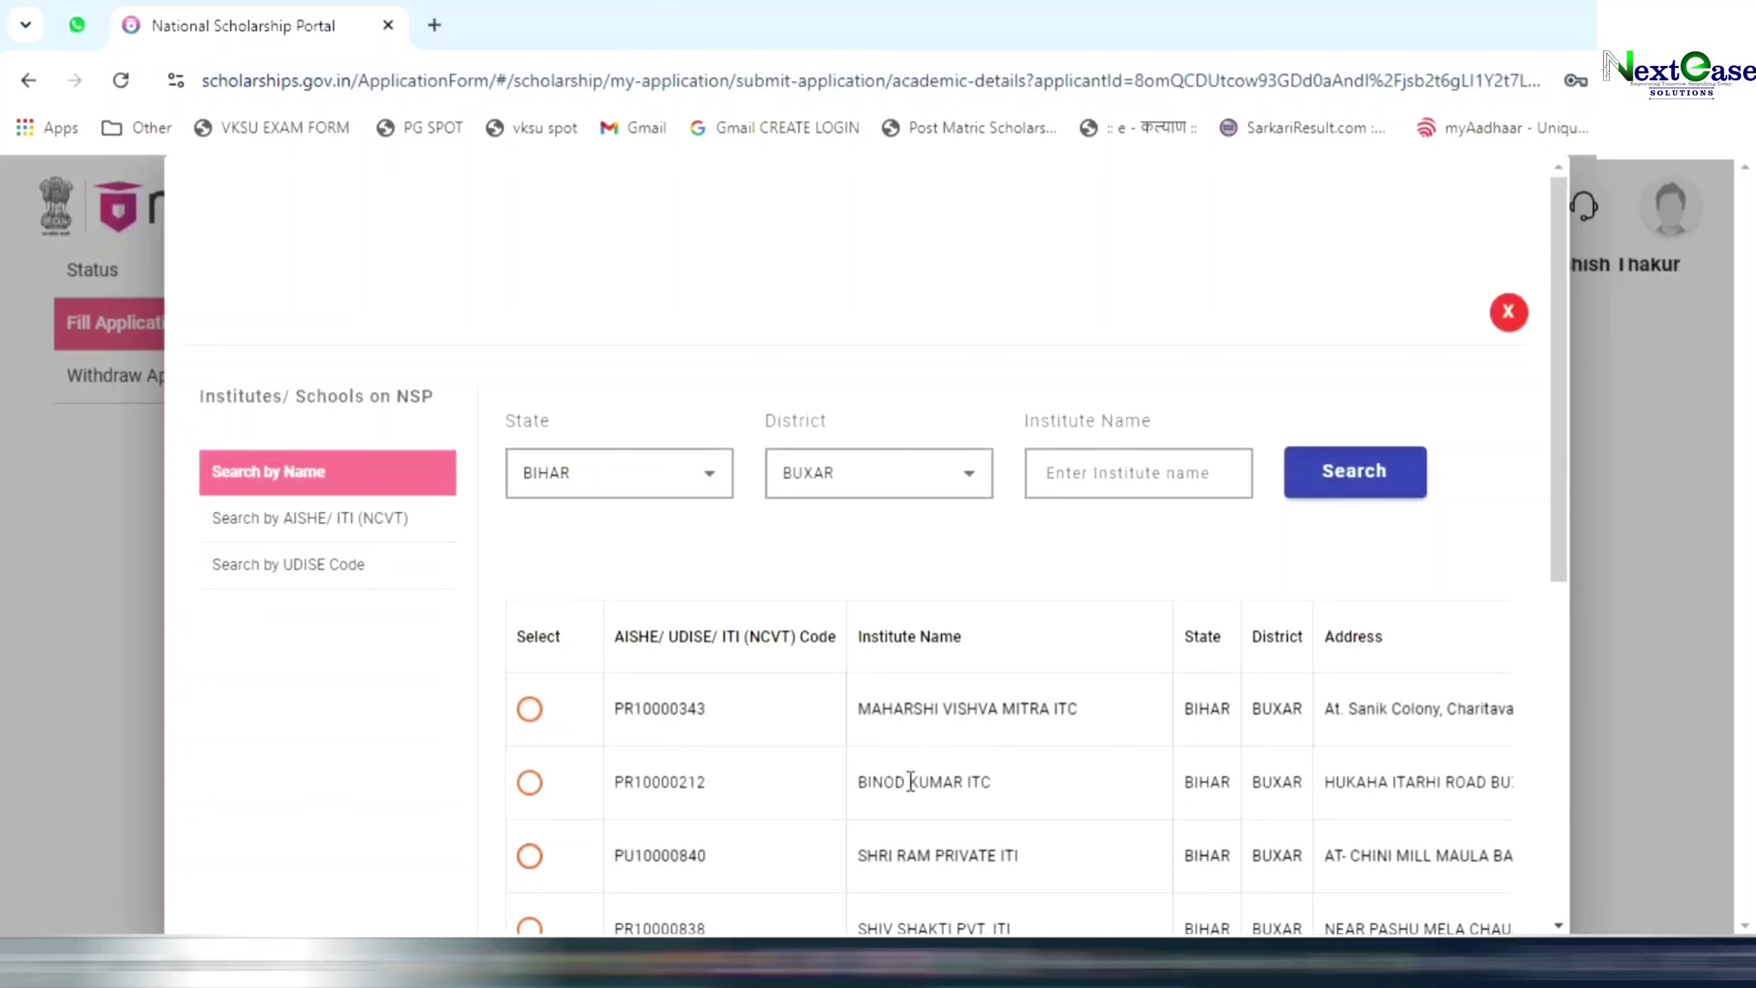
# Search the institutes by the name M.V and confirm M.V. COLLEGE, BUXAR as the institute.
pyautogui.click(1132, 465)
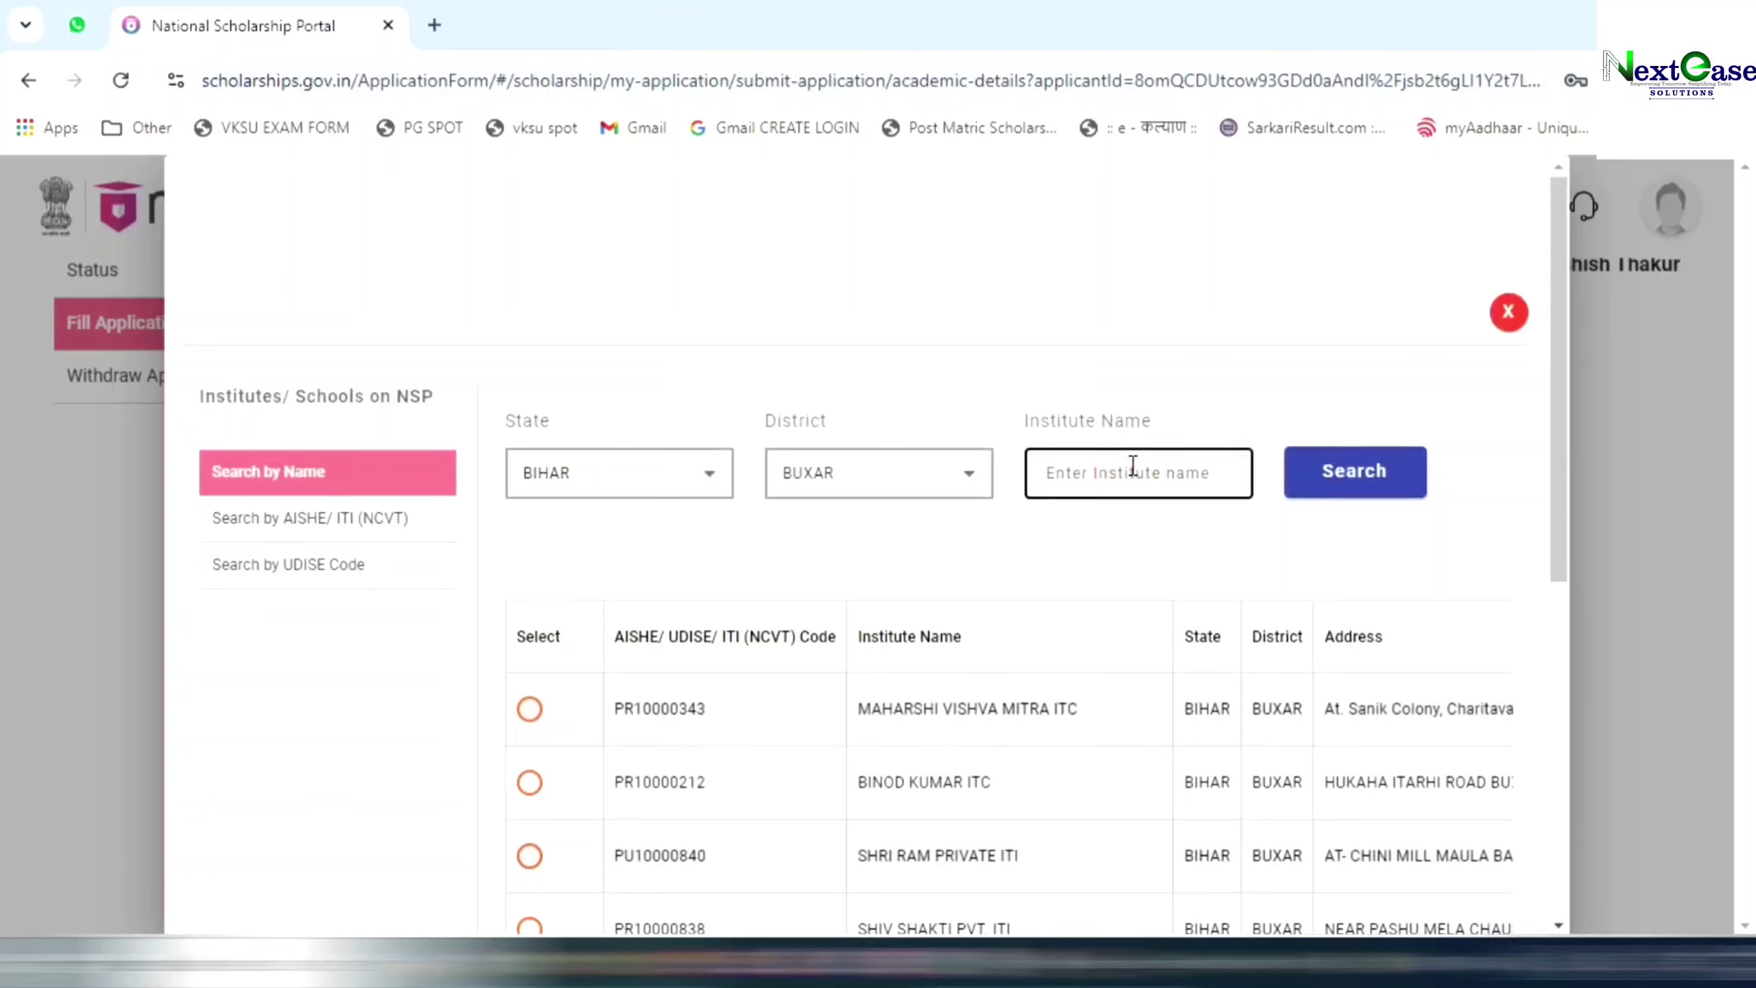
pyautogui.write('M.V')
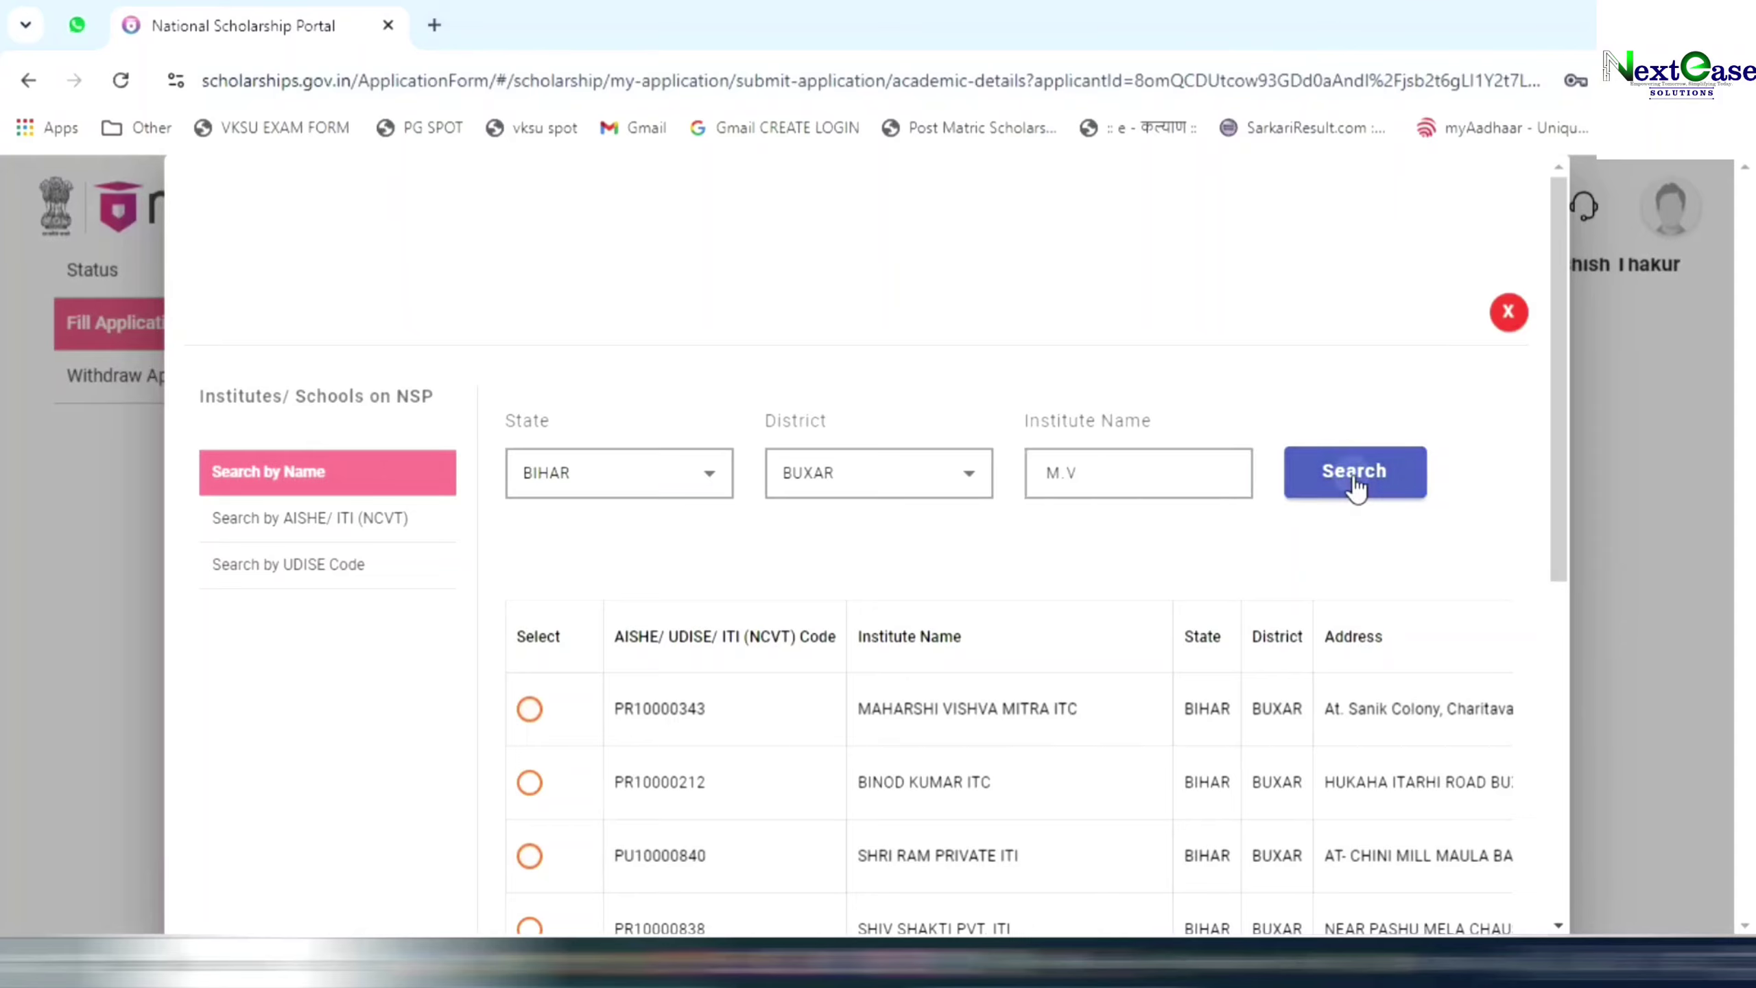
pyautogui.click(1354, 472)
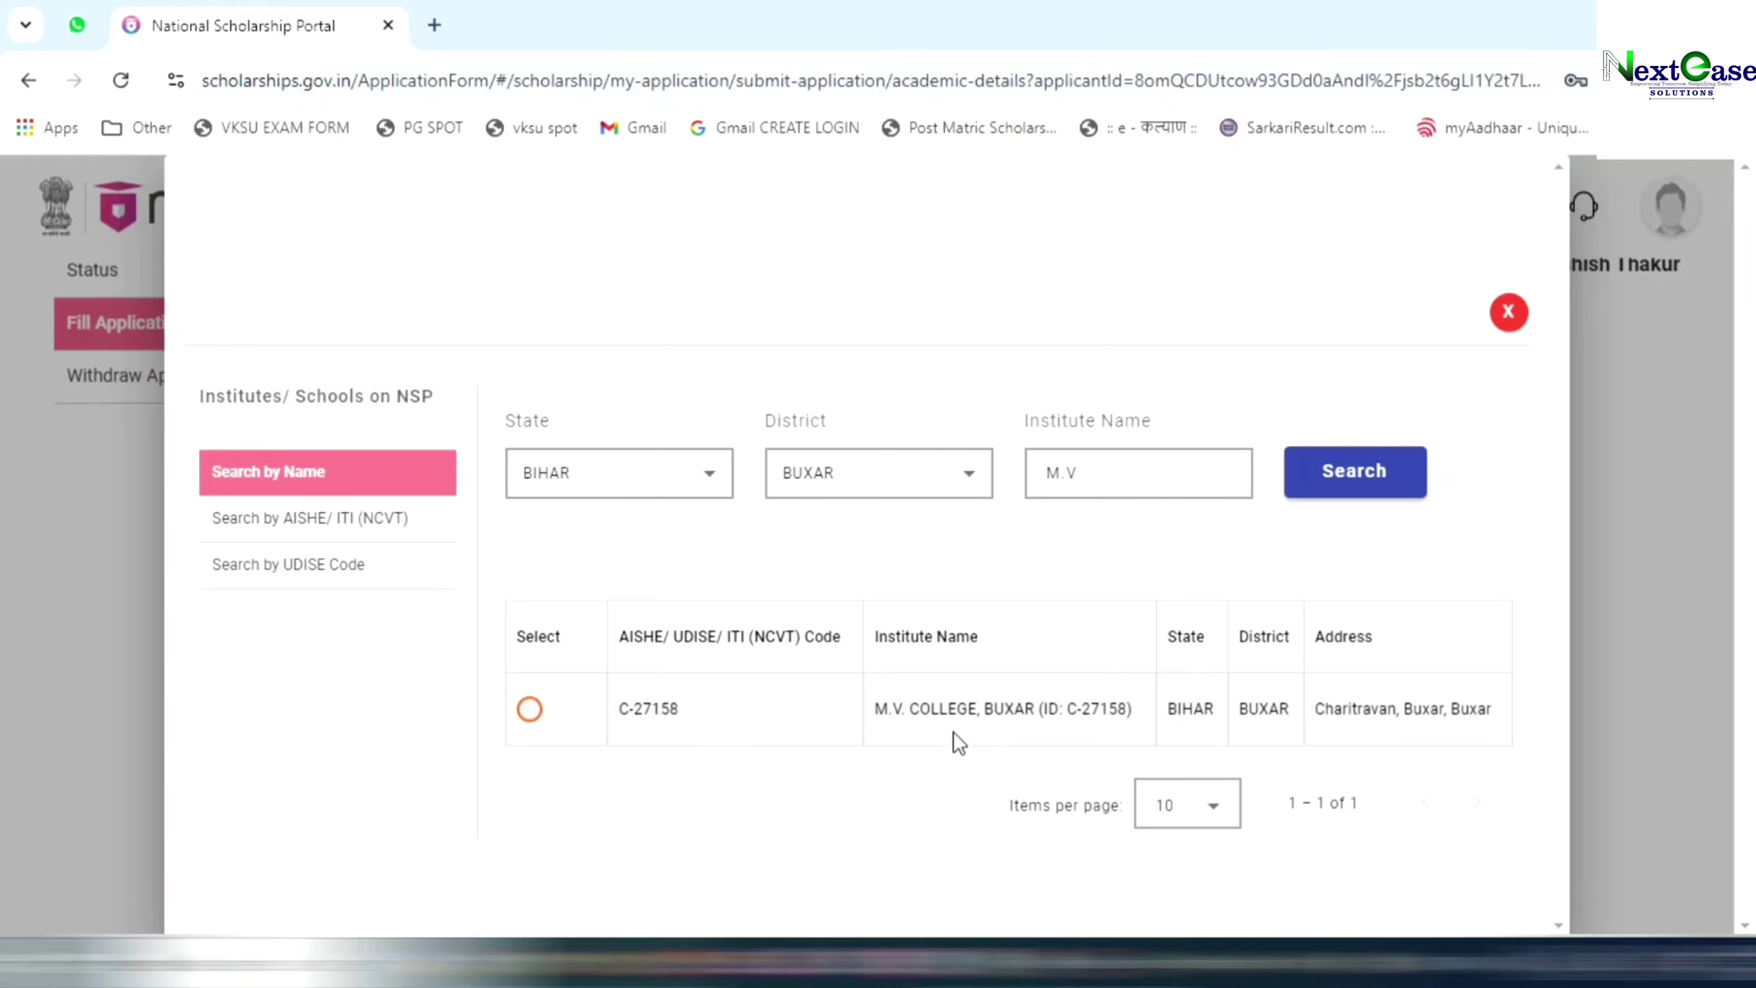
pyautogui.click(531, 711)
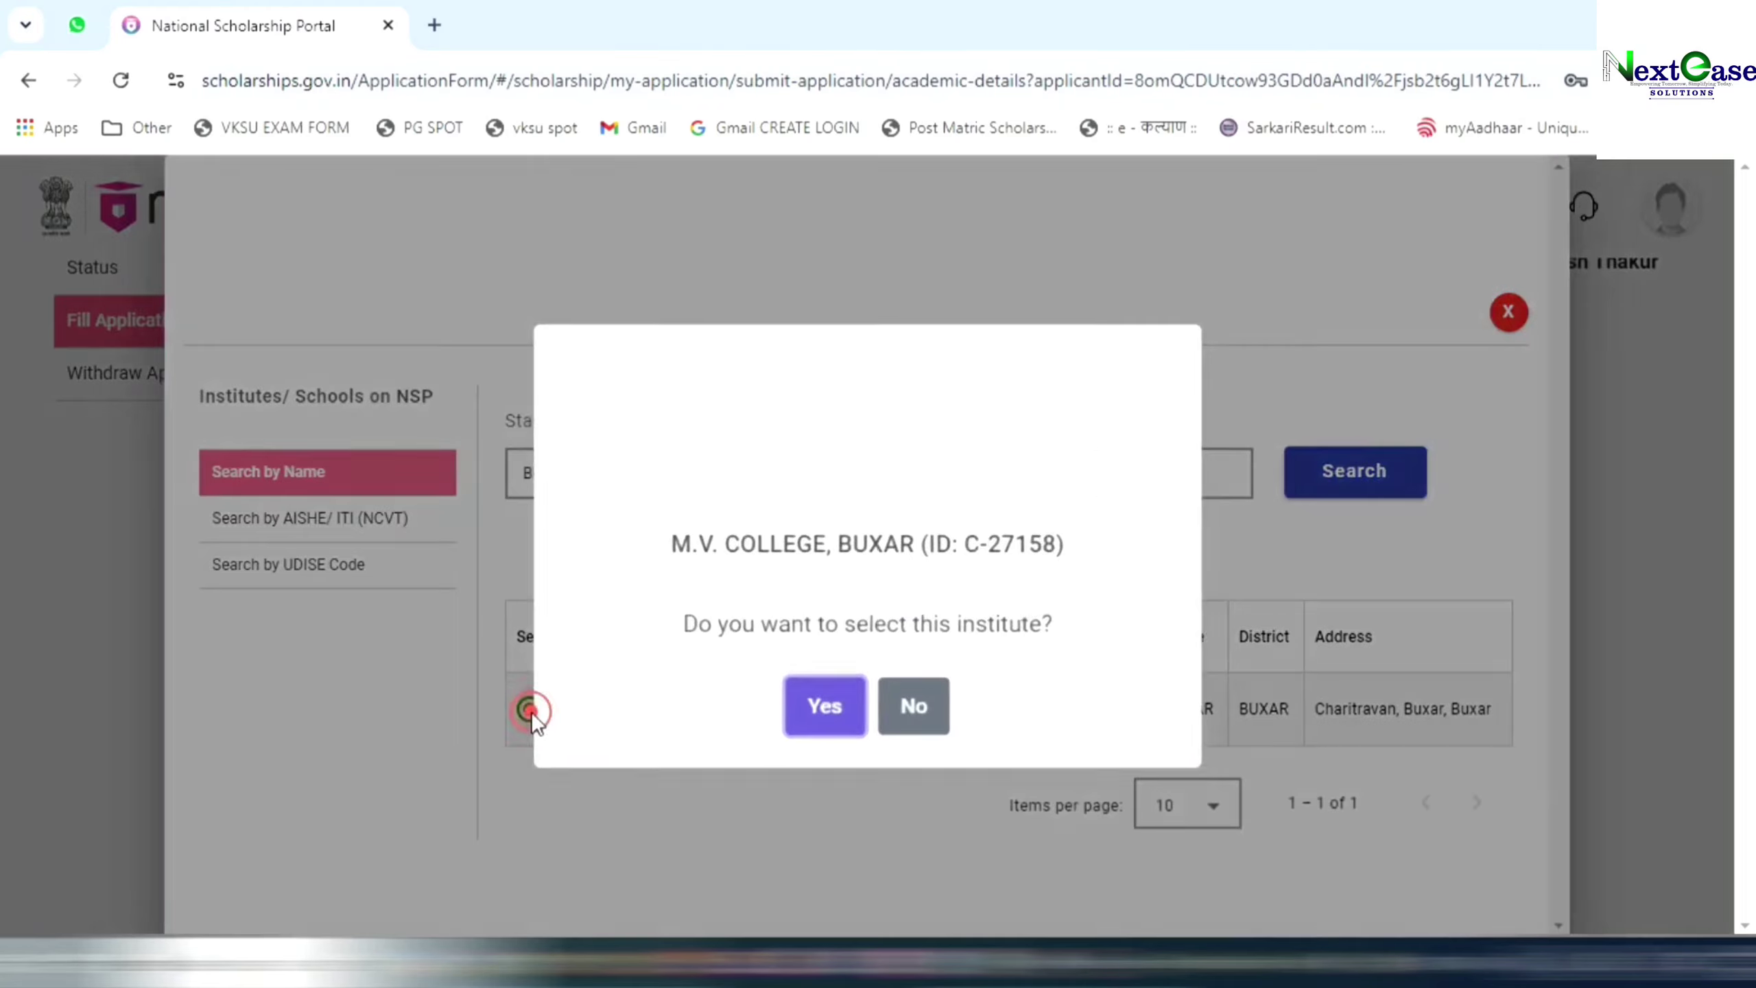
pyautogui.click(823, 703)
# Set the Present Class/Course to BACHELOR OF SCIENCE- 4 YEARS - 4 Years.
pyautogui.scroll(-3, 744, 557)
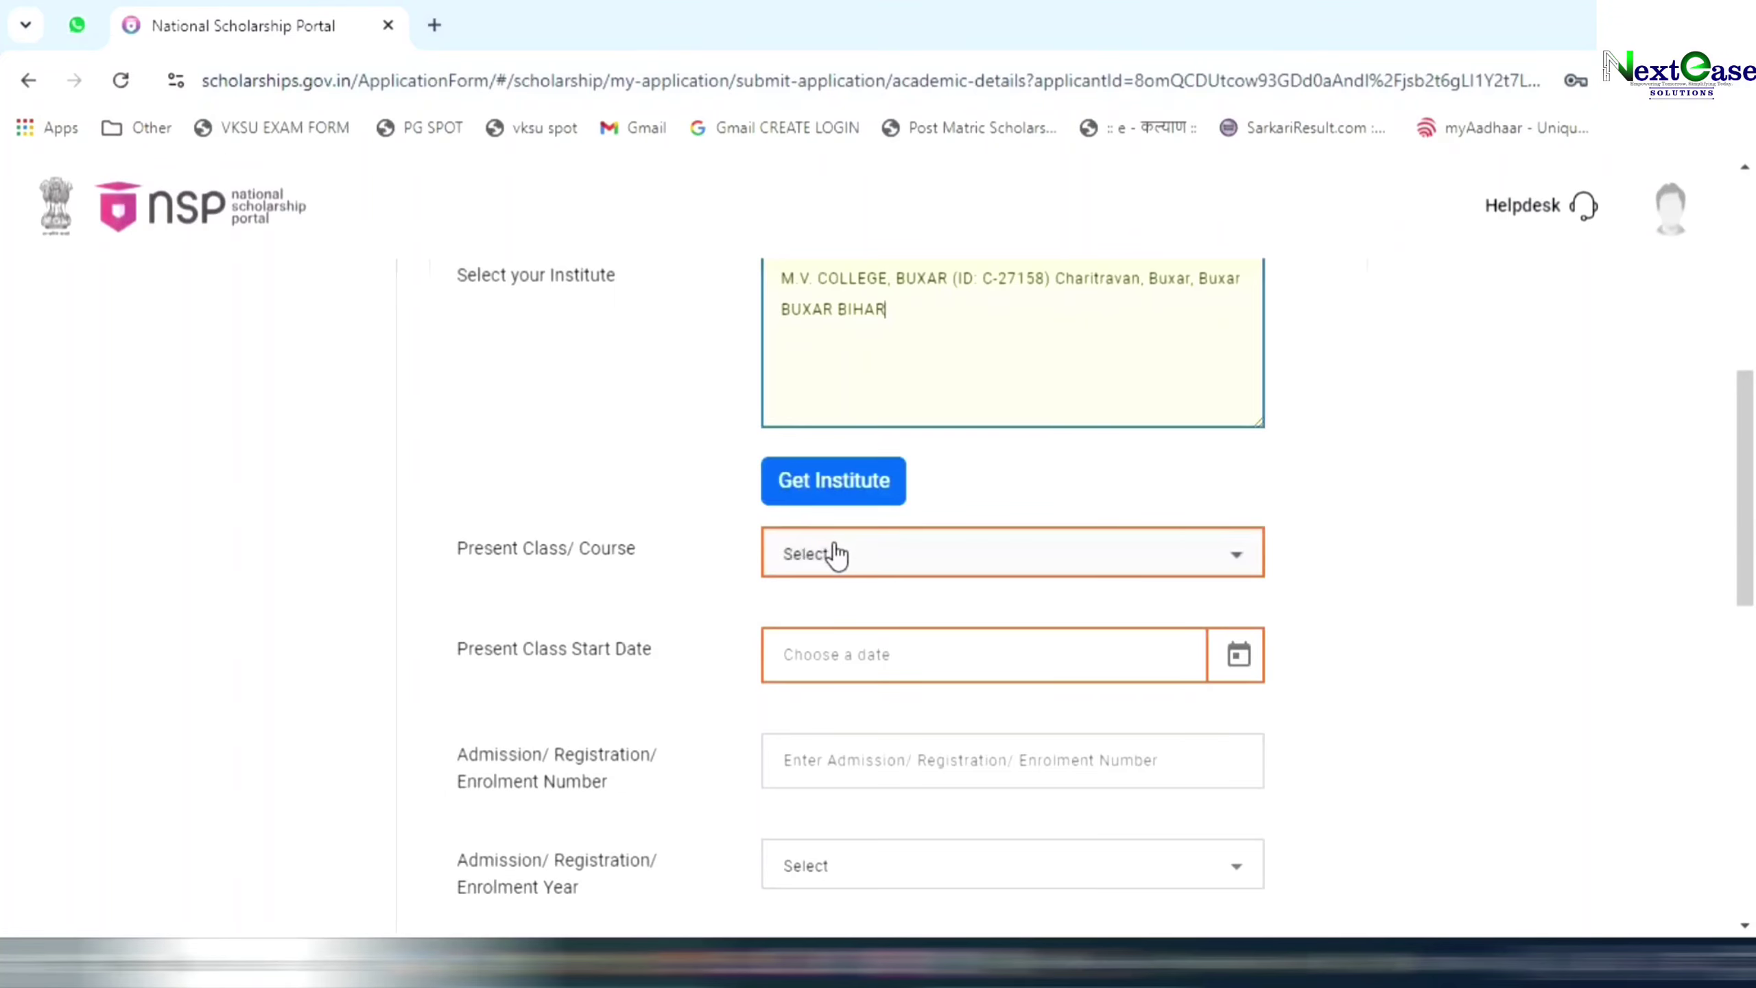
pyautogui.click(818, 557)
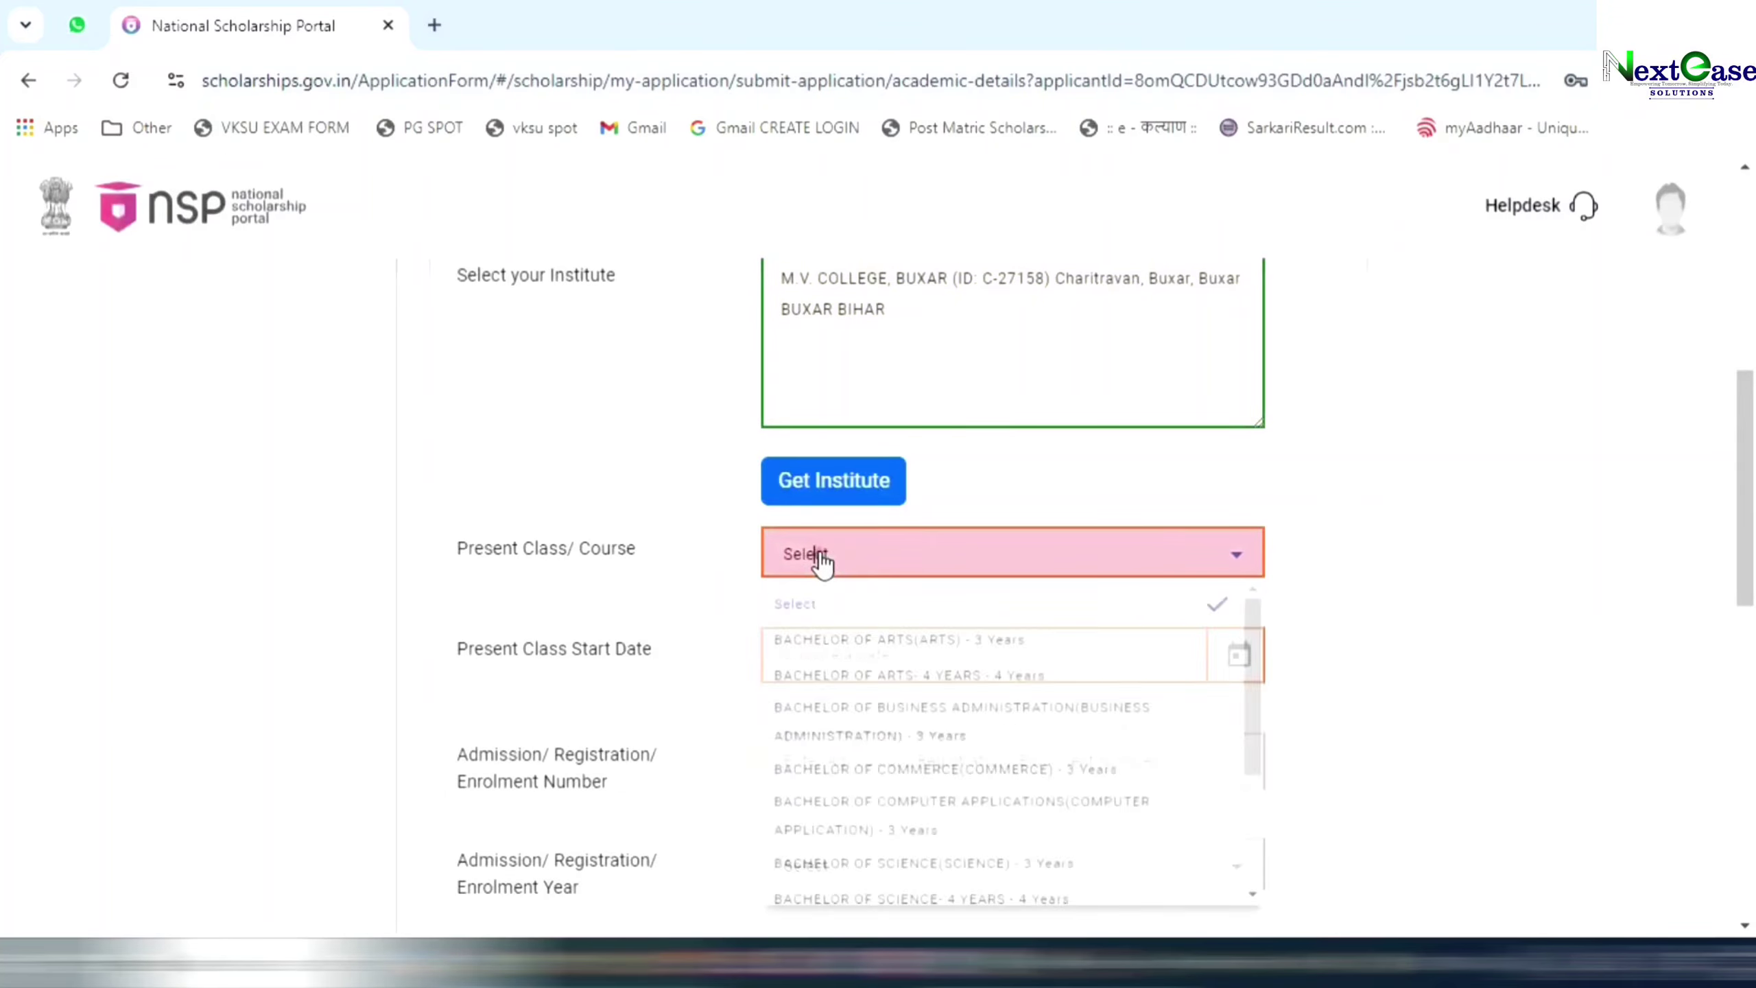
pyautogui.scroll(-3, 1067, 470)
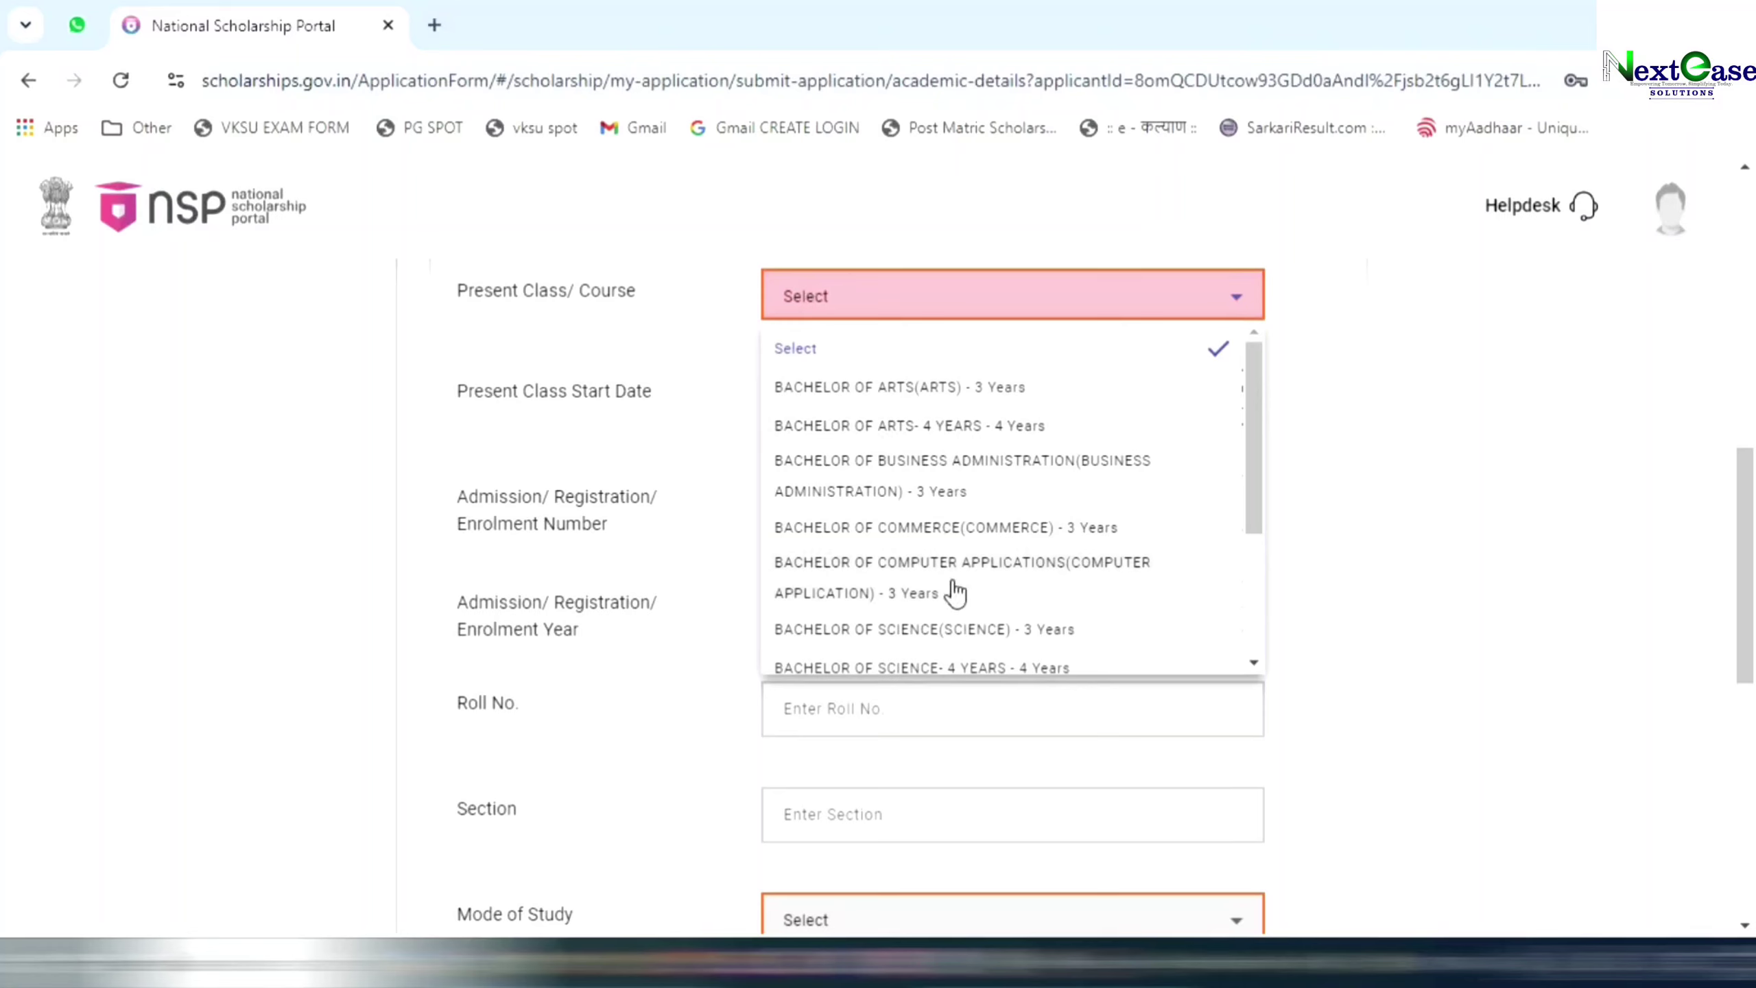
pyautogui.scroll(-3, 953, 588)
pyautogui.scroll(2, 954, 591)
pyautogui.scroll(1, 954, 592)
pyautogui.scroll(-2, 1007, 600)
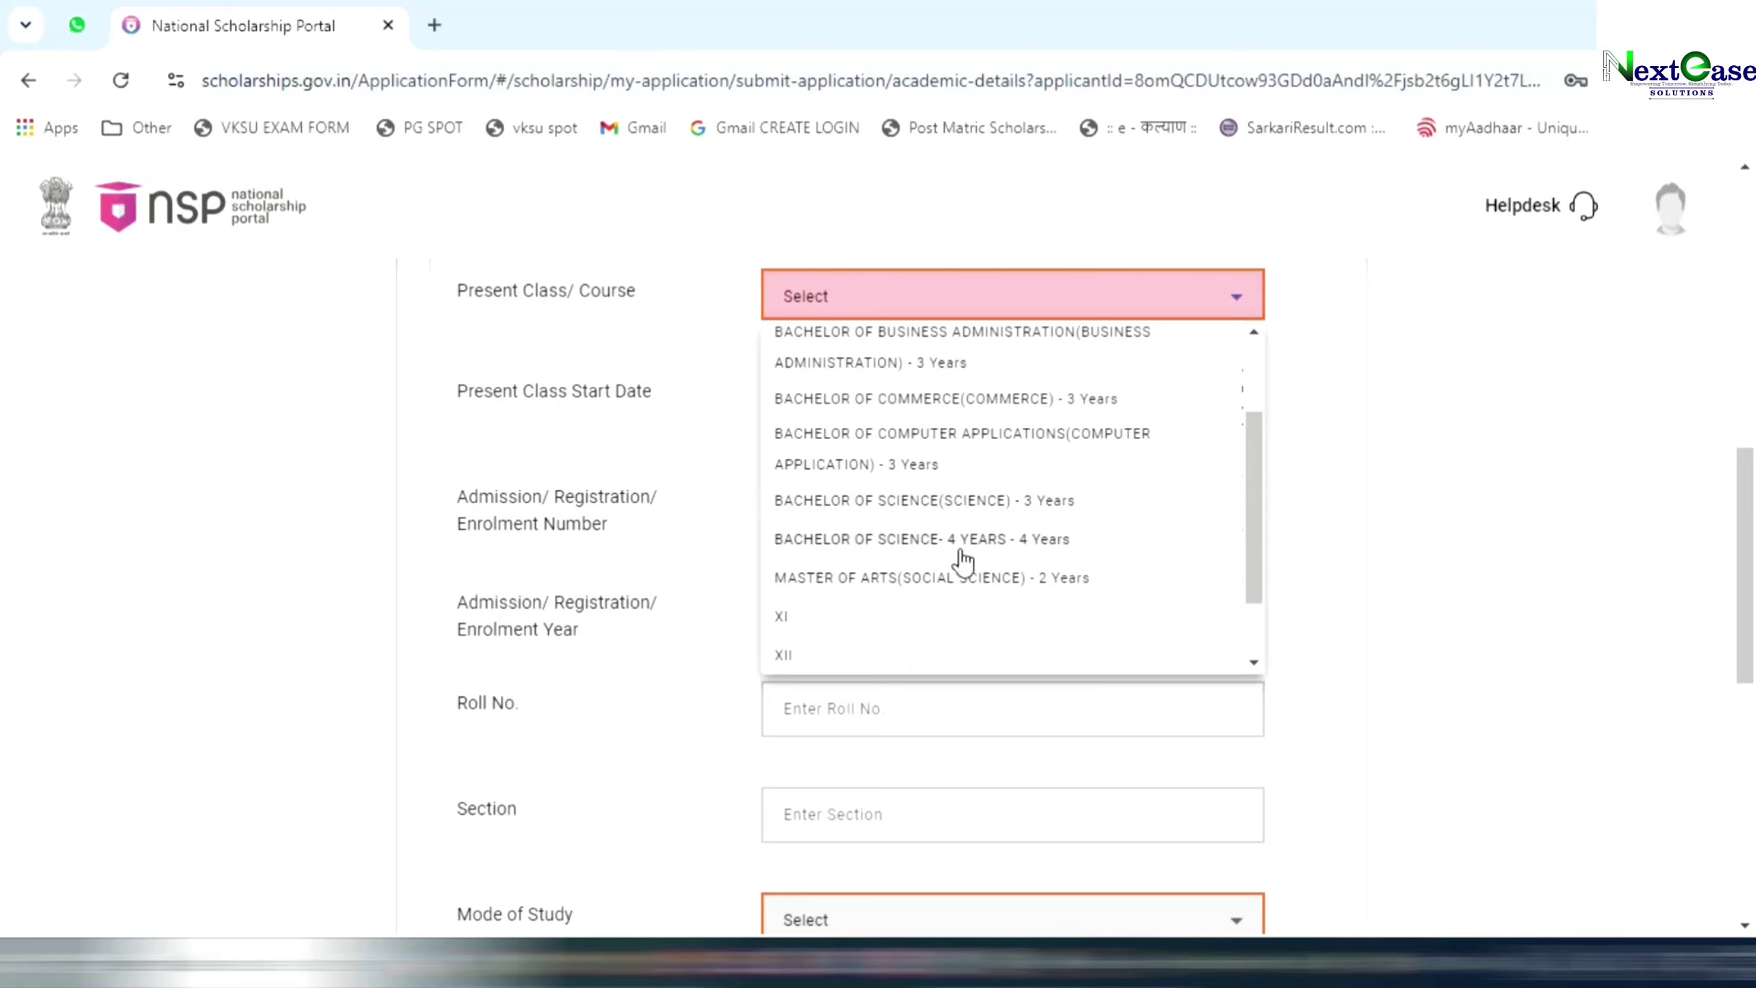
pyautogui.scroll(-1, 958, 559)
pyautogui.scroll(2, 965, 495)
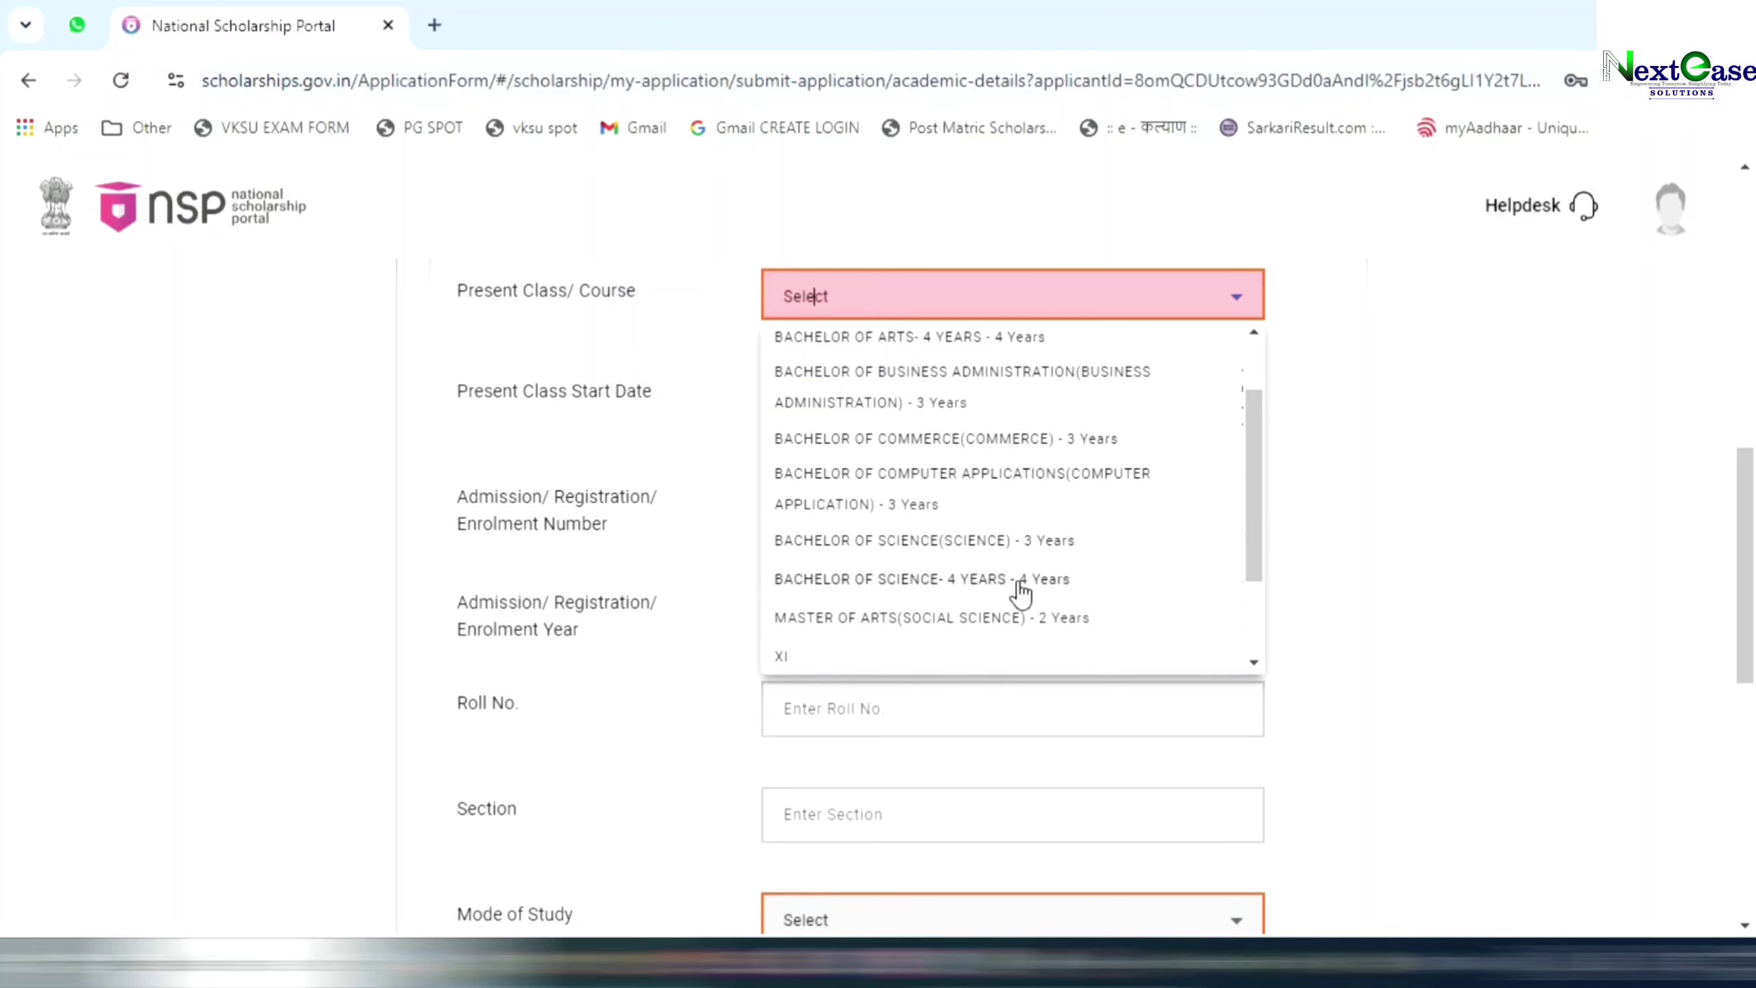
pyautogui.click(987, 581)
pyautogui.click(662, 455)
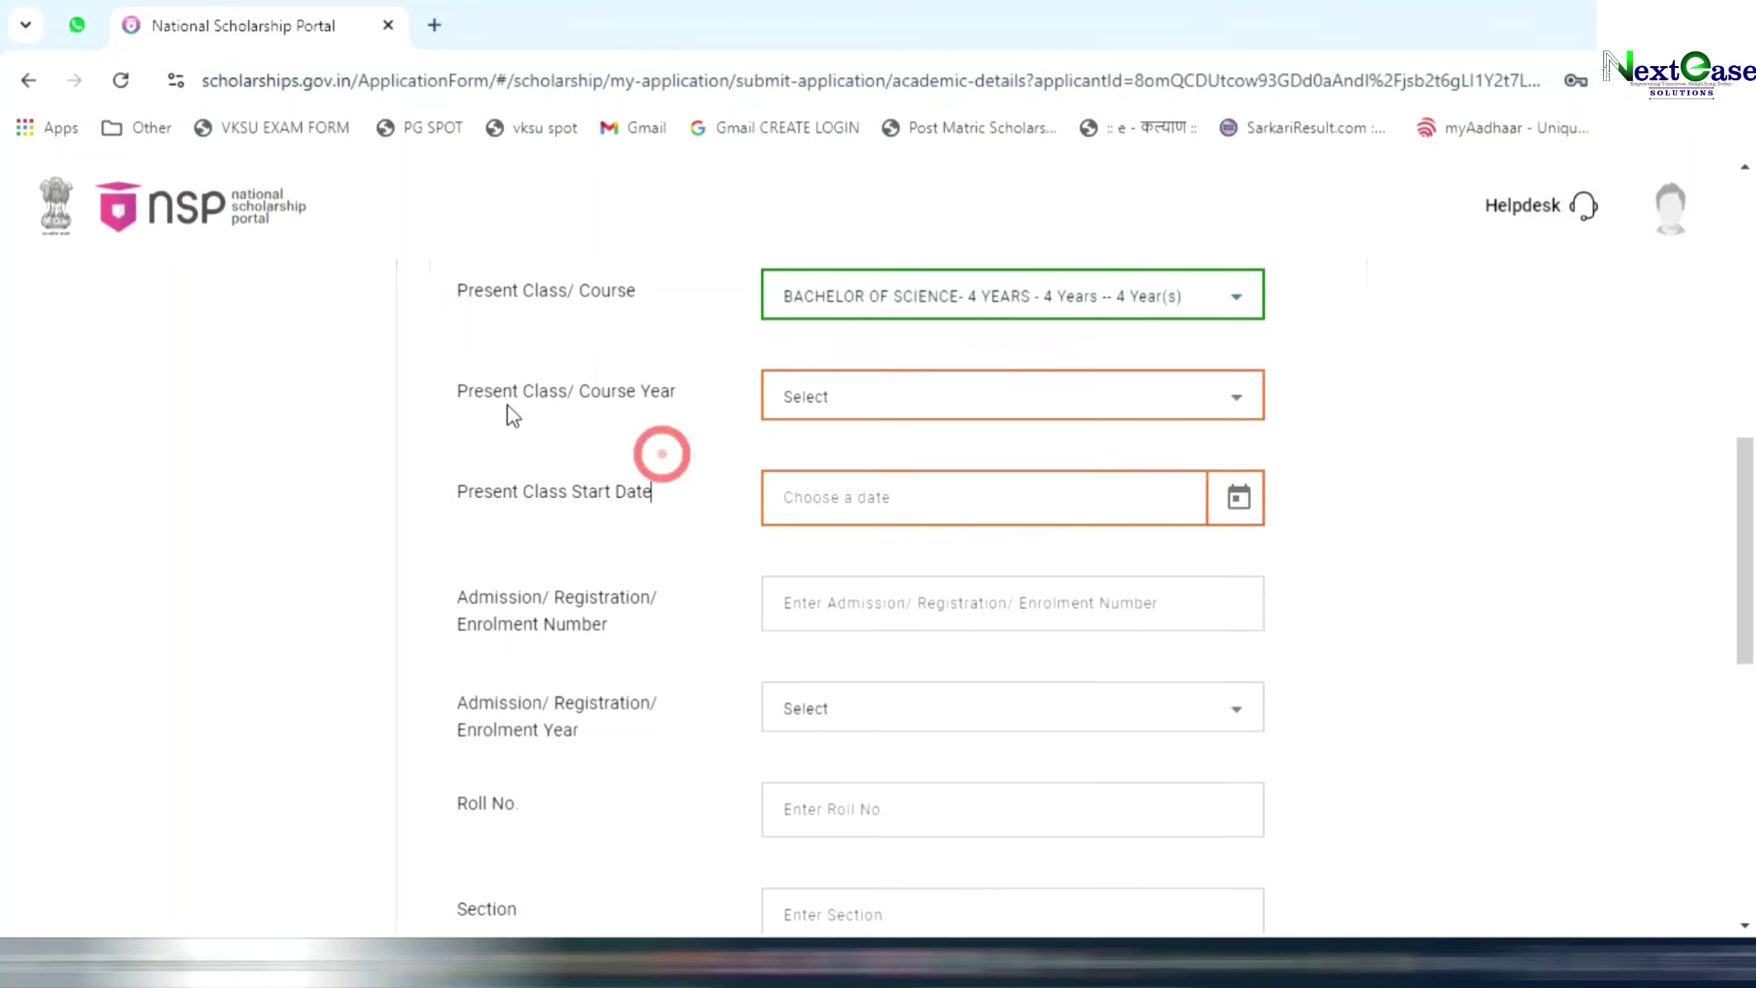
# Set the Present Class/Course Year to 1.
pyautogui.click(823, 400)
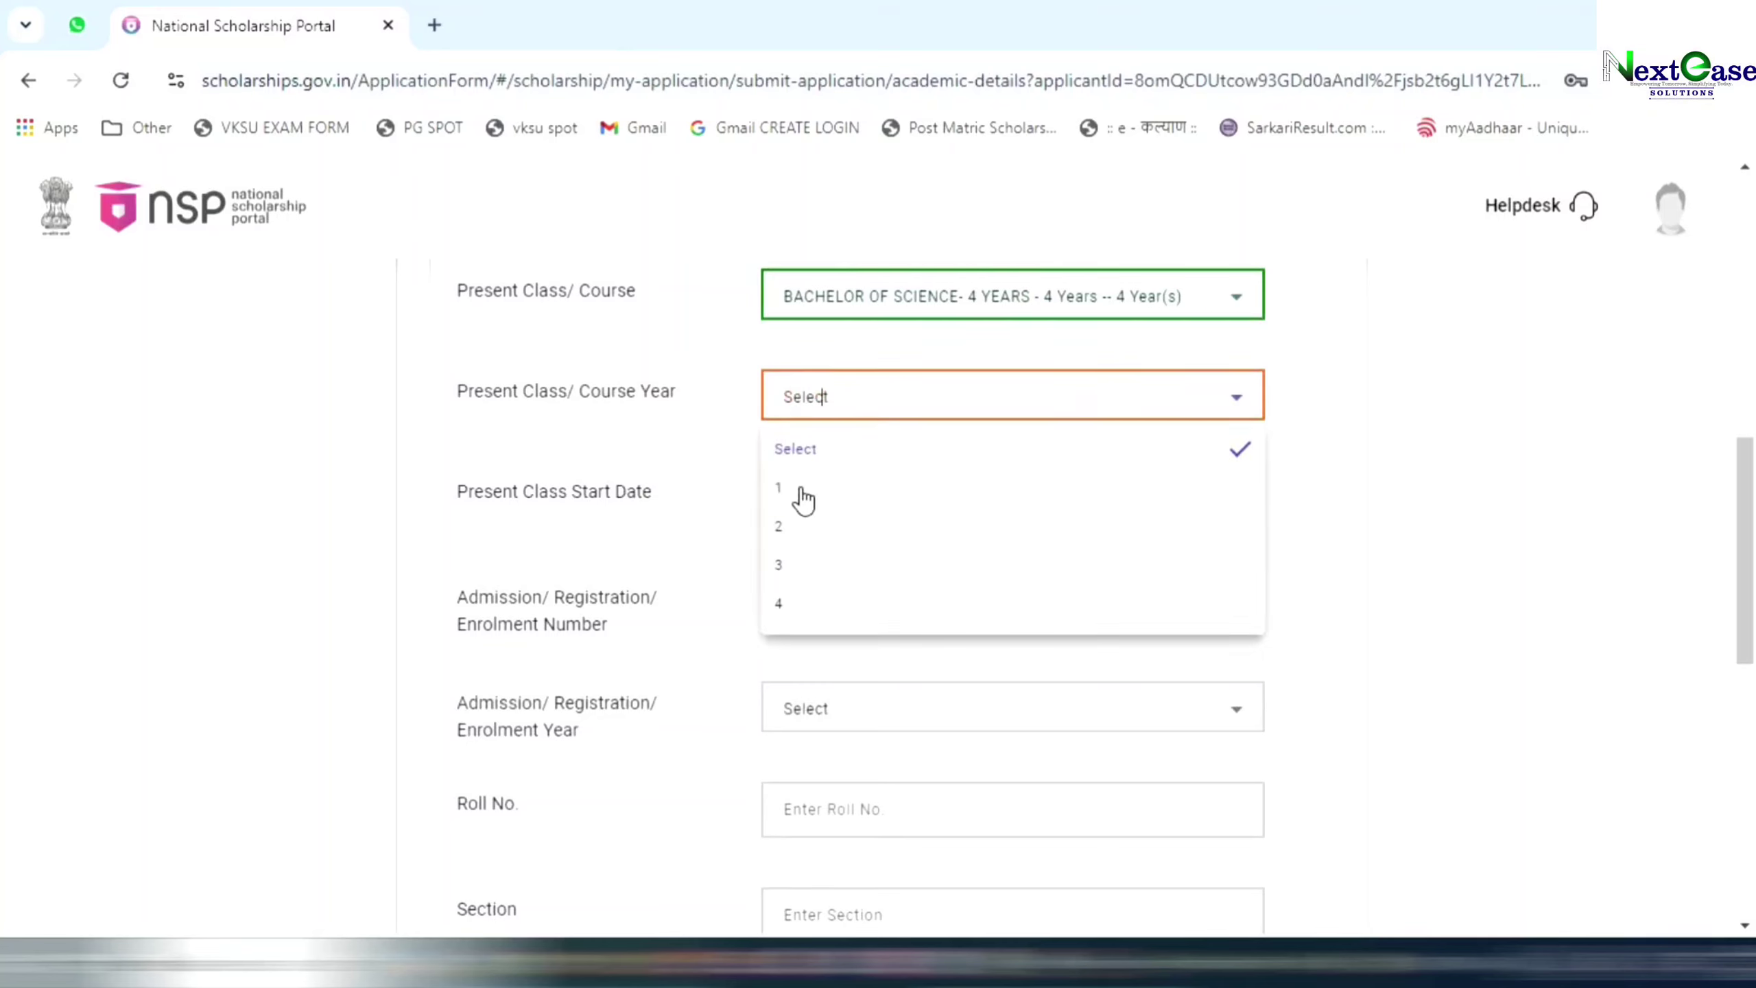
pyautogui.click(801, 489)
pyautogui.click(717, 439)
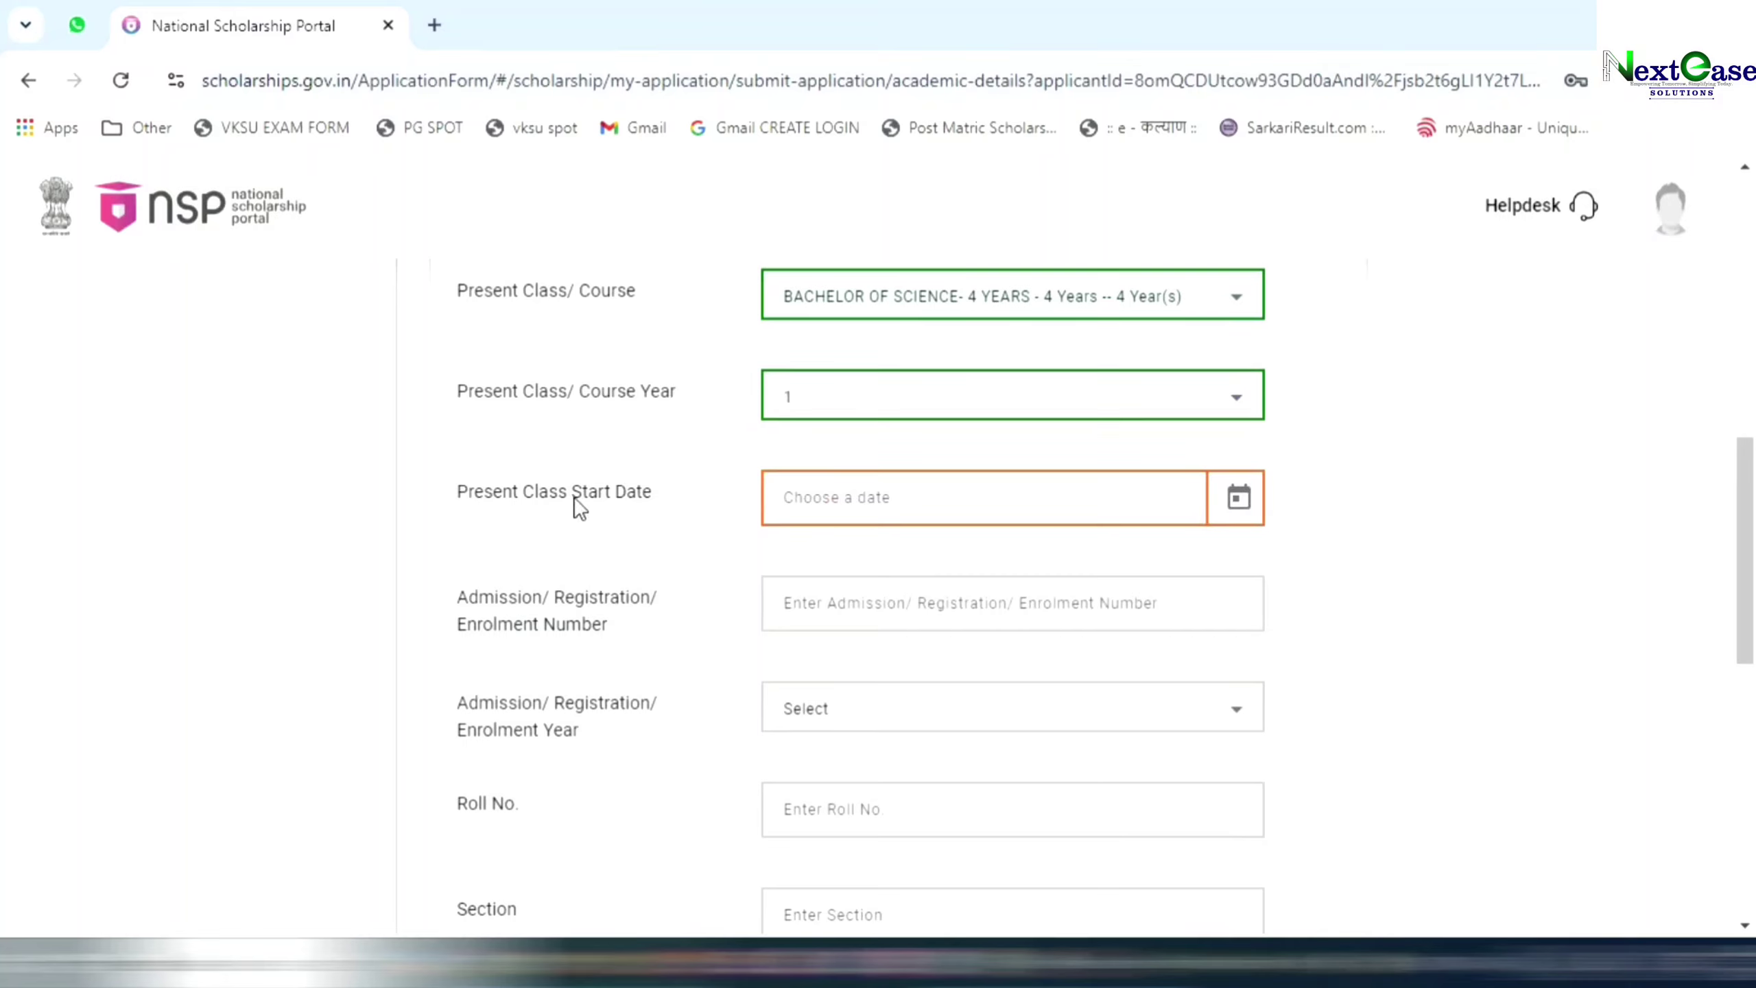
pyautogui.click(873, 498)
pyautogui.click(694, 464)
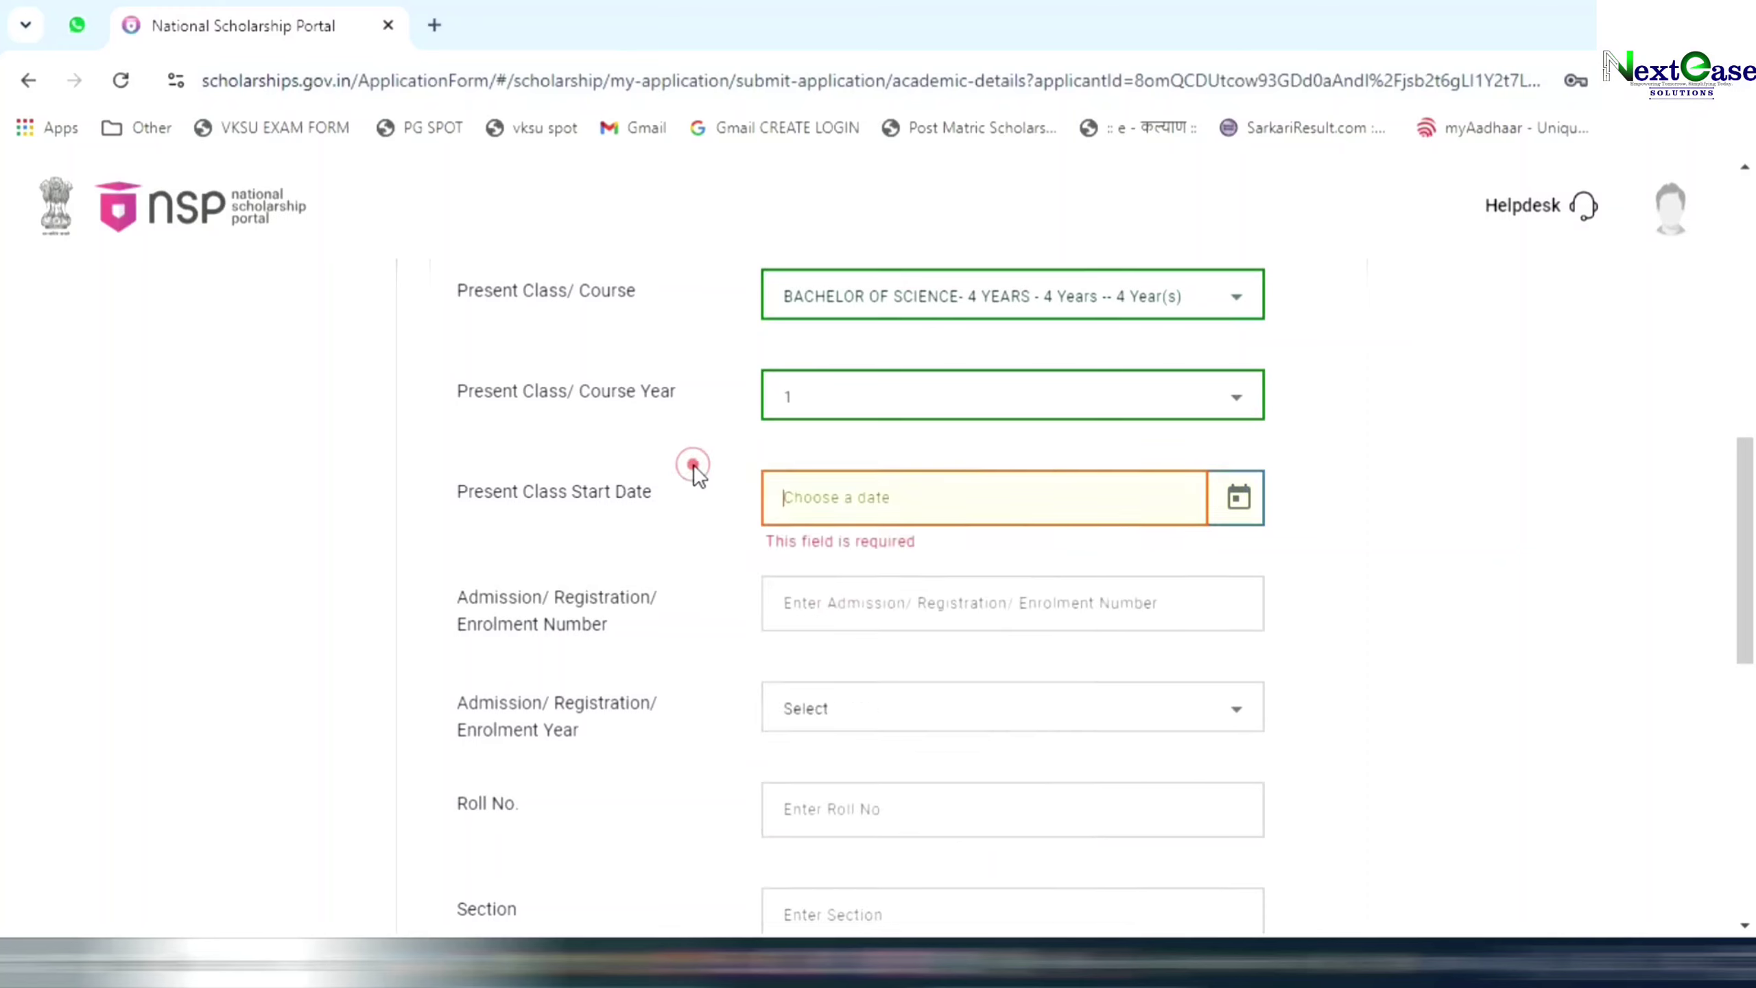
pyautogui.scroll(-3, 588, 457)
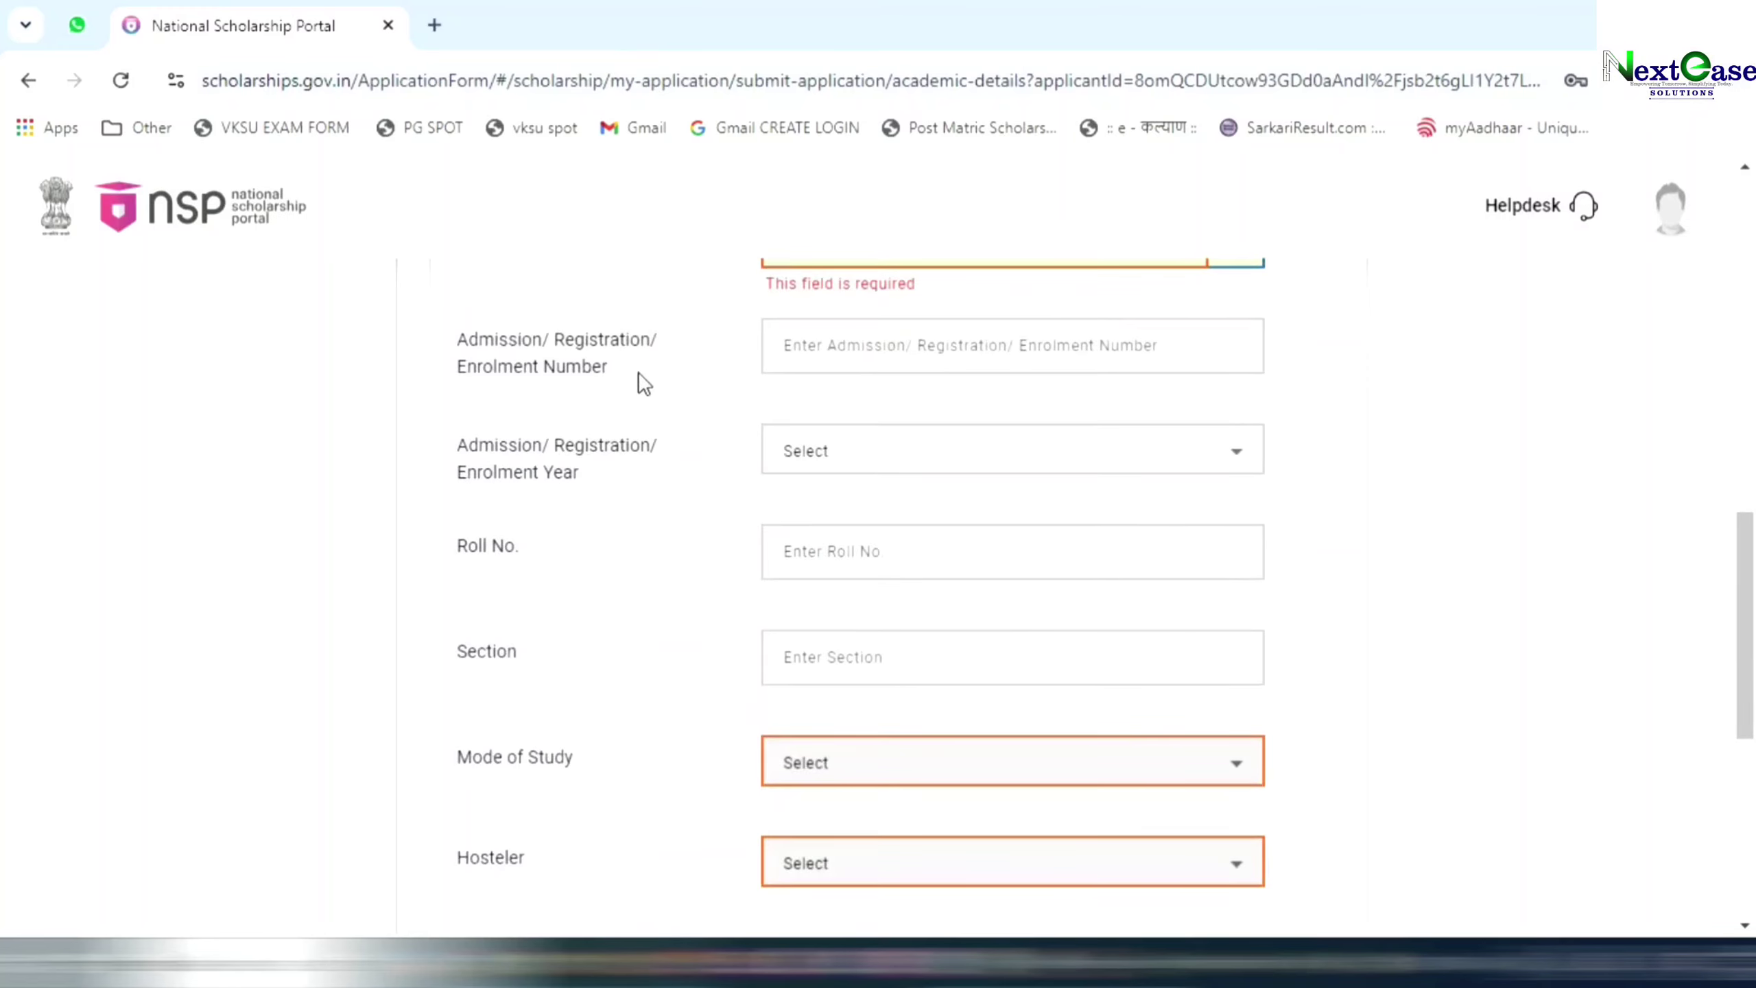
pyautogui.click(829, 346)
pyautogui.click(684, 364)
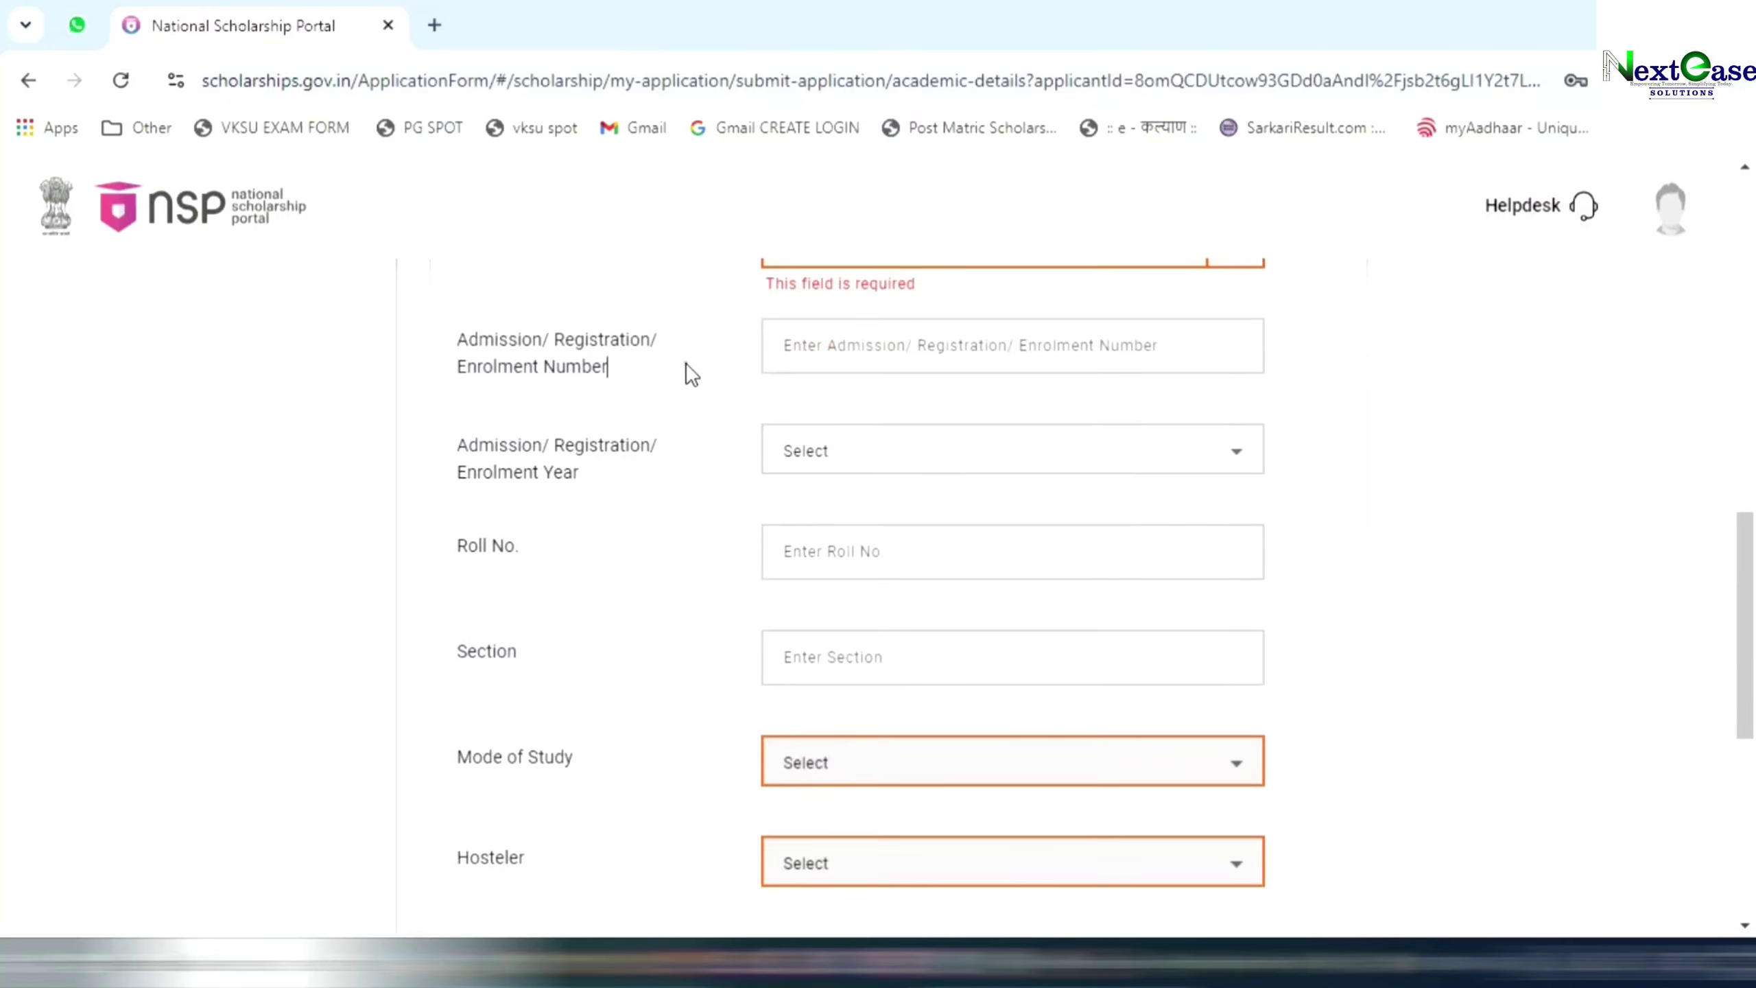
pyautogui.scroll(3, 654, 400)
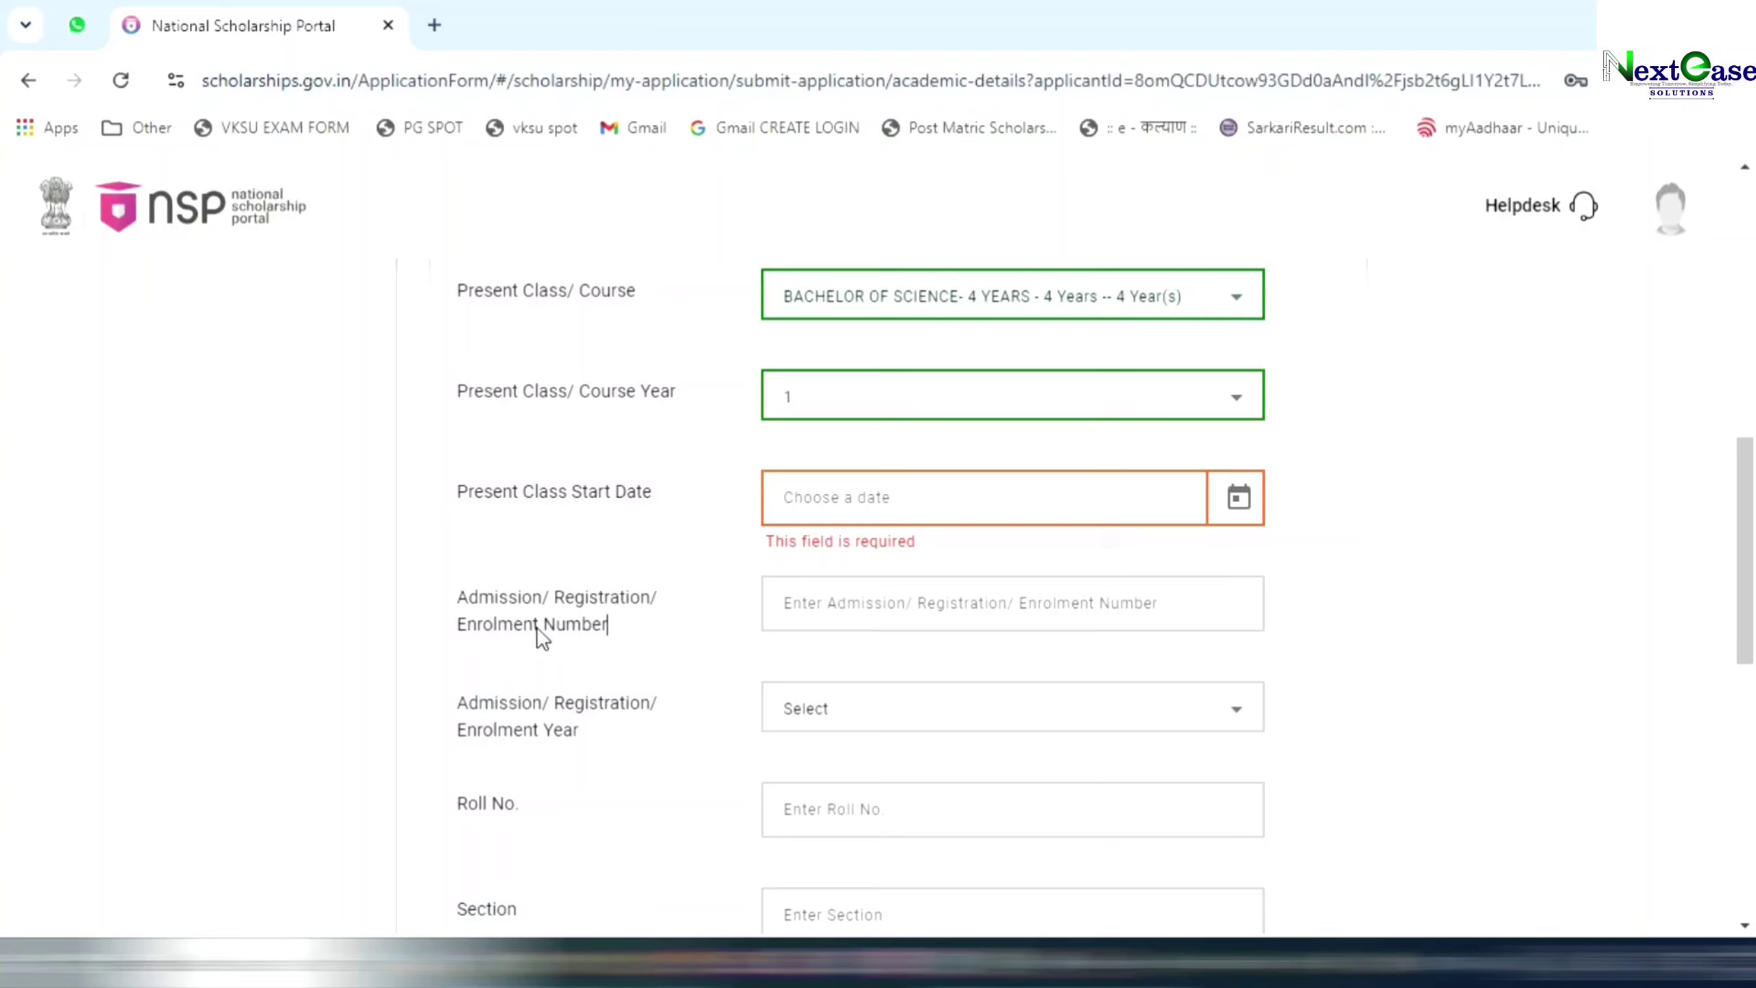
# Set the Admission/Registration/Enrolment Year to 2024.
pyautogui.scroll(-2, 823, 618)
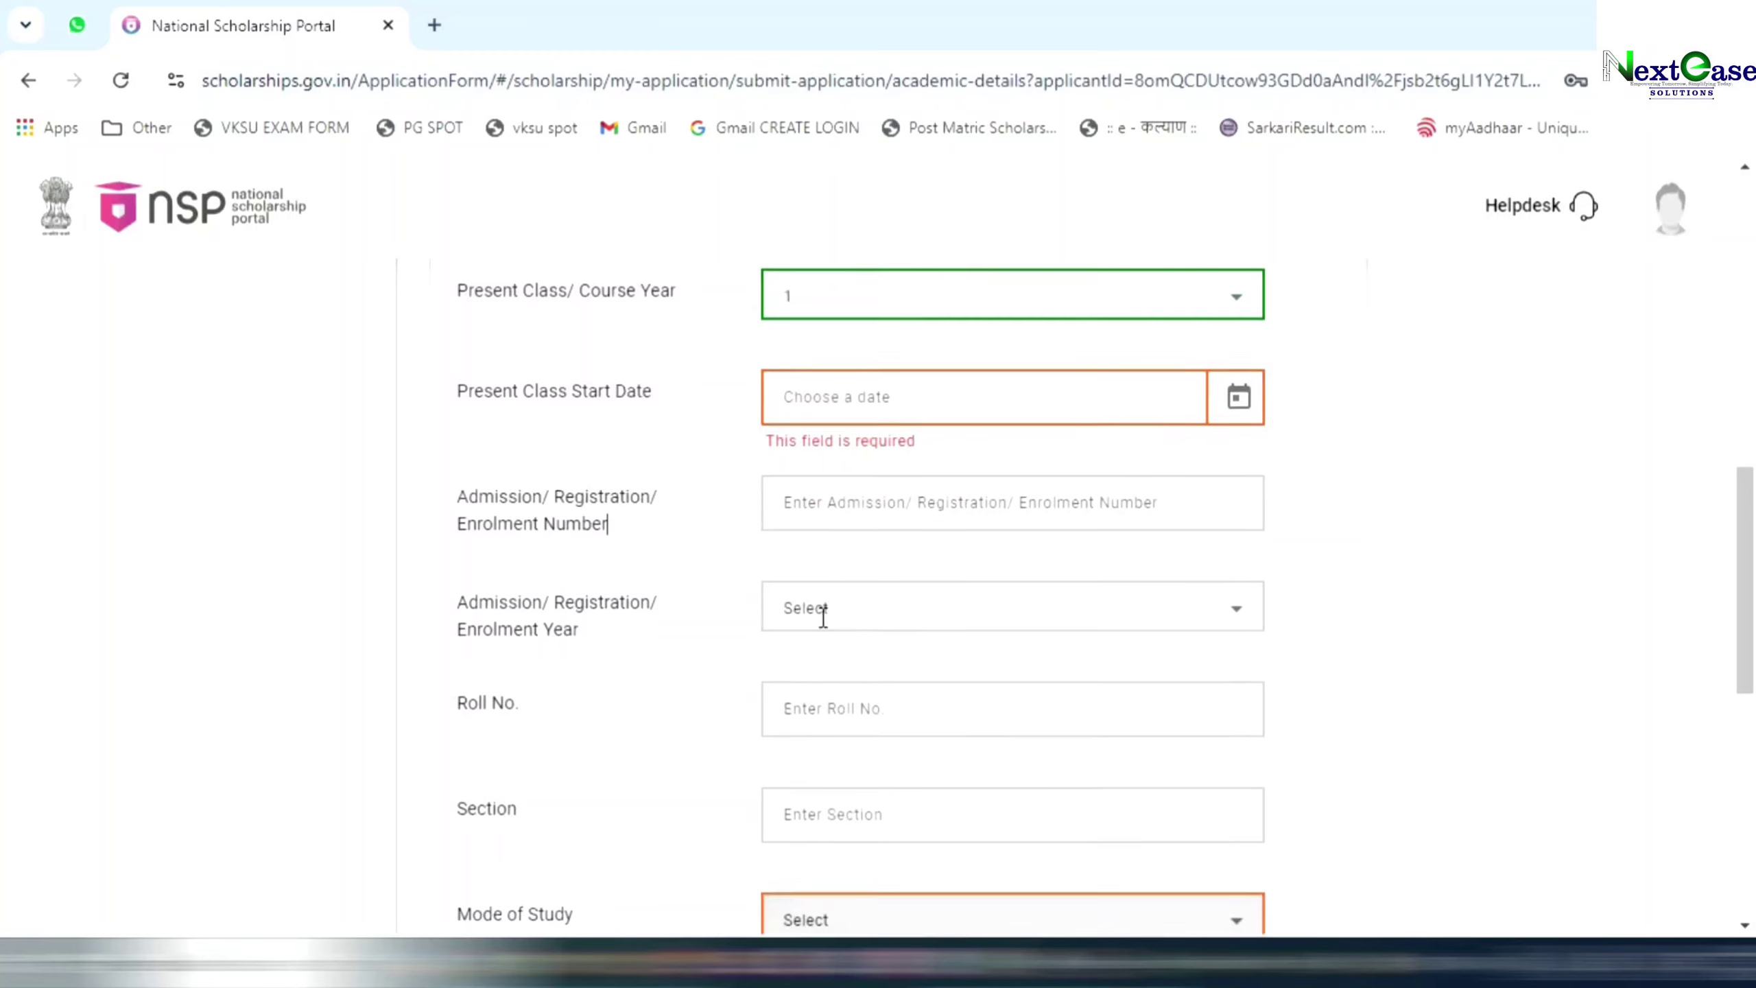
pyautogui.click(819, 581)
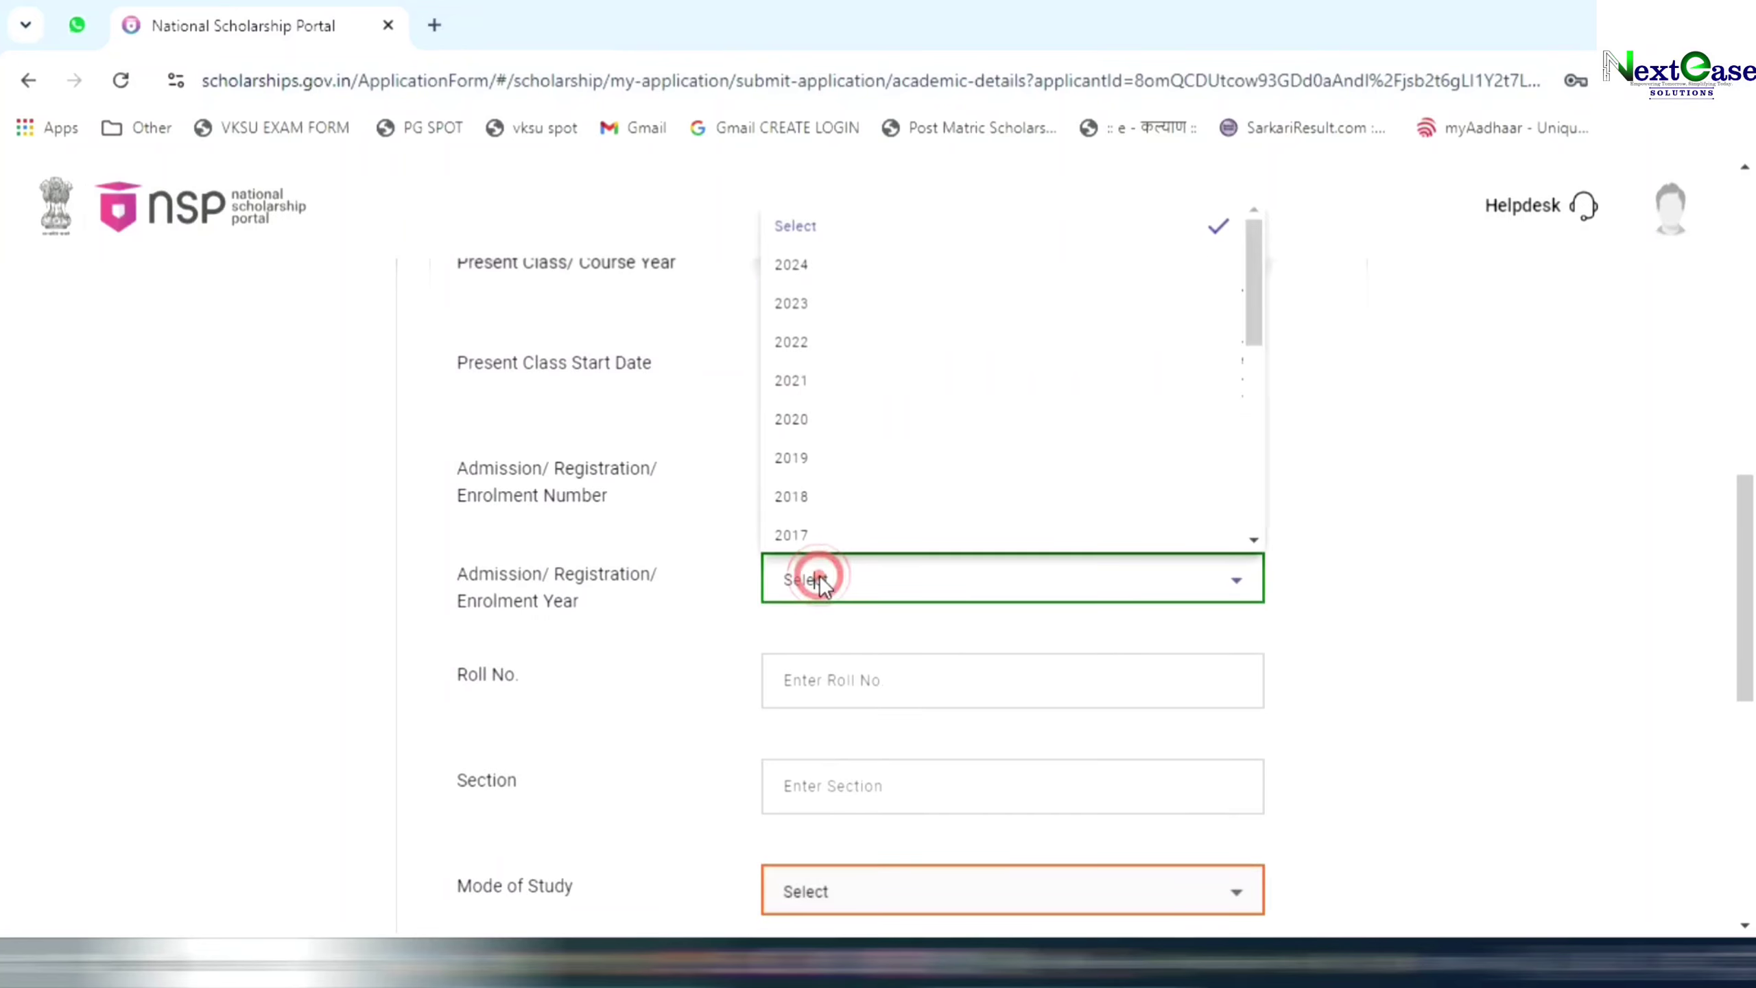
pyautogui.click(819, 282)
pyautogui.scroll(-2, 717, 546)
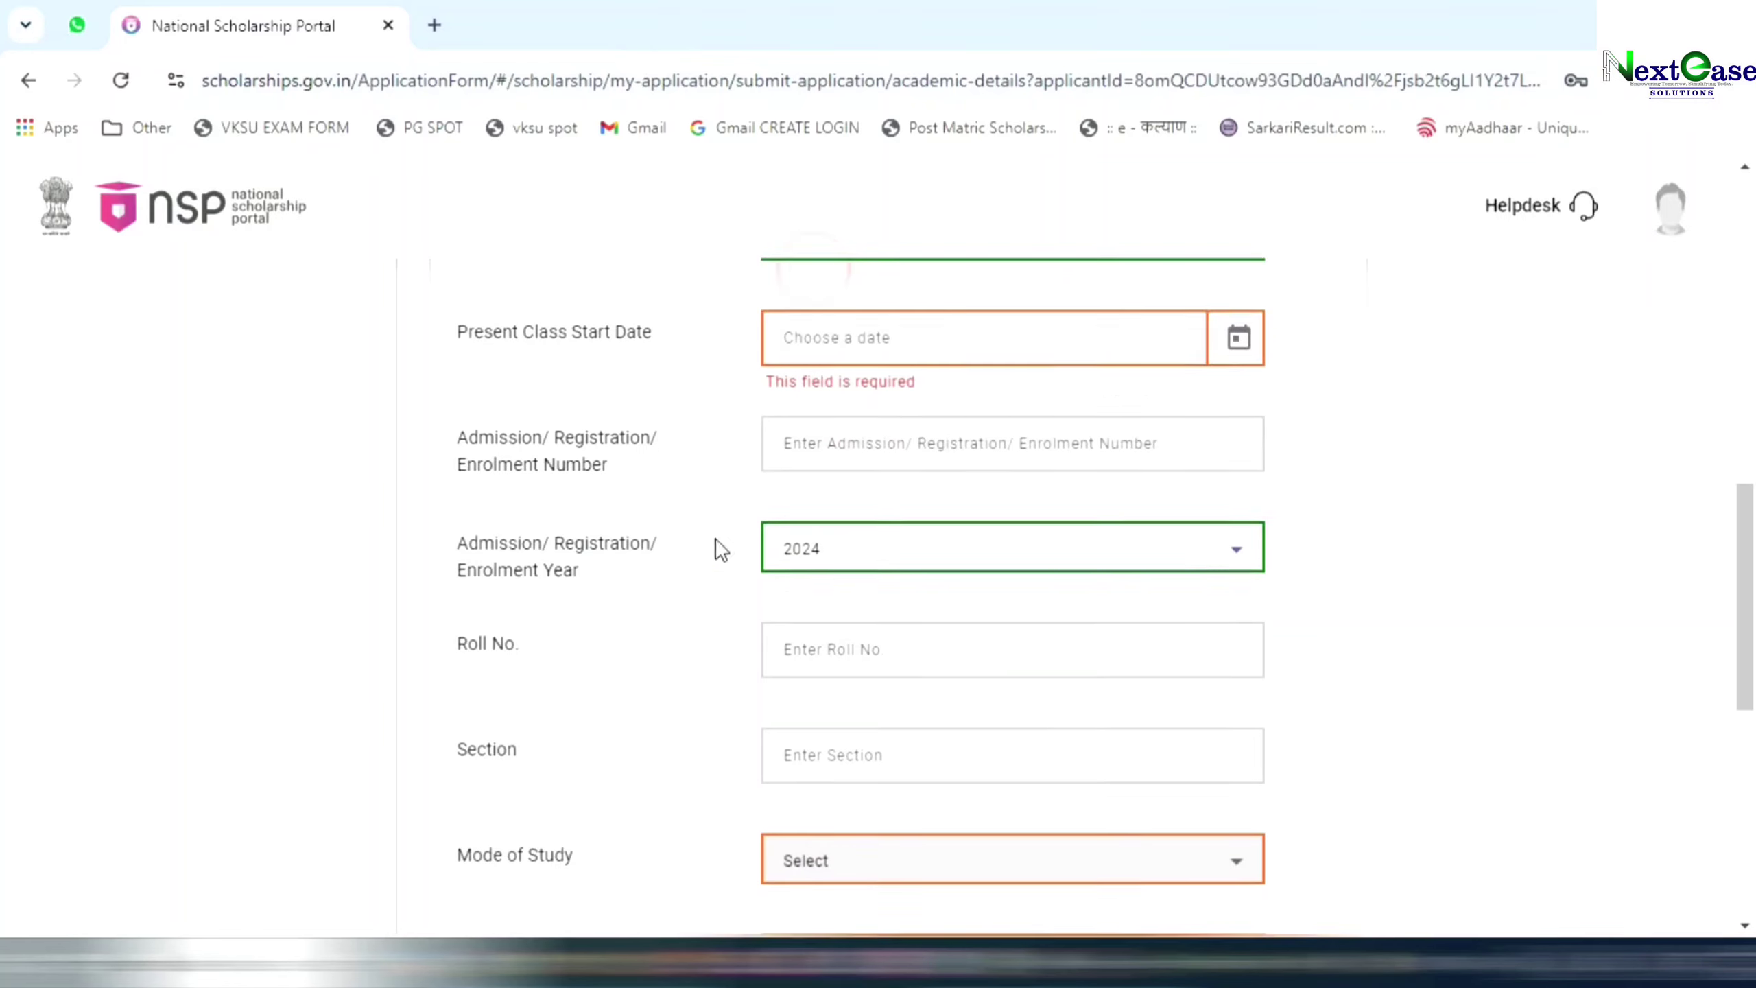
pyautogui.click(792, 659)
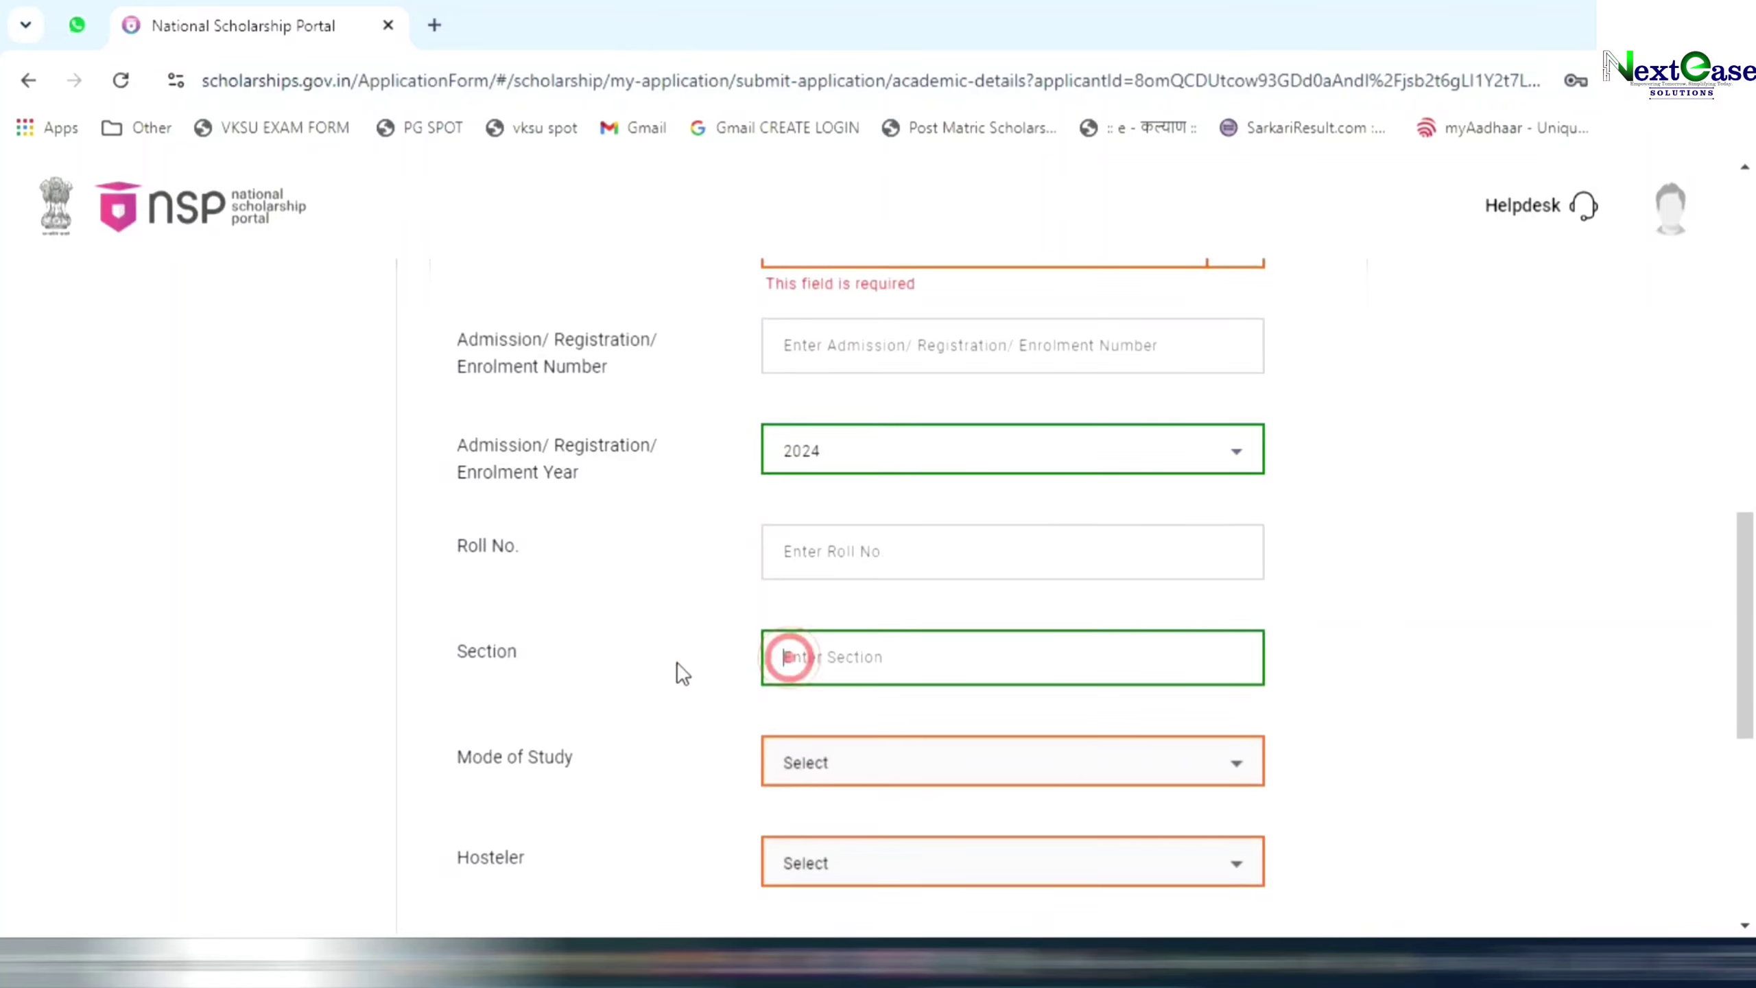
pyautogui.scroll(-2, 677, 662)
pyautogui.moveTo(460, 526); pyautogui.dragTo(538, 533)
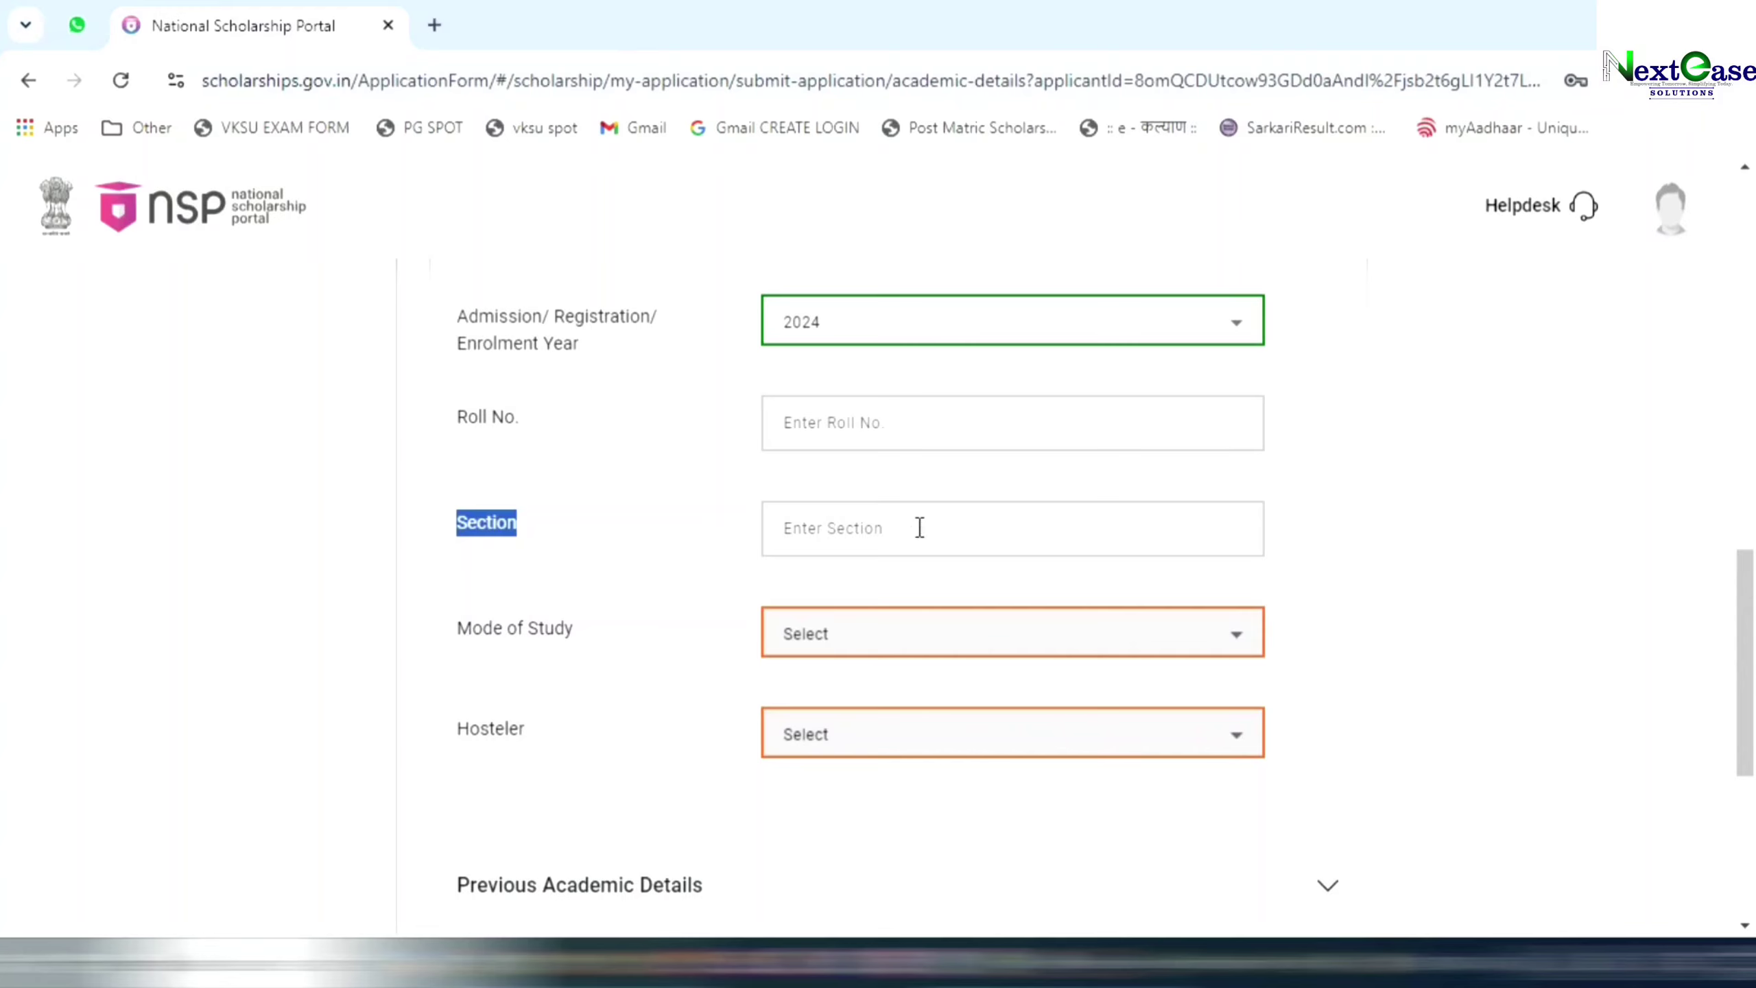
pyautogui.click(625, 530)
# Set the Mode of Study to Regular/Full Time and Hosteler to No.
pyautogui.scroll(-2, 819, 569)
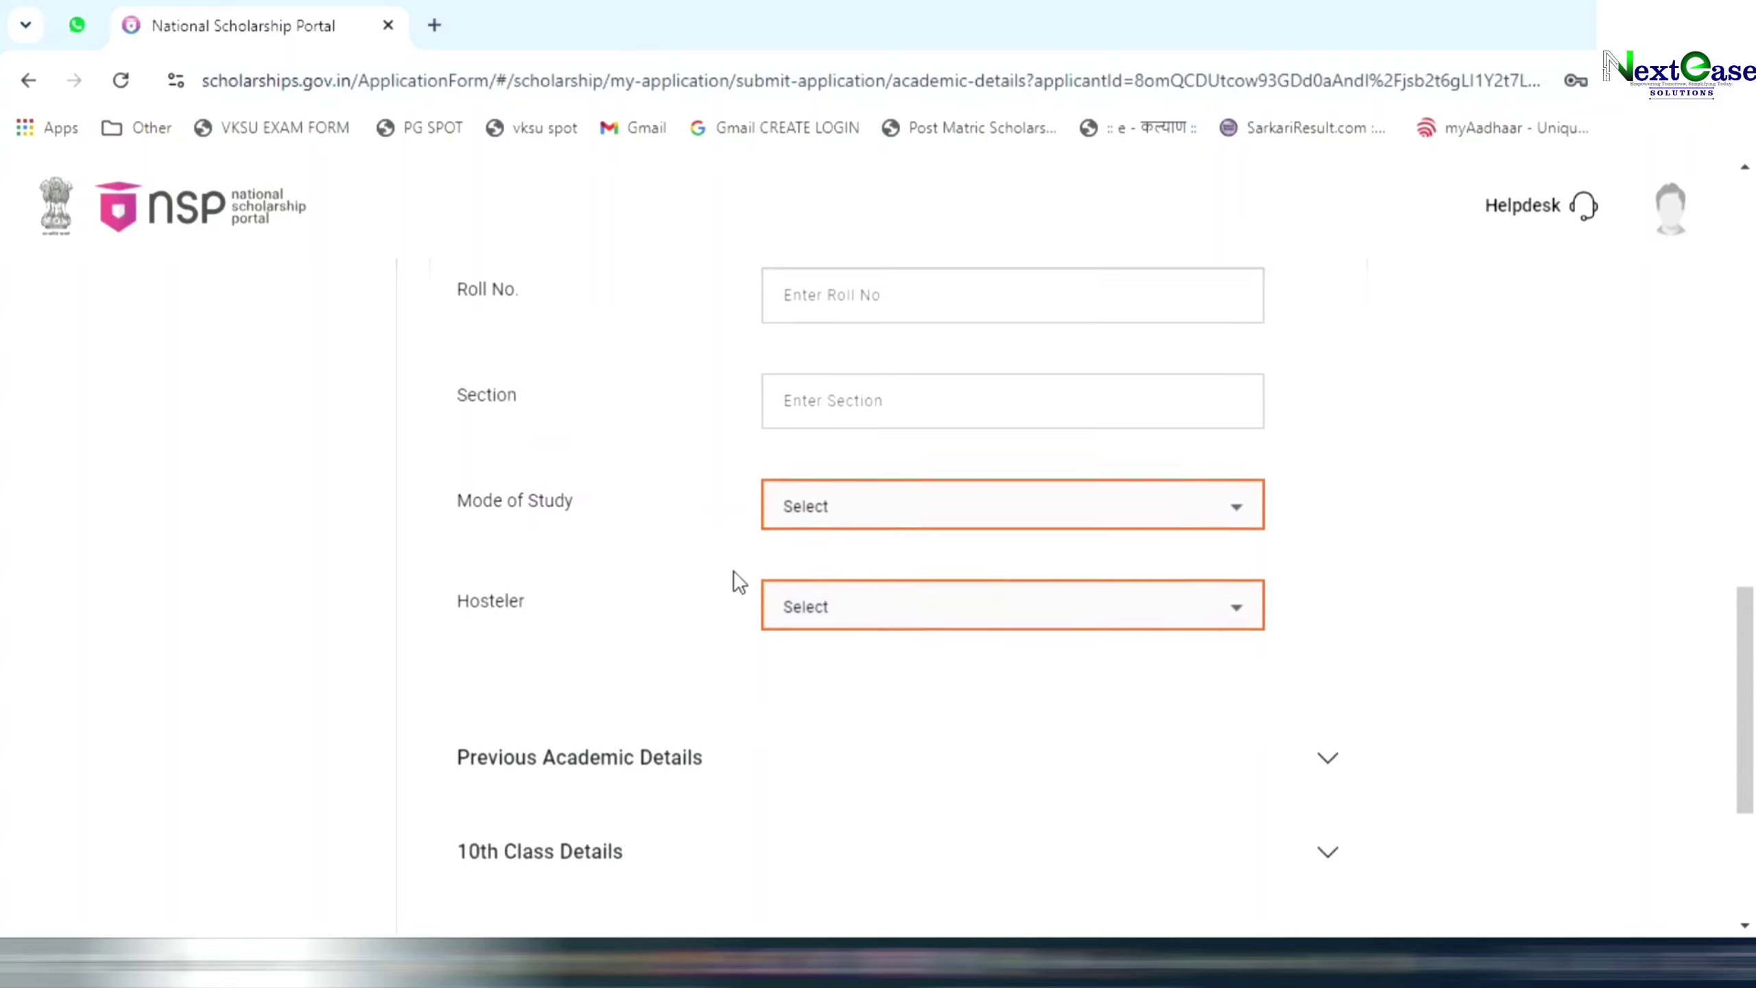
pyautogui.click(823, 507)
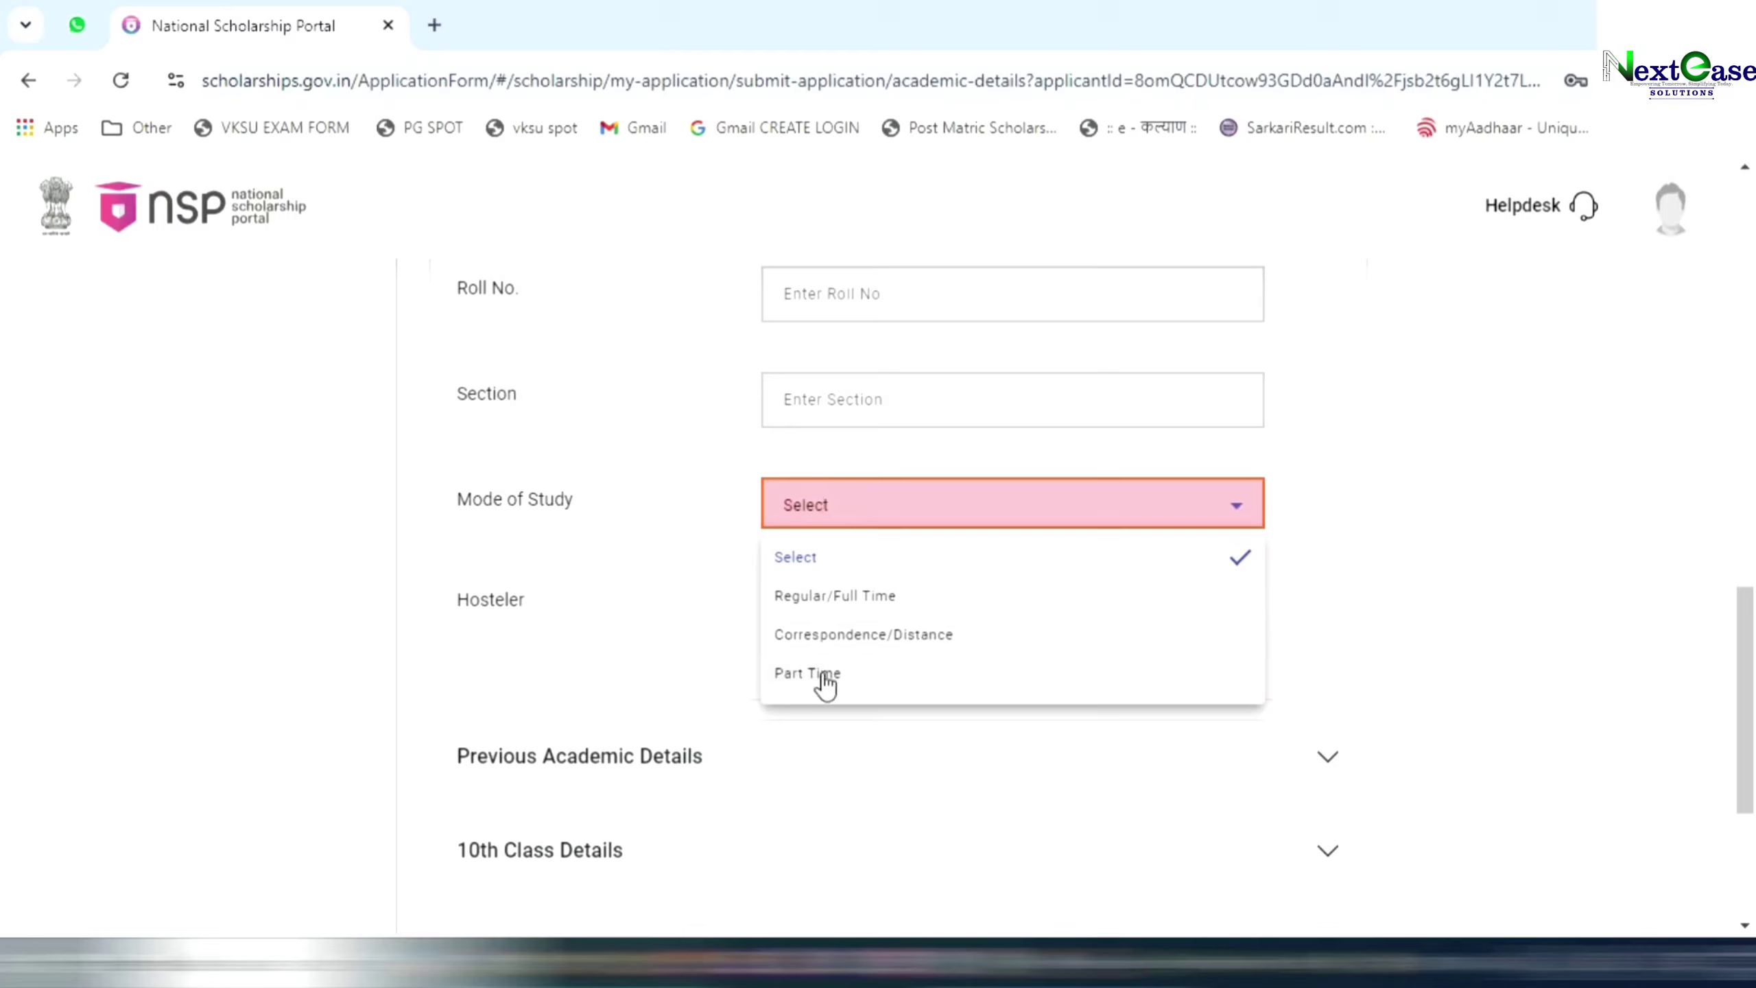
pyautogui.click(832, 599)
pyautogui.click(861, 608)
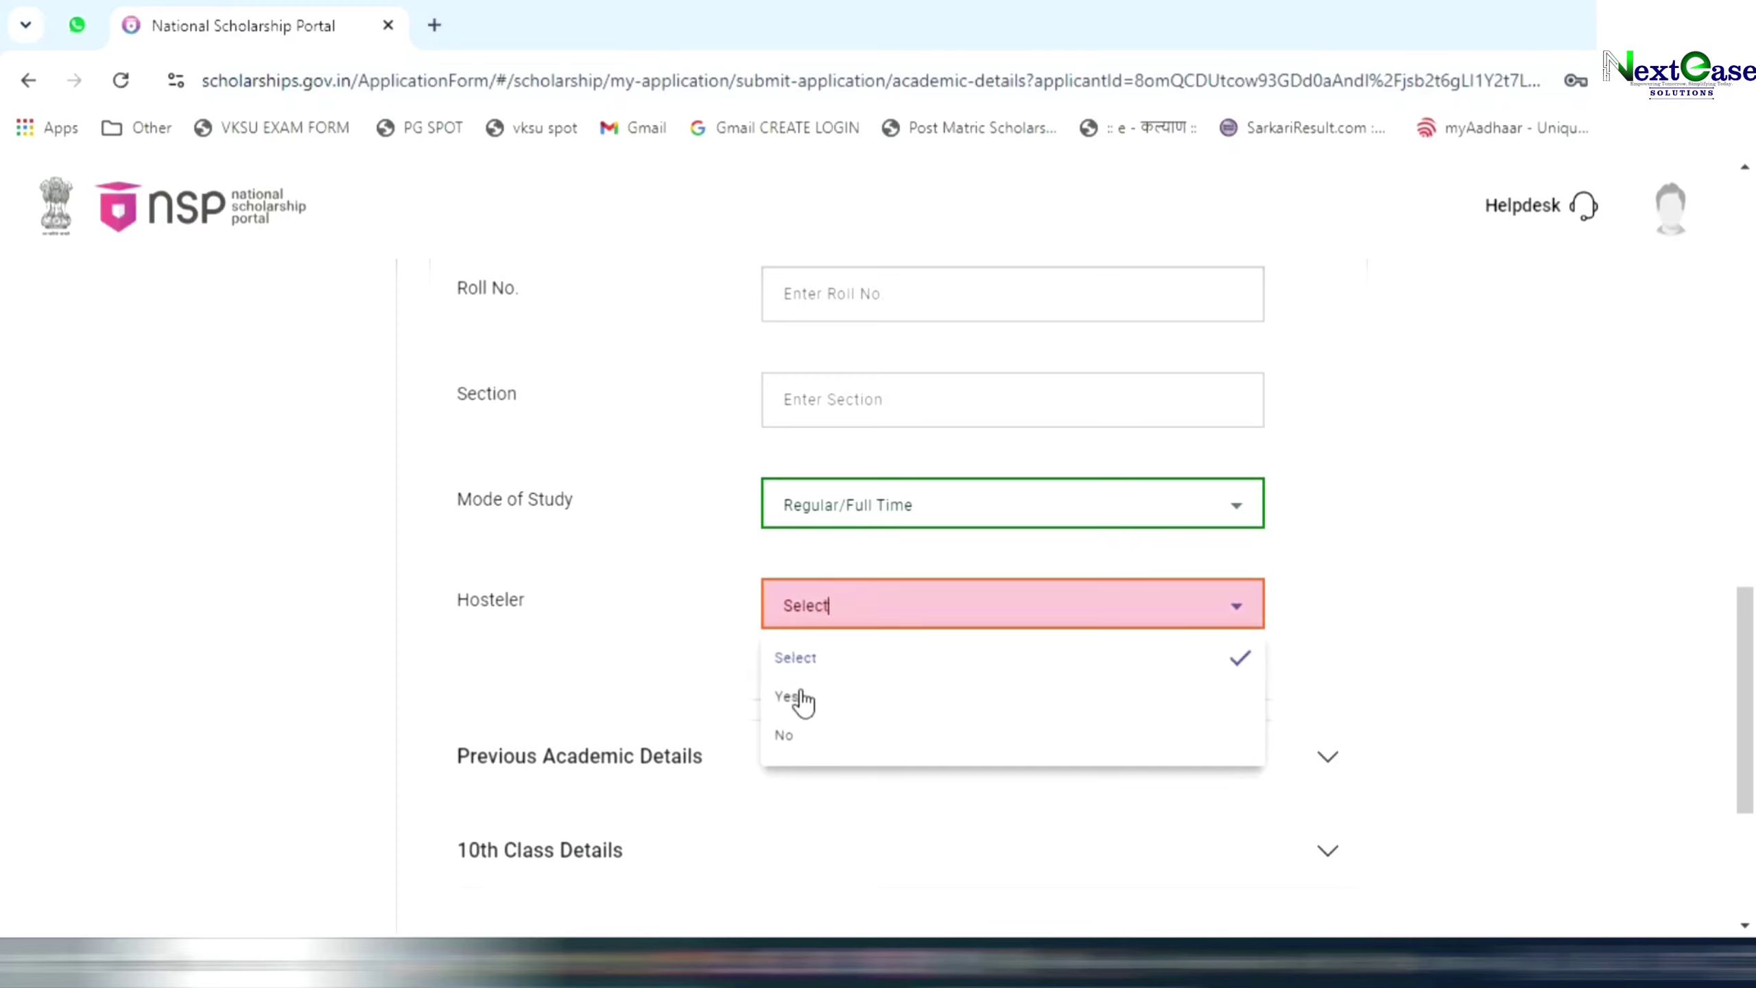
pyautogui.click(788, 737)
# Expand Previous Academic Details, look up BIHAR and choose BIHAR SCHOOL EXAMINATION BOARD as the Previous Board/University.
pyautogui.scroll(-4, 694, 628)
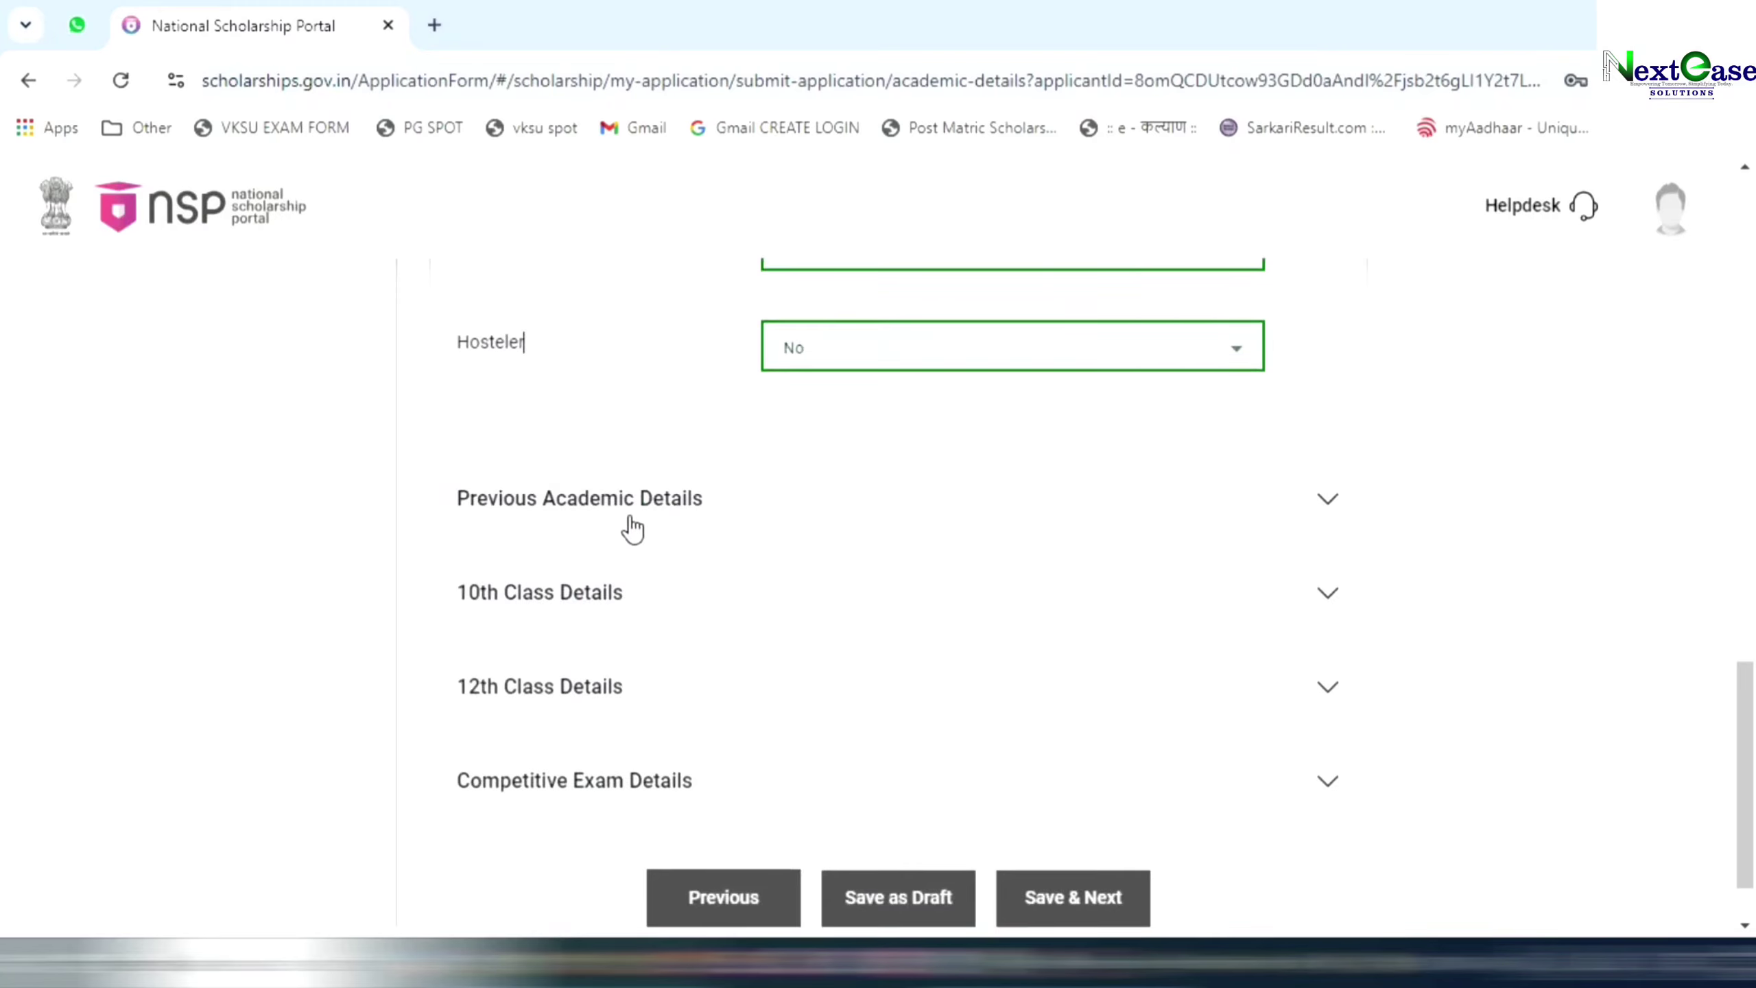
pyautogui.click(667, 502)
pyautogui.scroll(3, 667, 502)
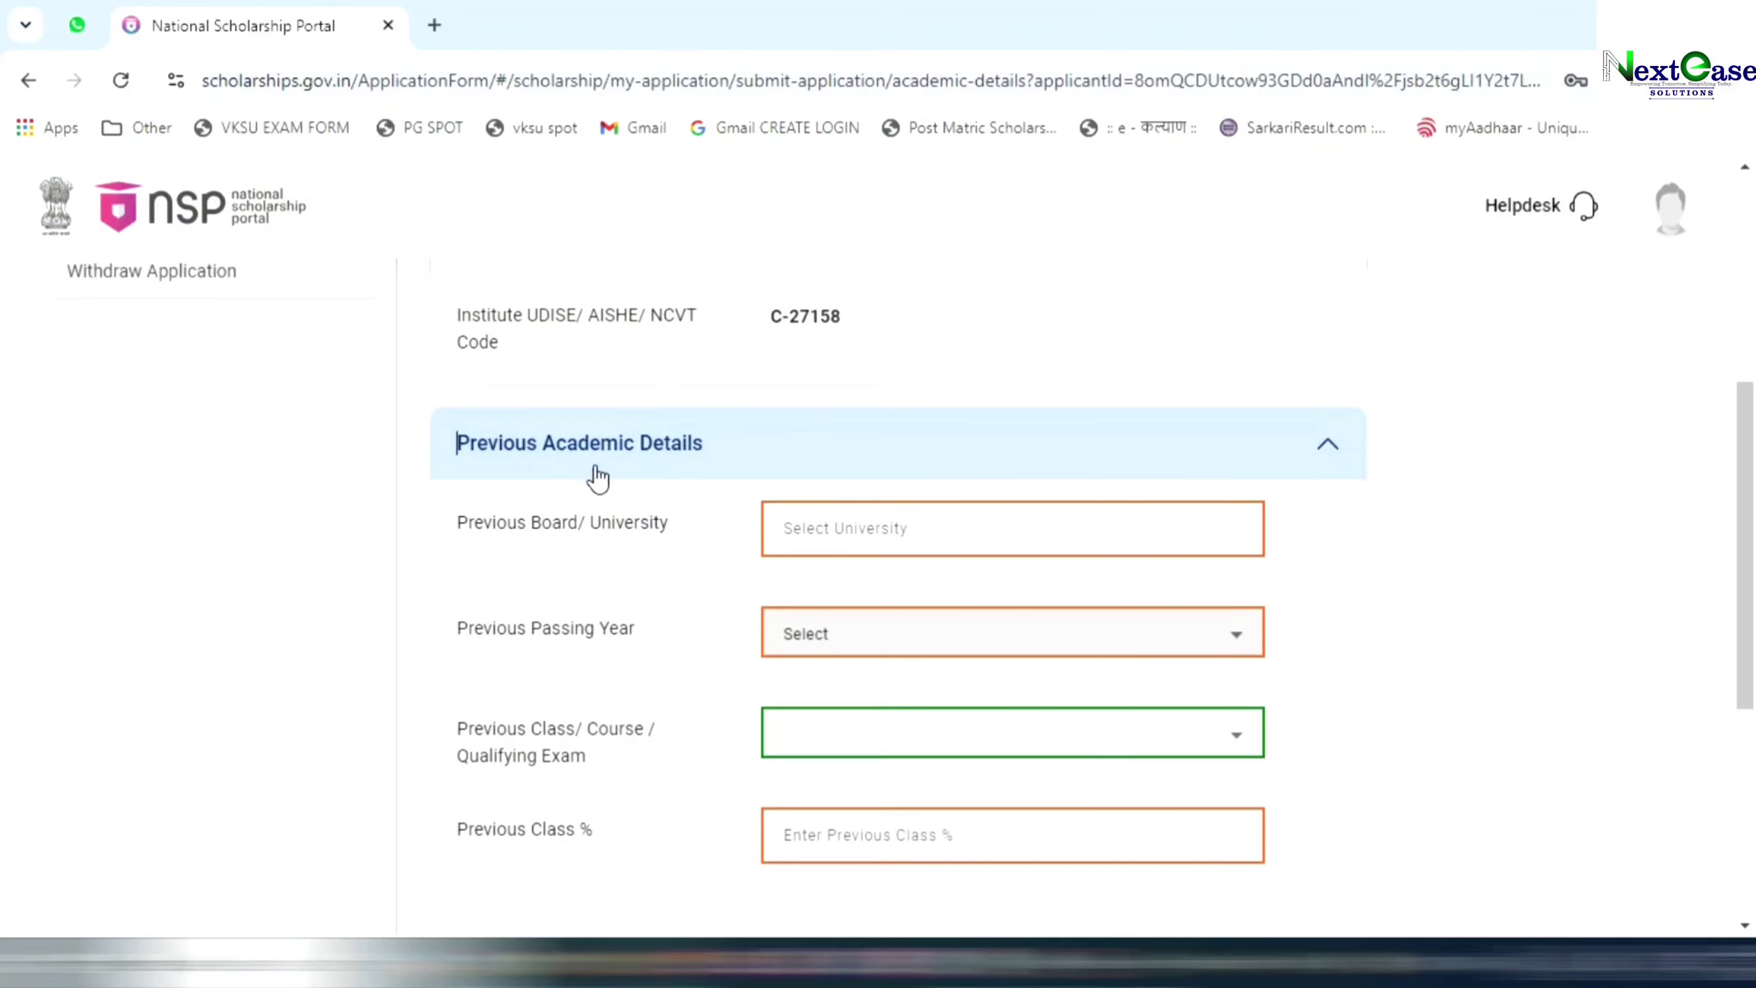
pyautogui.click(853, 529)
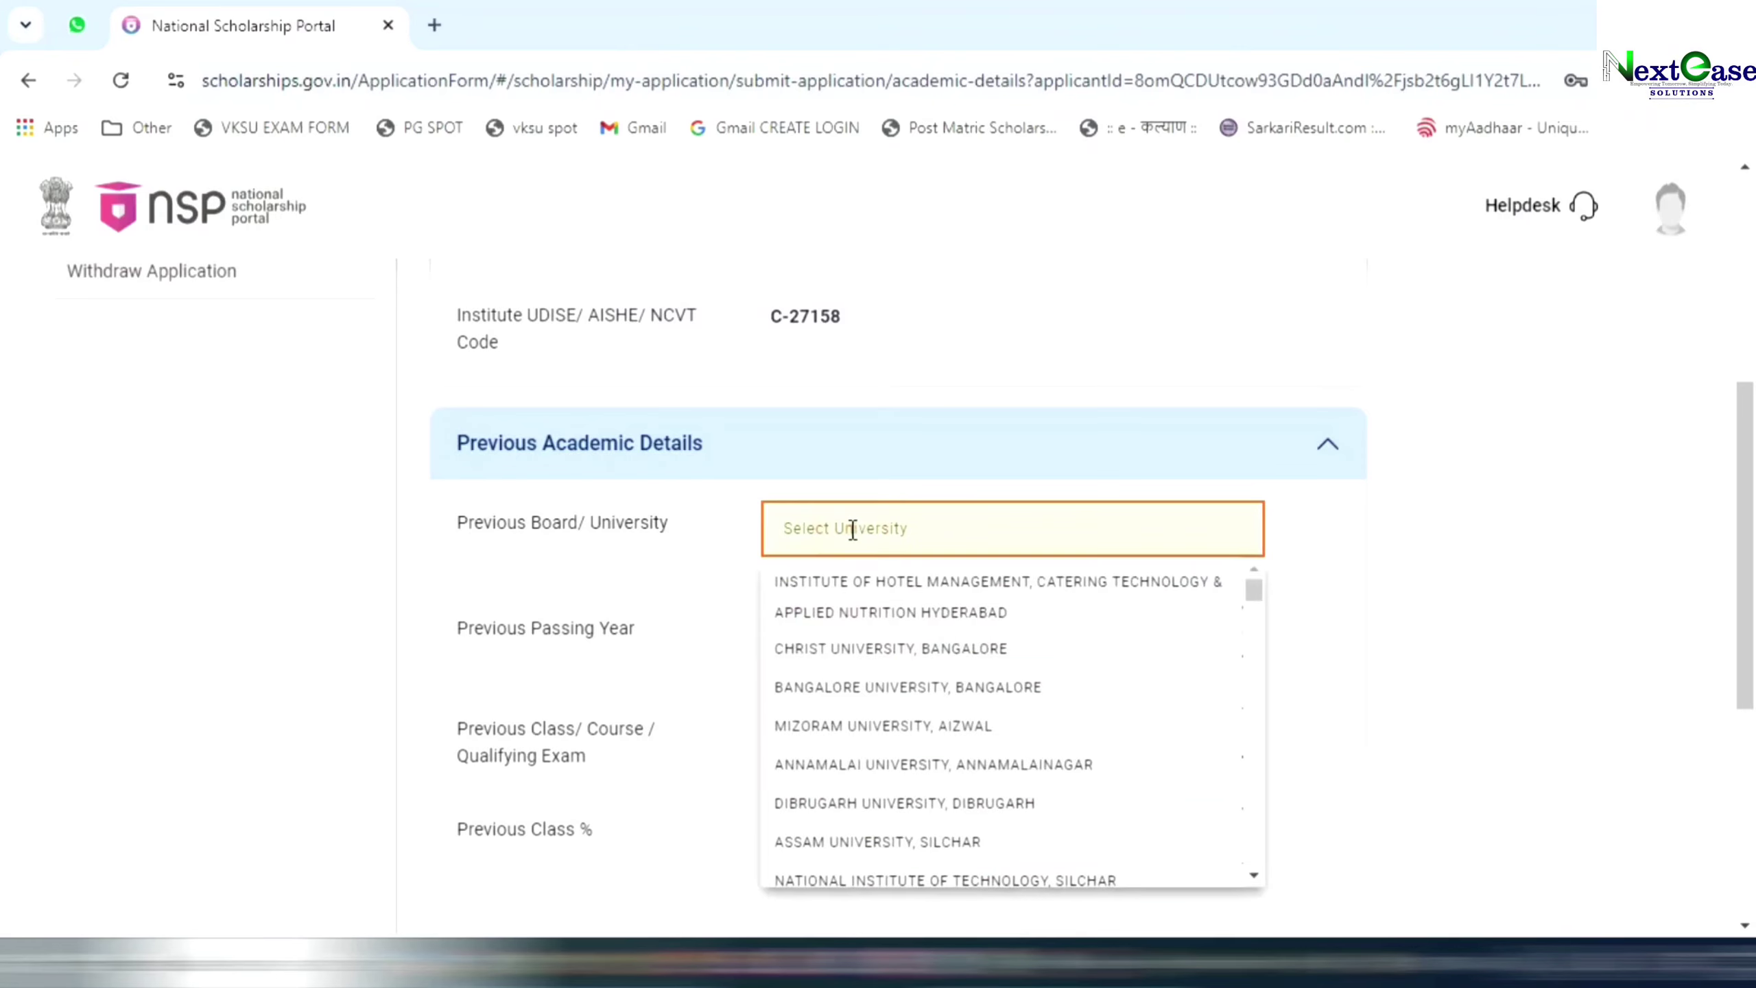
pyautogui.write('B')
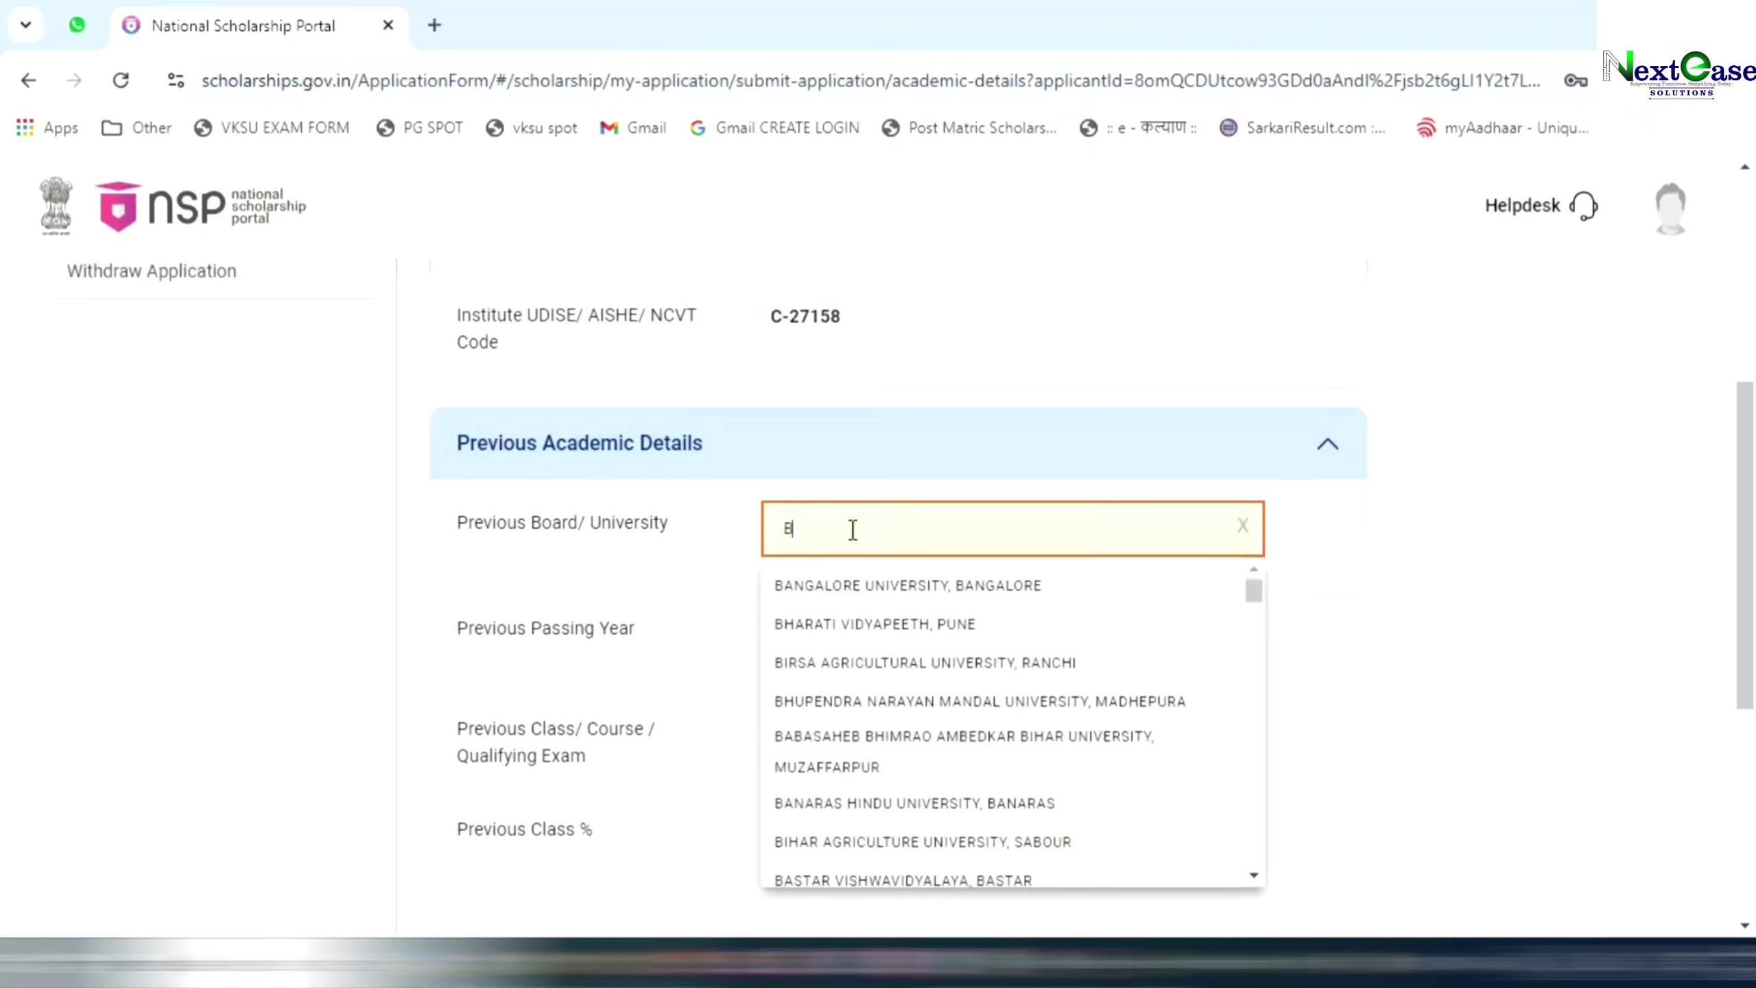
pyautogui.write('IHAR')
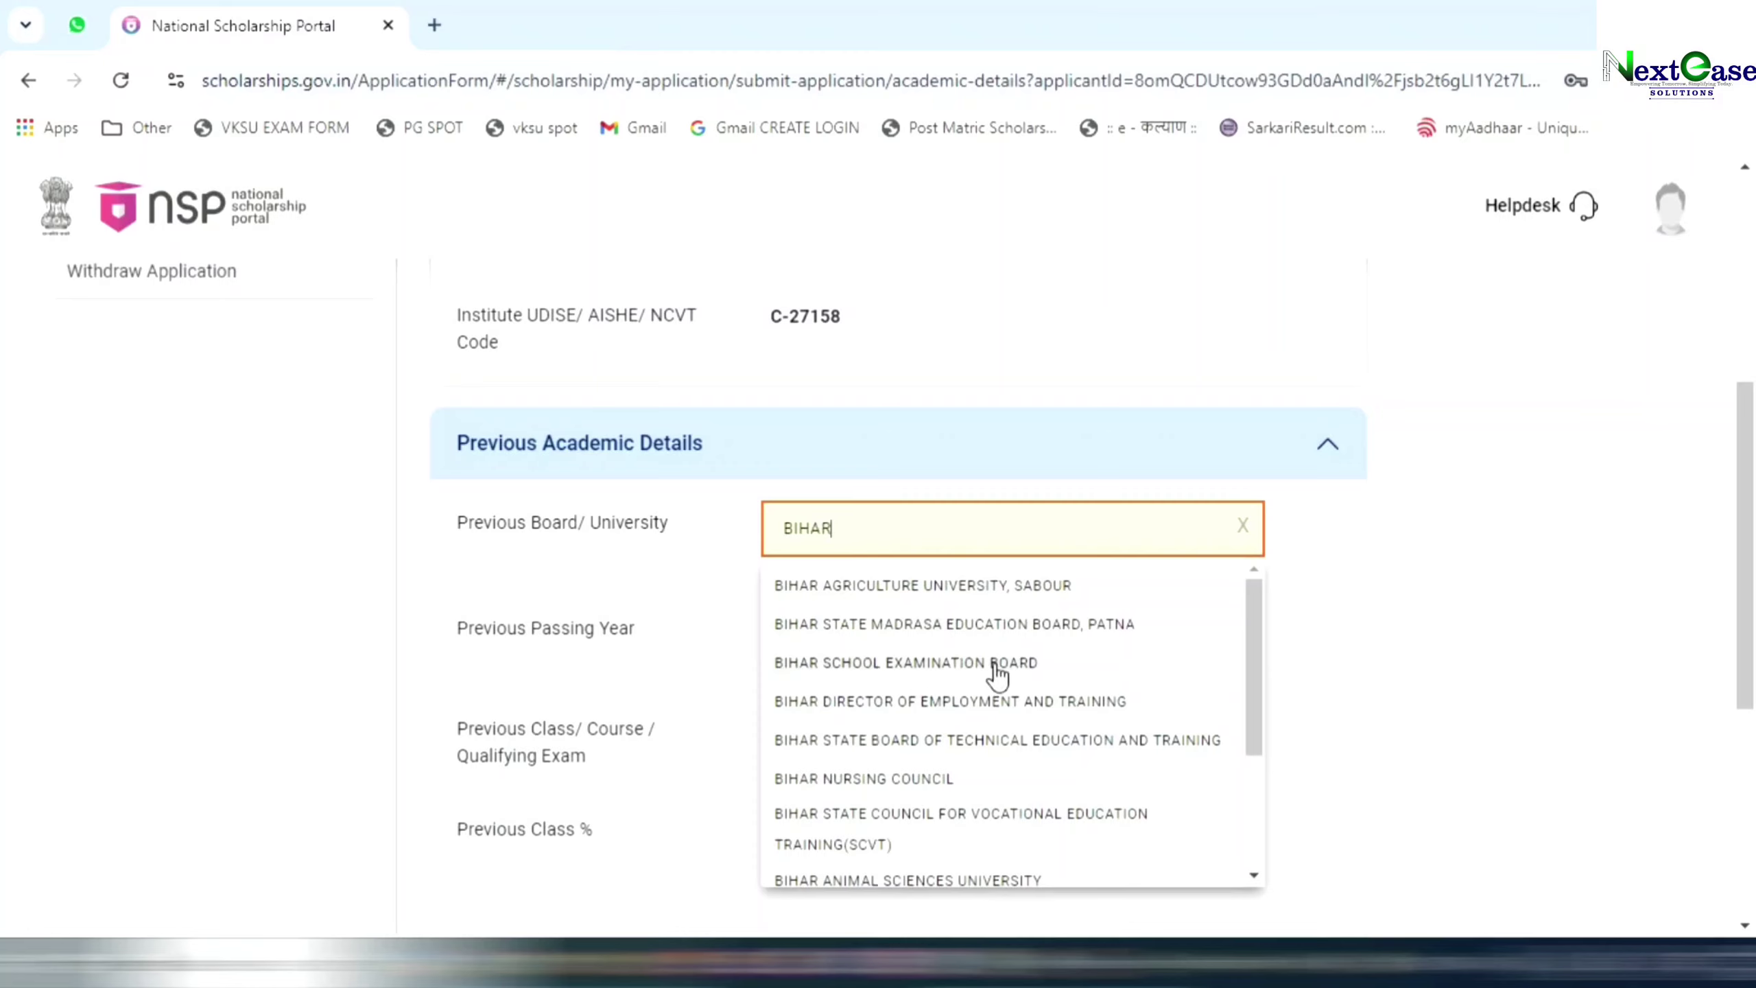
pyautogui.click(970, 671)
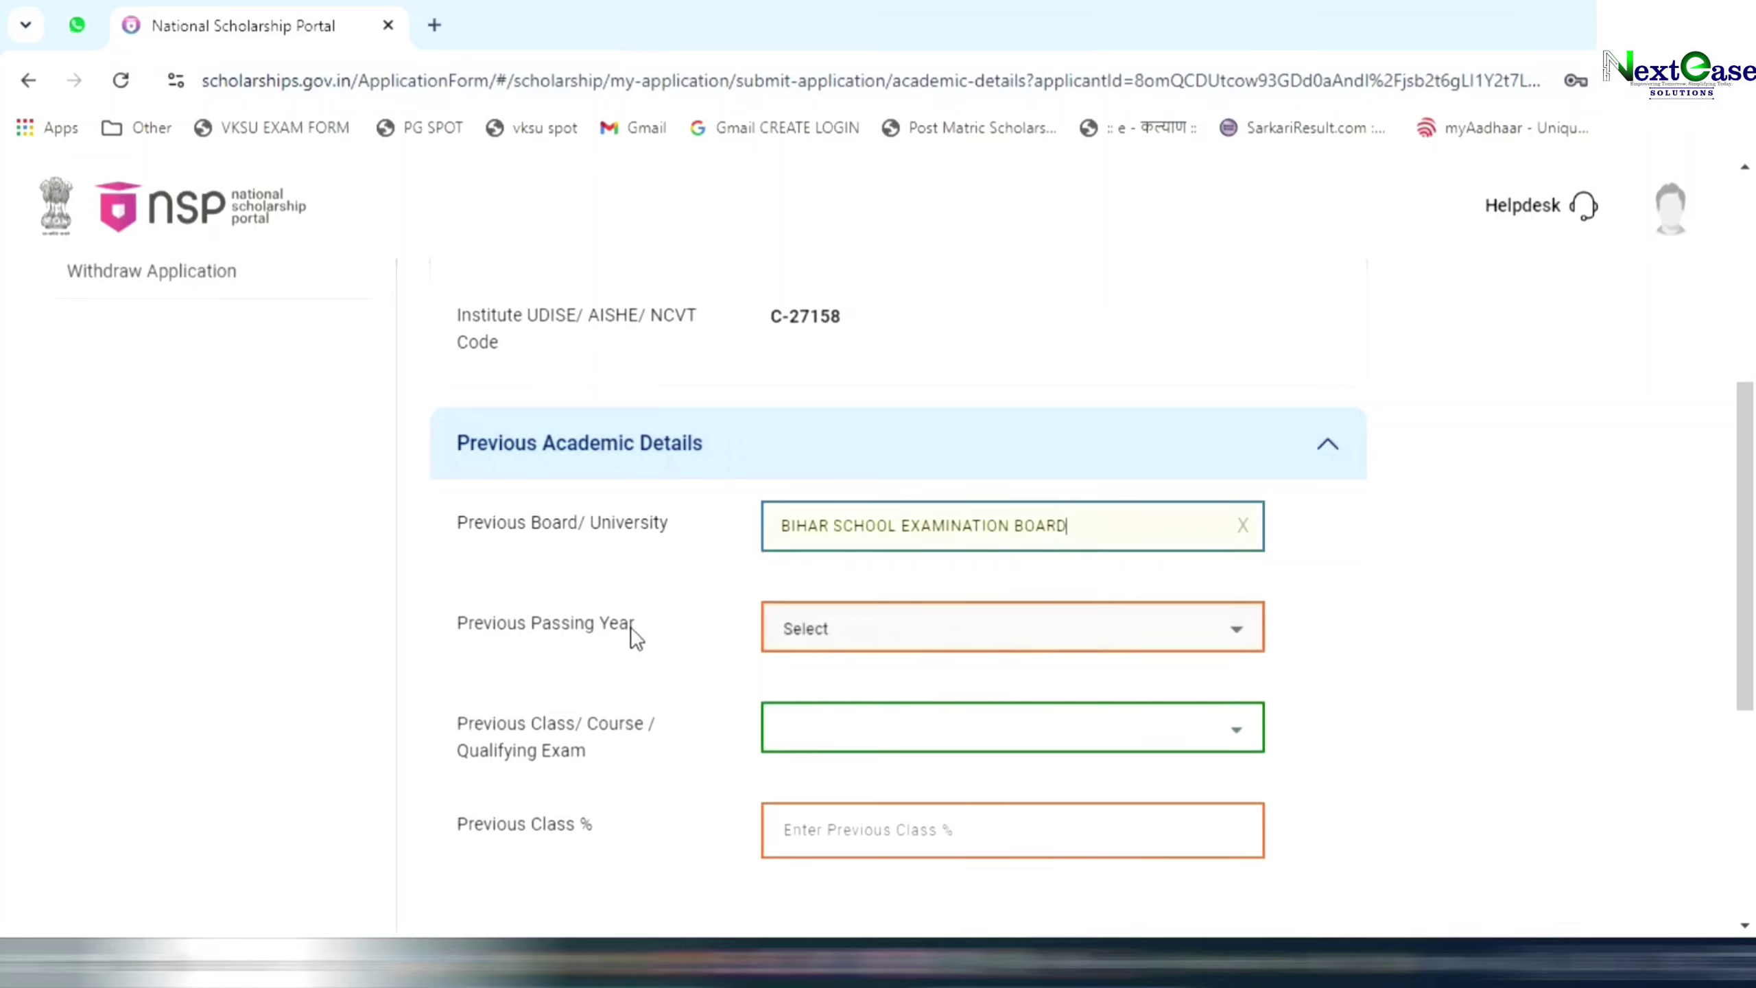
# Set the Previous Passing Year to 2024 and the Previous Class/Course/Qualifying Exam to HSC/Intermediate [12th]/Equivalent.
pyautogui.click(879, 633)
pyautogui.click(802, 325)
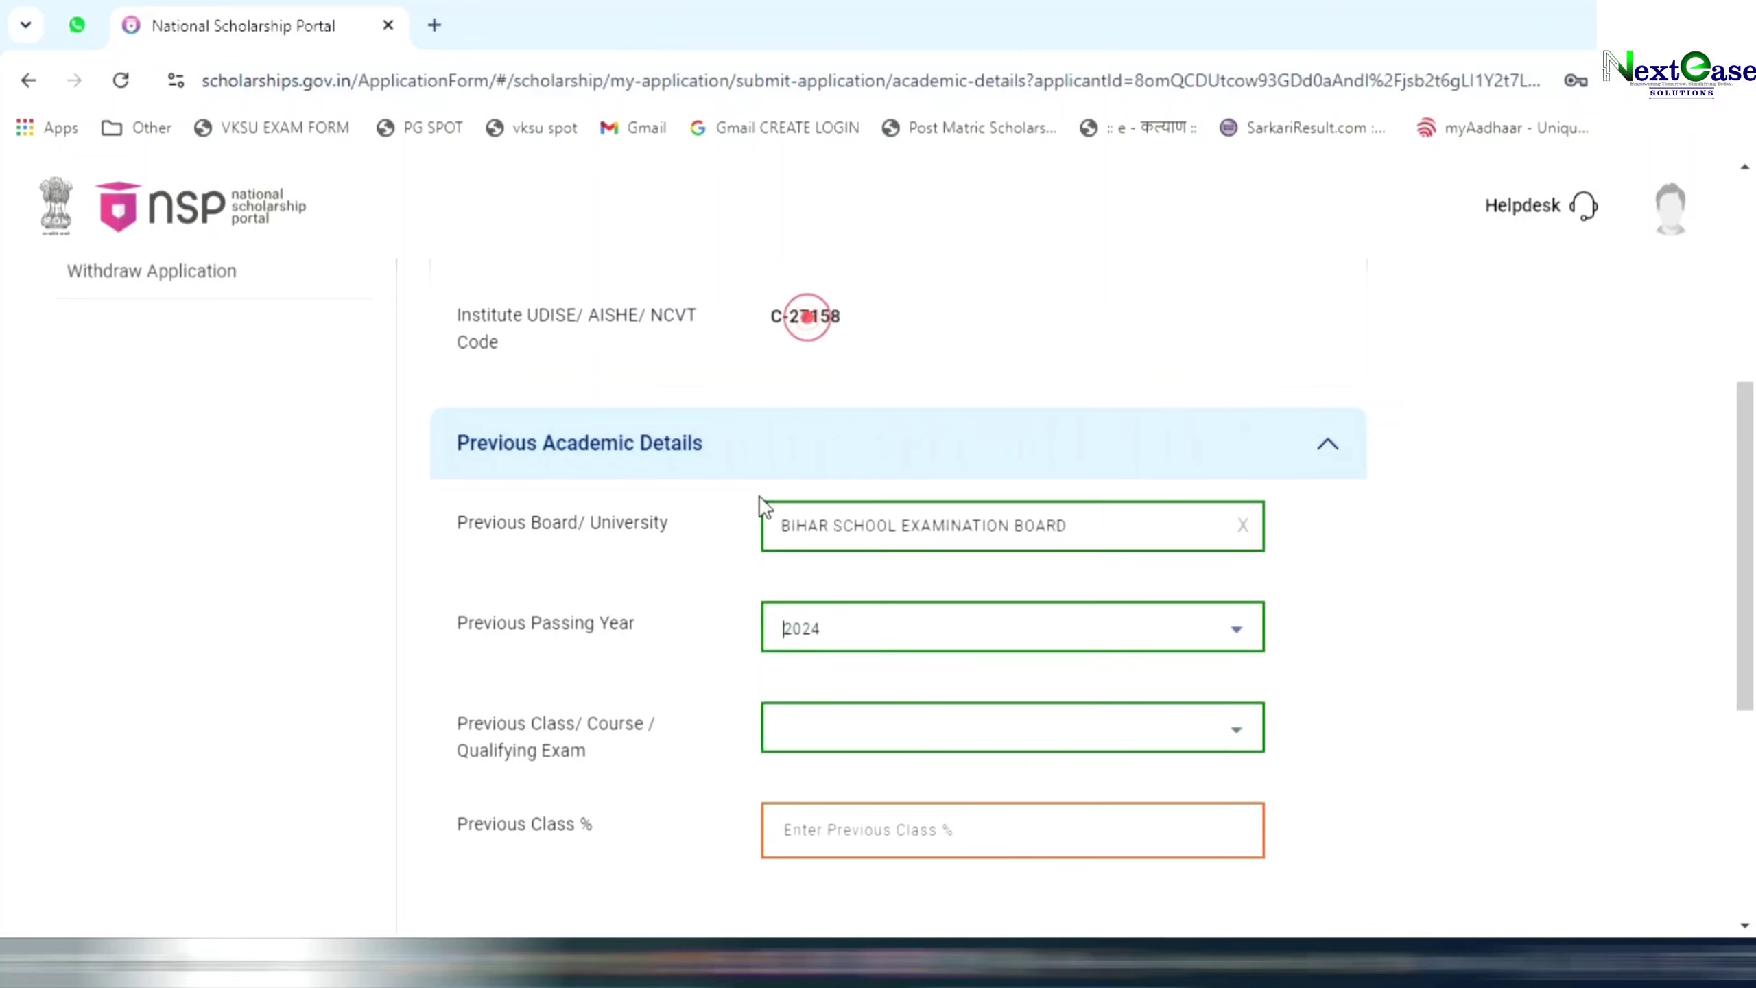
pyautogui.scroll(-2, 737, 561)
pyautogui.scroll(-1, 736, 560)
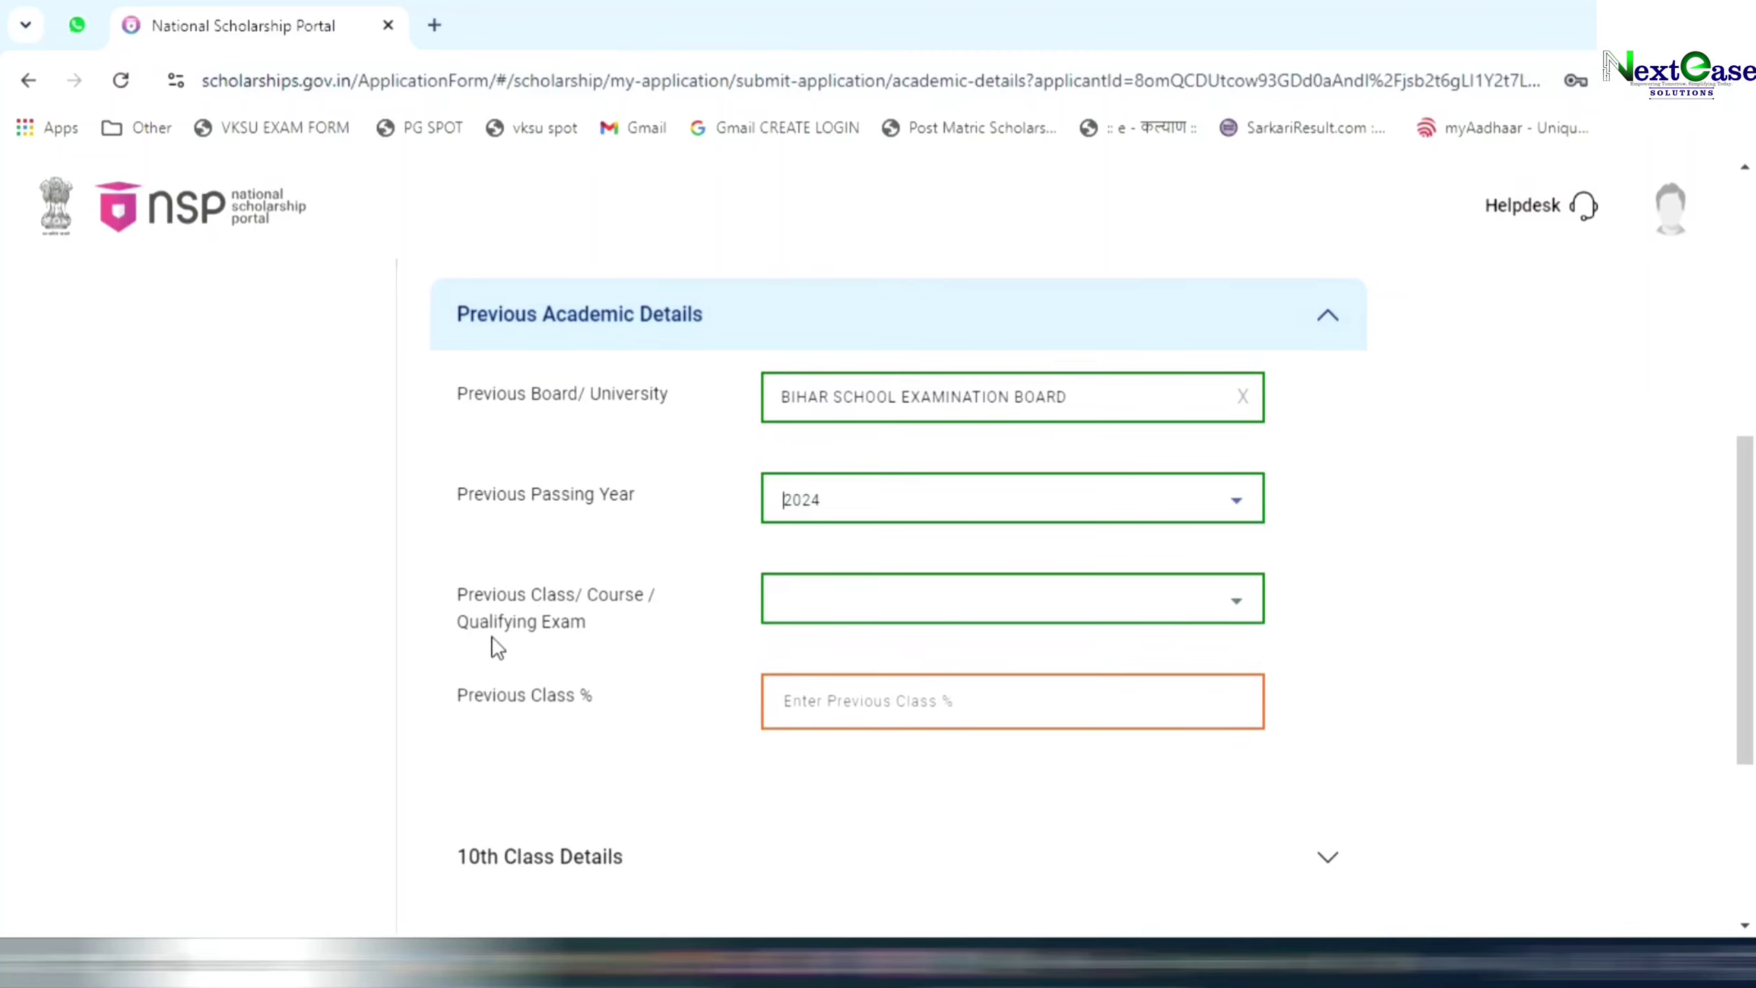
pyautogui.click(812, 605)
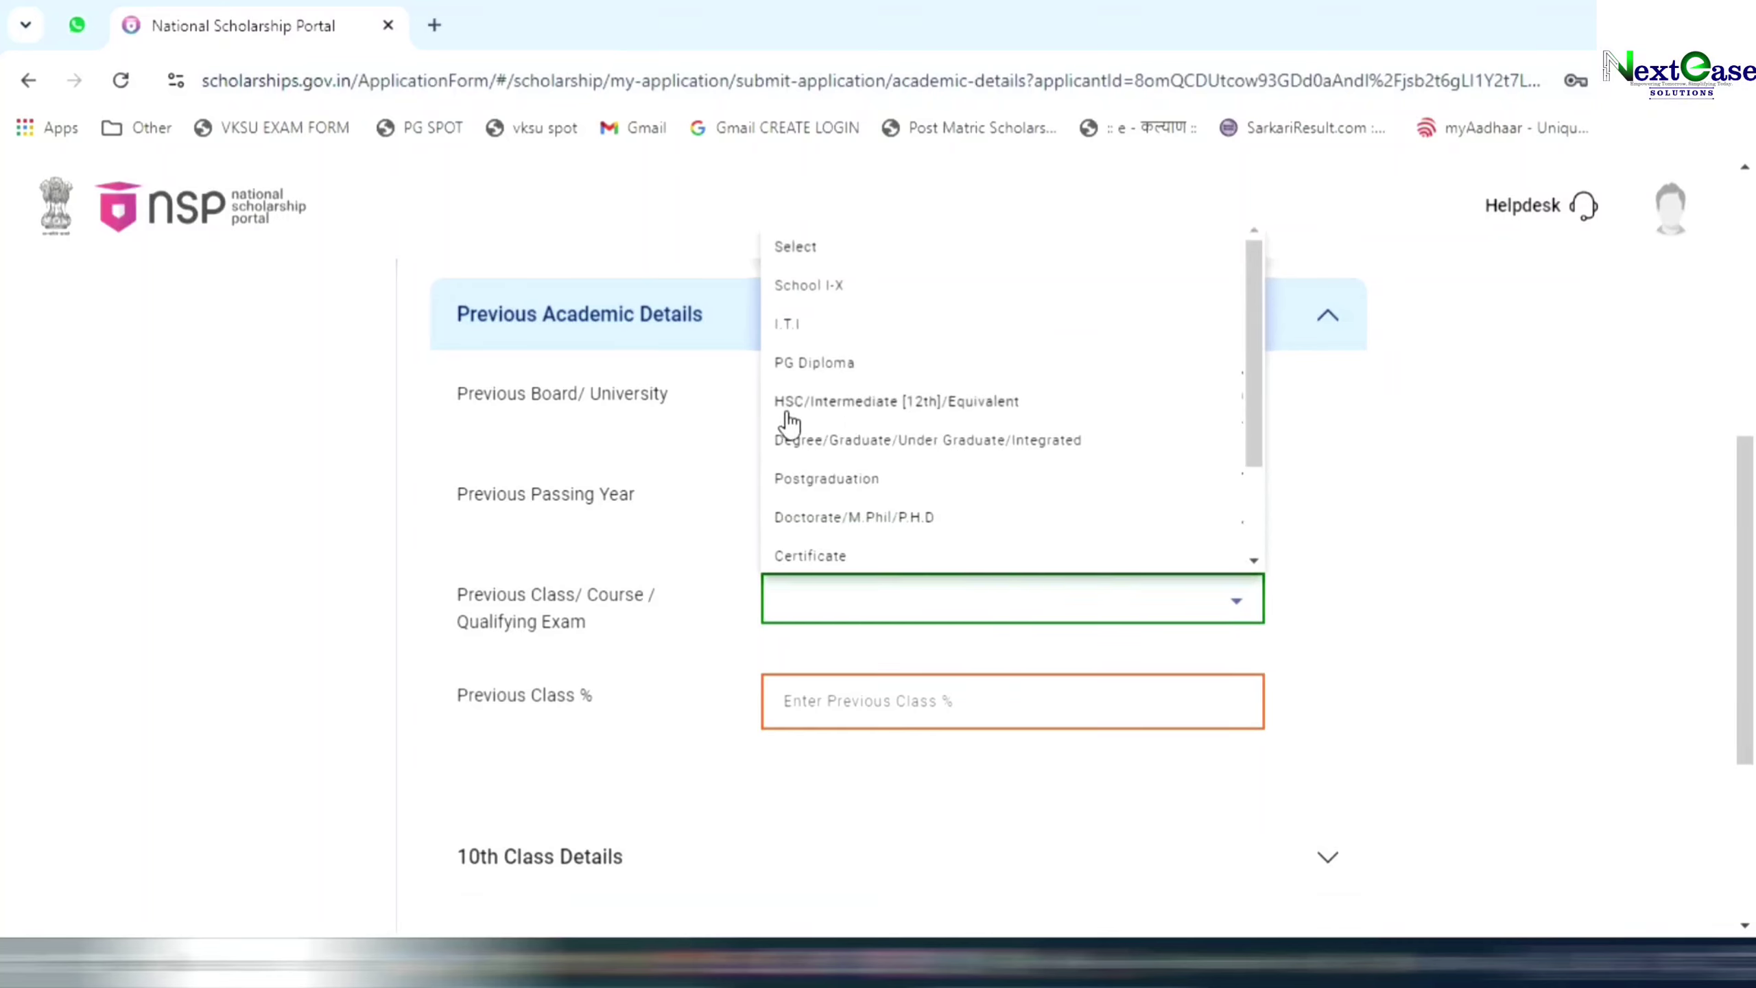
pyautogui.click(927, 403)
pyautogui.scroll(-2, 727, 536)
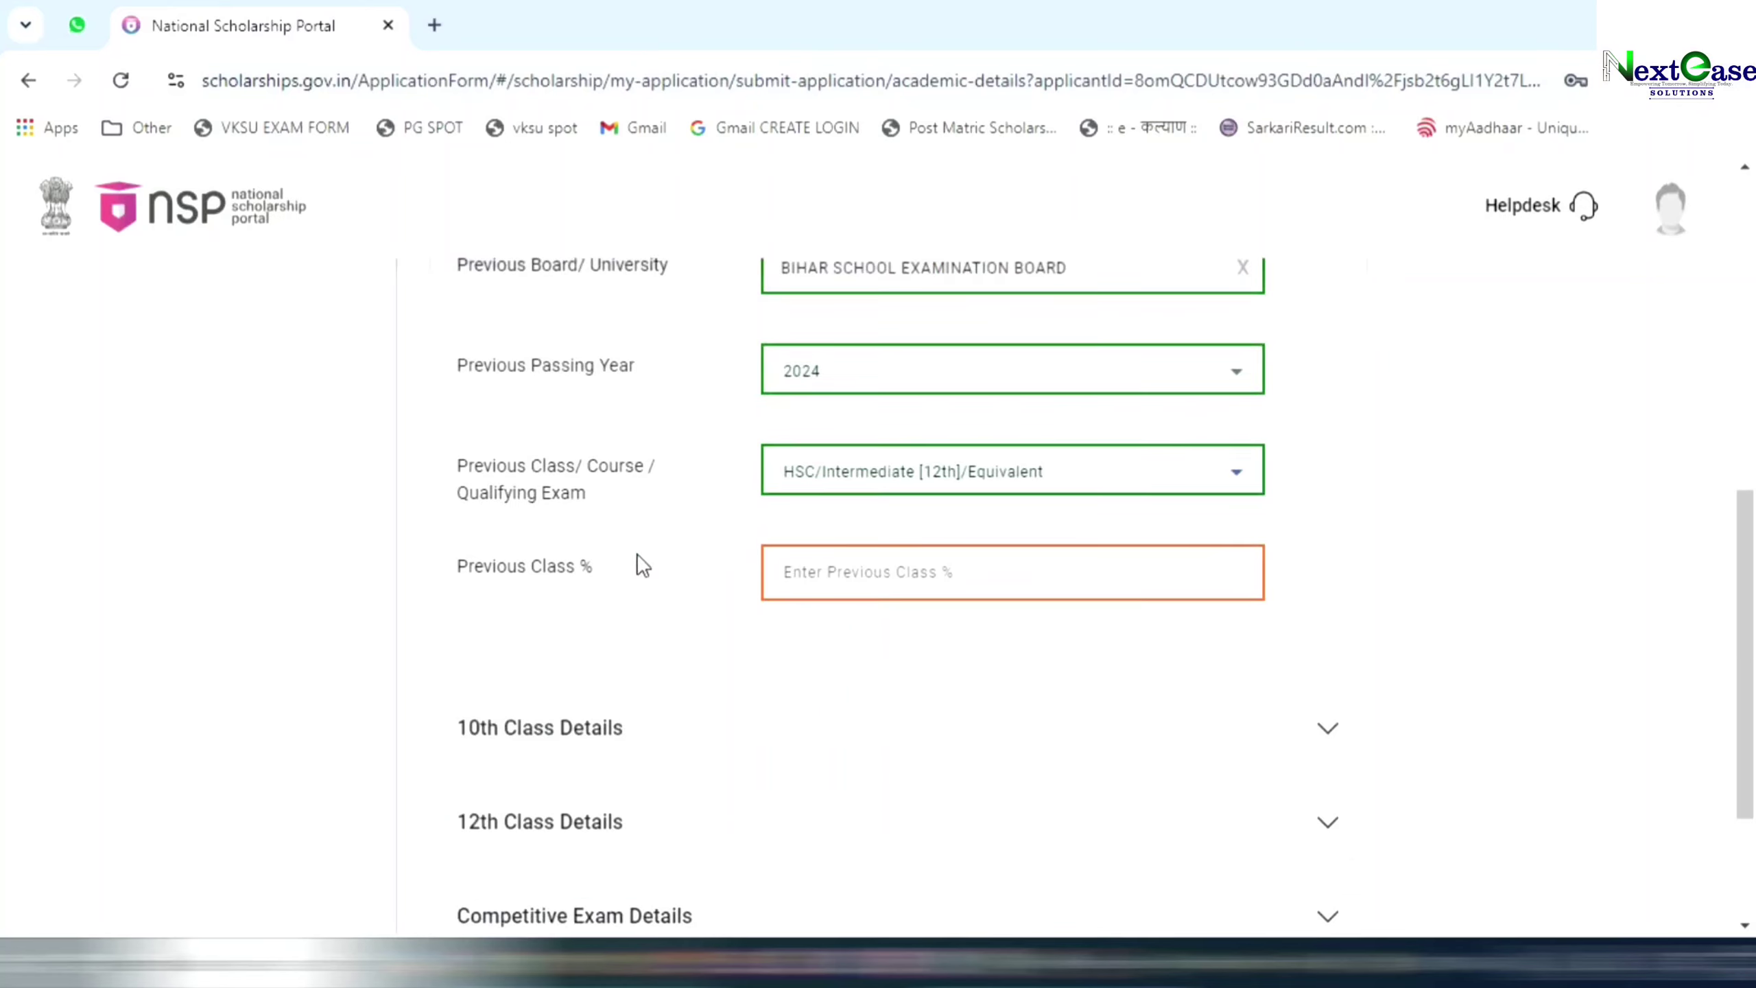
pyautogui.click(839, 569)
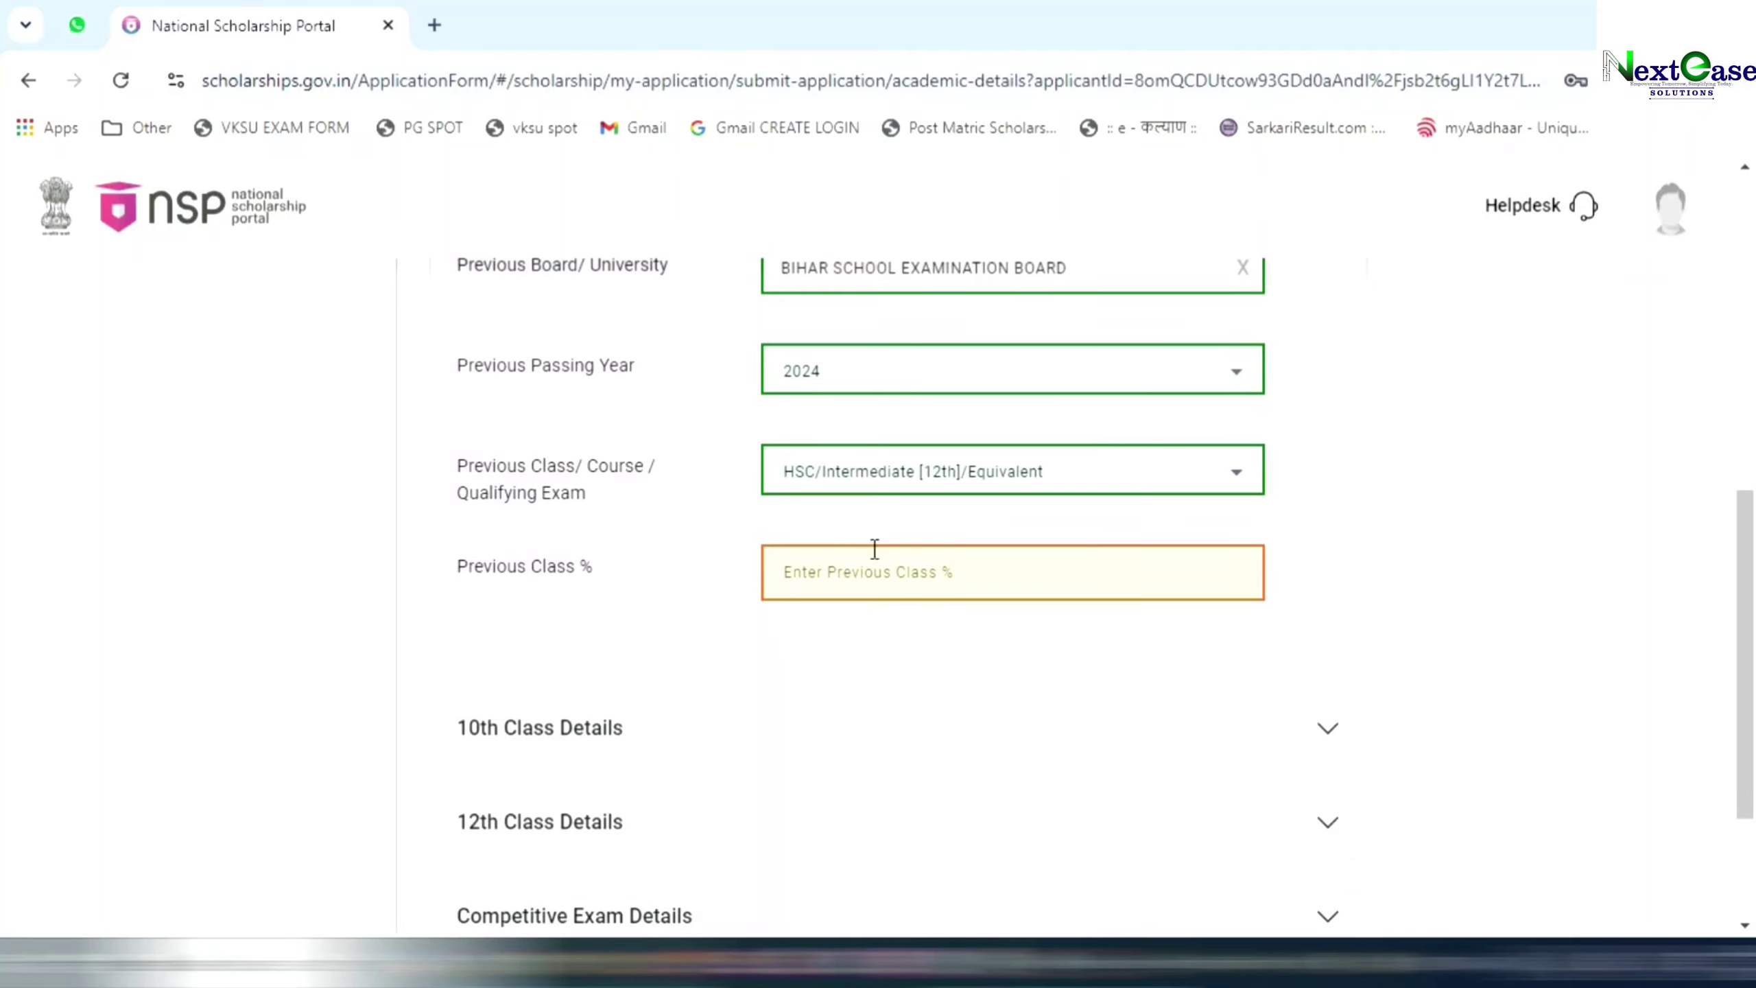
pyautogui.scroll(-2, 635, 584)
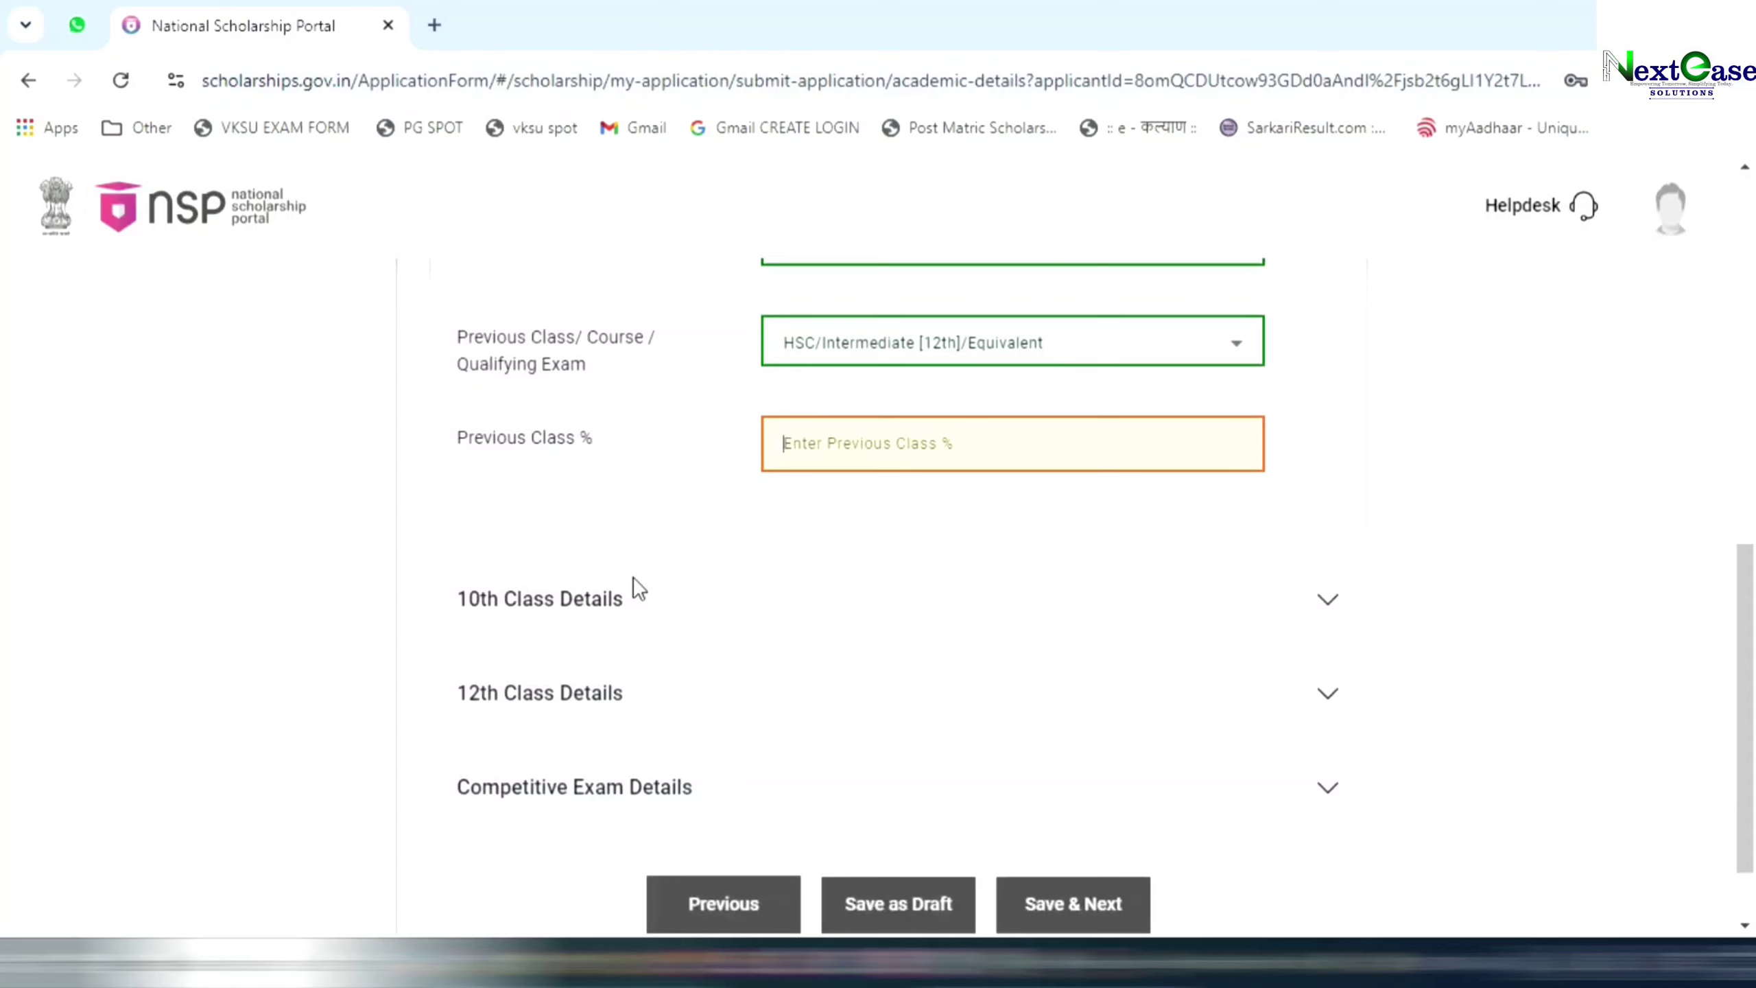
# Expand 10th Class Details and set its Year of Passing to 2022.
pyautogui.click(608, 608)
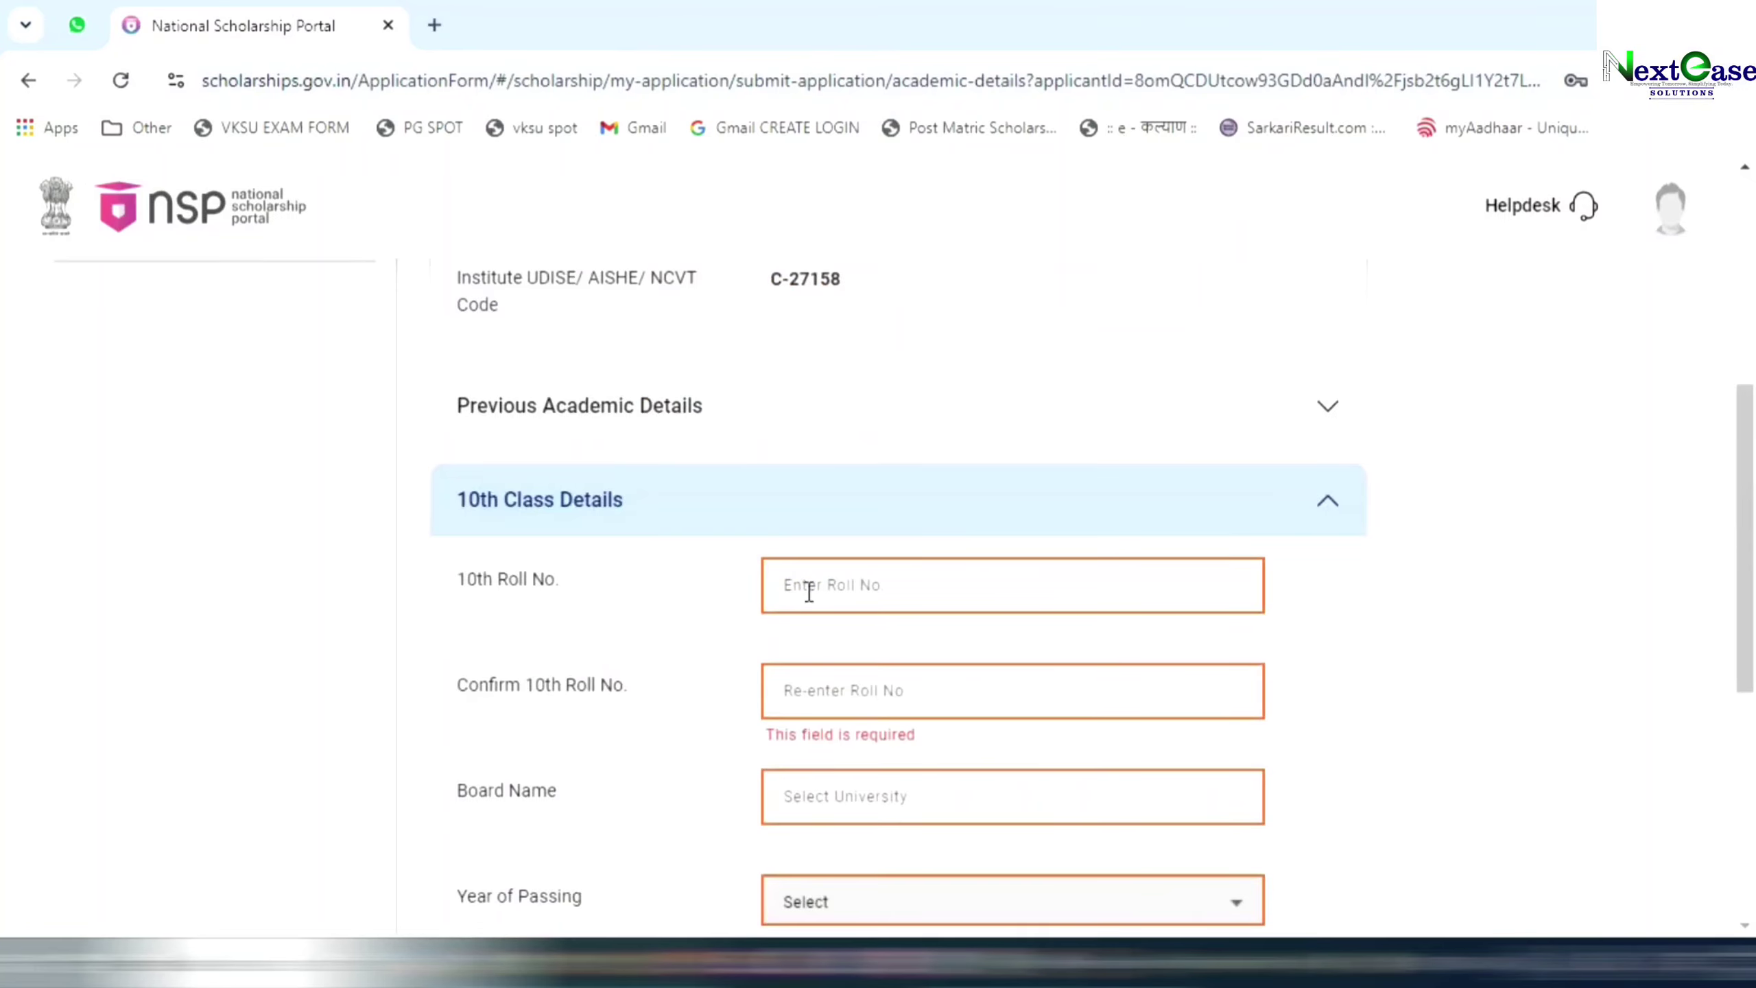
pyautogui.click(836, 684)
pyautogui.scroll(-2, 830, 692)
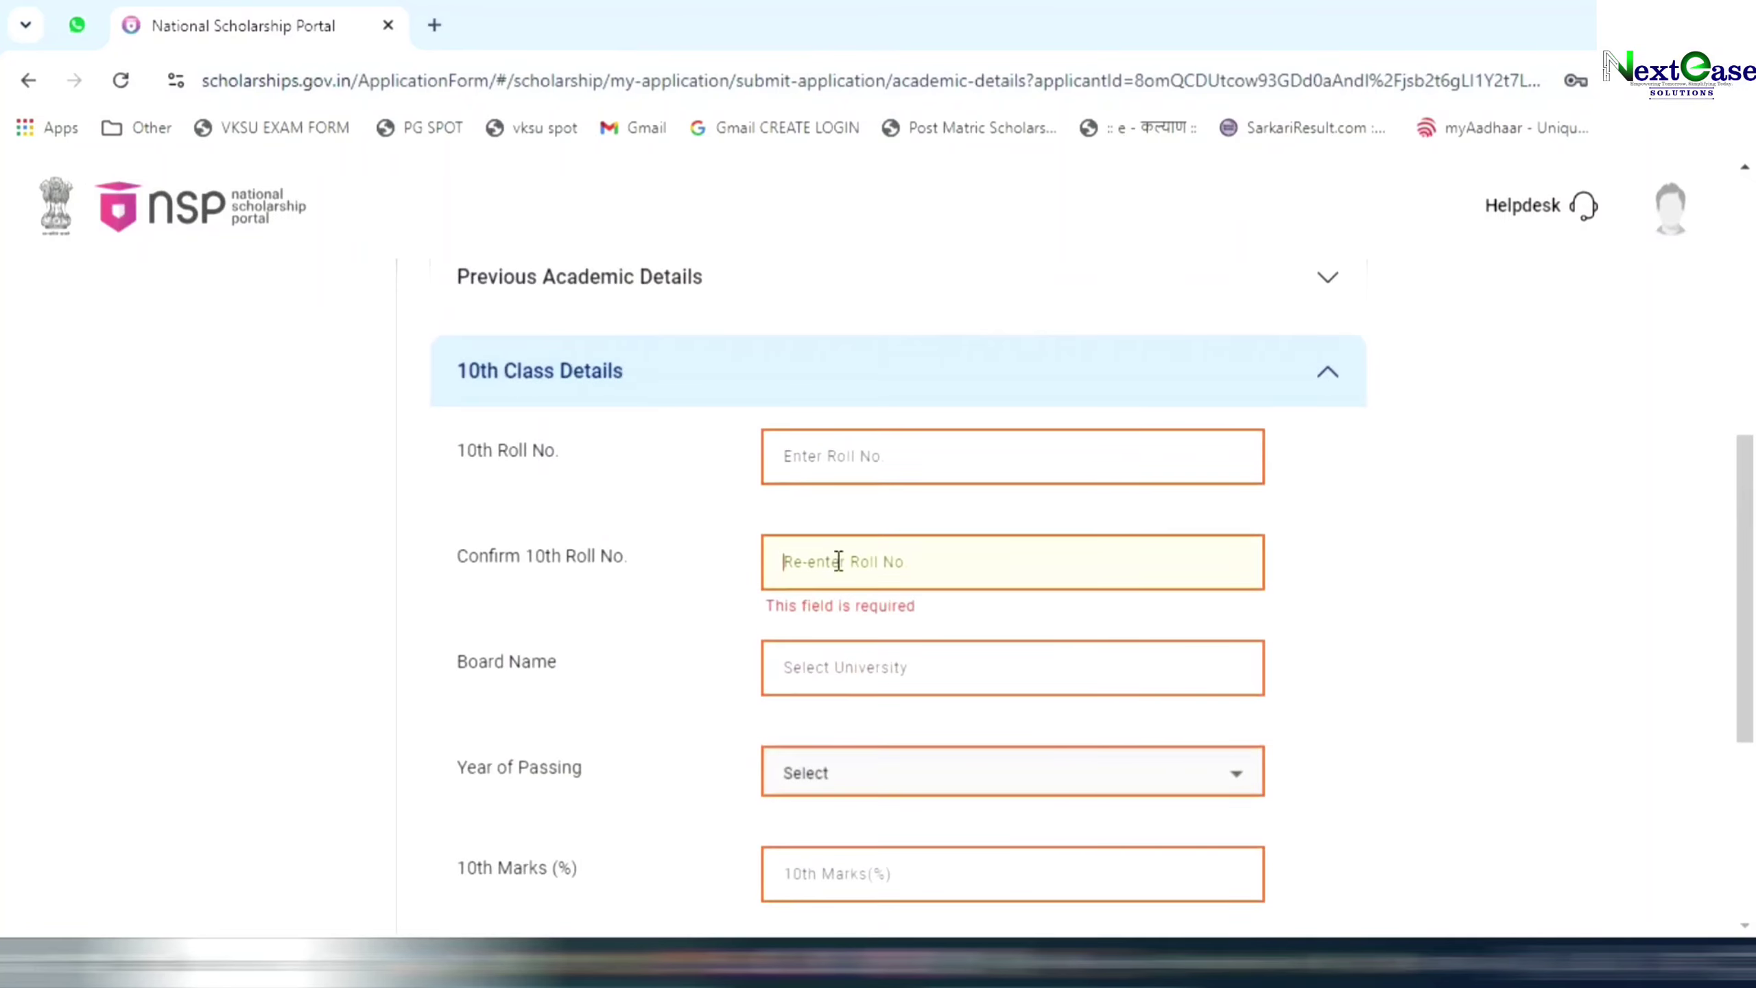
pyautogui.click(809, 678)
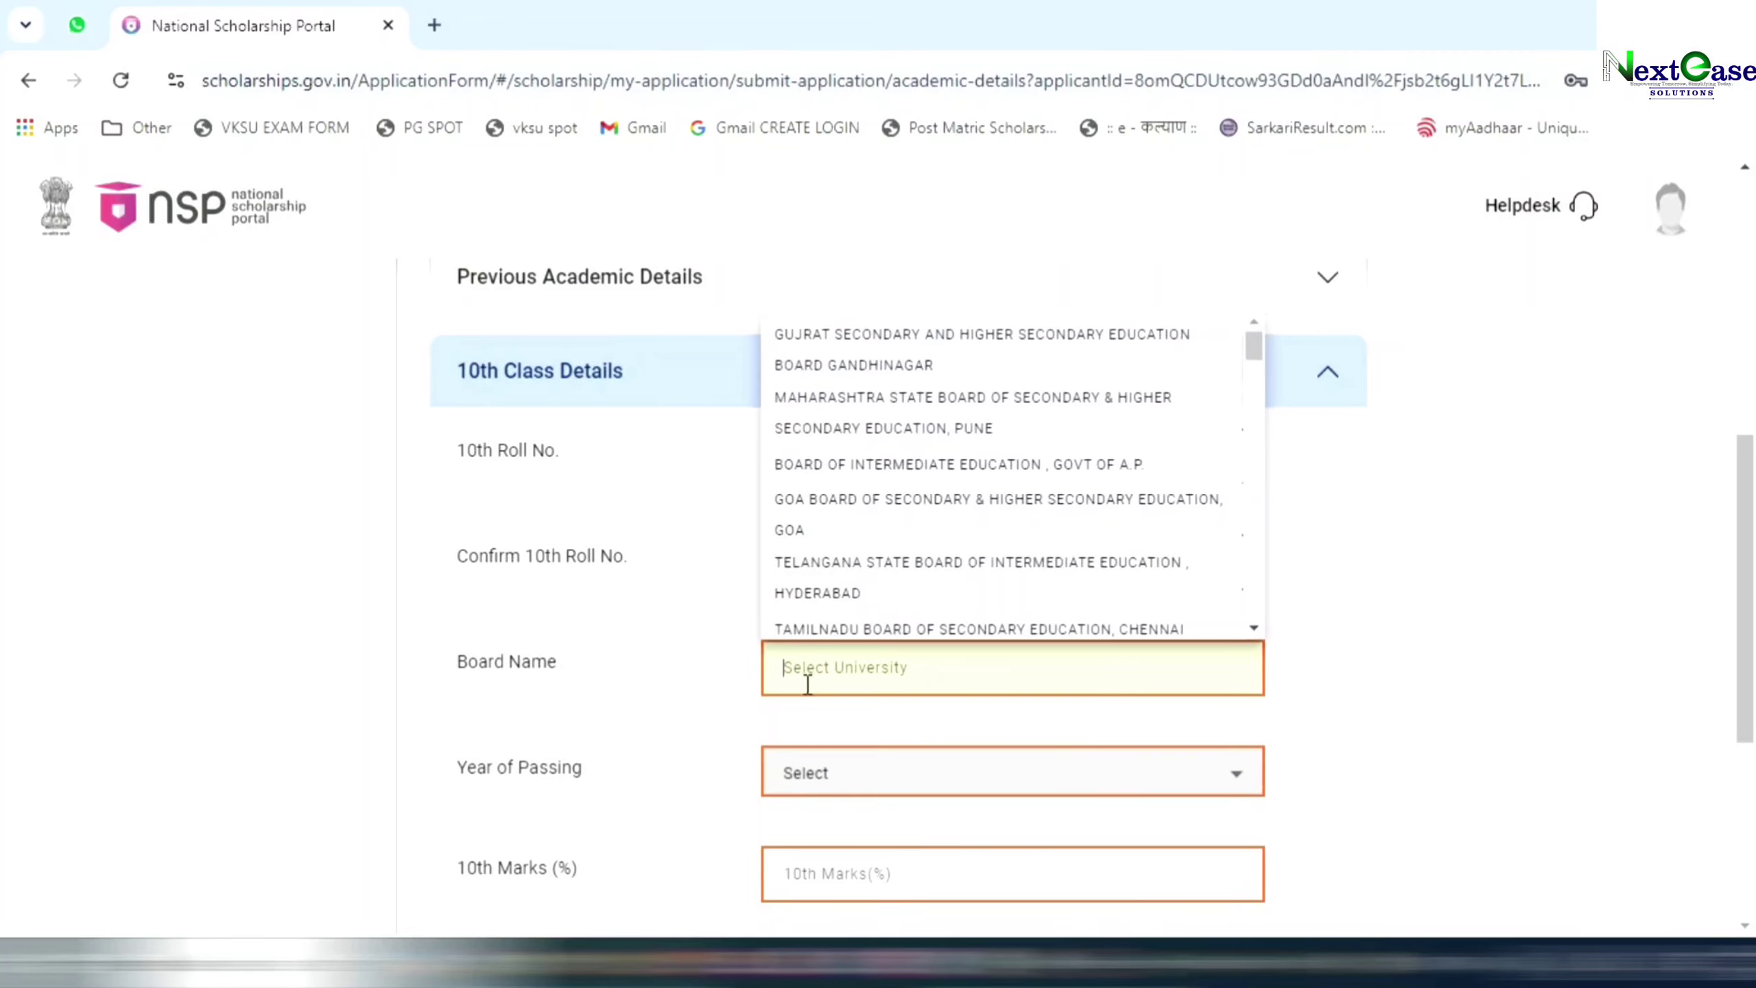
pyautogui.click(805, 684)
pyautogui.click(668, 670)
pyautogui.click(848, 769)
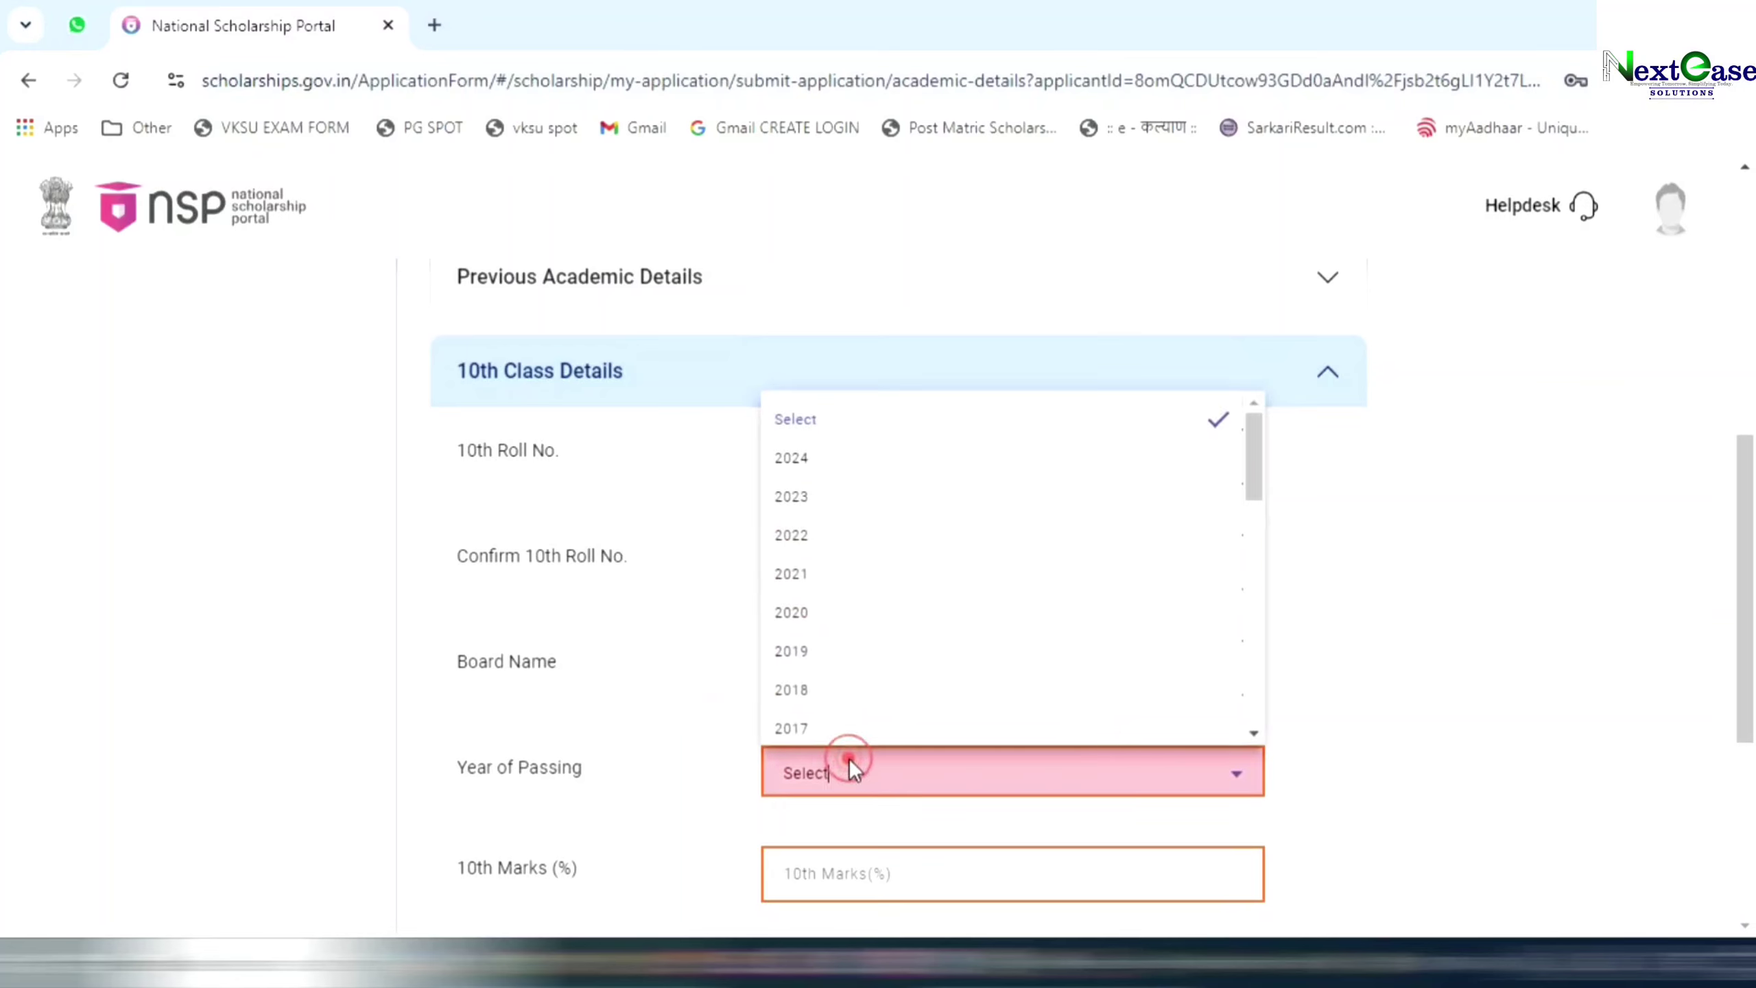
pyautogui.click(808, 537)
pyautogui.scroll(-4, 753, 720)
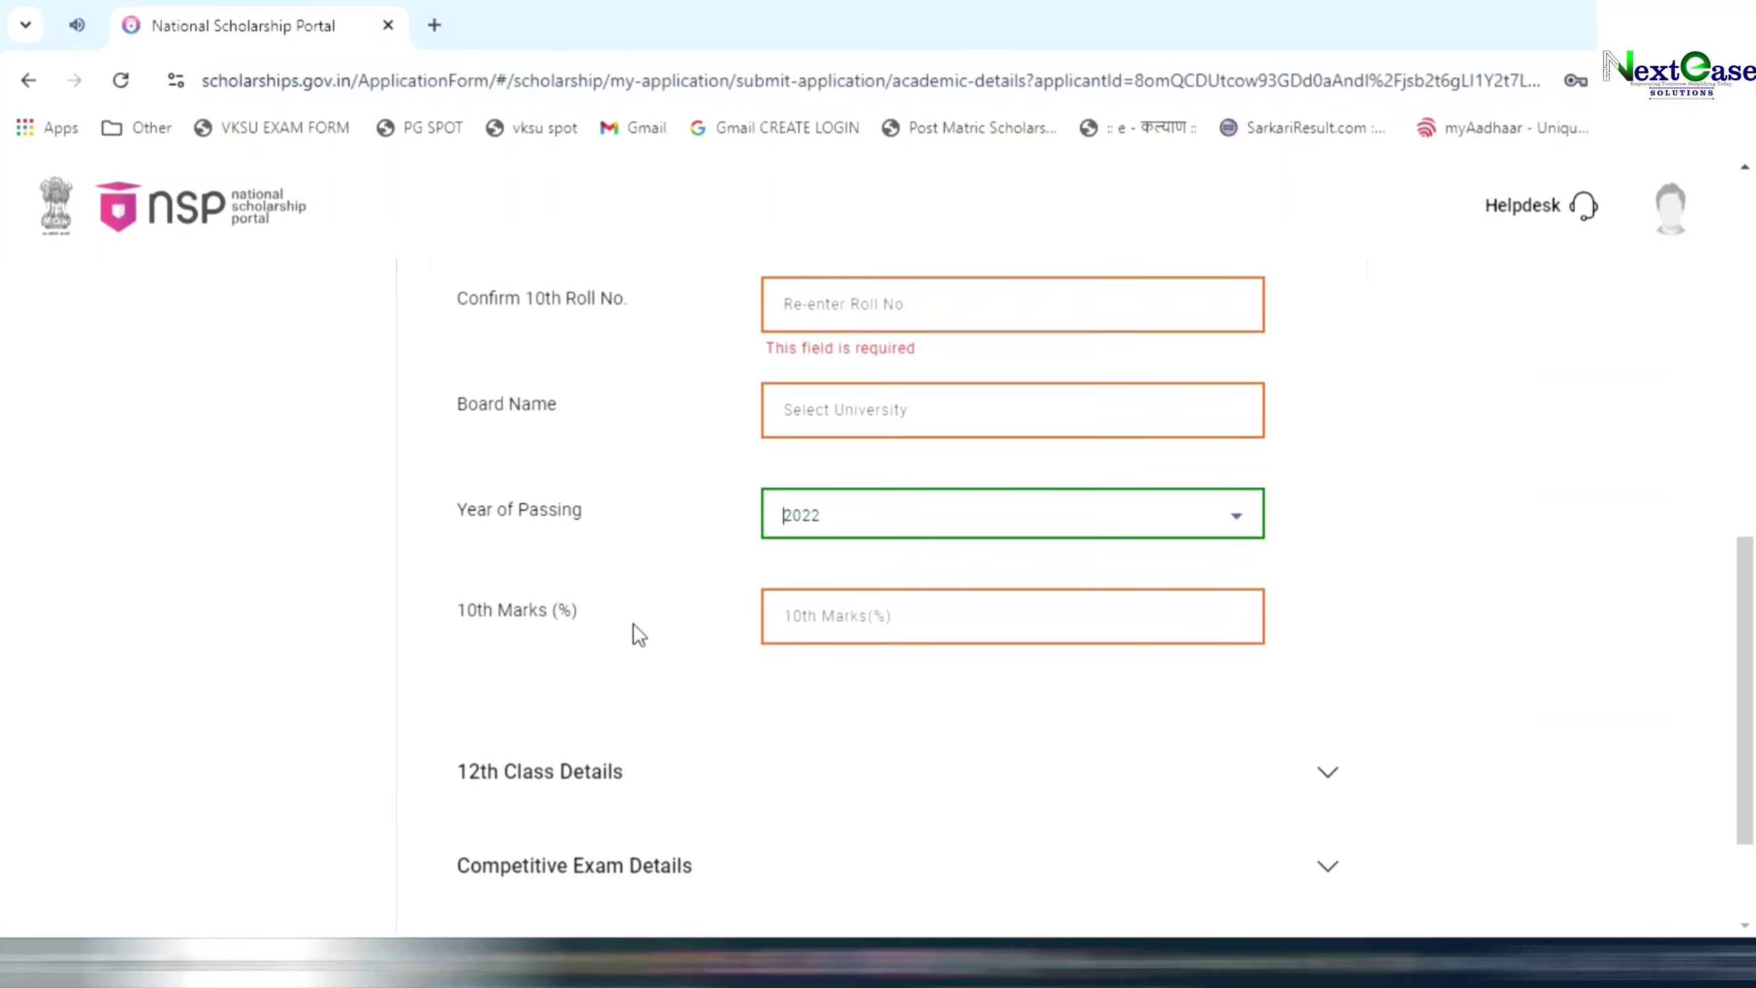
pyautogui.click(830, 619)
pyautogui.scroll(-2, 857, 618)
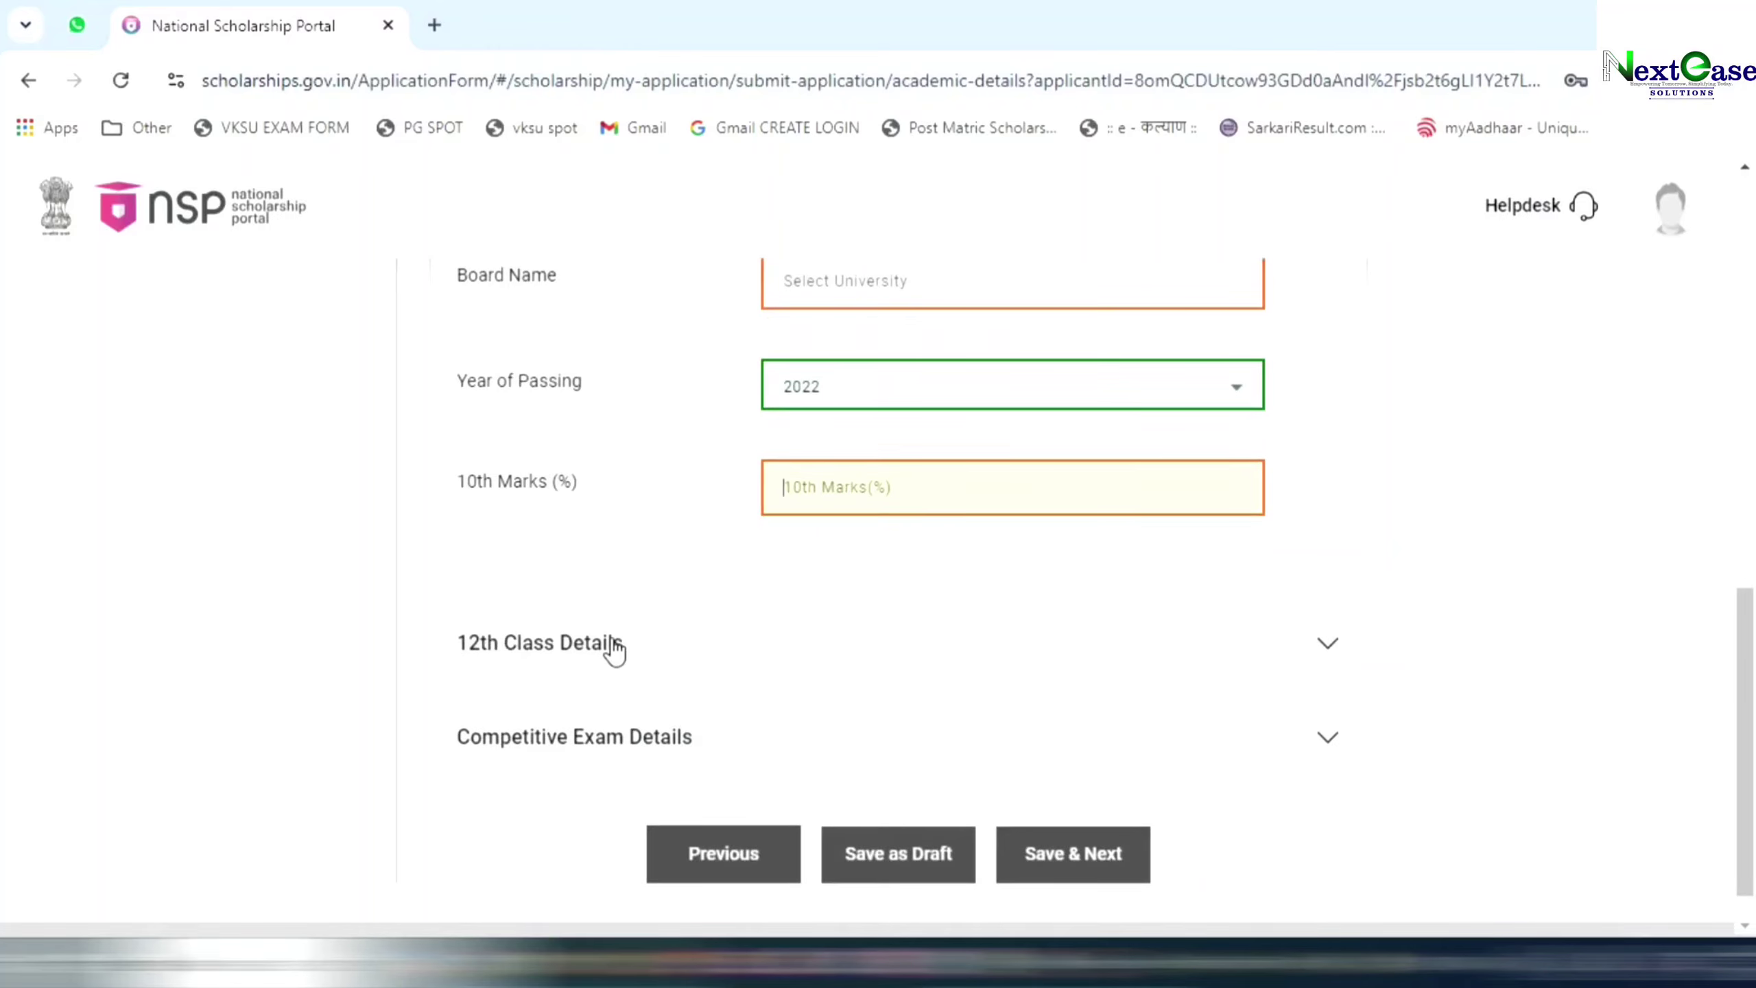
# Expand 12th Class Details and read the 12th Class Roll No. notice on the Rollcode-RollNo format for Bihar Board students.
pyautogui.scroll(8, 717, 651)
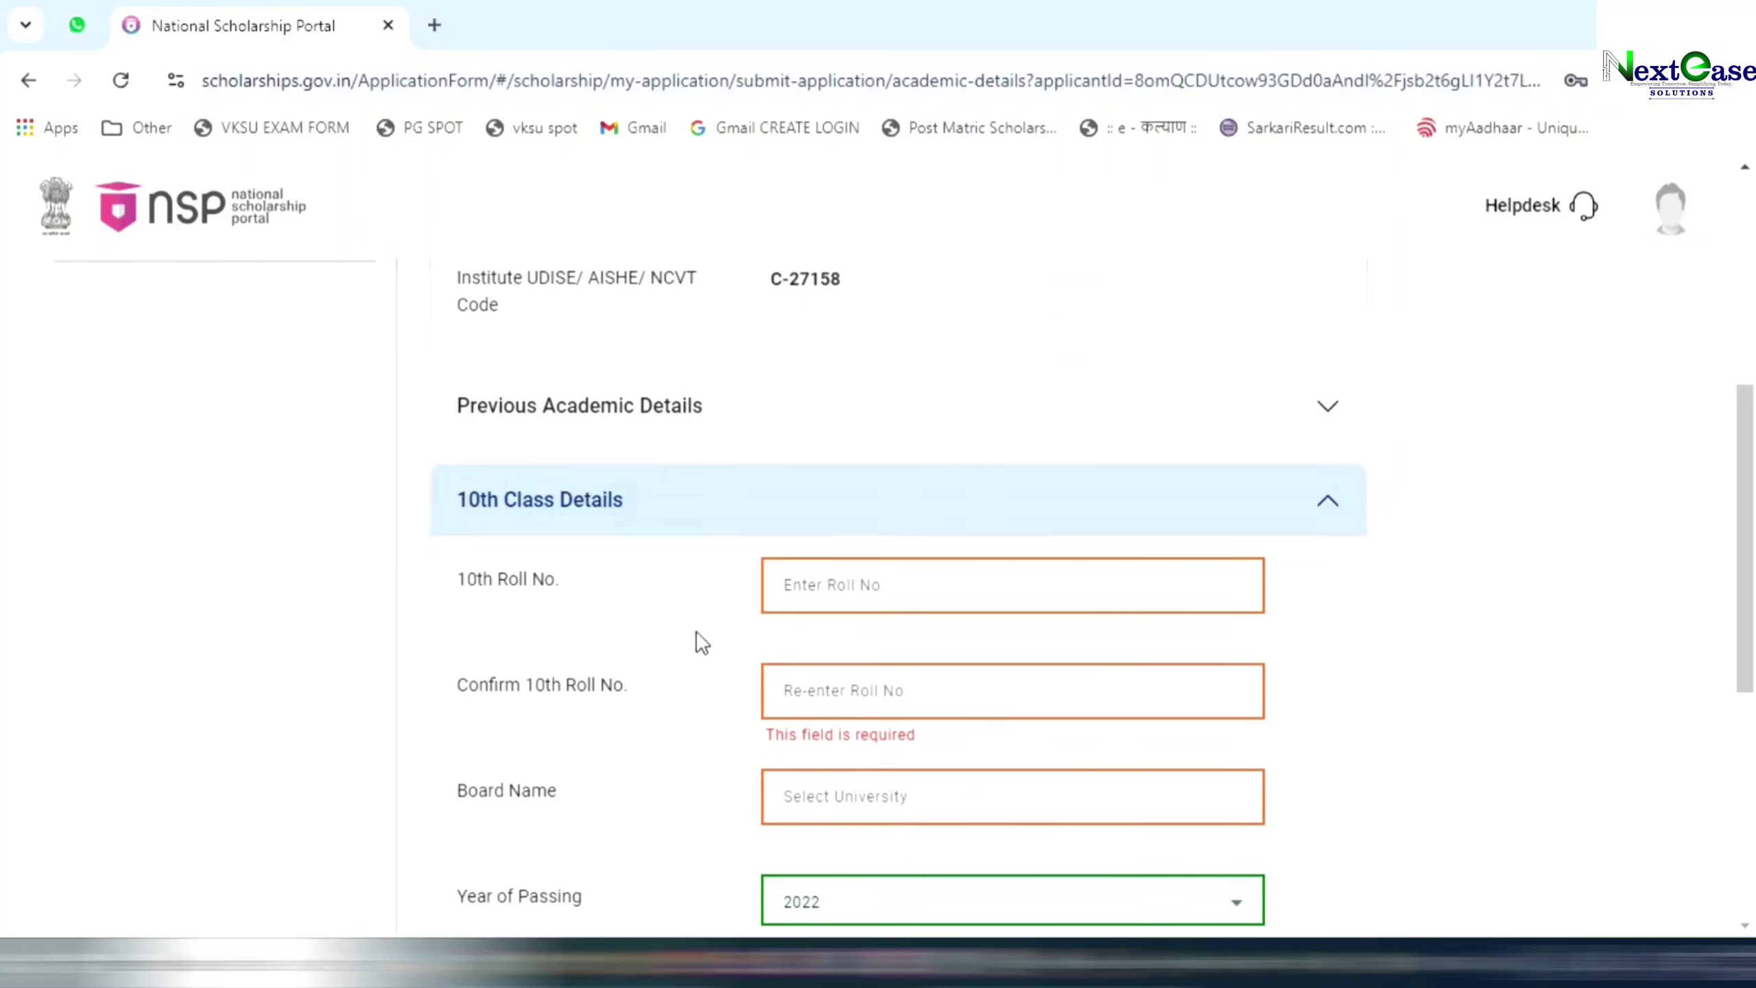
pyautogui.scroll(-8, 696, 632)
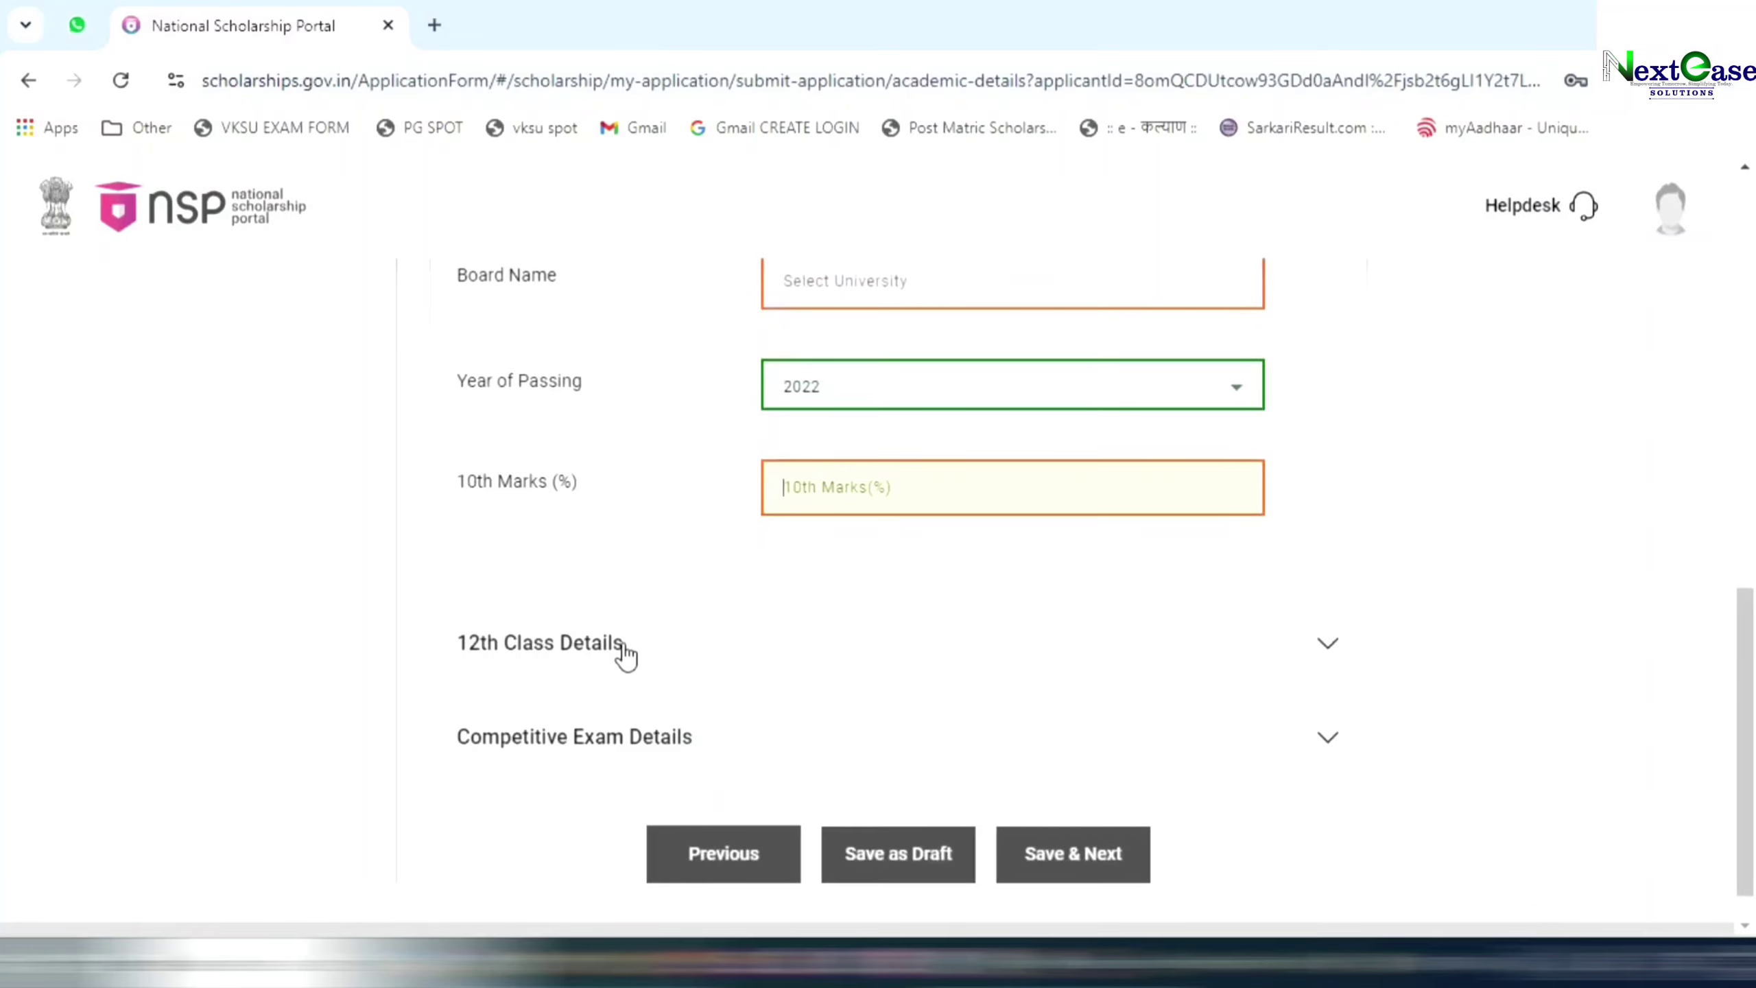
pyautogui.scroll(8, 627, 459)
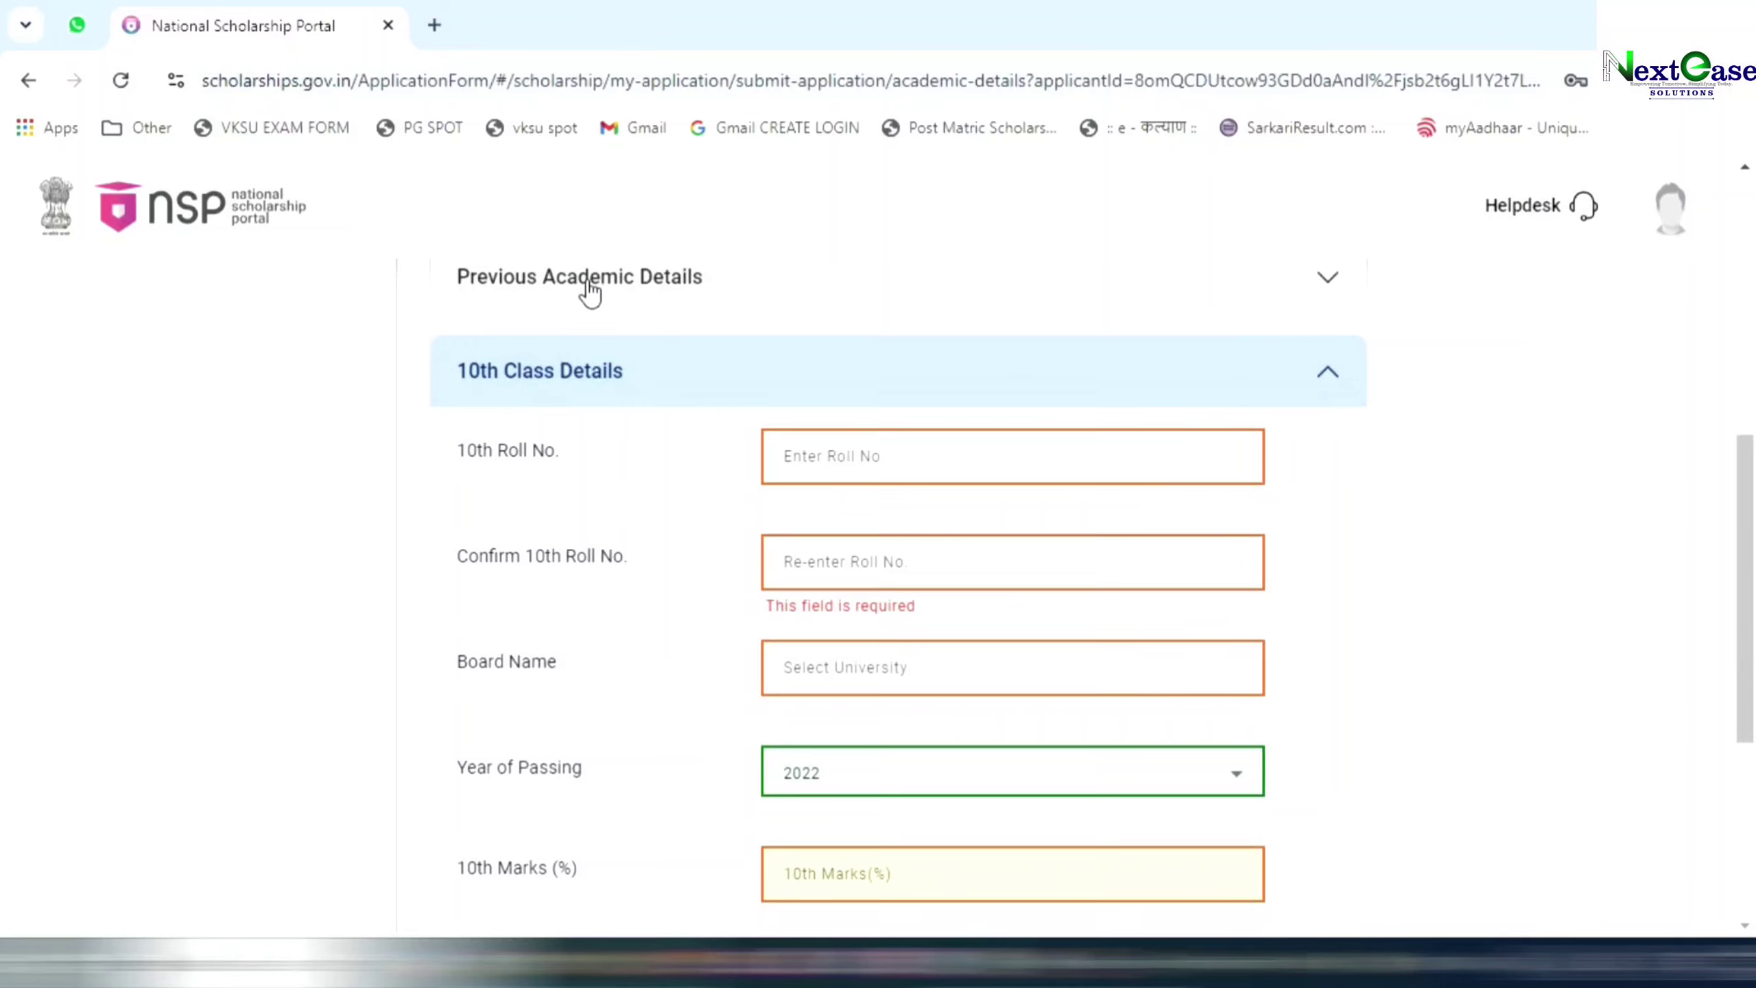
pyautogui.scroll(-8, 652, 434)
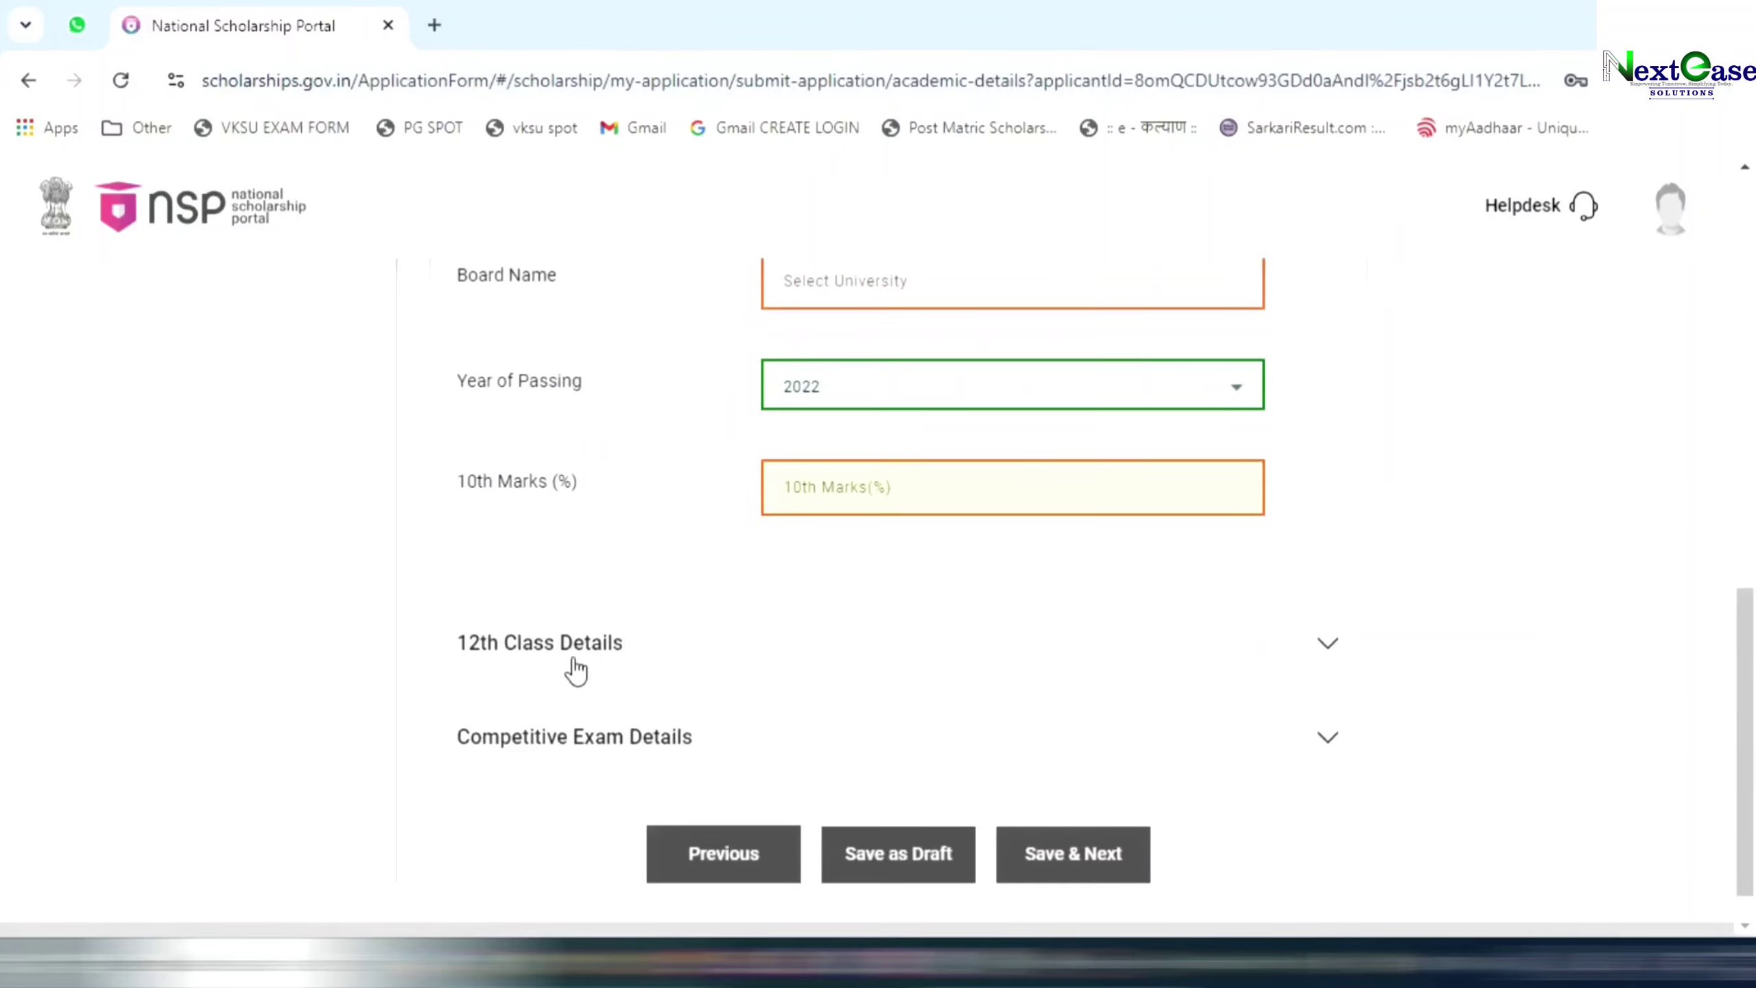
pyautogui.click(643, 652)
pyautogui.scroll(2, 702, 626)
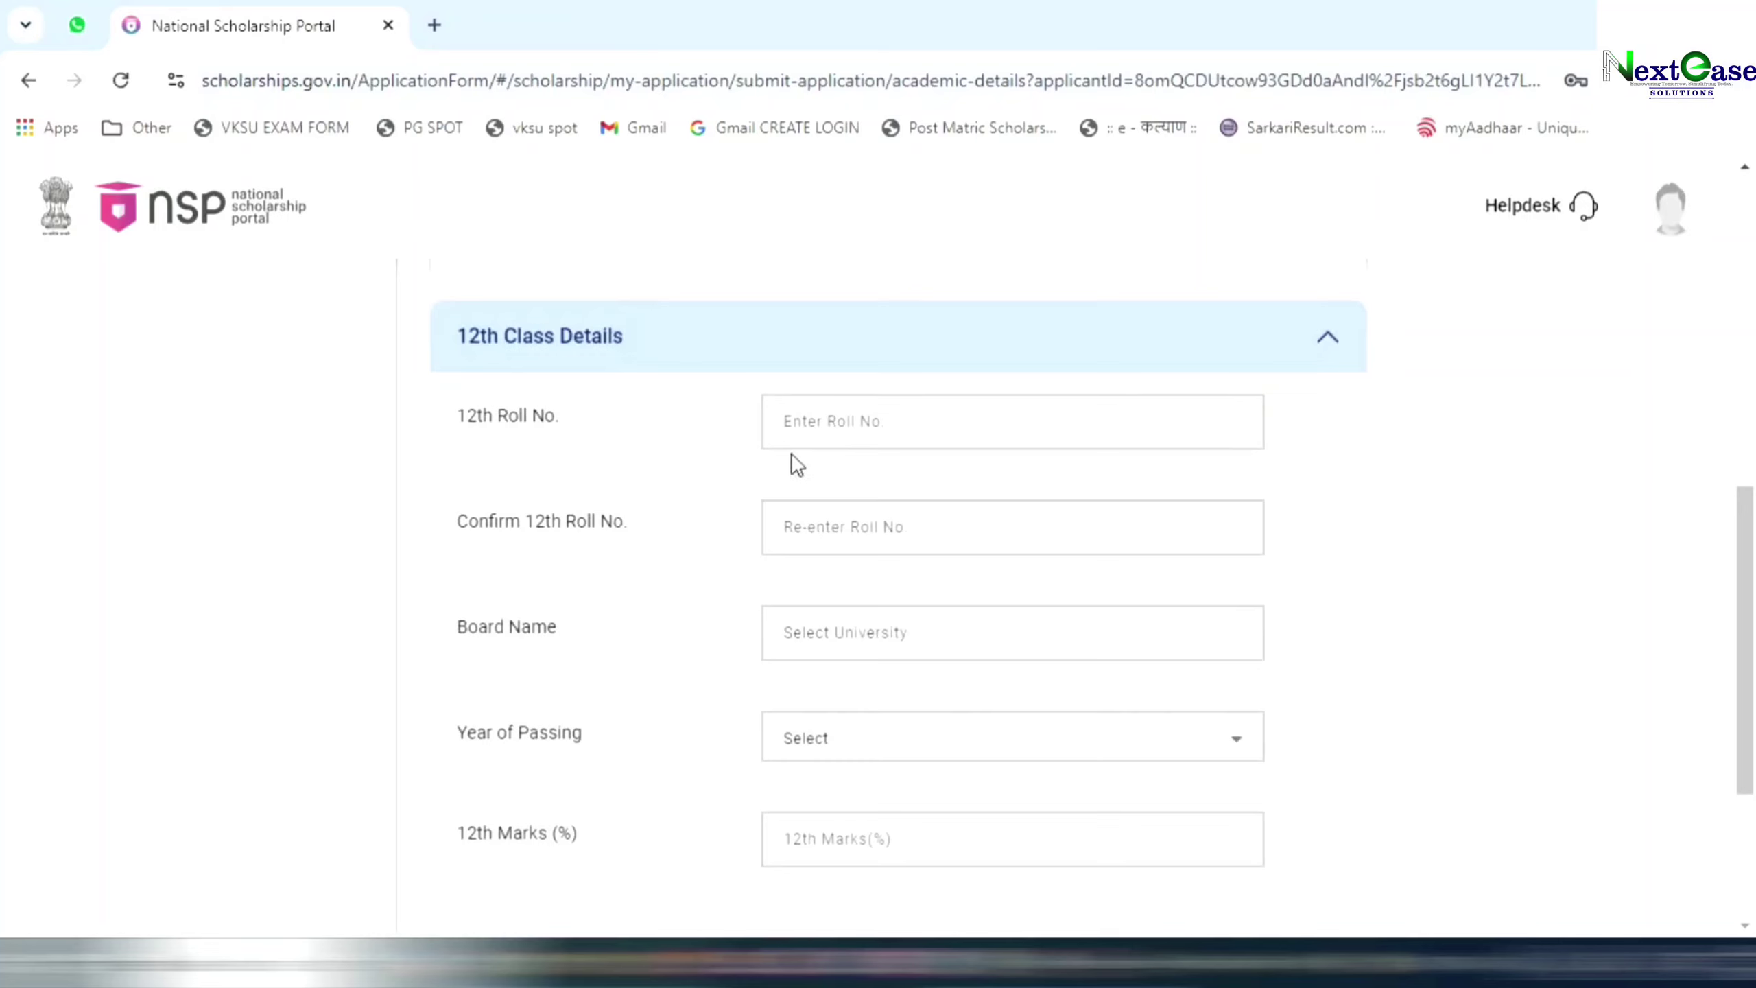
pyautogui.click(839, 419)
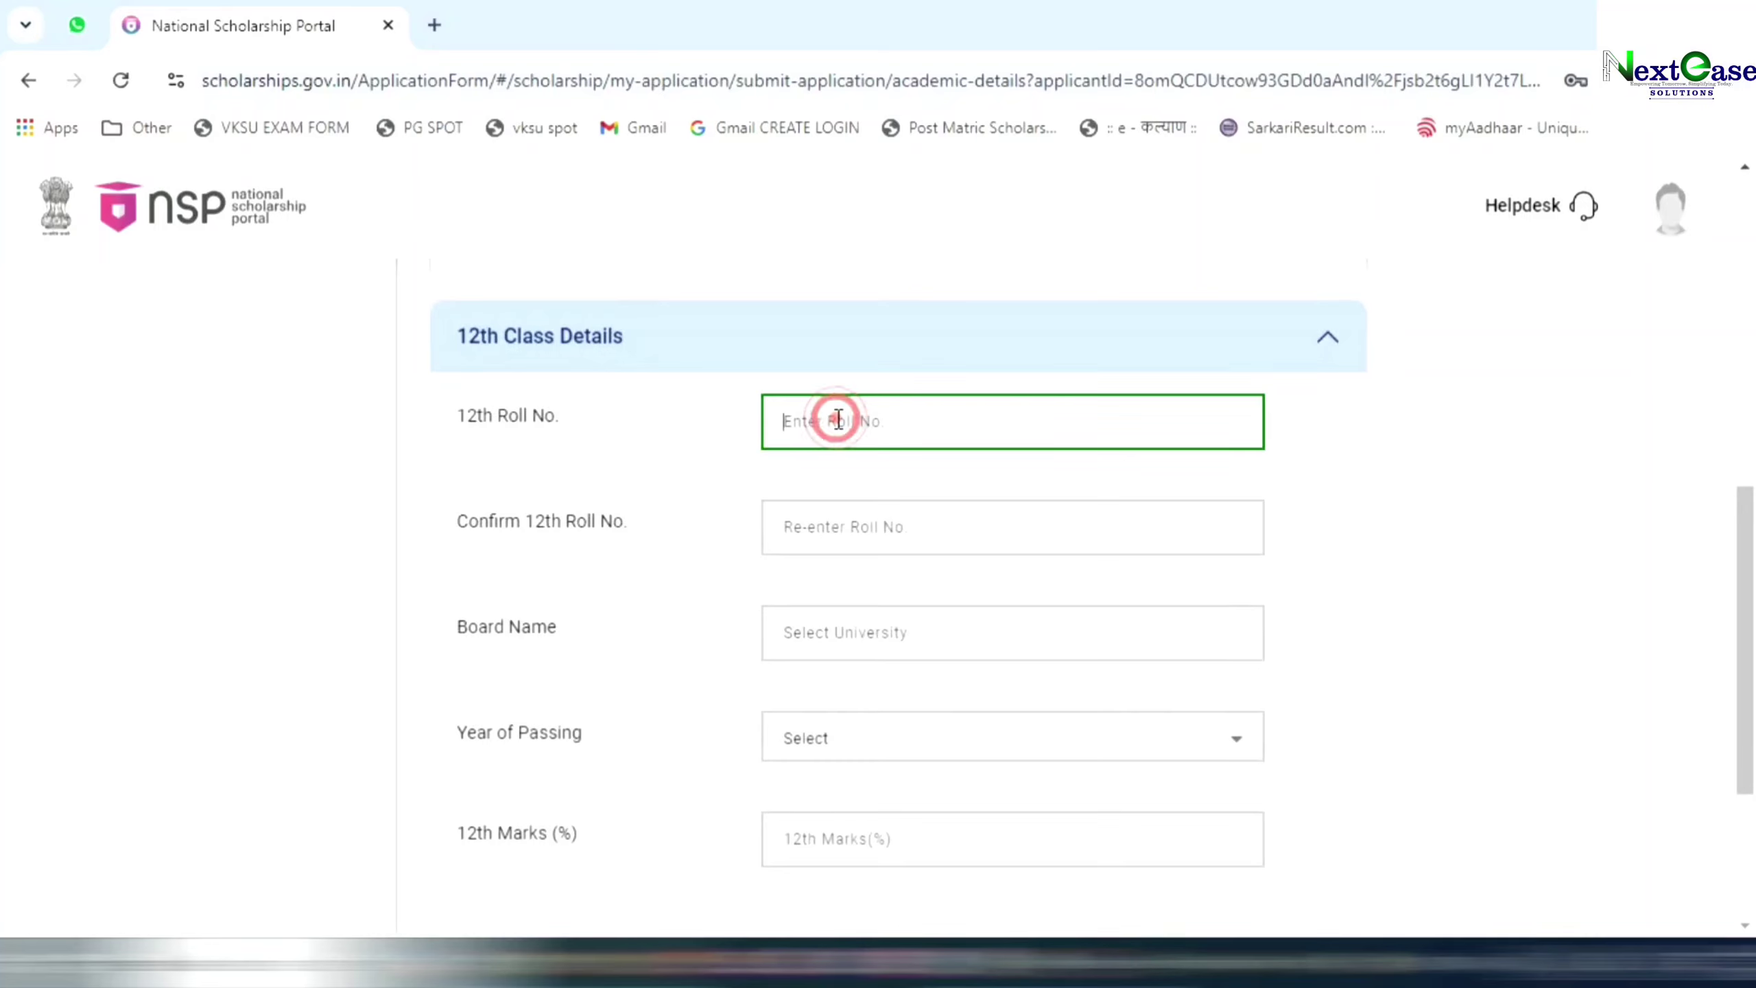
pyautogui.click(812, 527)
pyautogui.click(792, 410)
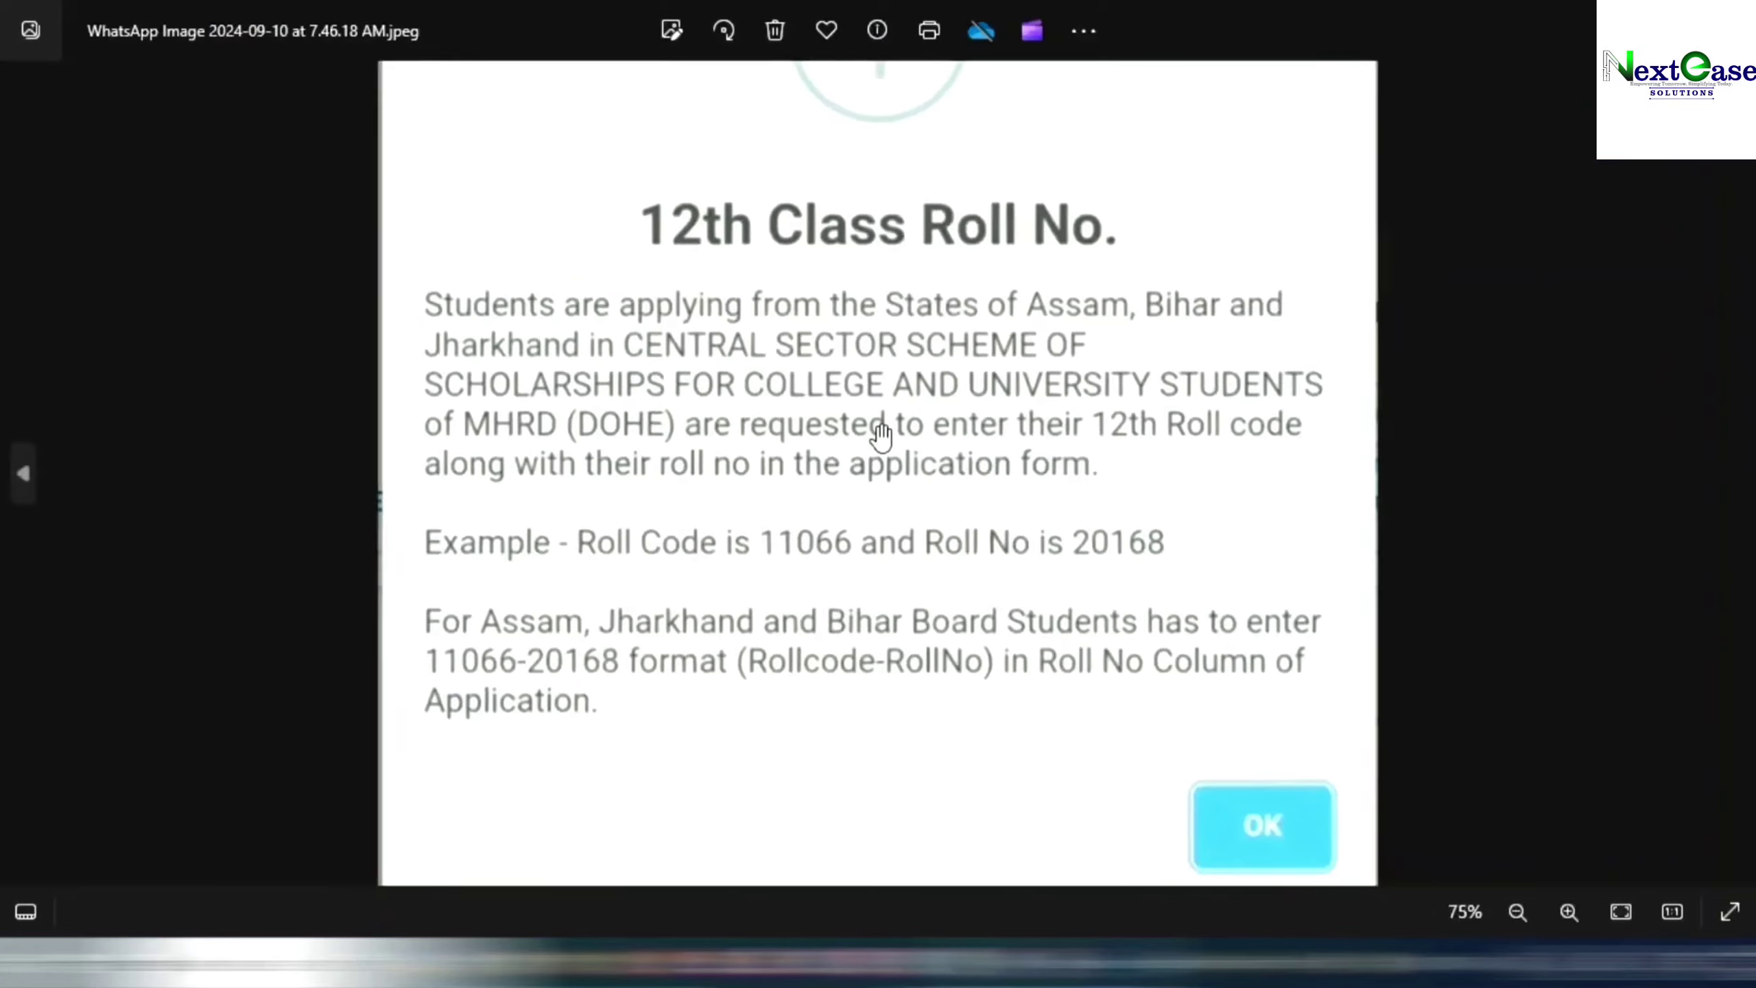
pyautogui.scroll(1, 882, 431)
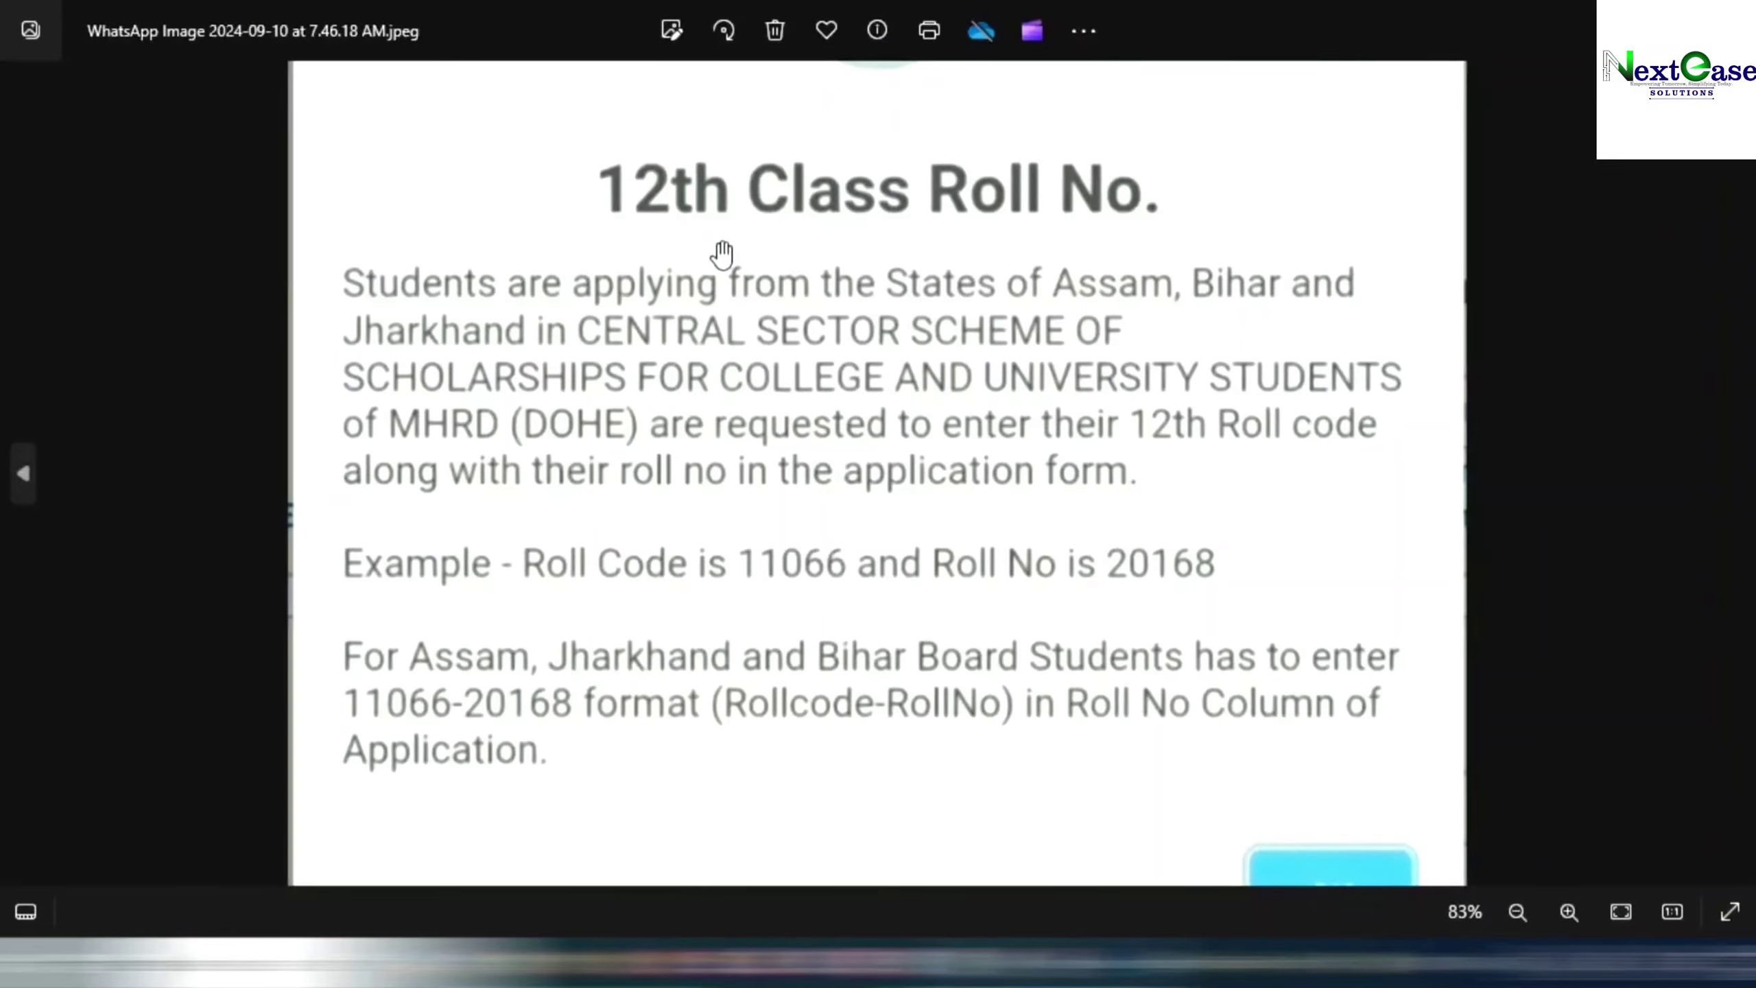
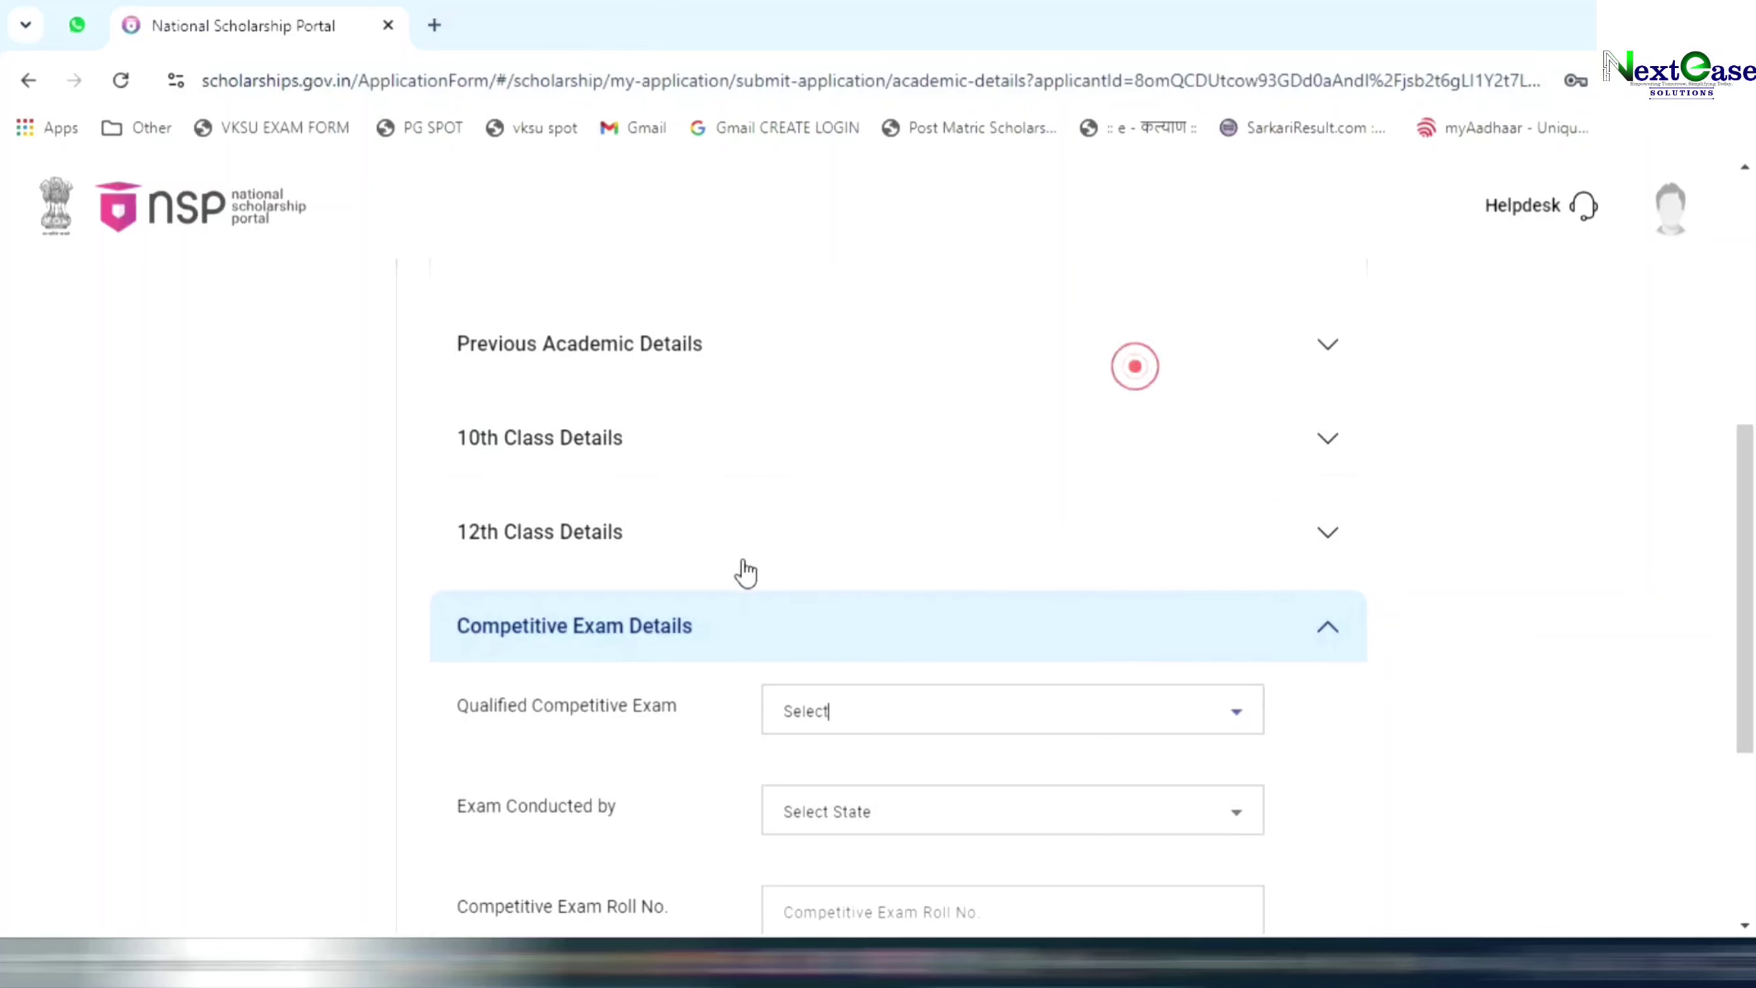
# Save the academic details and continue past the Application Specific section.
pyautogui.scroll(-5, 698, 588)
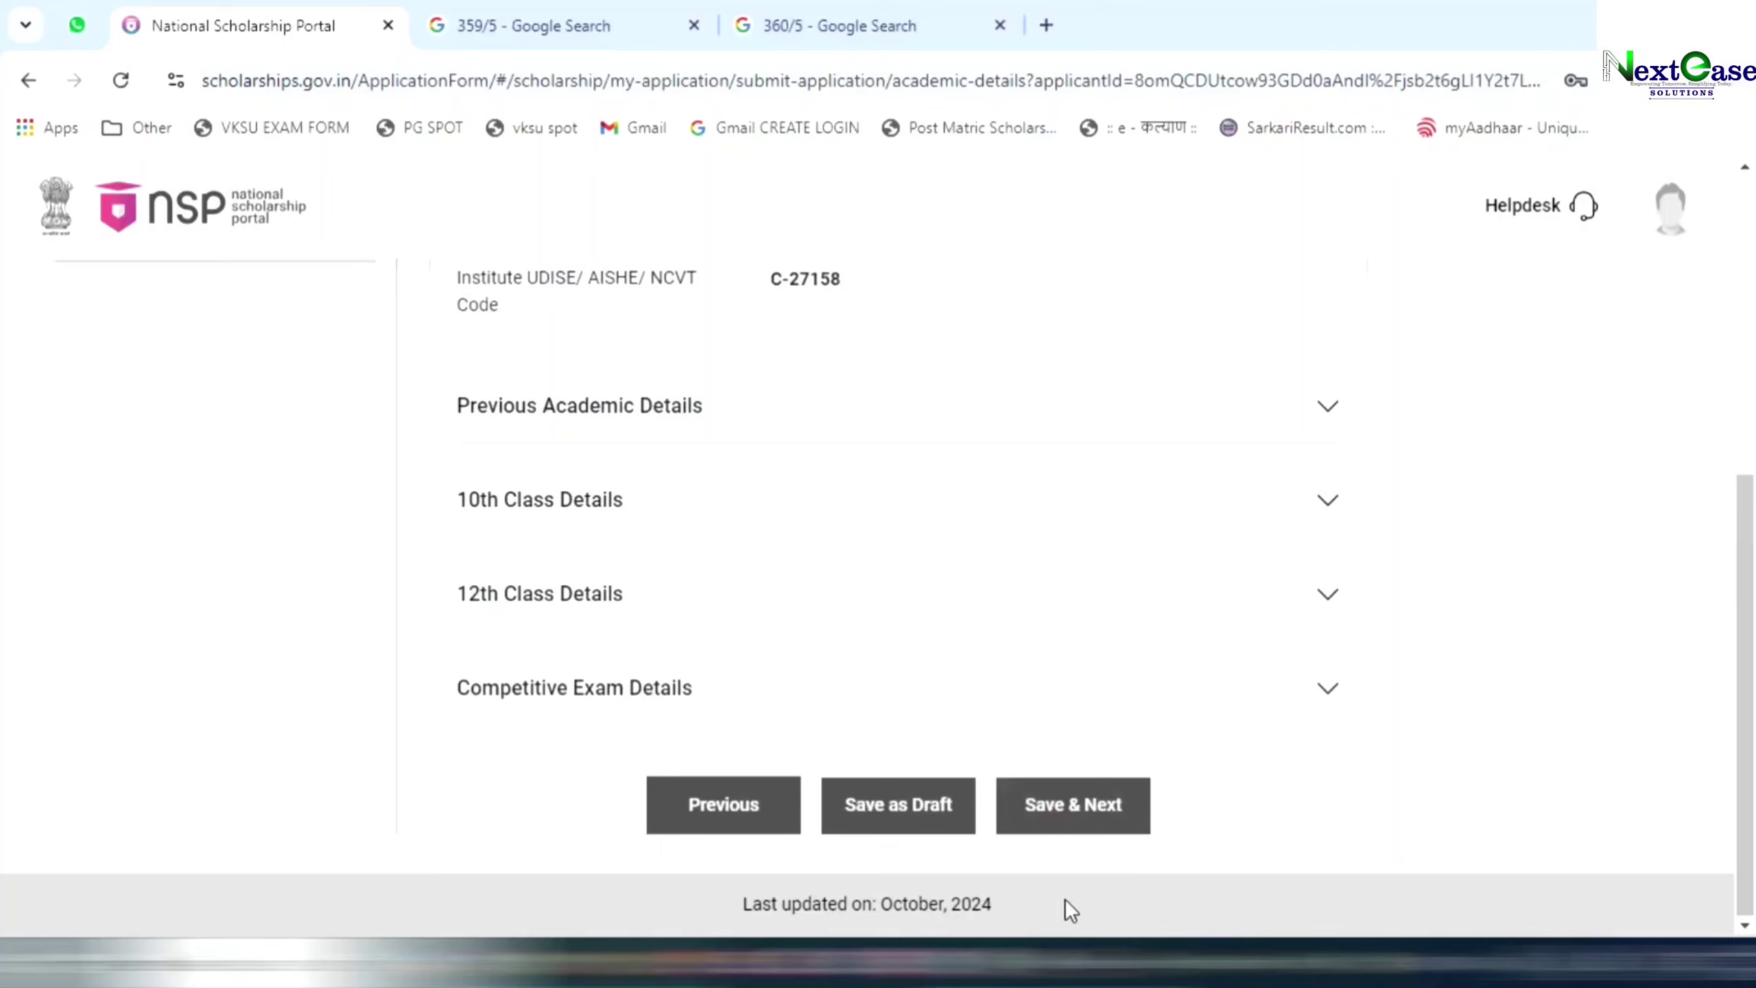
pyautogui.click(1076, 806)
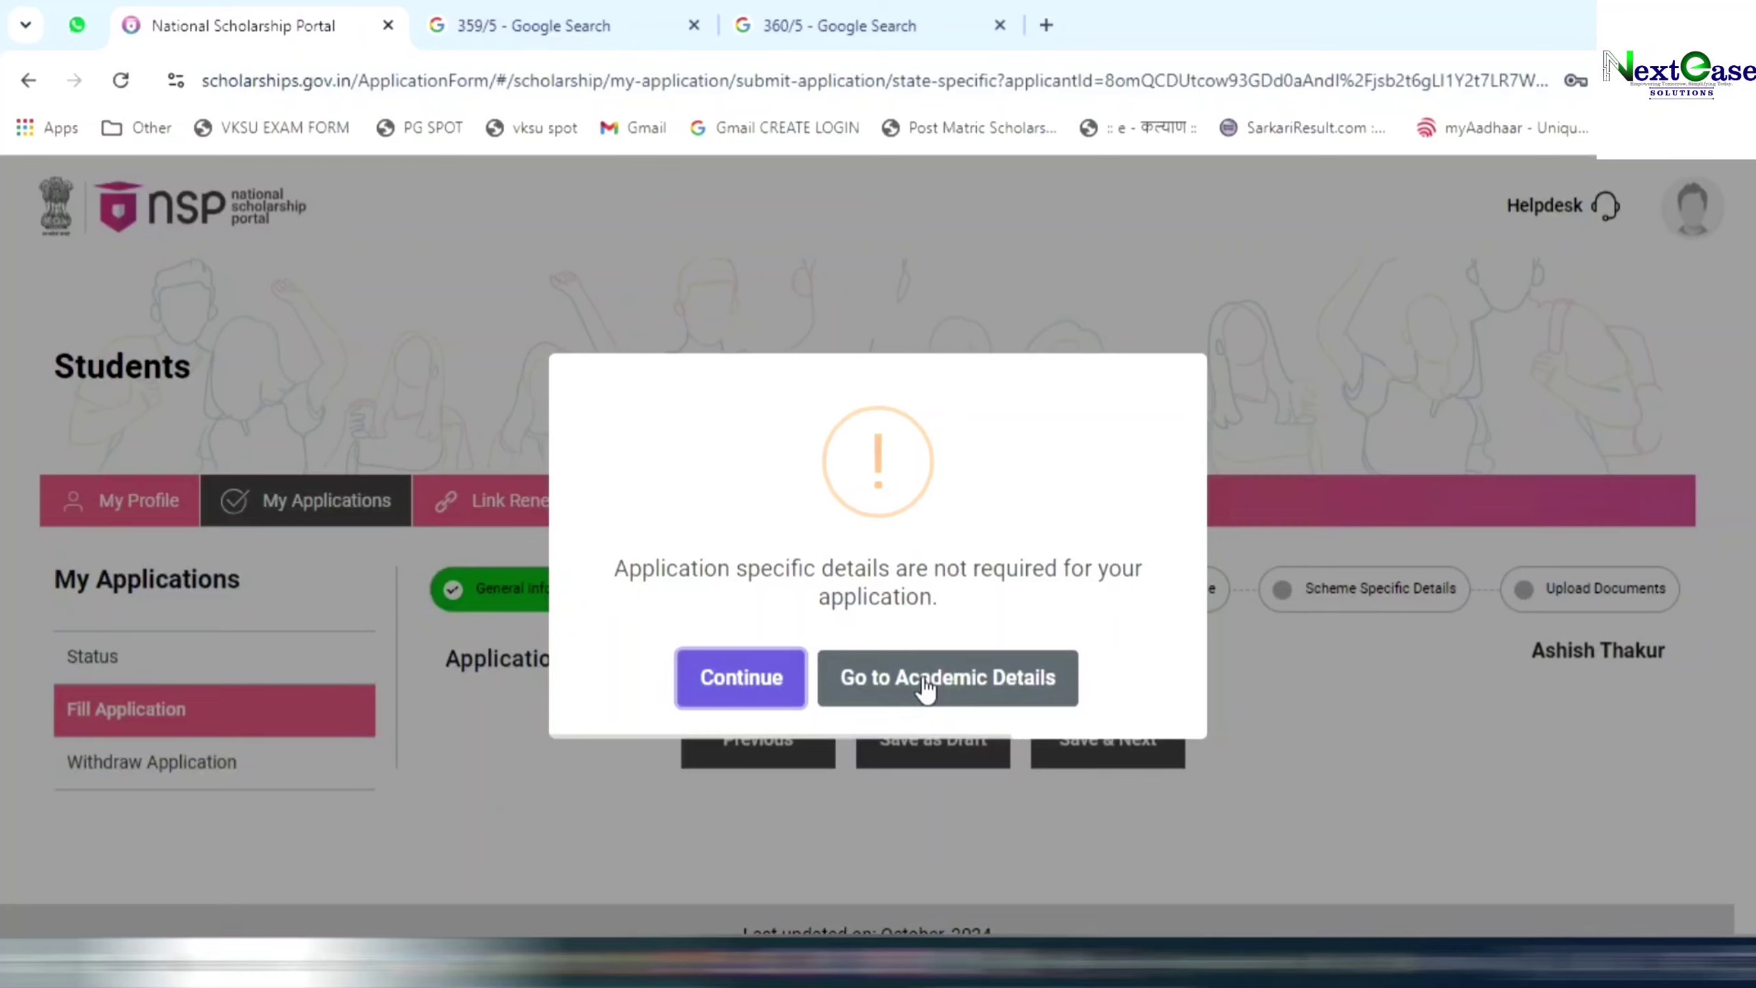
pyautogui.click(723, 679)
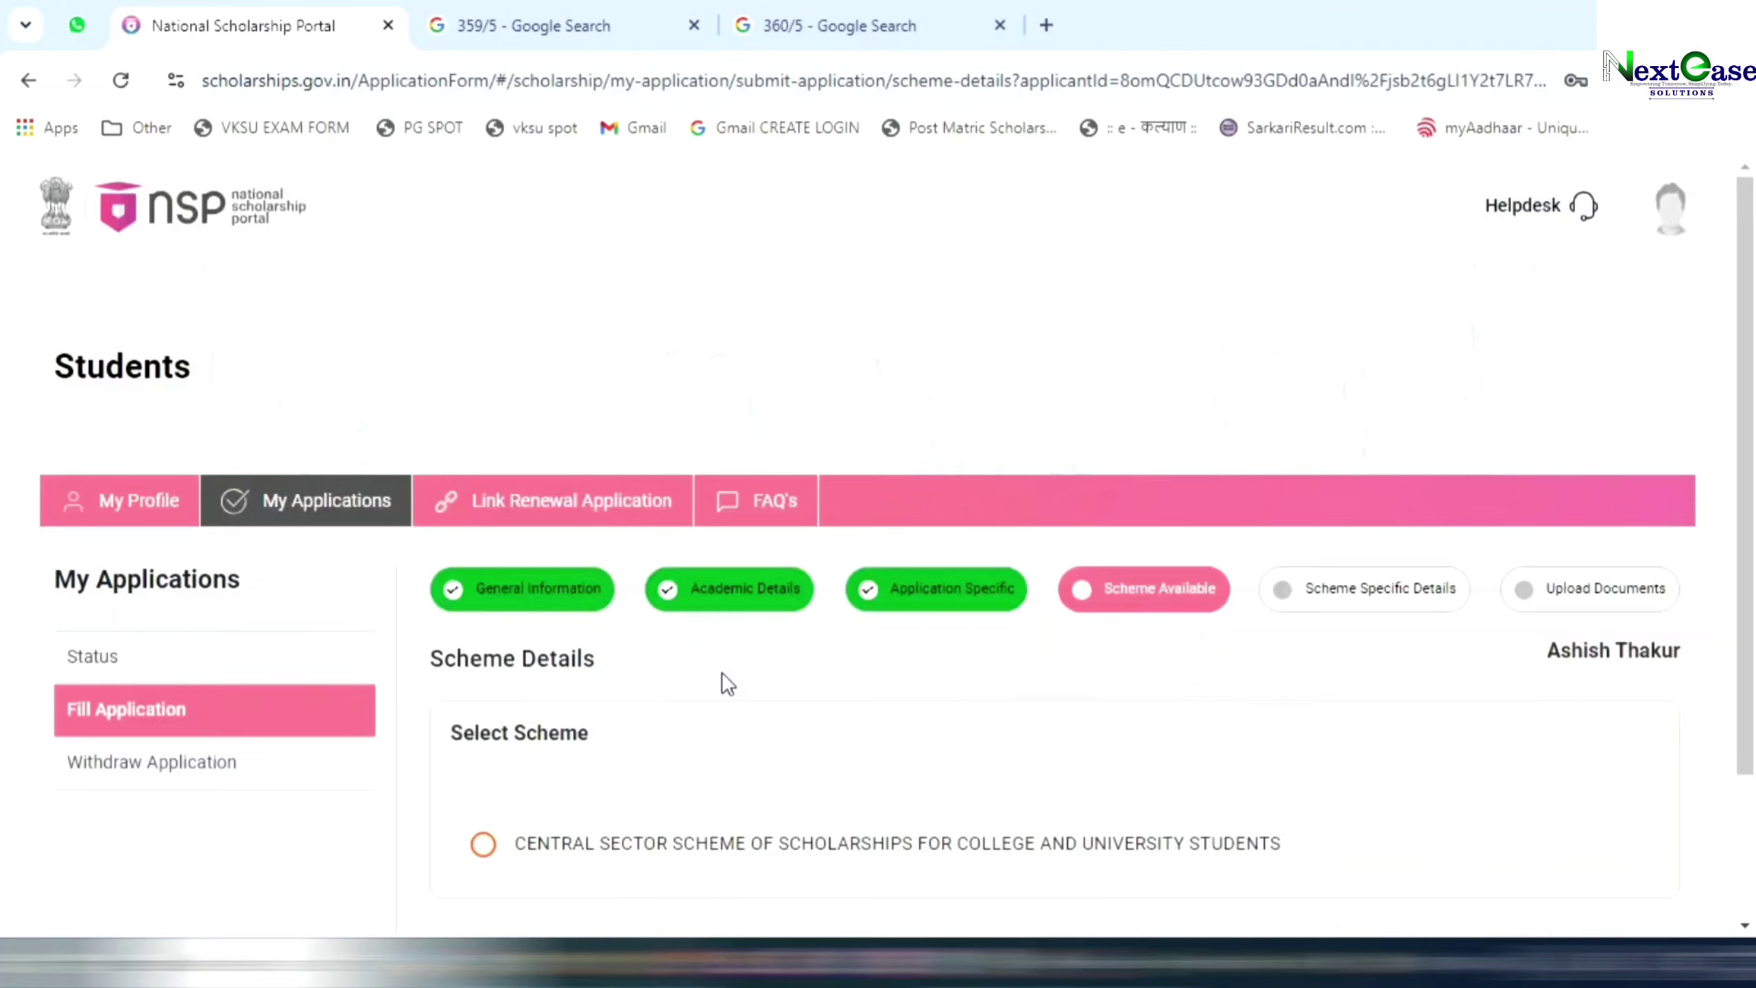
# Choose the Central Sector Scheme of Scholarships for College and University Students and save the scheme details.
pyautogui.scroll(-3, 698, 725)
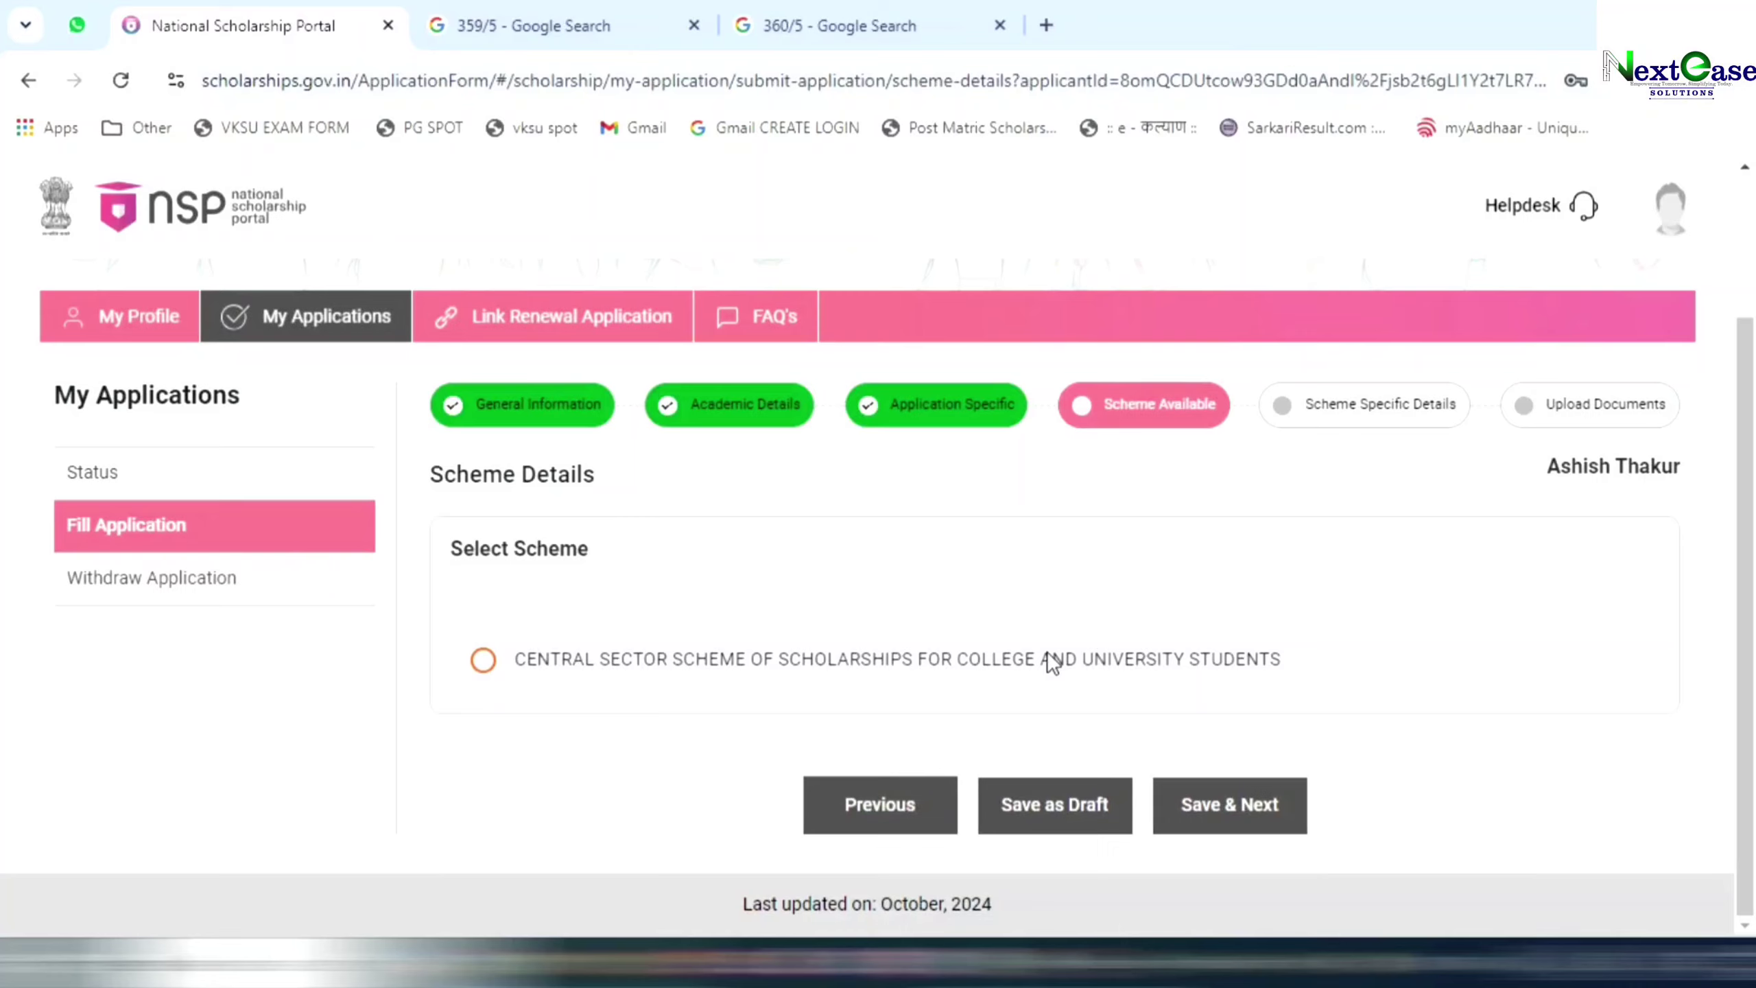
pyautogui.click(485, 662)
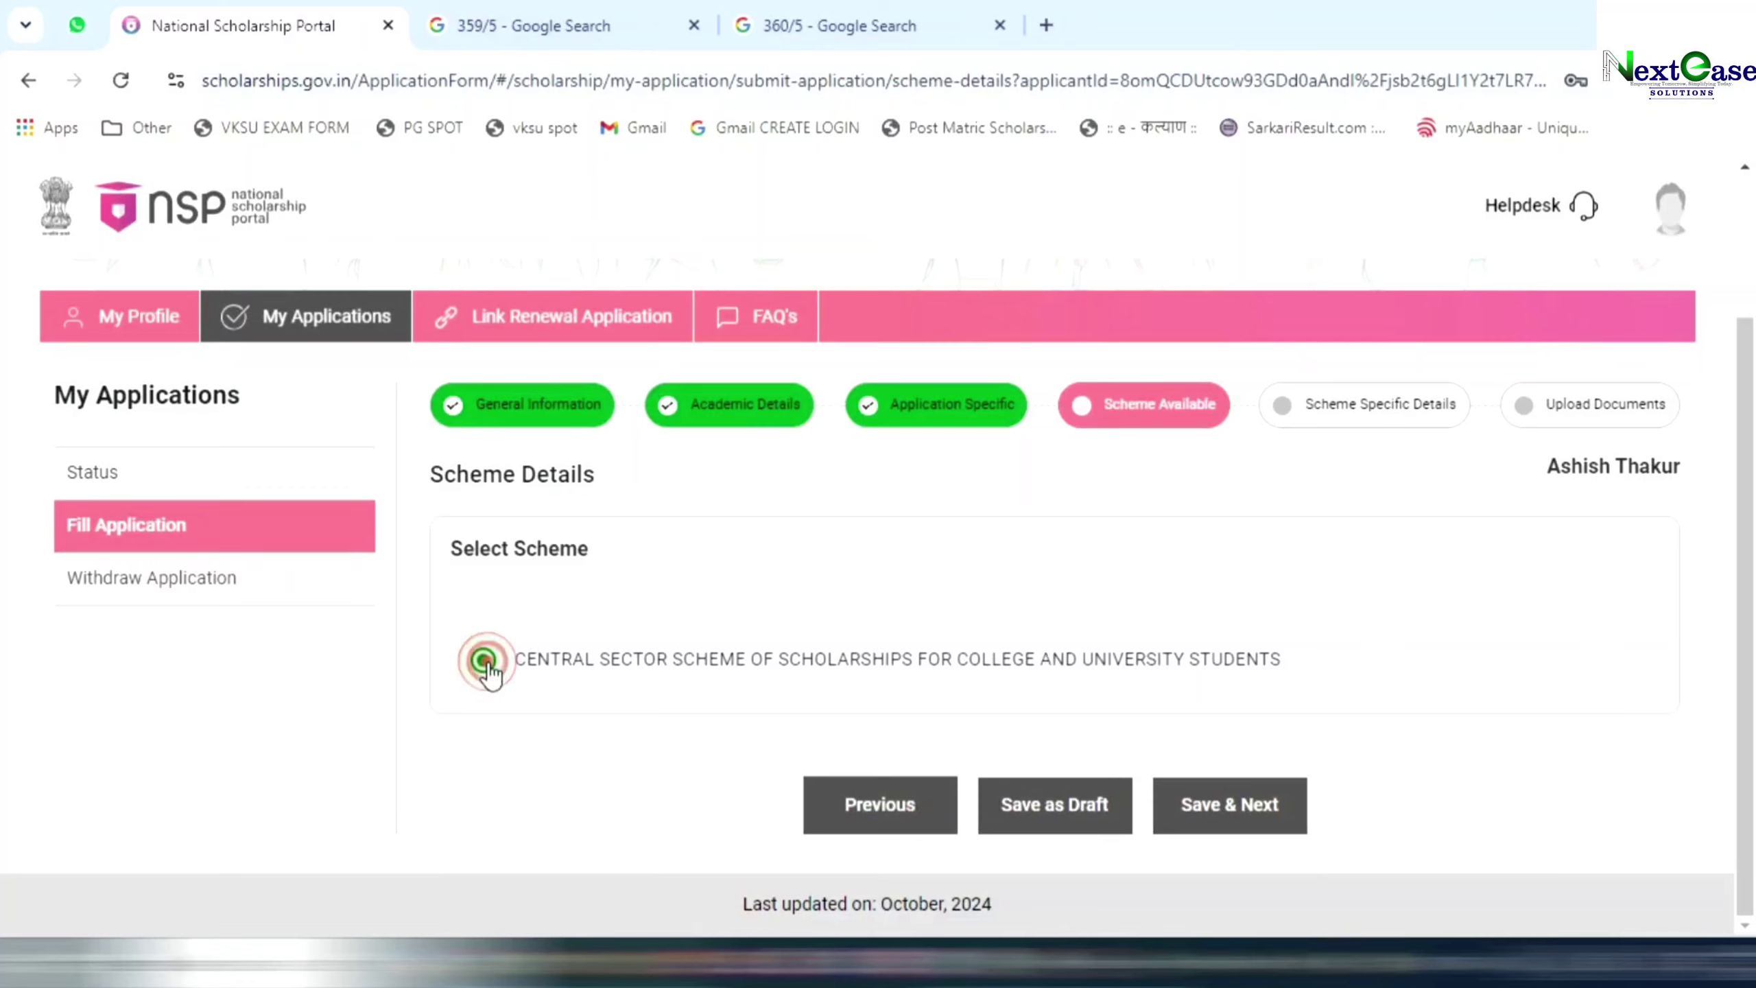
pyautogui.click(1238, 813)
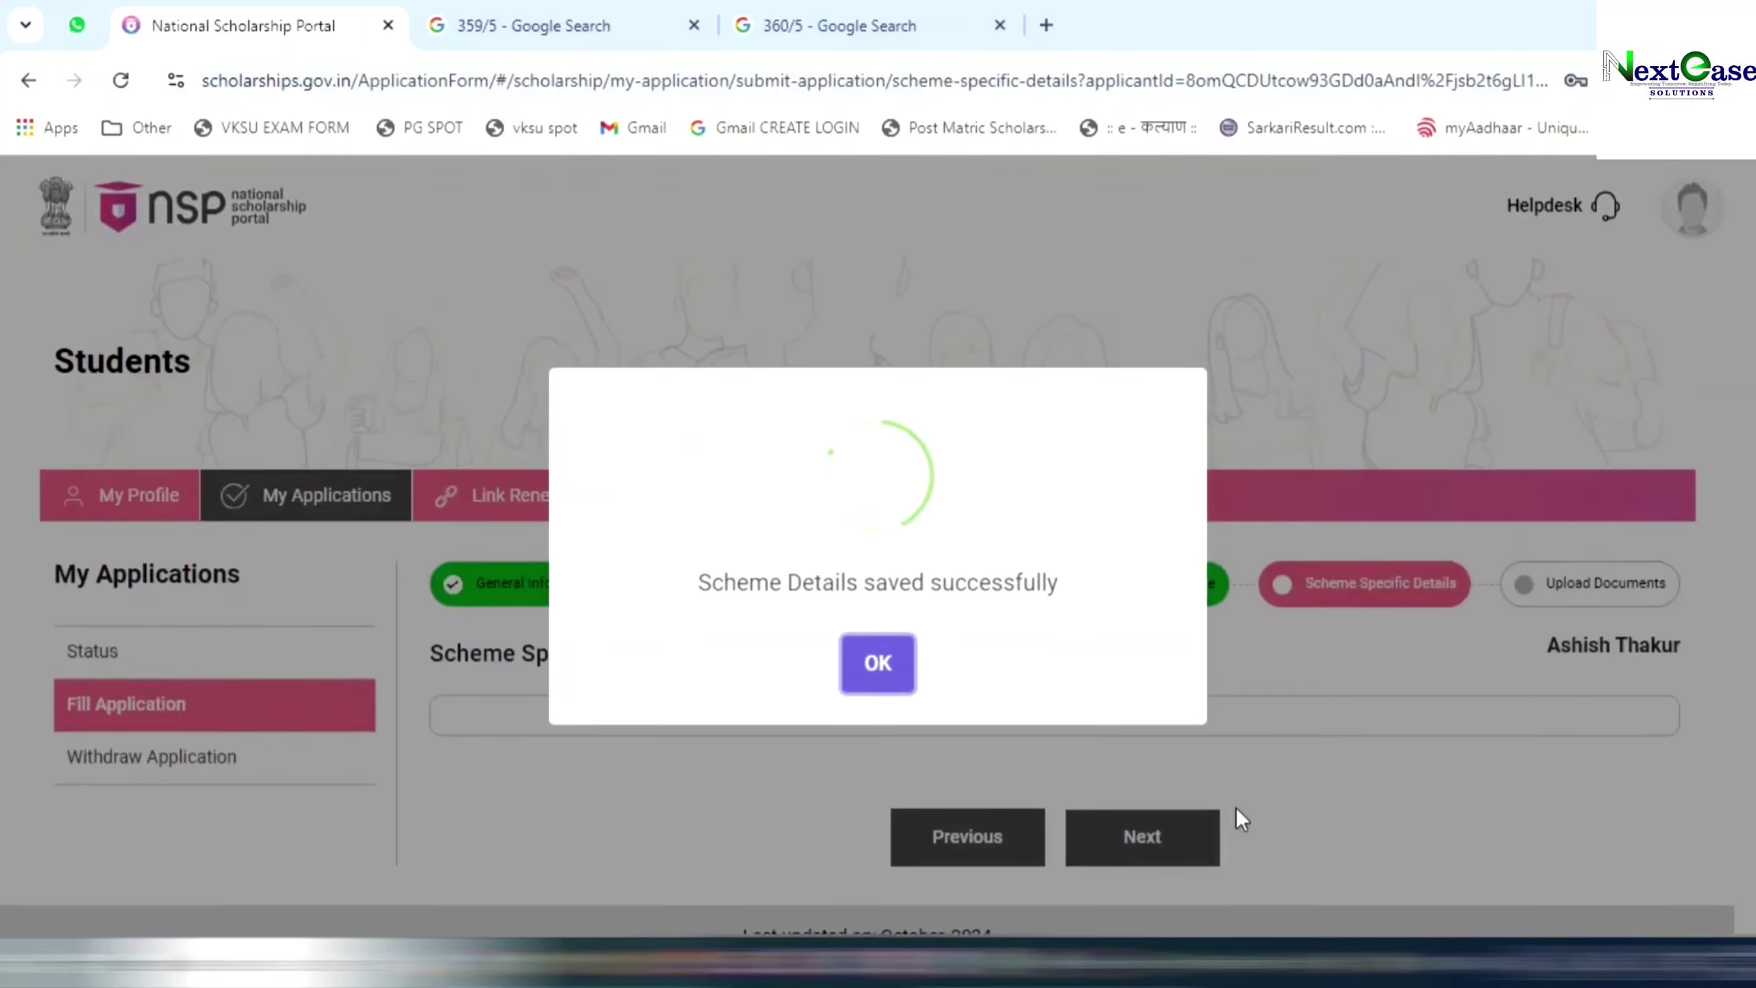
pyautogui.click(880, 658)
# Set the XII Course to XII-SCIENCE and save the scheme specific details.
pyautogui.scroll(-3, 879, 659)
pyautogui.click(951, 577)
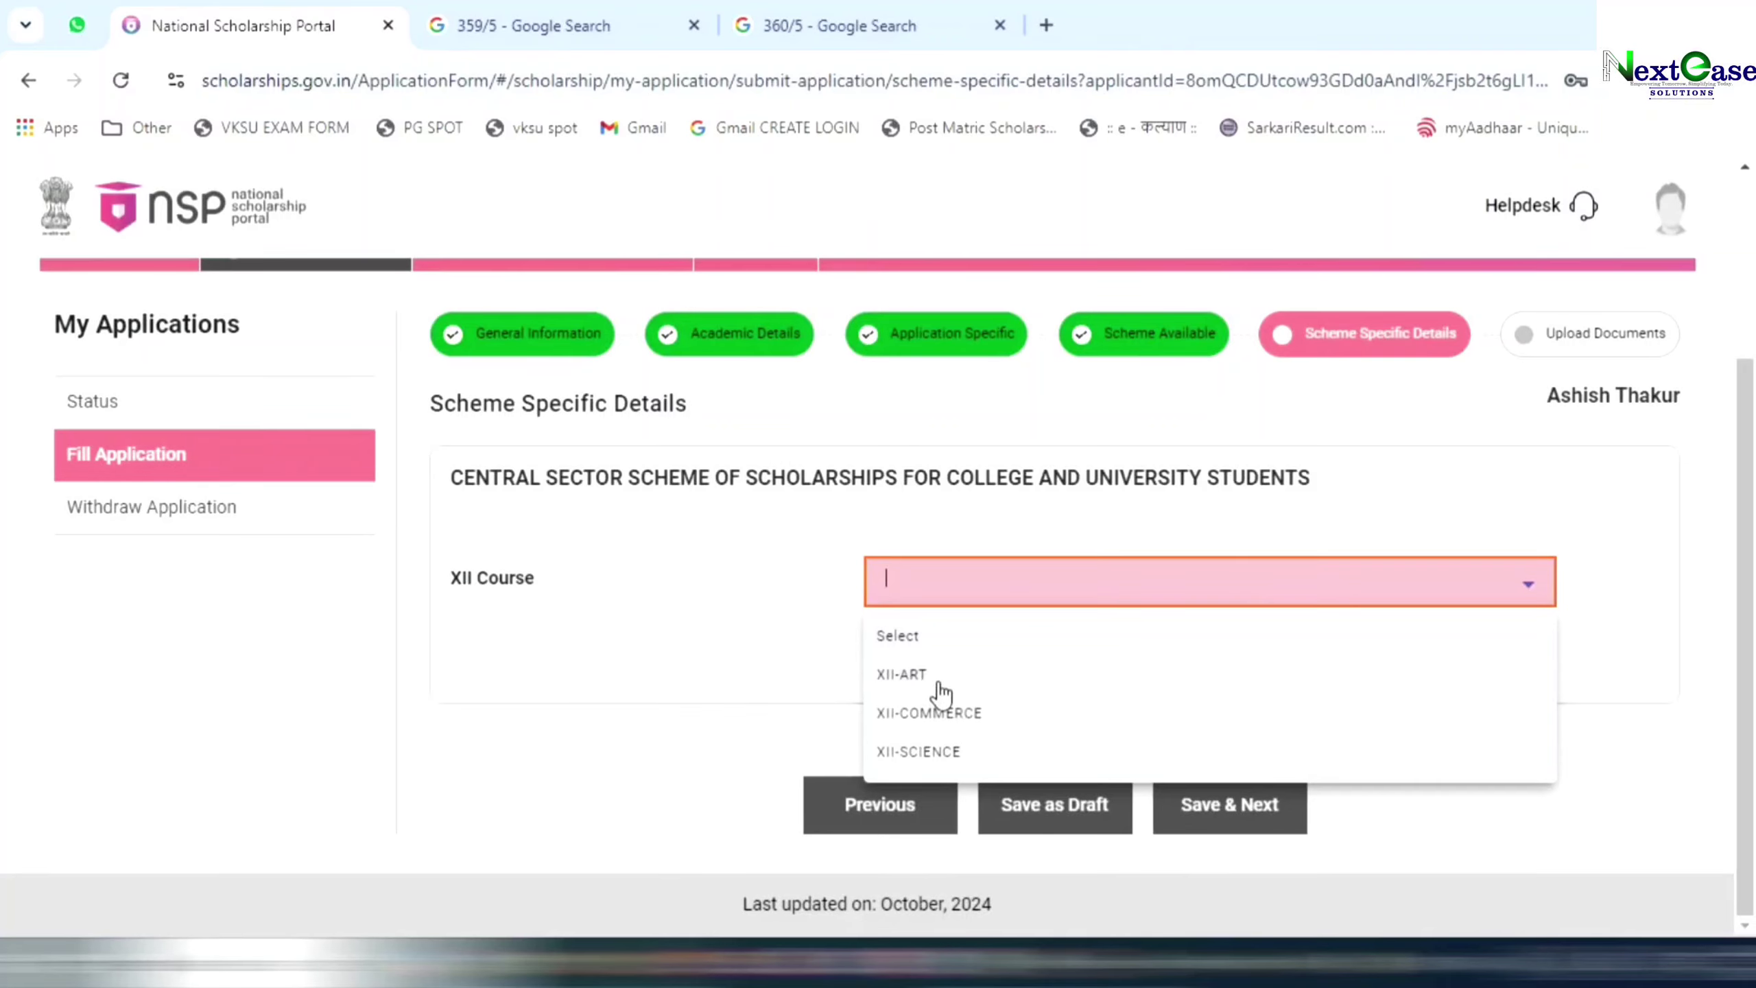
pyautogui.click(925, 750)
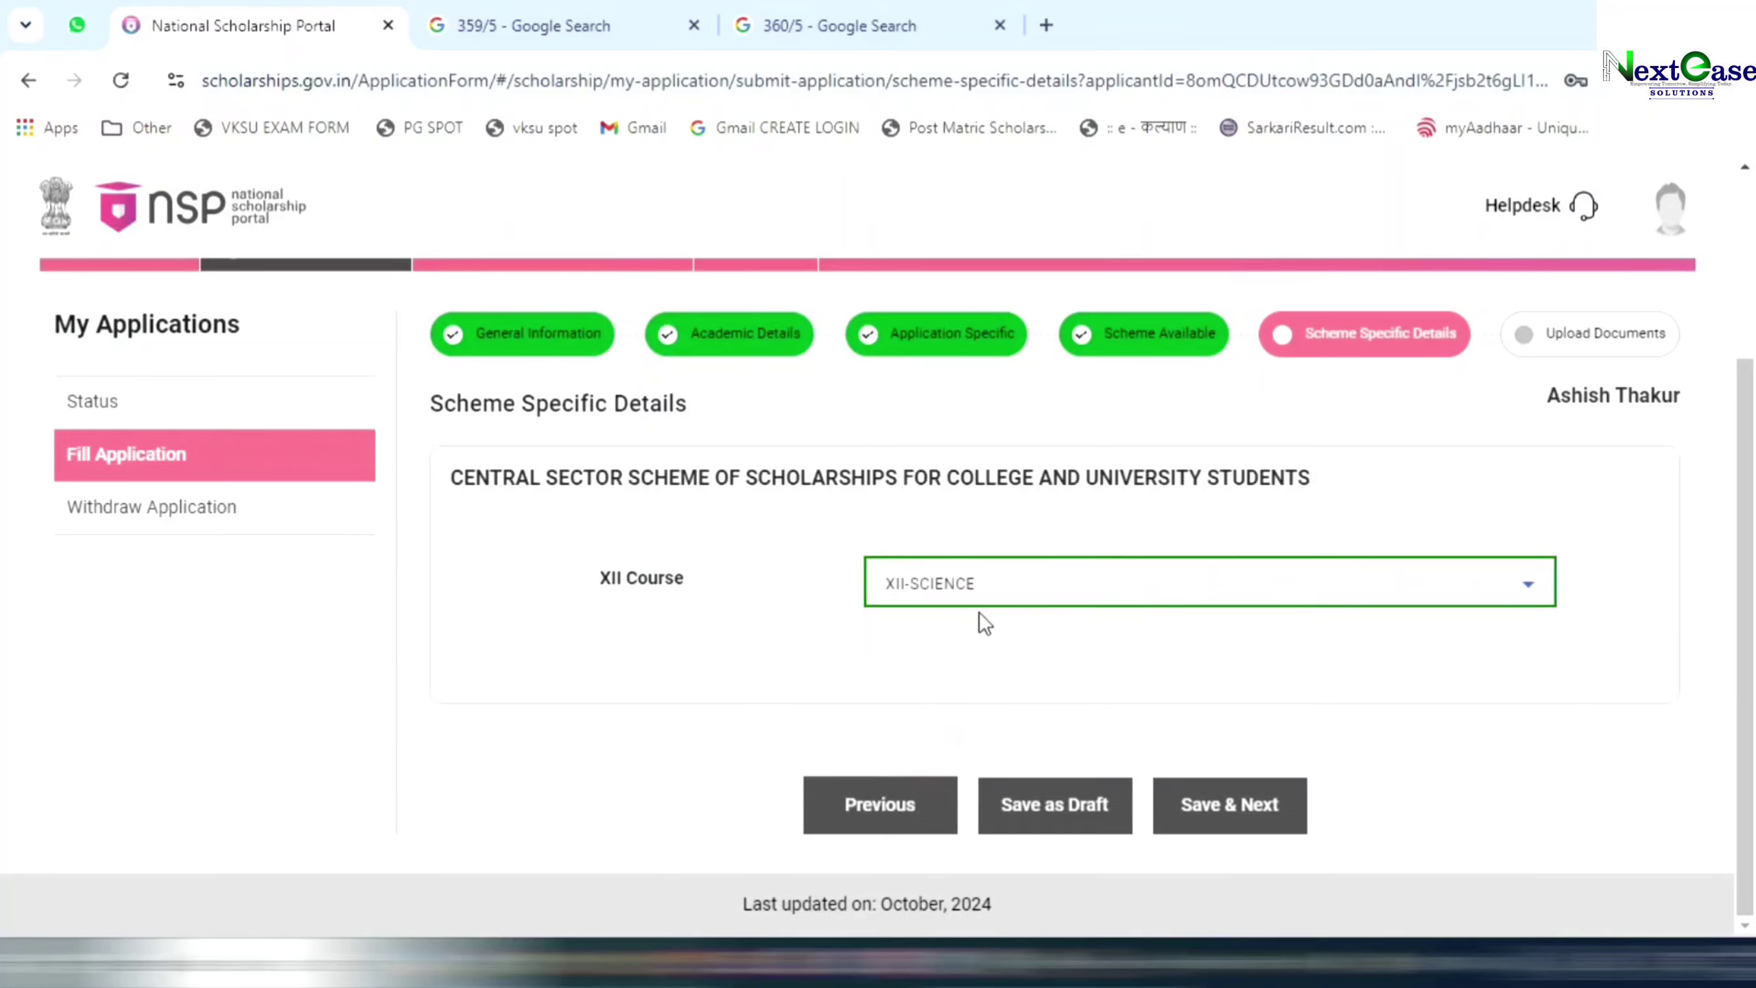
pyautogui.click(1211, 809)
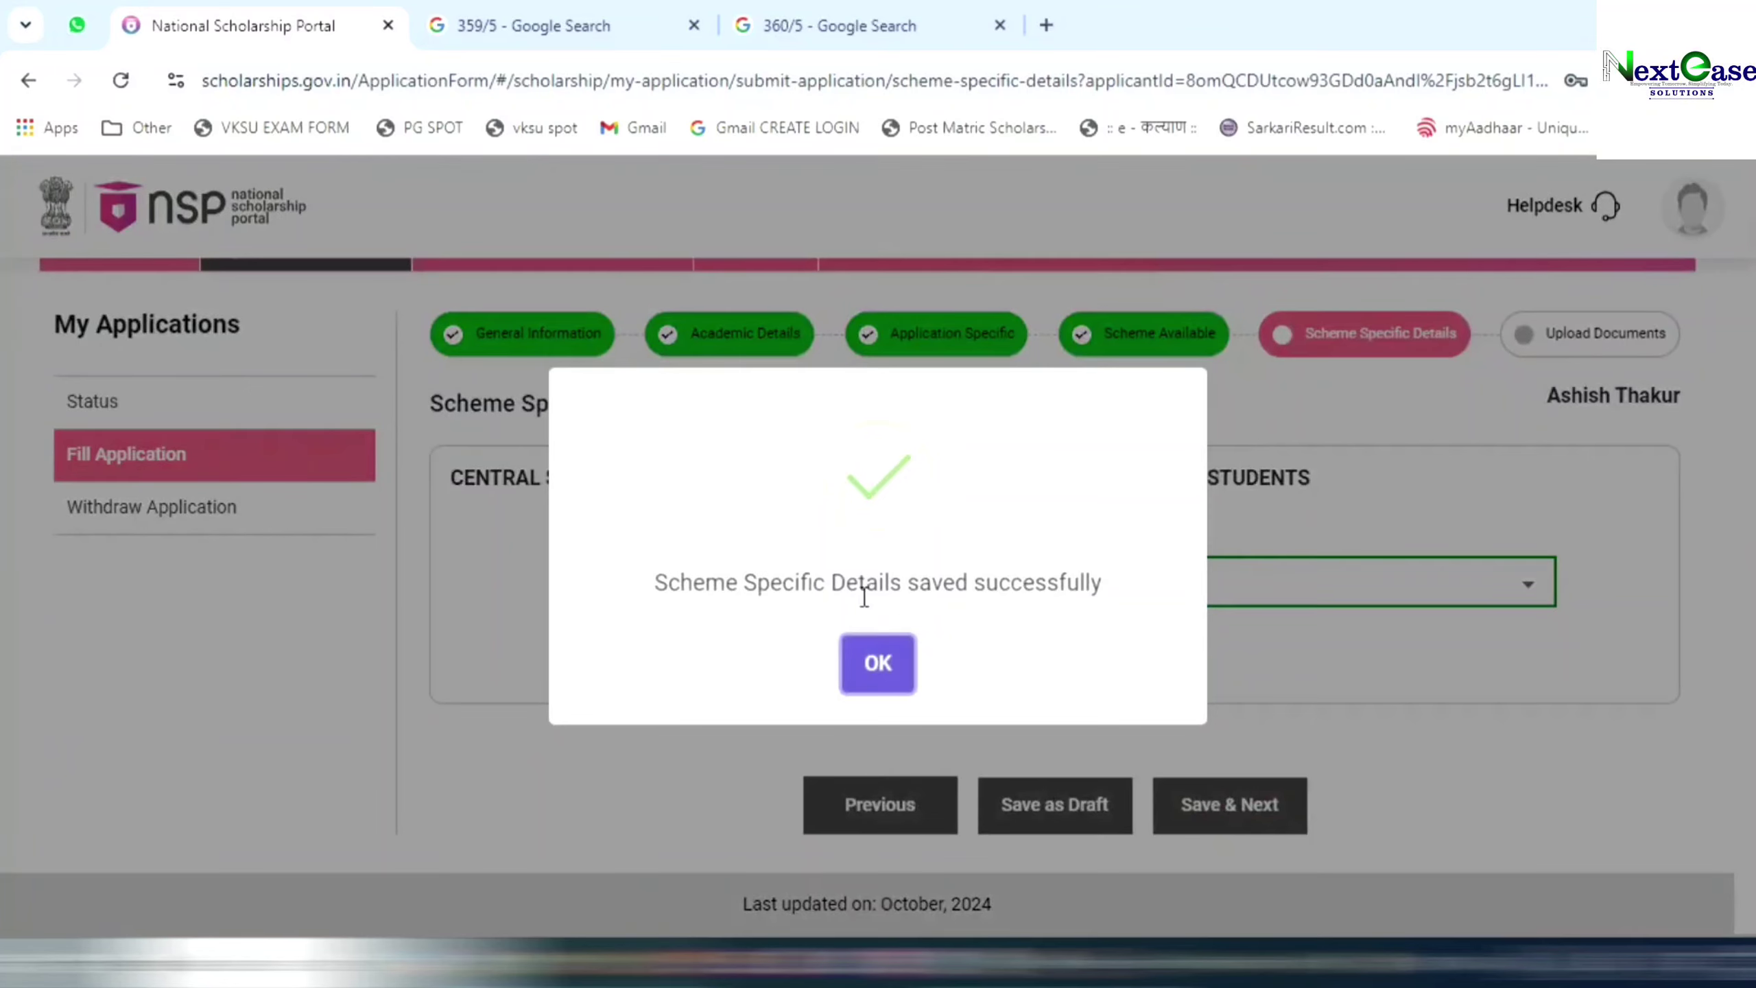
pyautogui.click(877, 668)
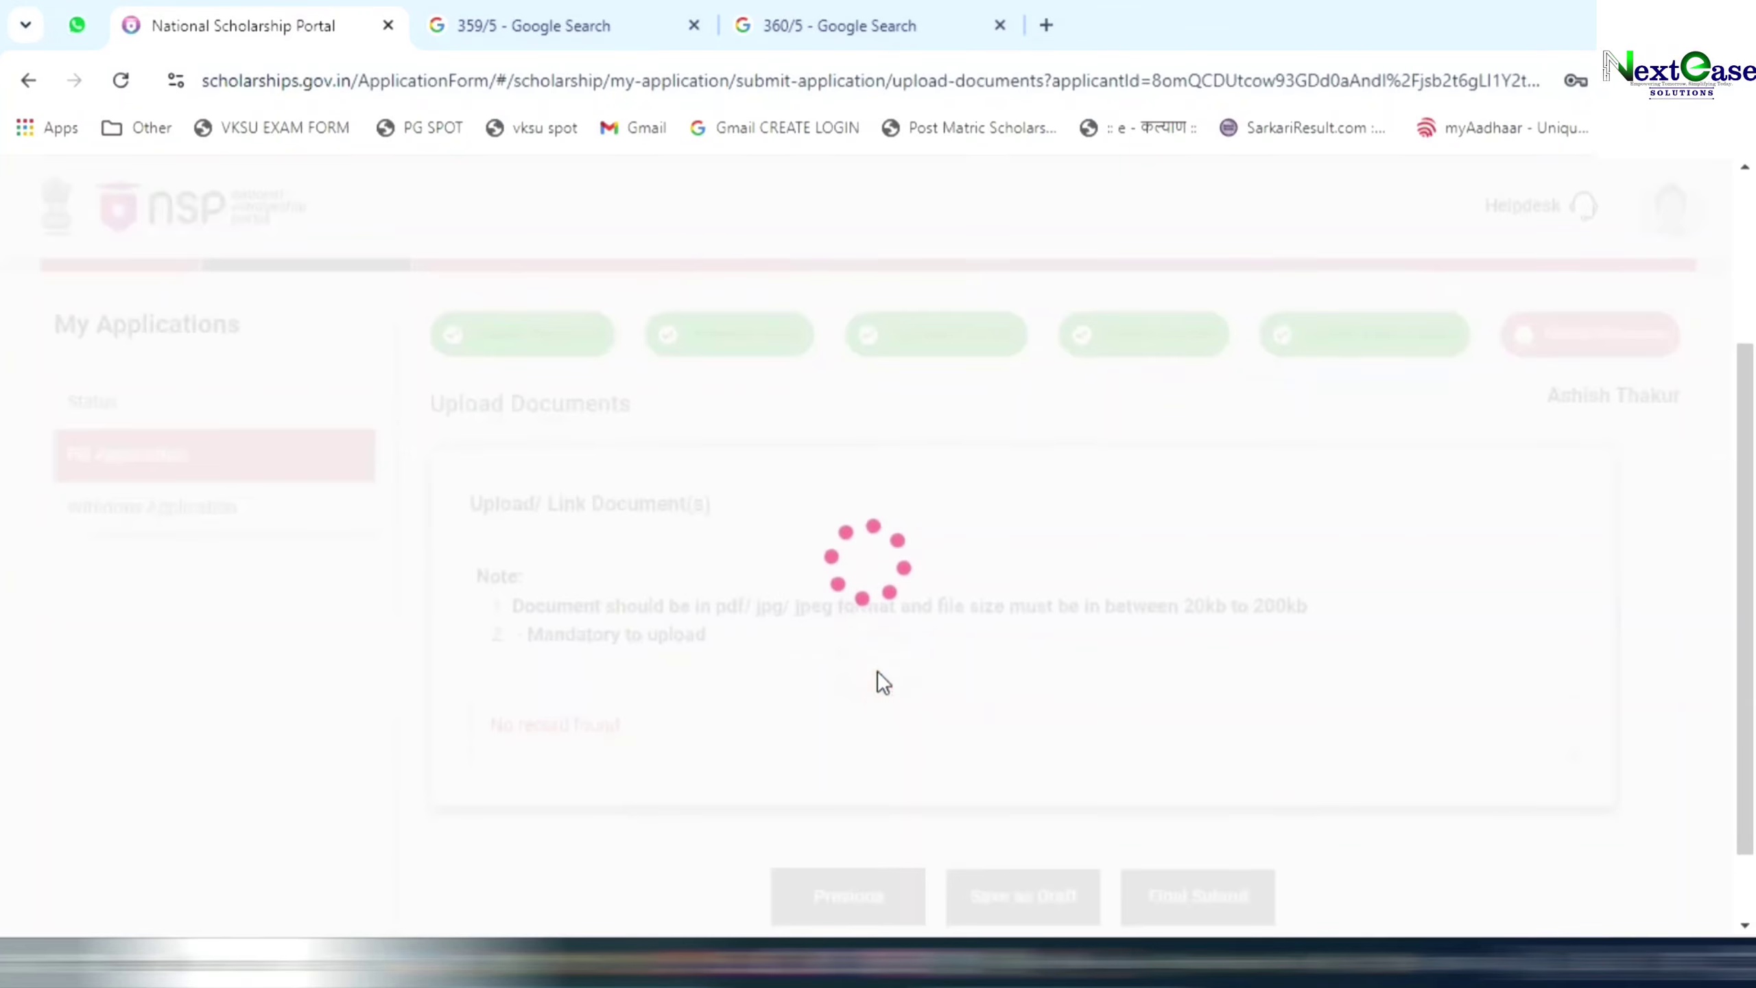
# Upload the Cast PDF as the Caste Certificate issued by the Designated State/UT Authority.
pyautogui.scroll(-3, 850, 682)
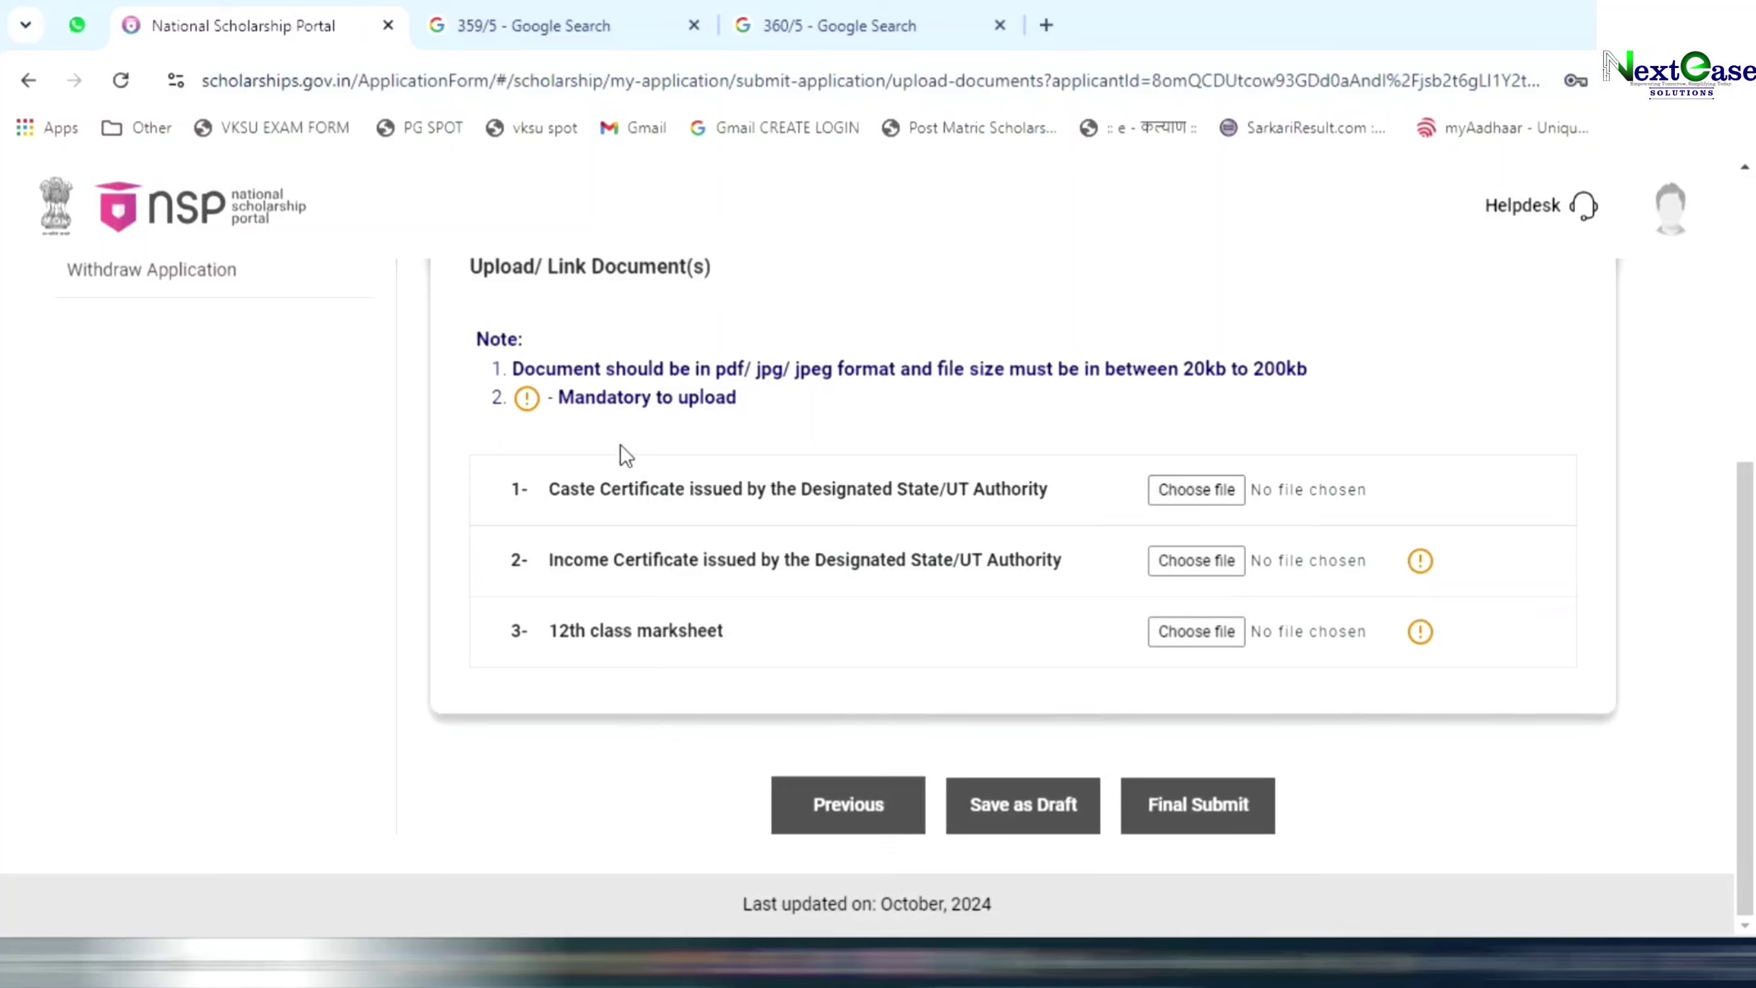
pyautogui.moveTo(533, 408)
pyautogui.scroll(2, 795, 636)
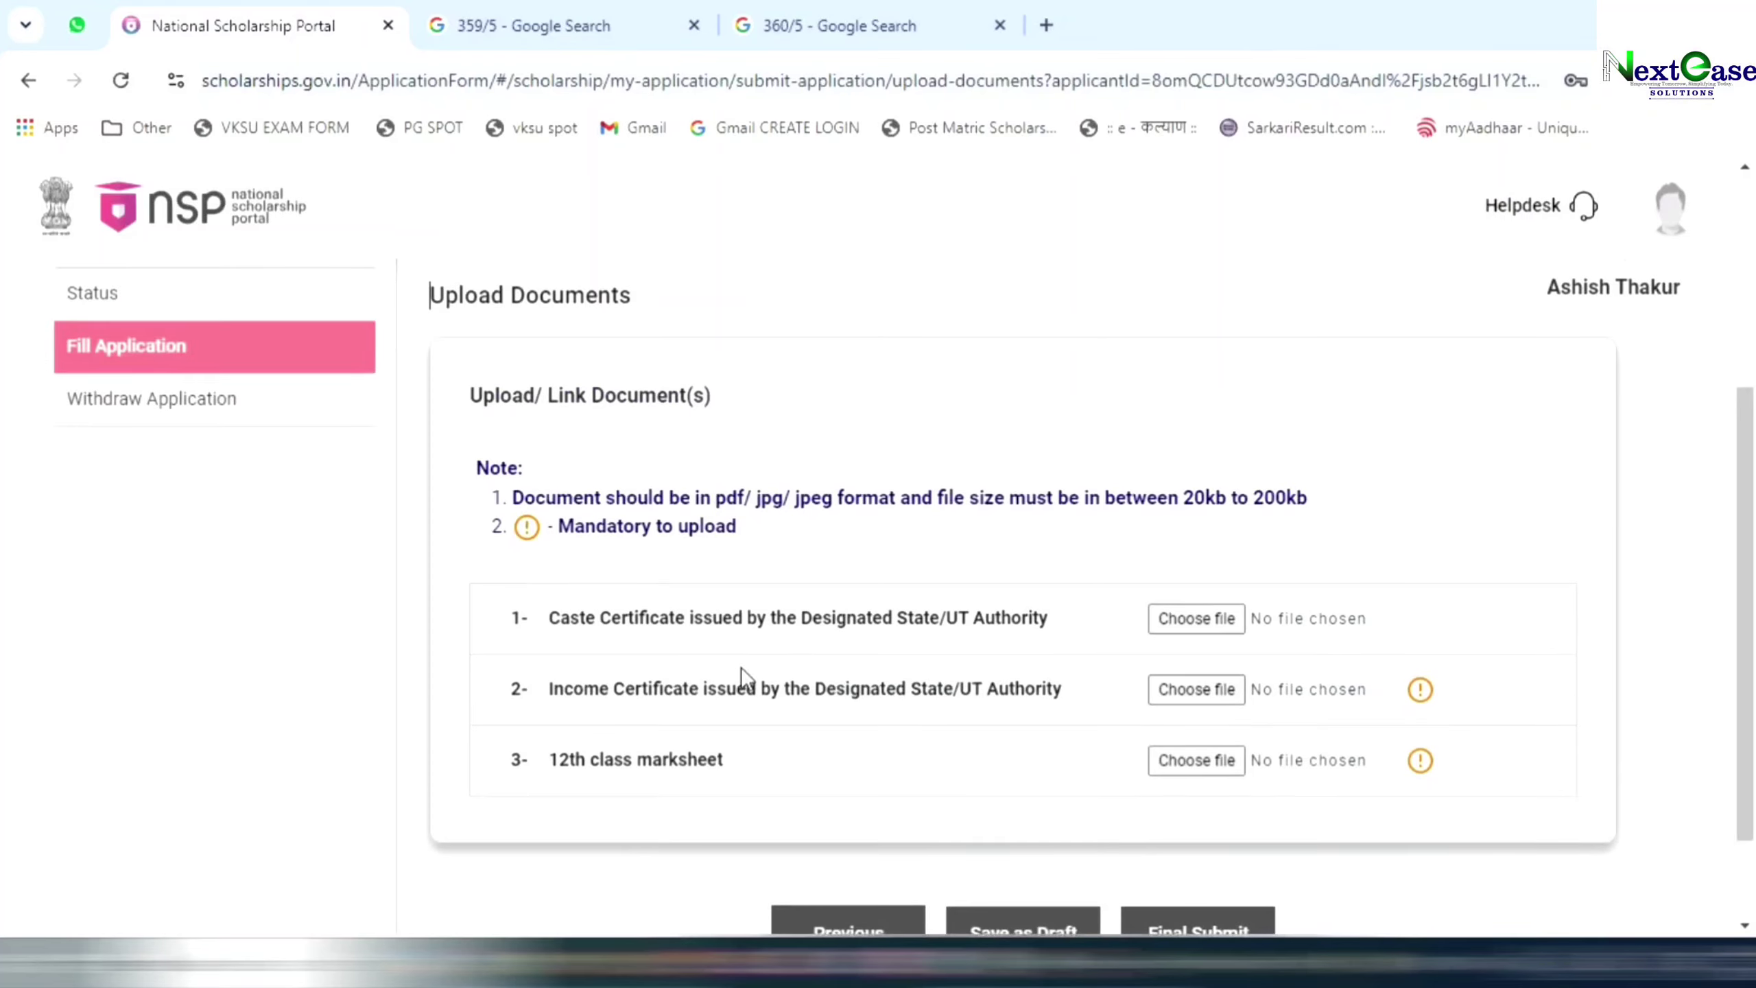
pyautogui.scroll(-2, 782, 714)
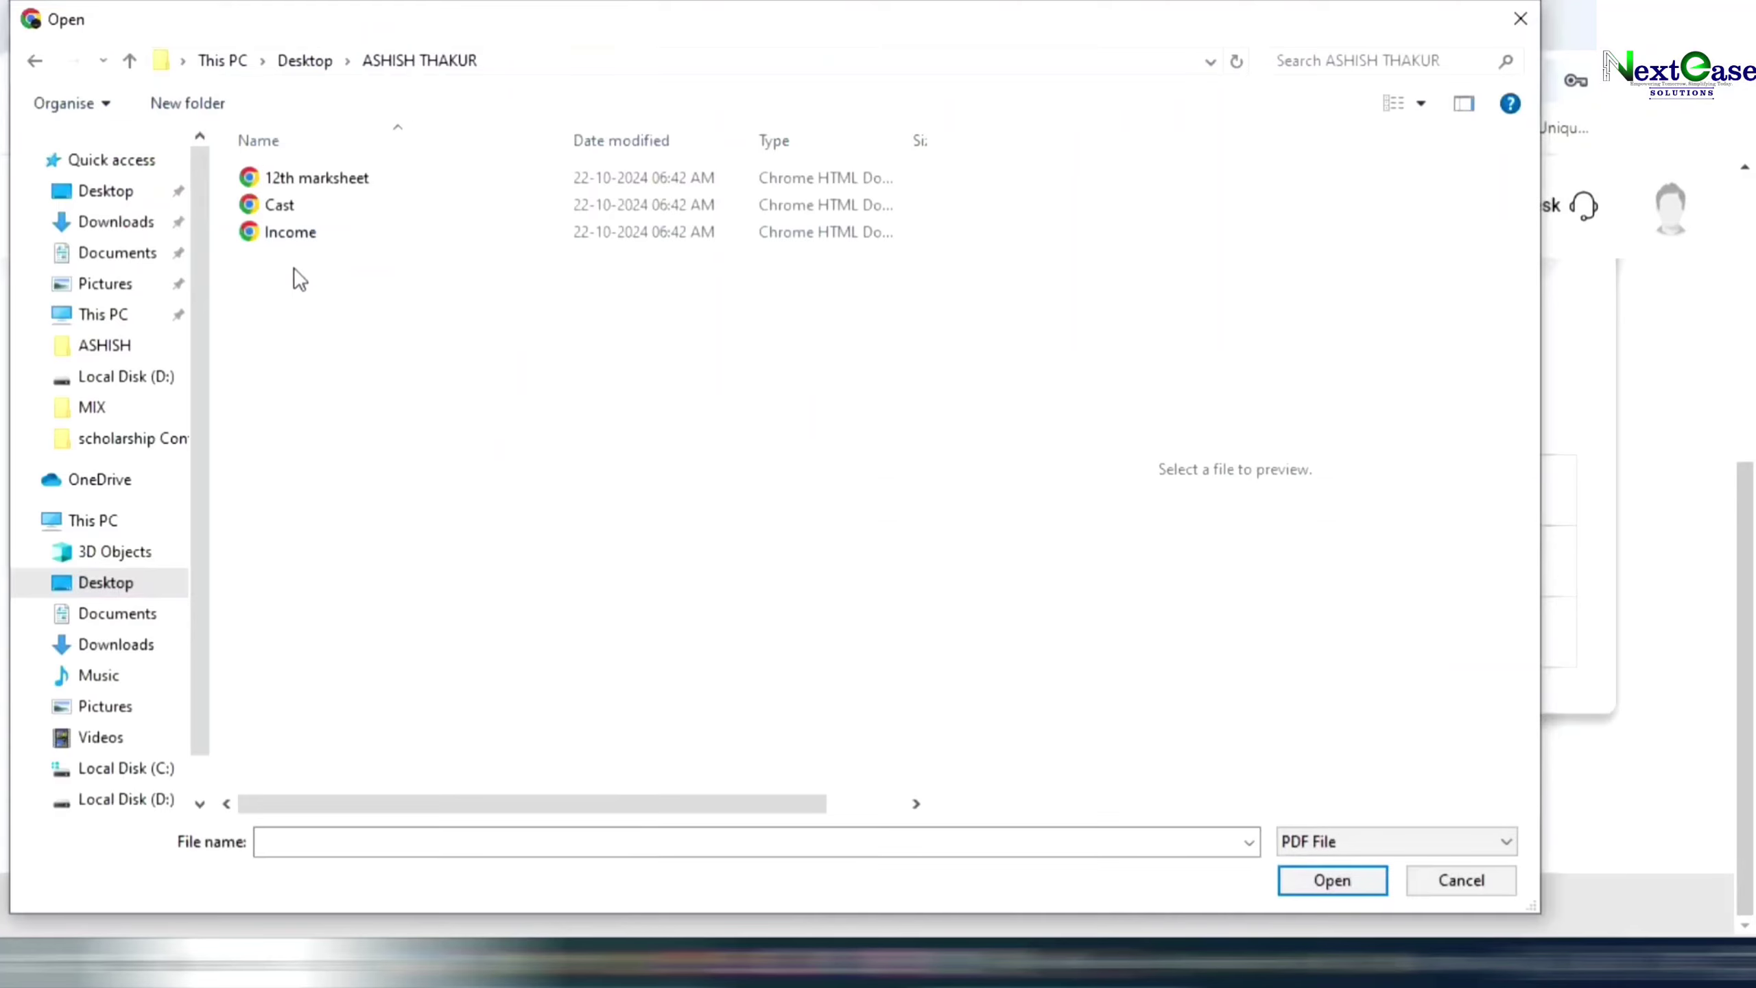
pyautogui.click(295, 204)
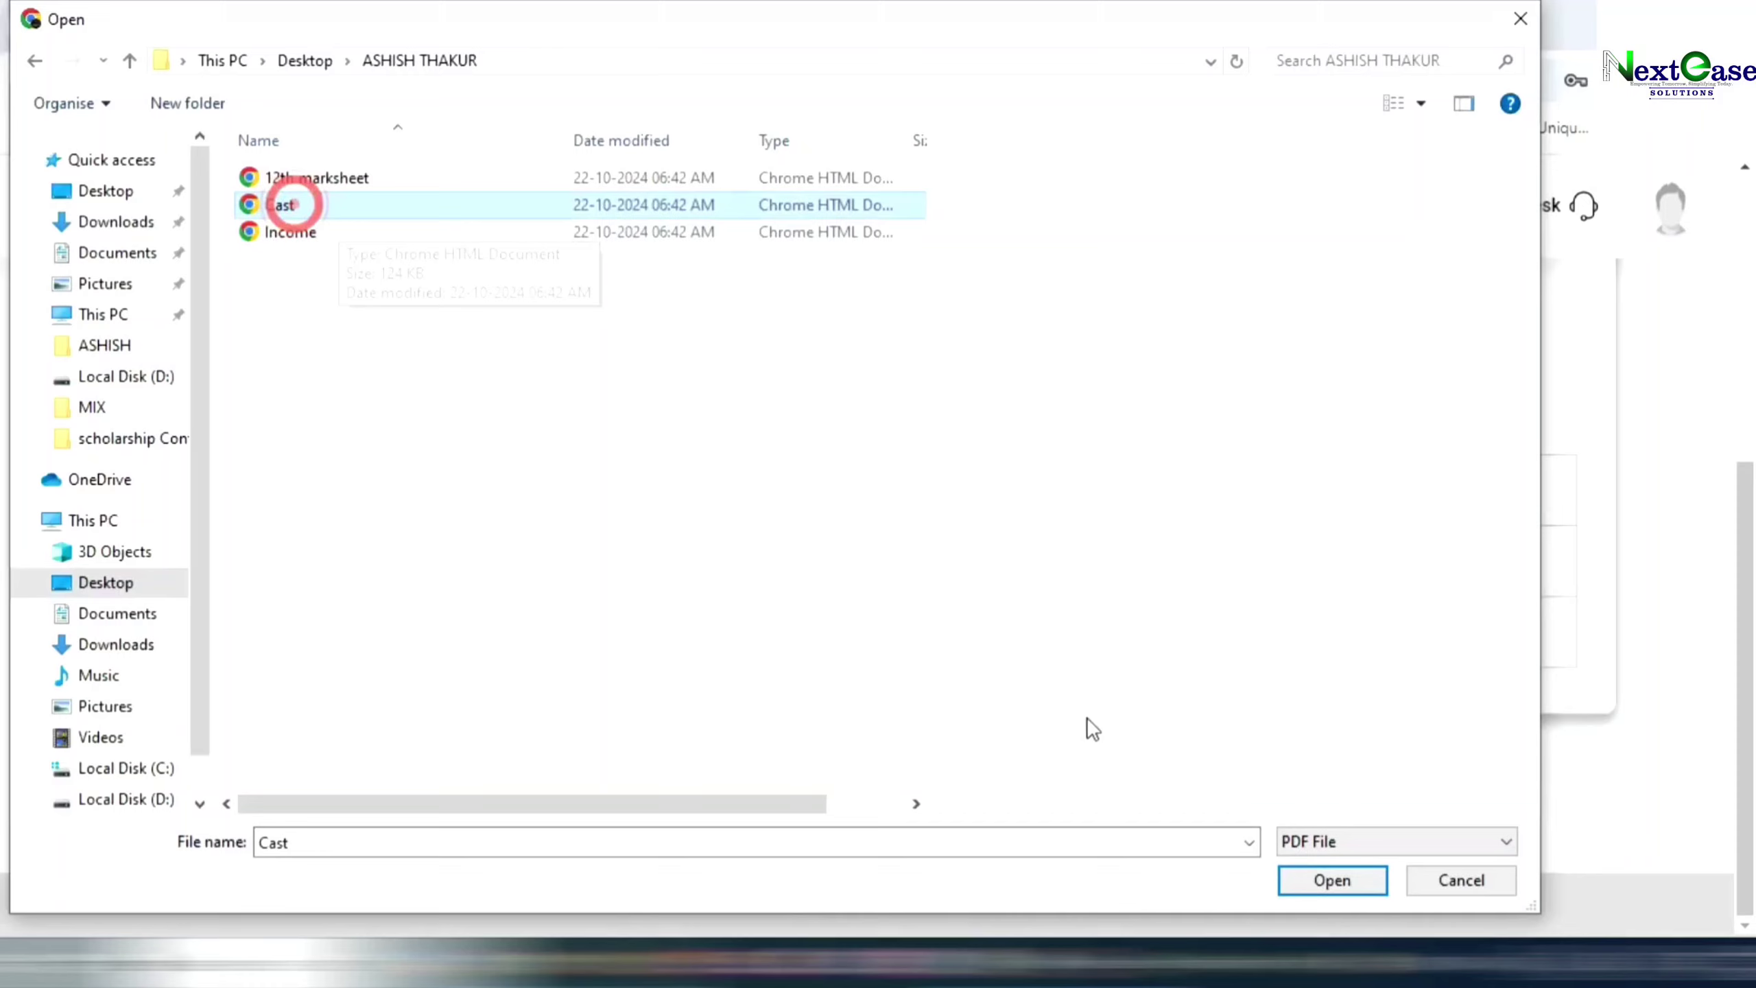
pyautogui.click(1321, 877)
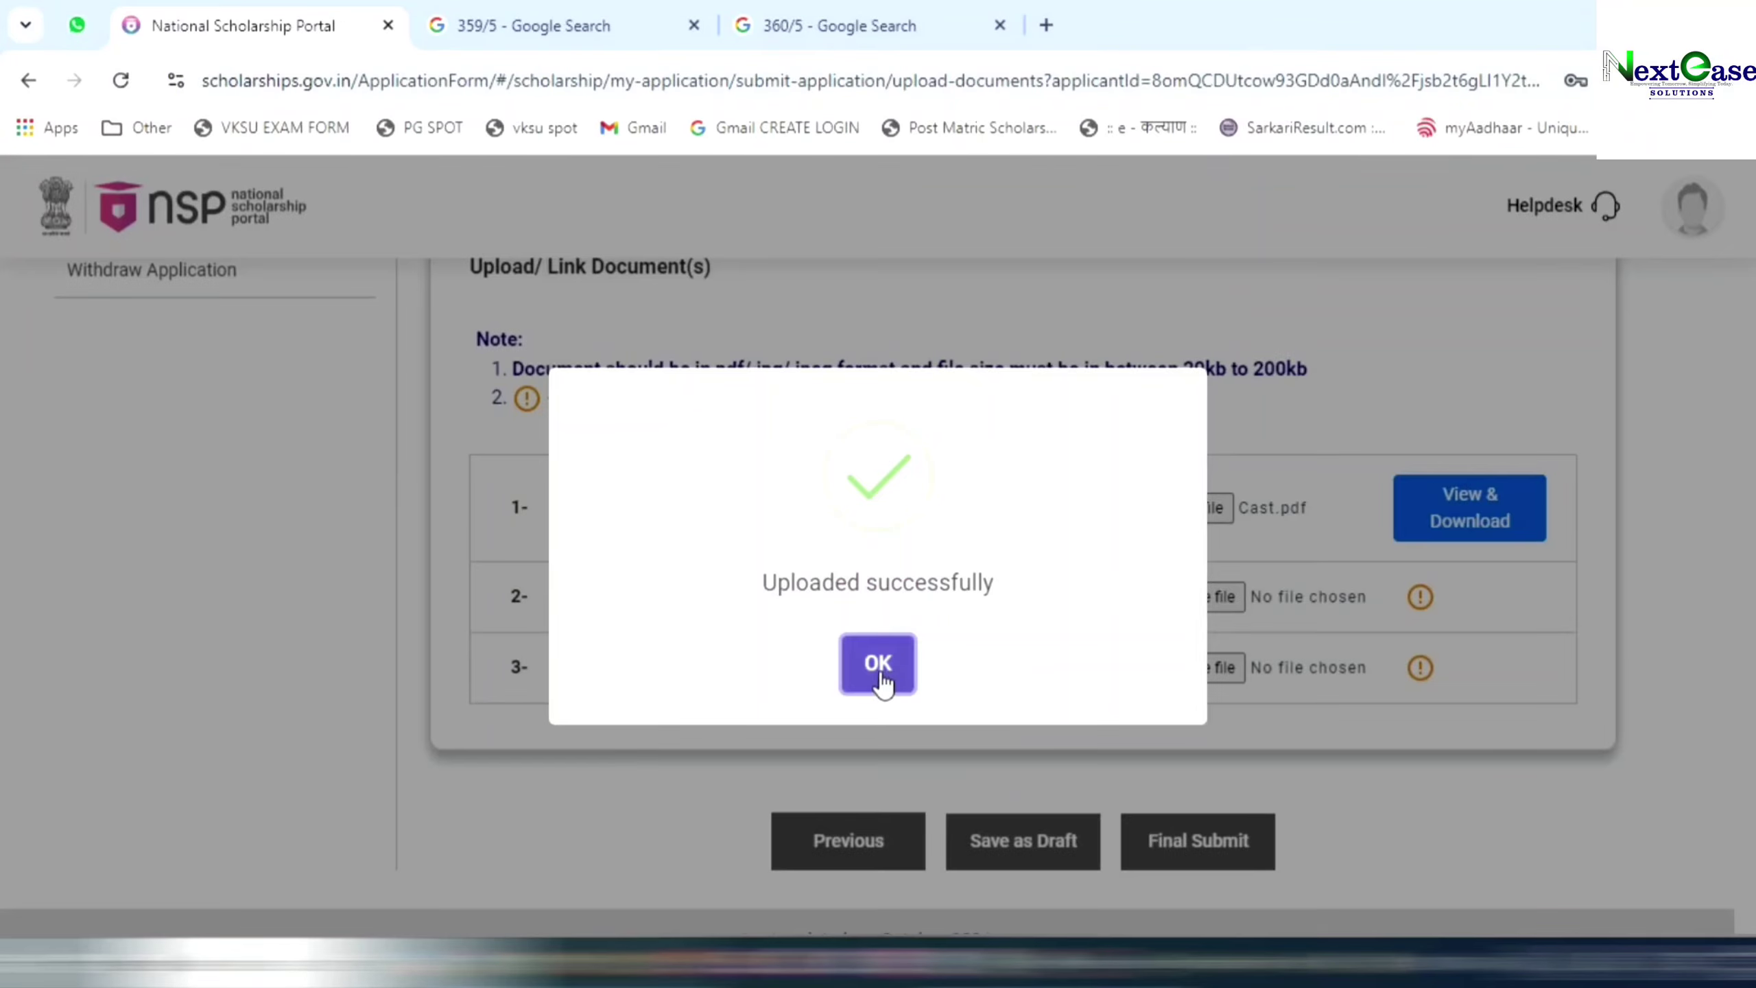
pyautogui.click(878, 670)
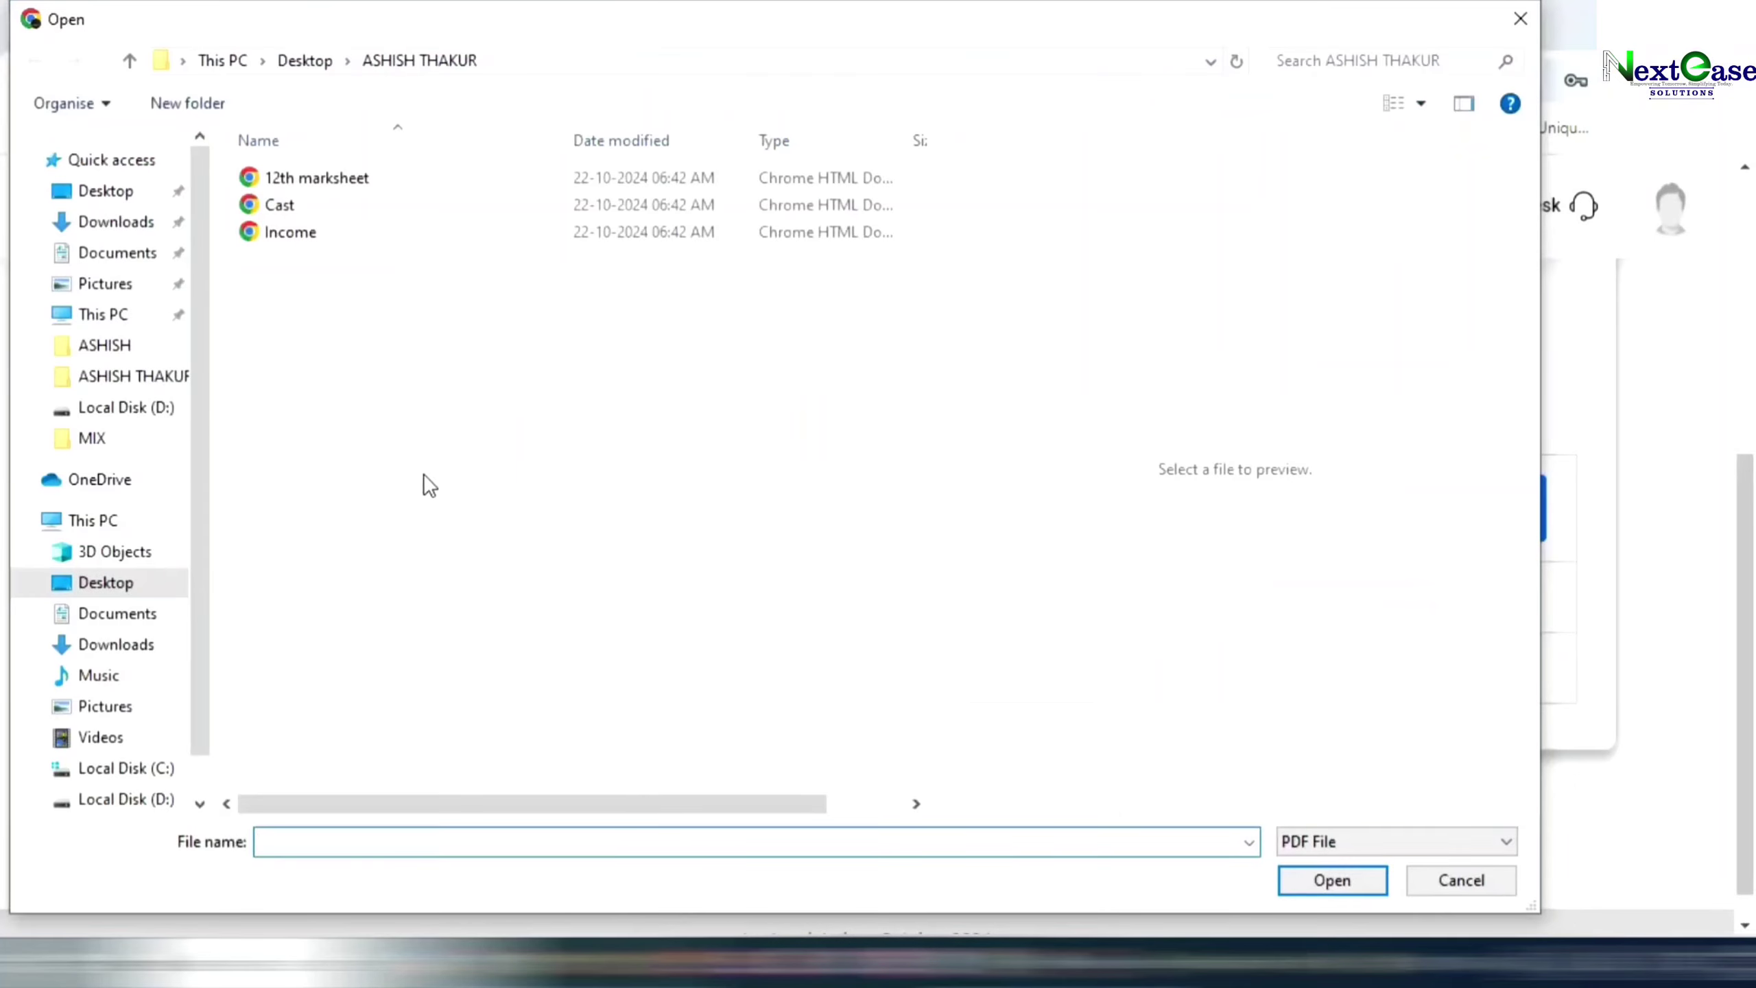
# Upload the Income PDF as the Income Certificate issued by the Designated State/UT Authority.
pyautogui.click(304, 234)
pyautogui.click(1316, 881)
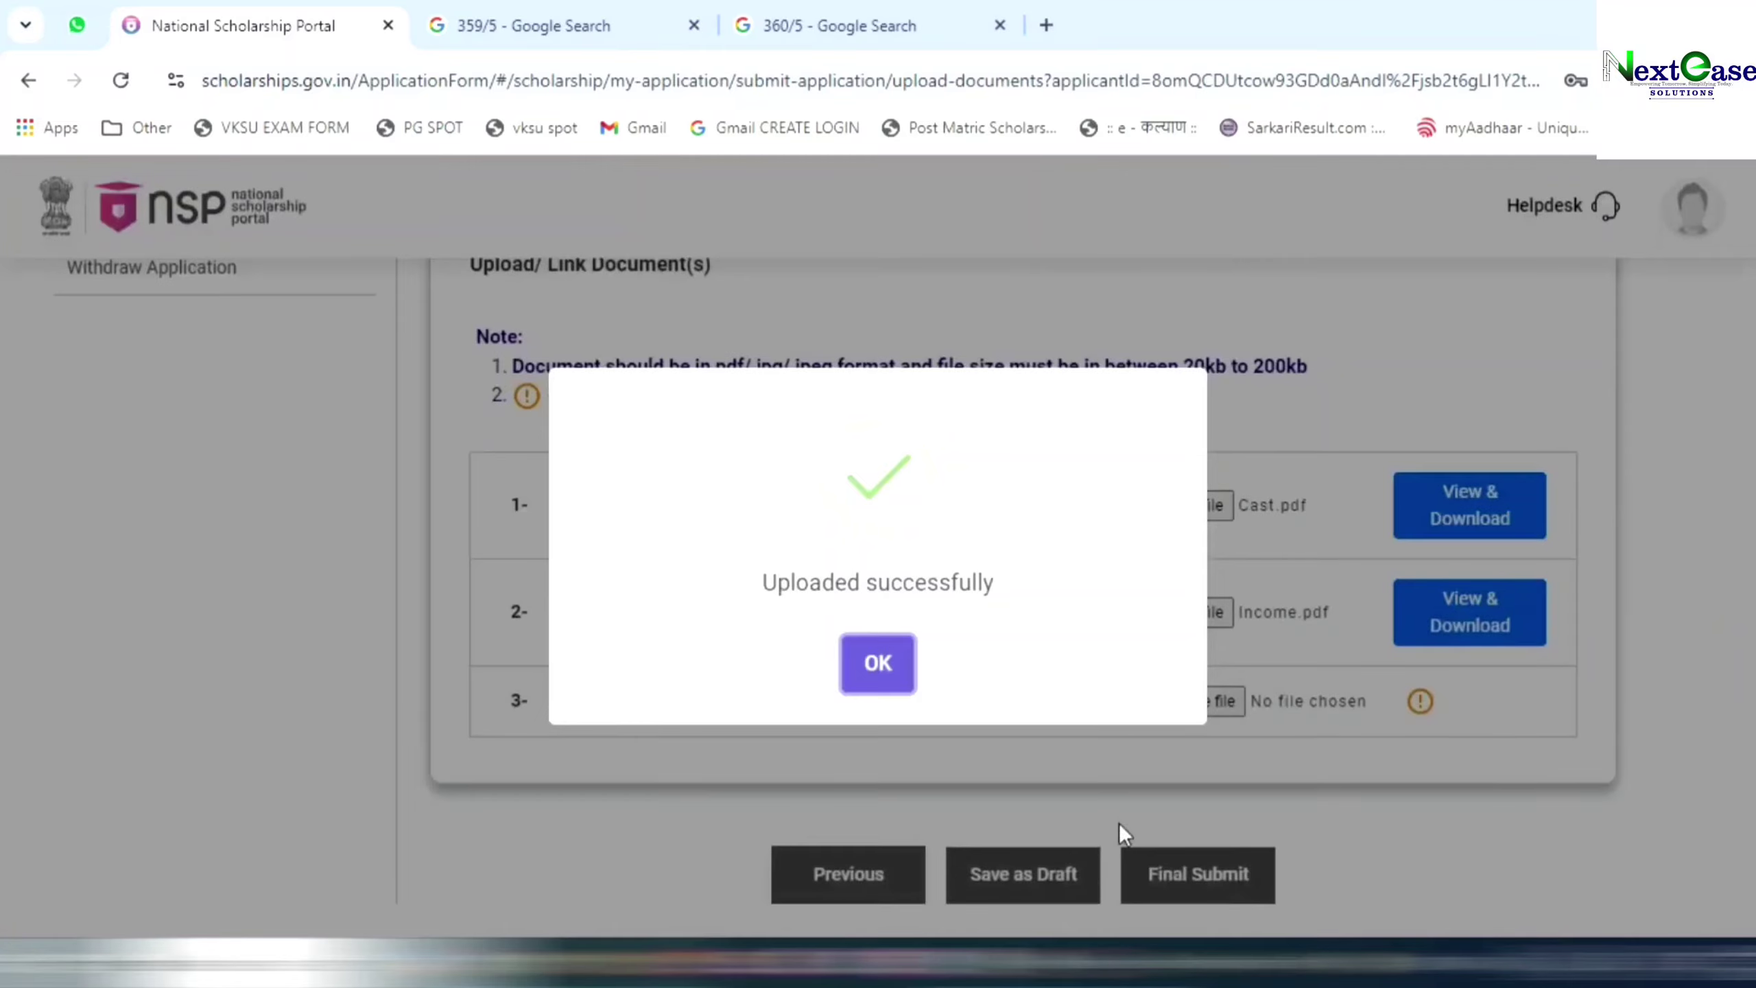
pyautogui.click(873, 664)
# Upload the 12th marksheet PDF as the 12th class marksheet document.
pyautogui.click(1216, 701)
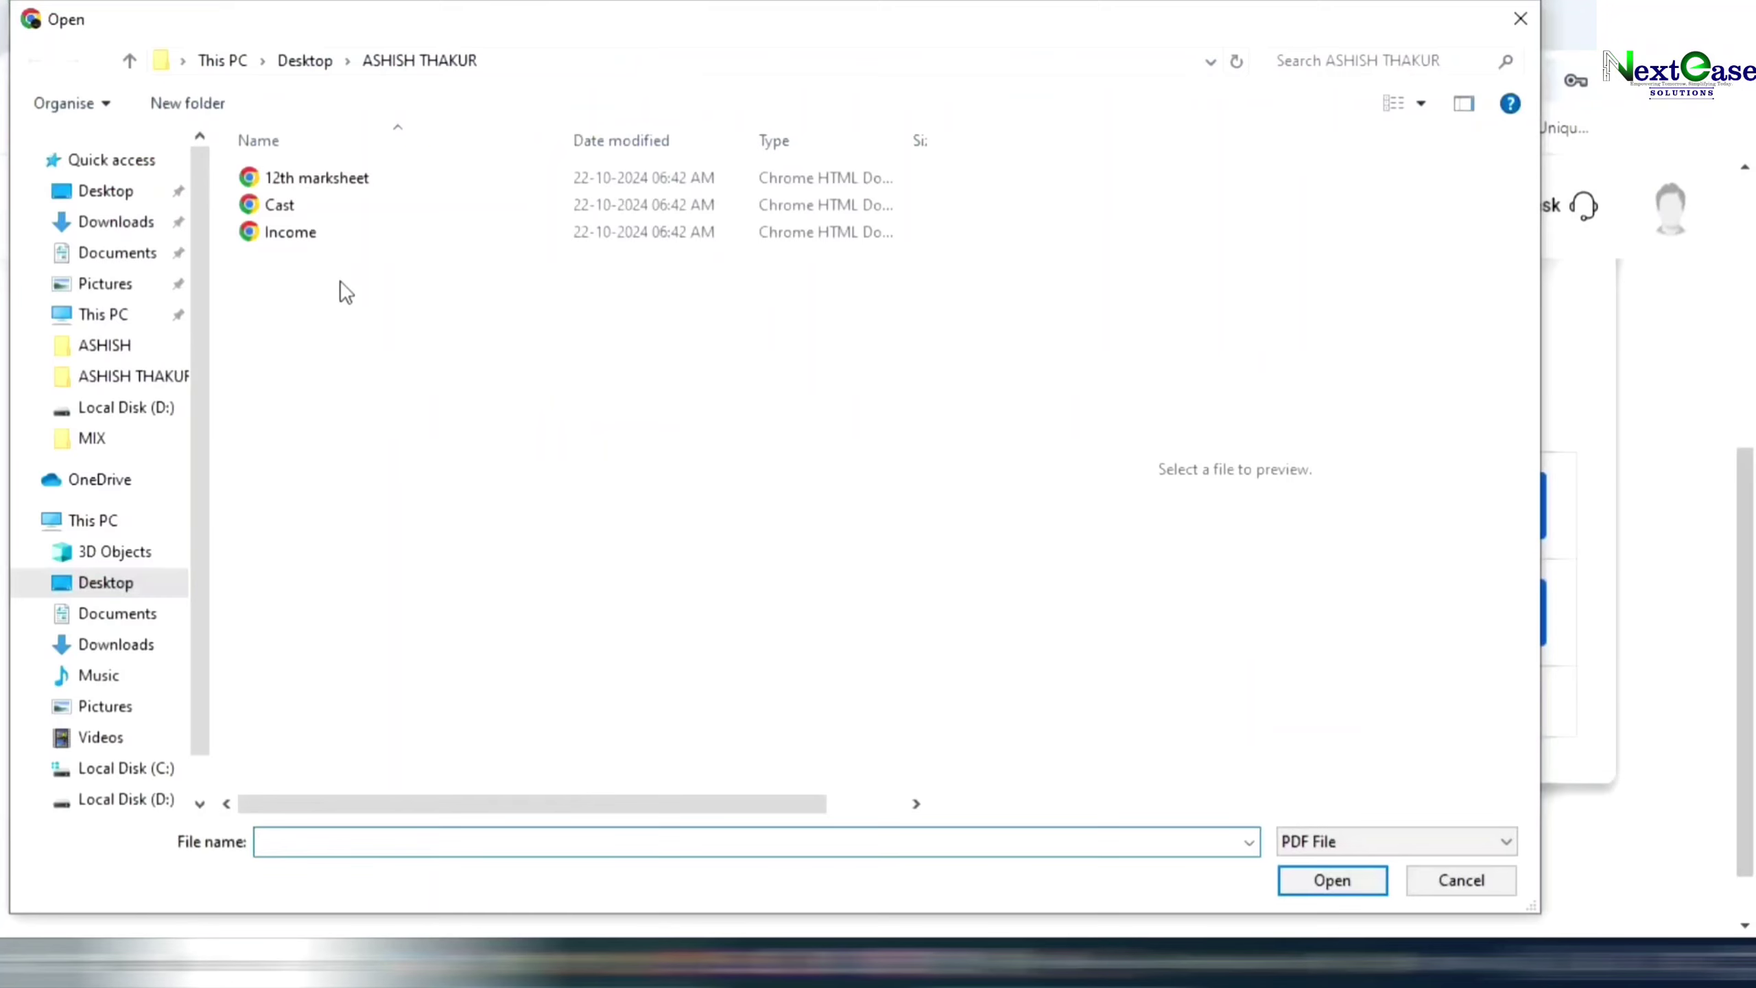
pyautogui.click(315, 178)
pyautogui.click(1311, 884)
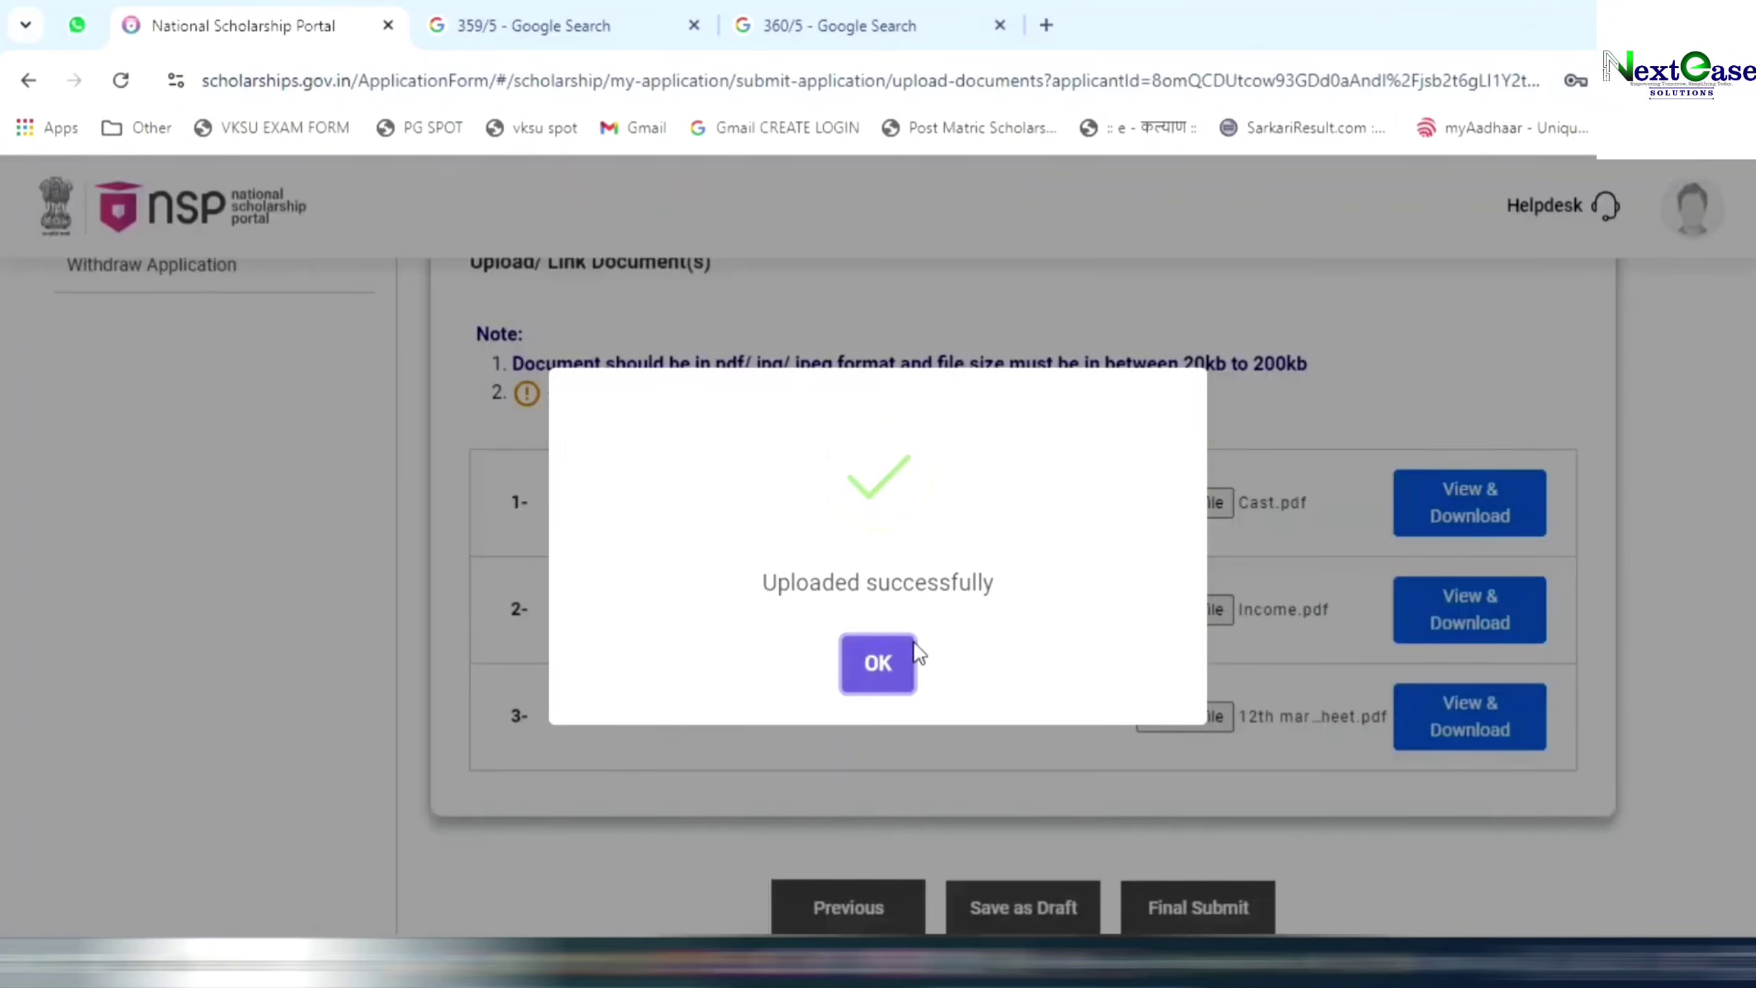
pyautogui.click(871, 660)
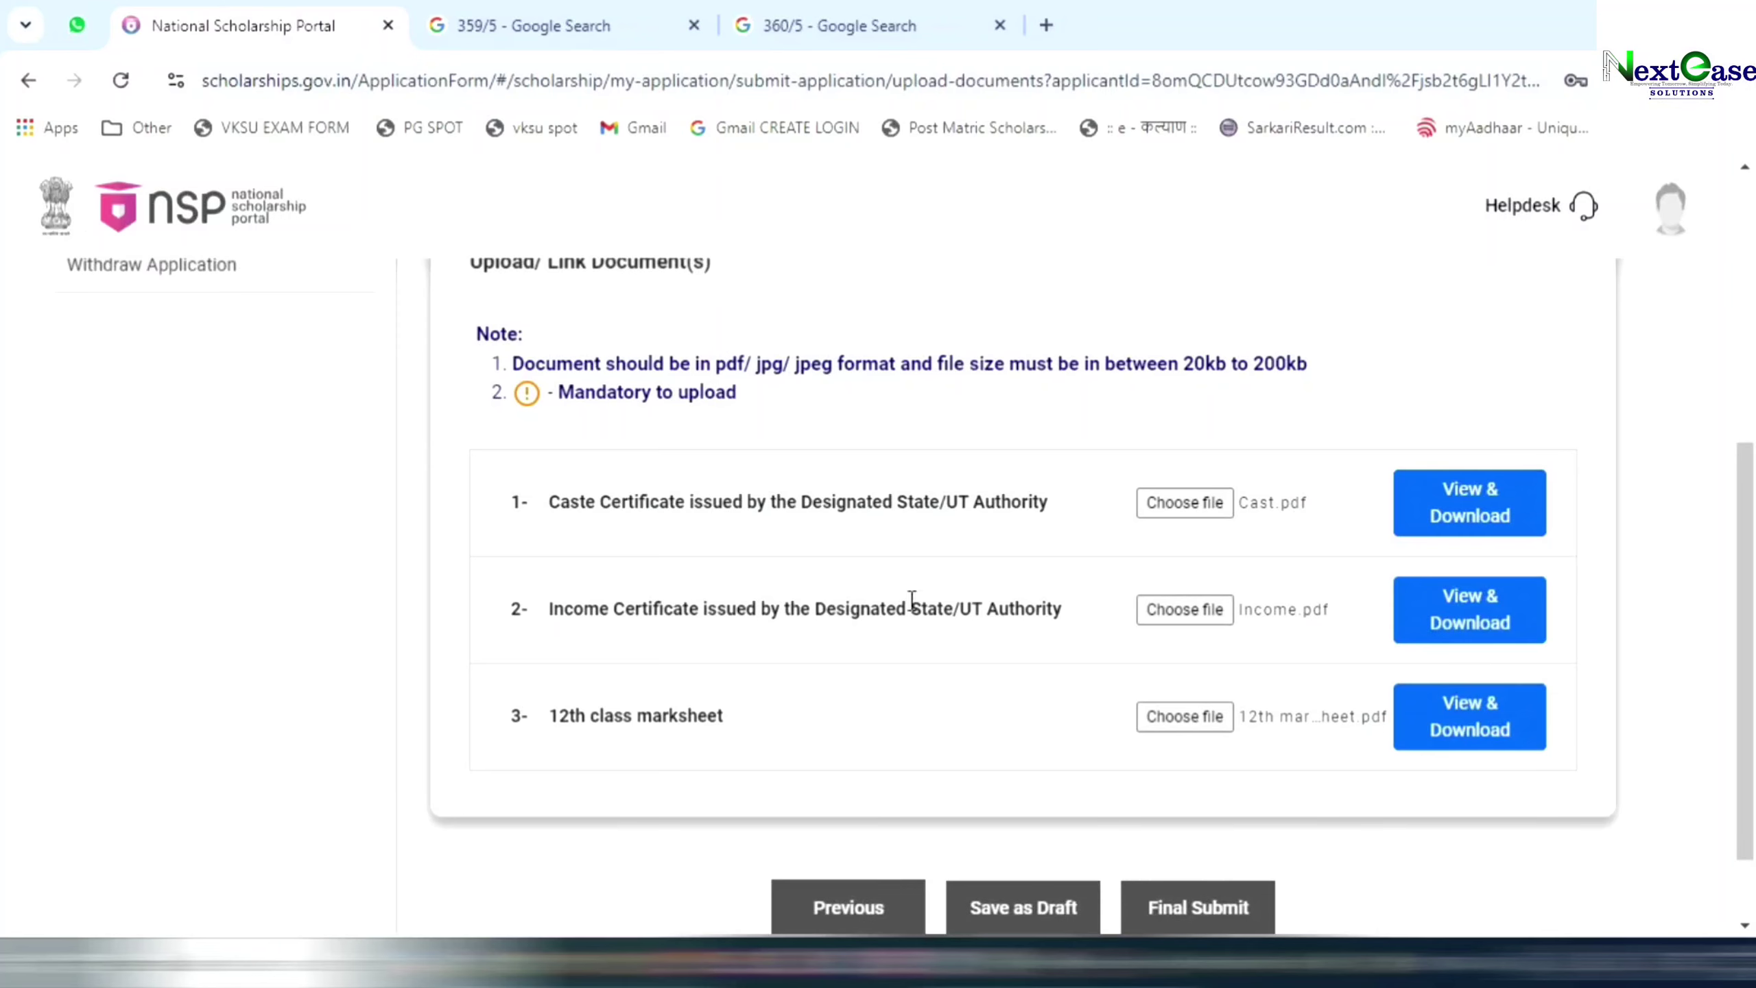
# Make the final submission of the scholarship application, confirm it, and dismiss the acknowledgement.
pyautogui.scroll(-2, 875, 664)
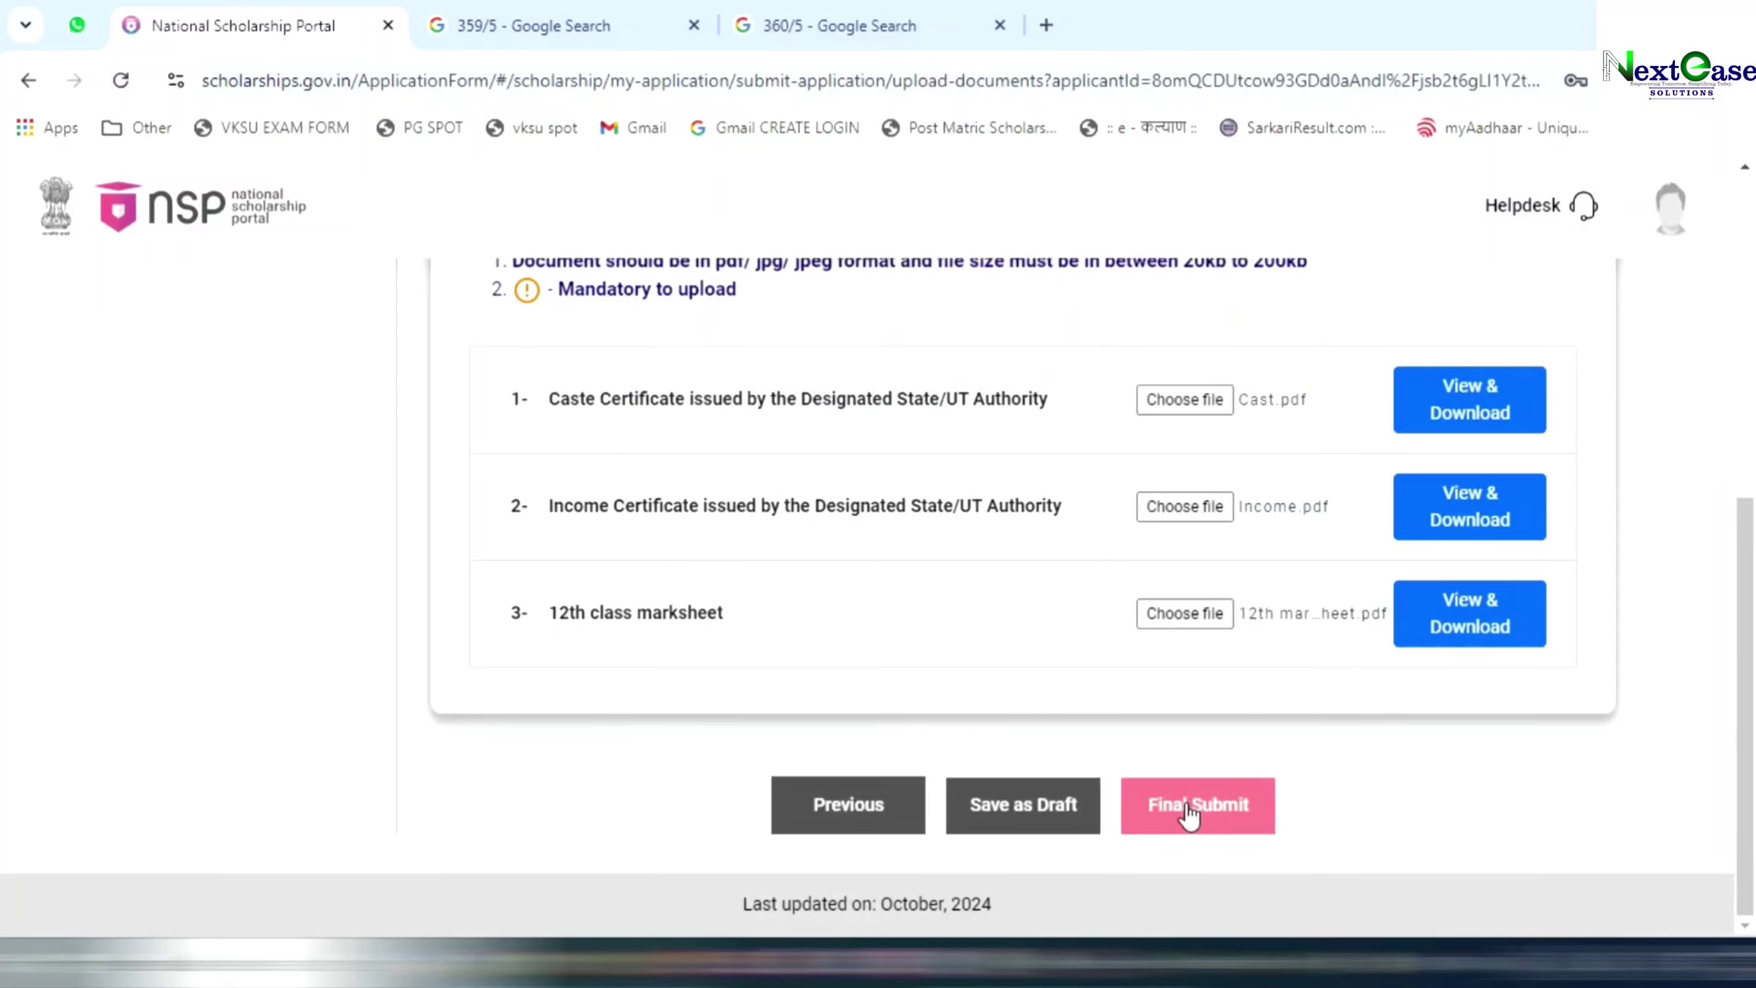
pyautogui.click(1189, 809)
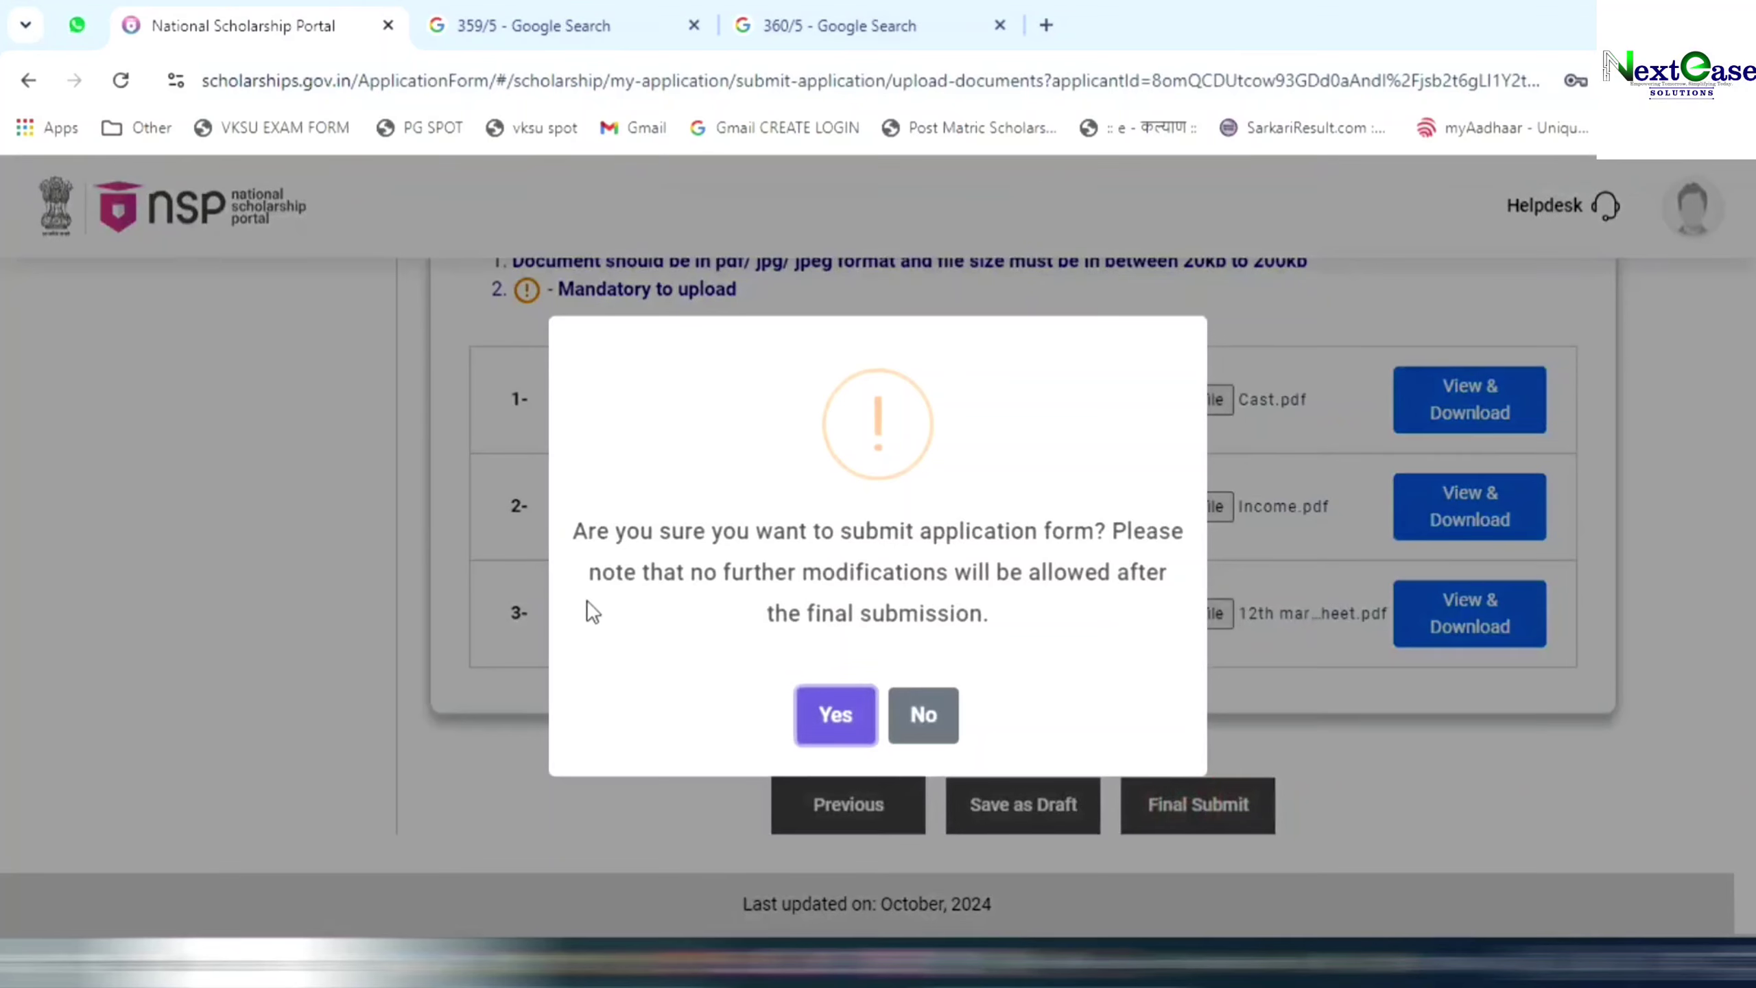
pyautogui.click(841, 713)
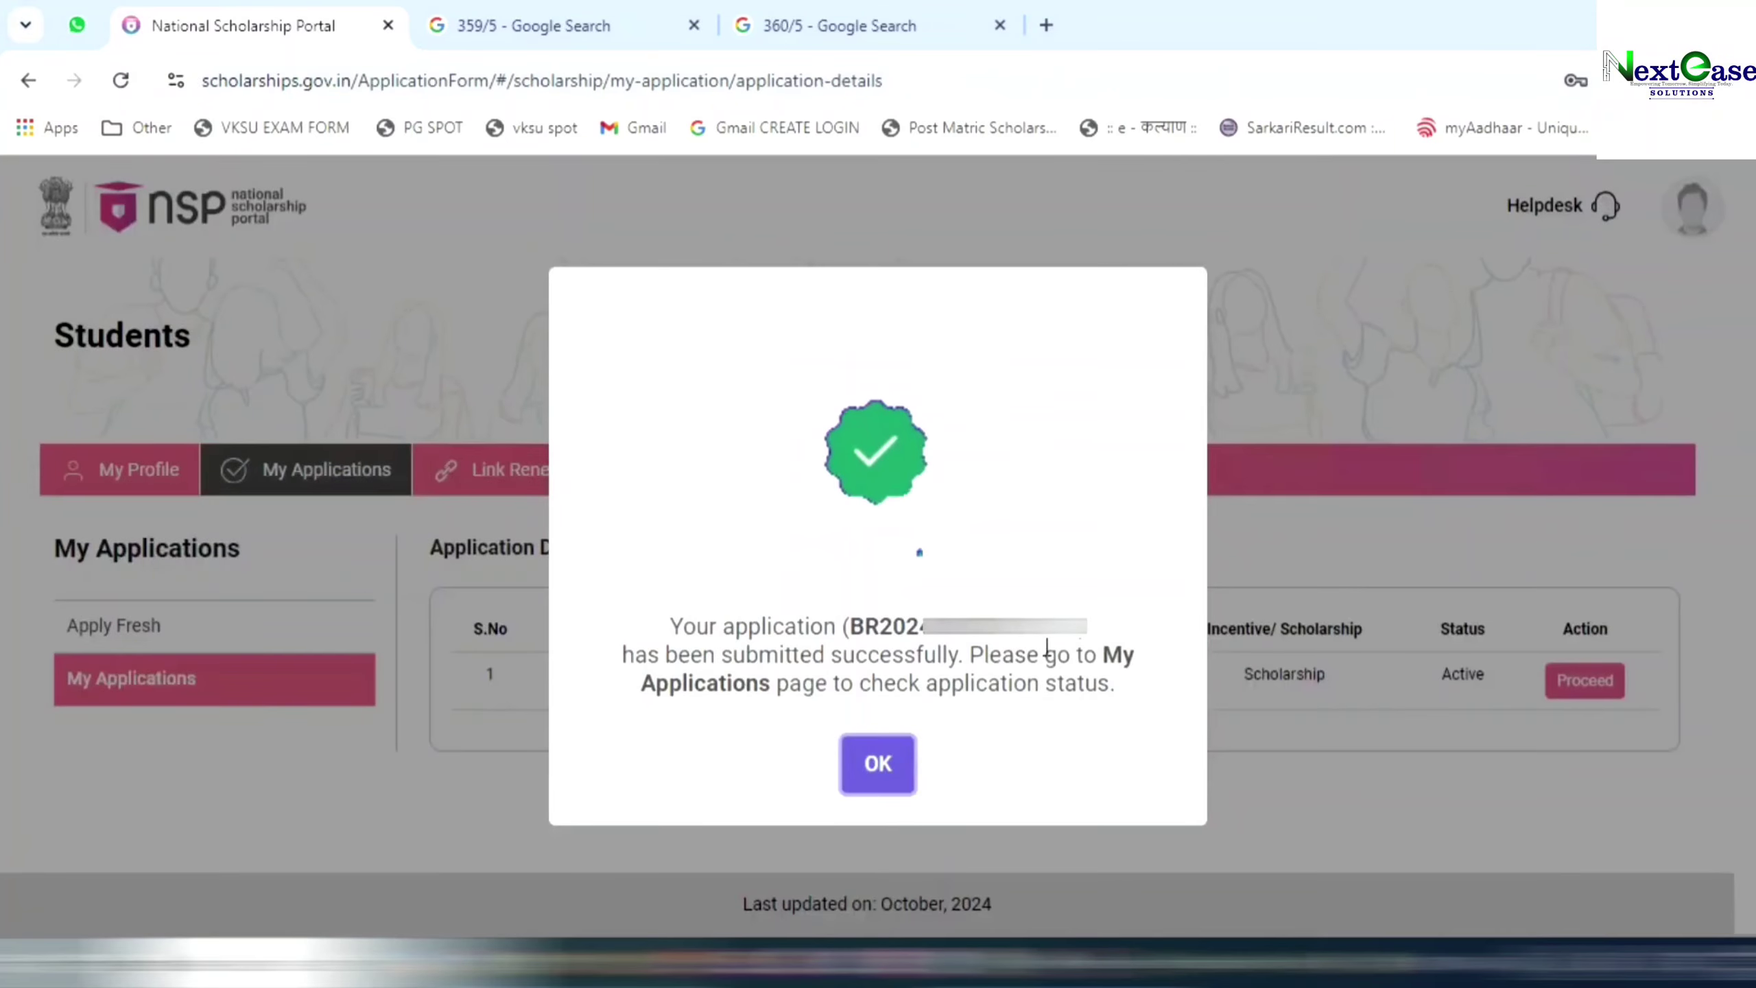
pyautogui.click(882, 756)
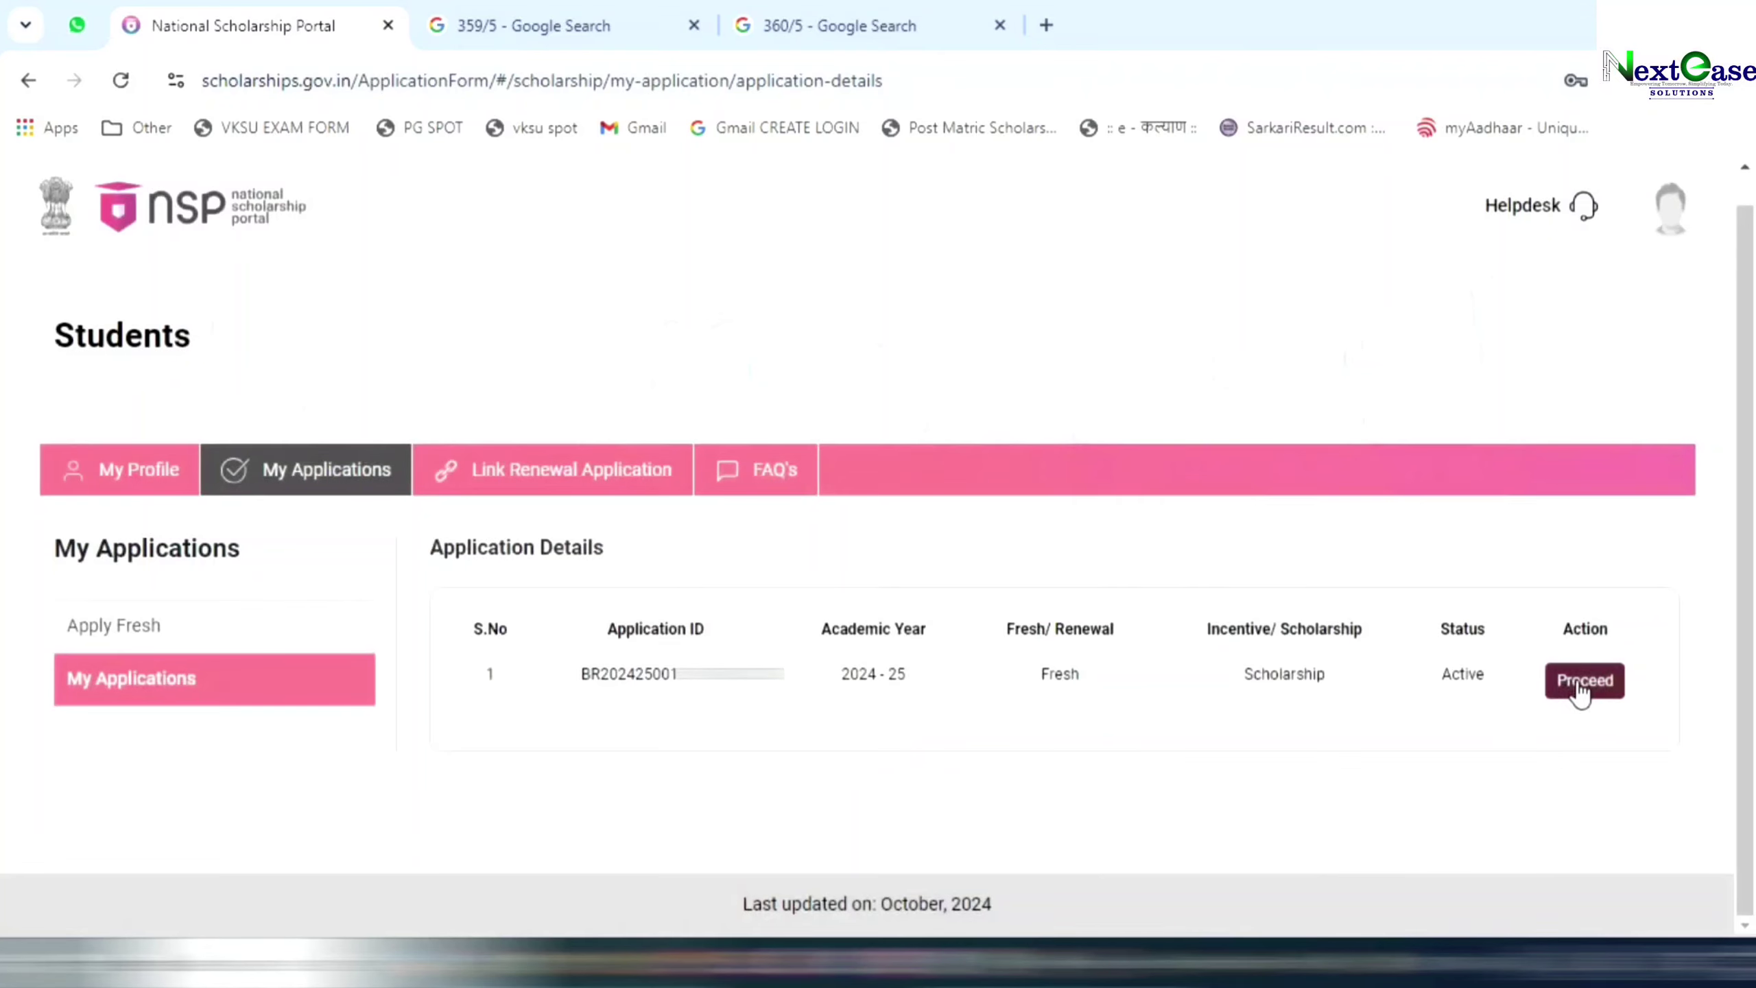
# Open the submitted 2024-25 application from the application details list and read its current status.
pyautogui.click(1585, 681)
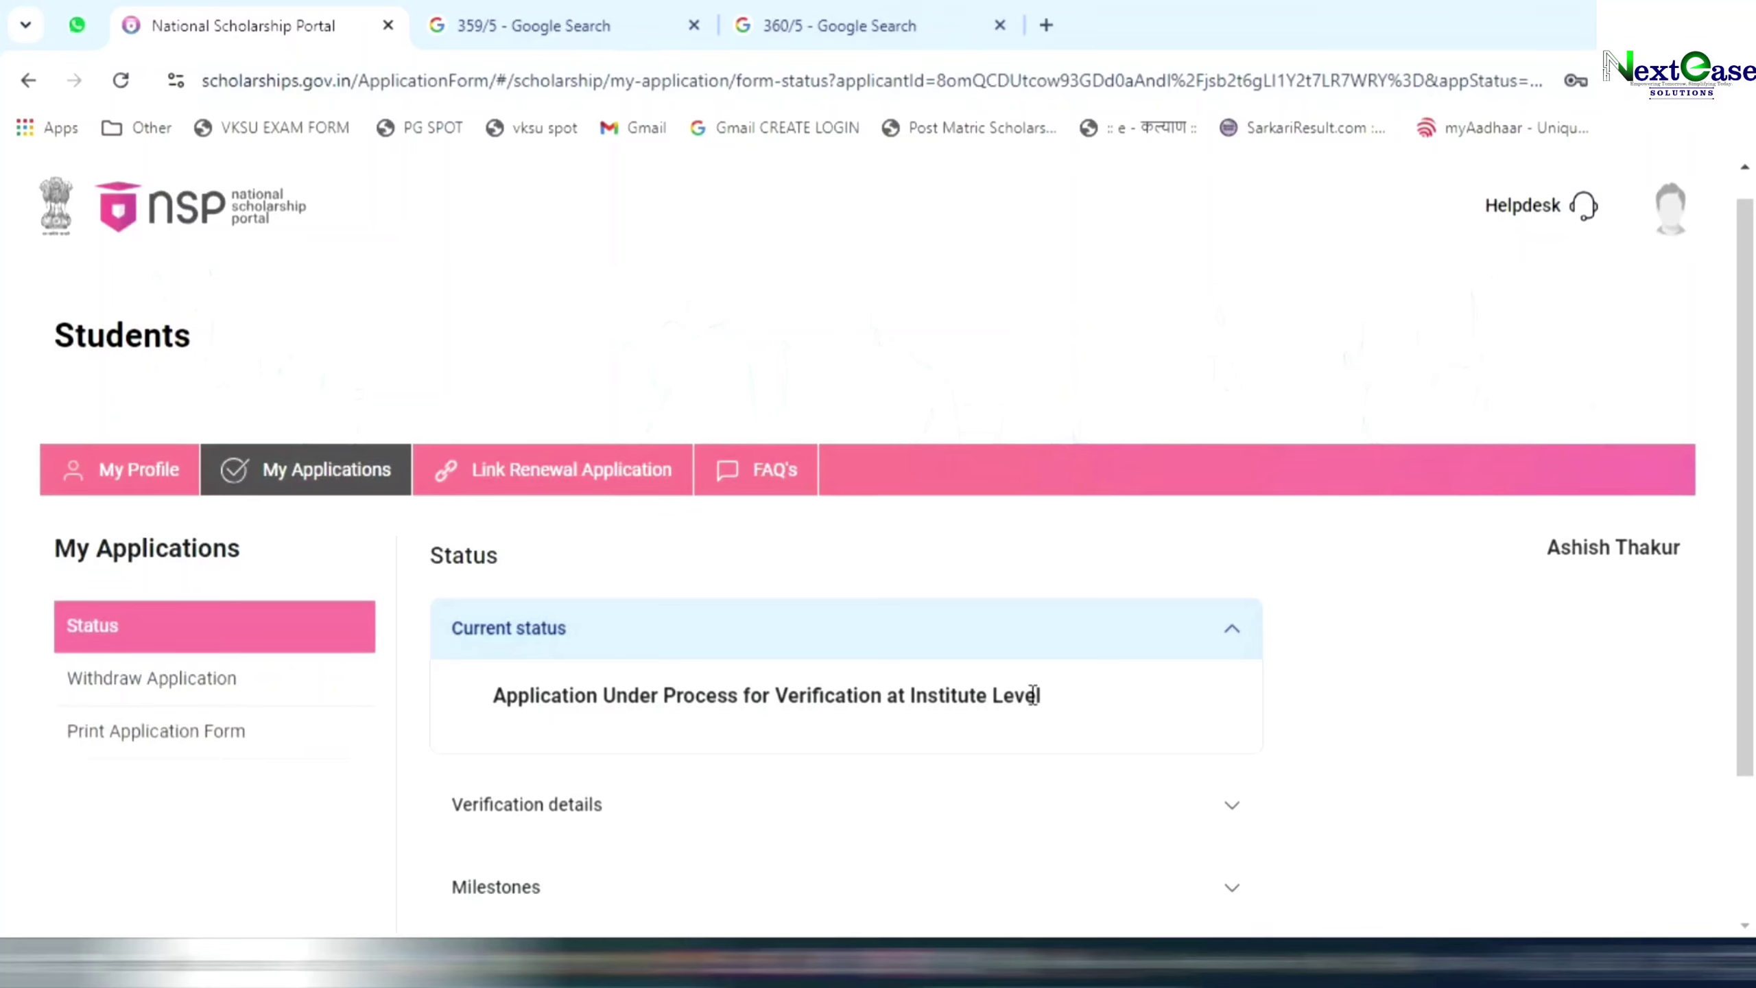
pyautogui.moveTo(1046, 695); pyautogui.dragTo(405, 713)
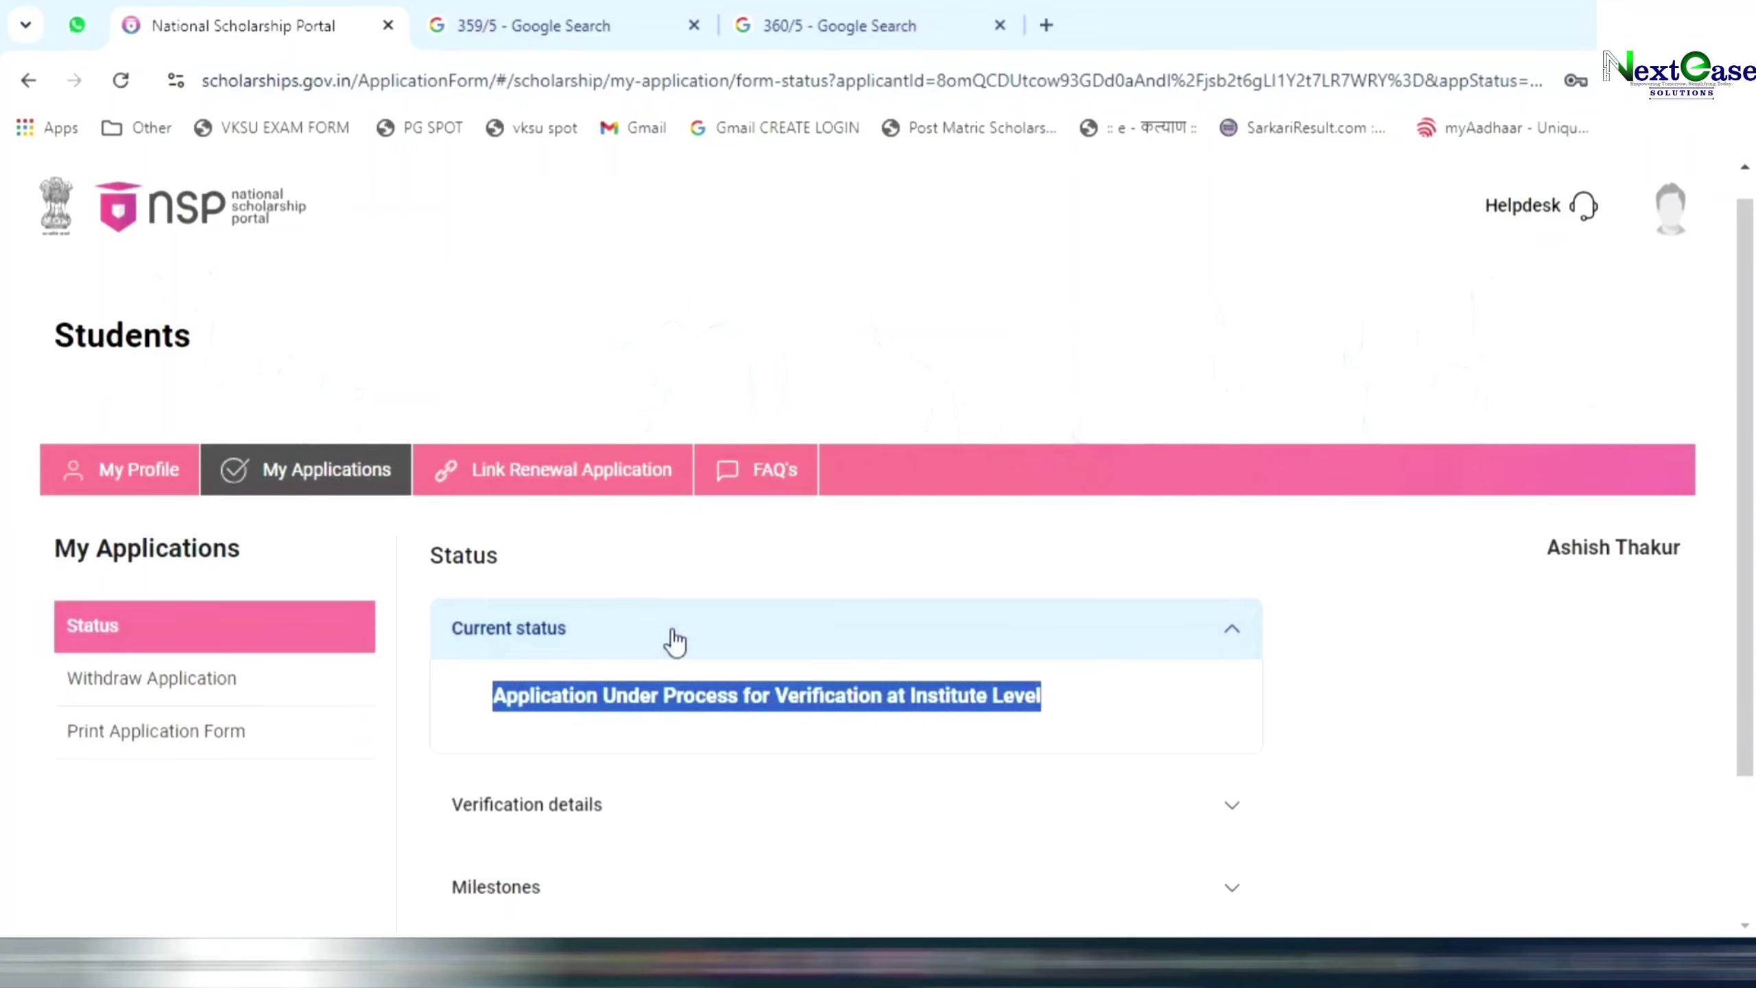
pyautogui.click(1053, 696)
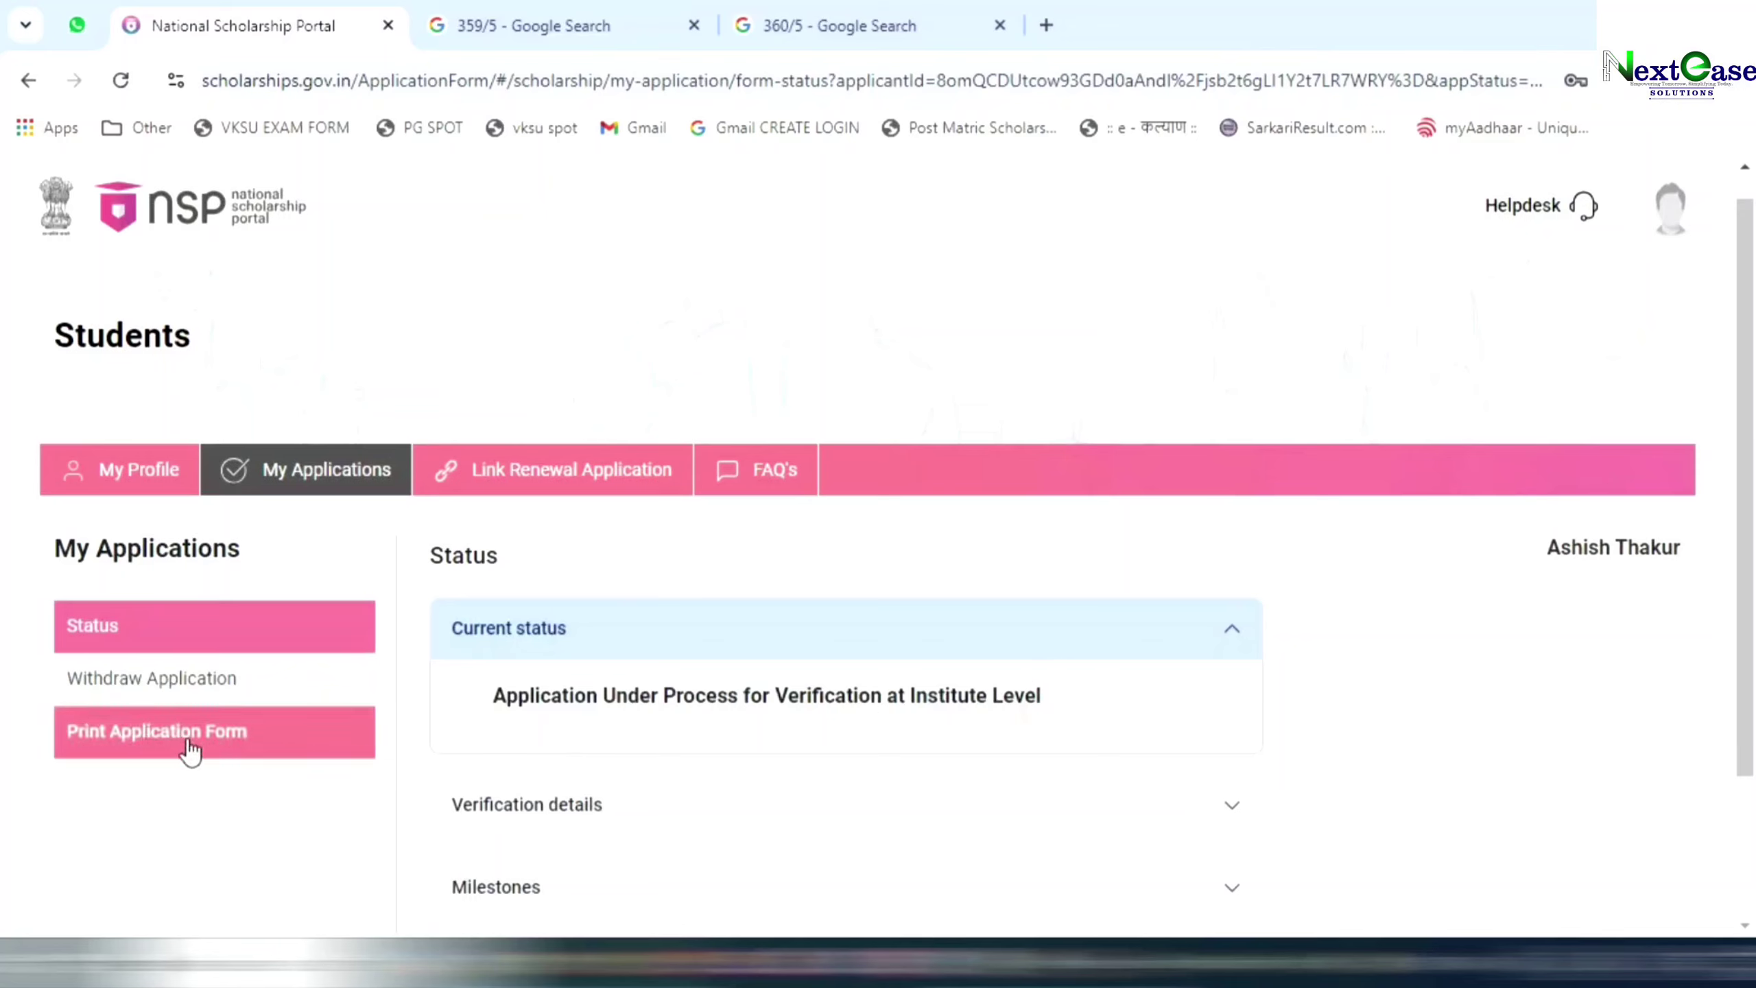
# Open the printable application form and its print preview, and close the preview window without printing.
pyautogui.click(135, 740)
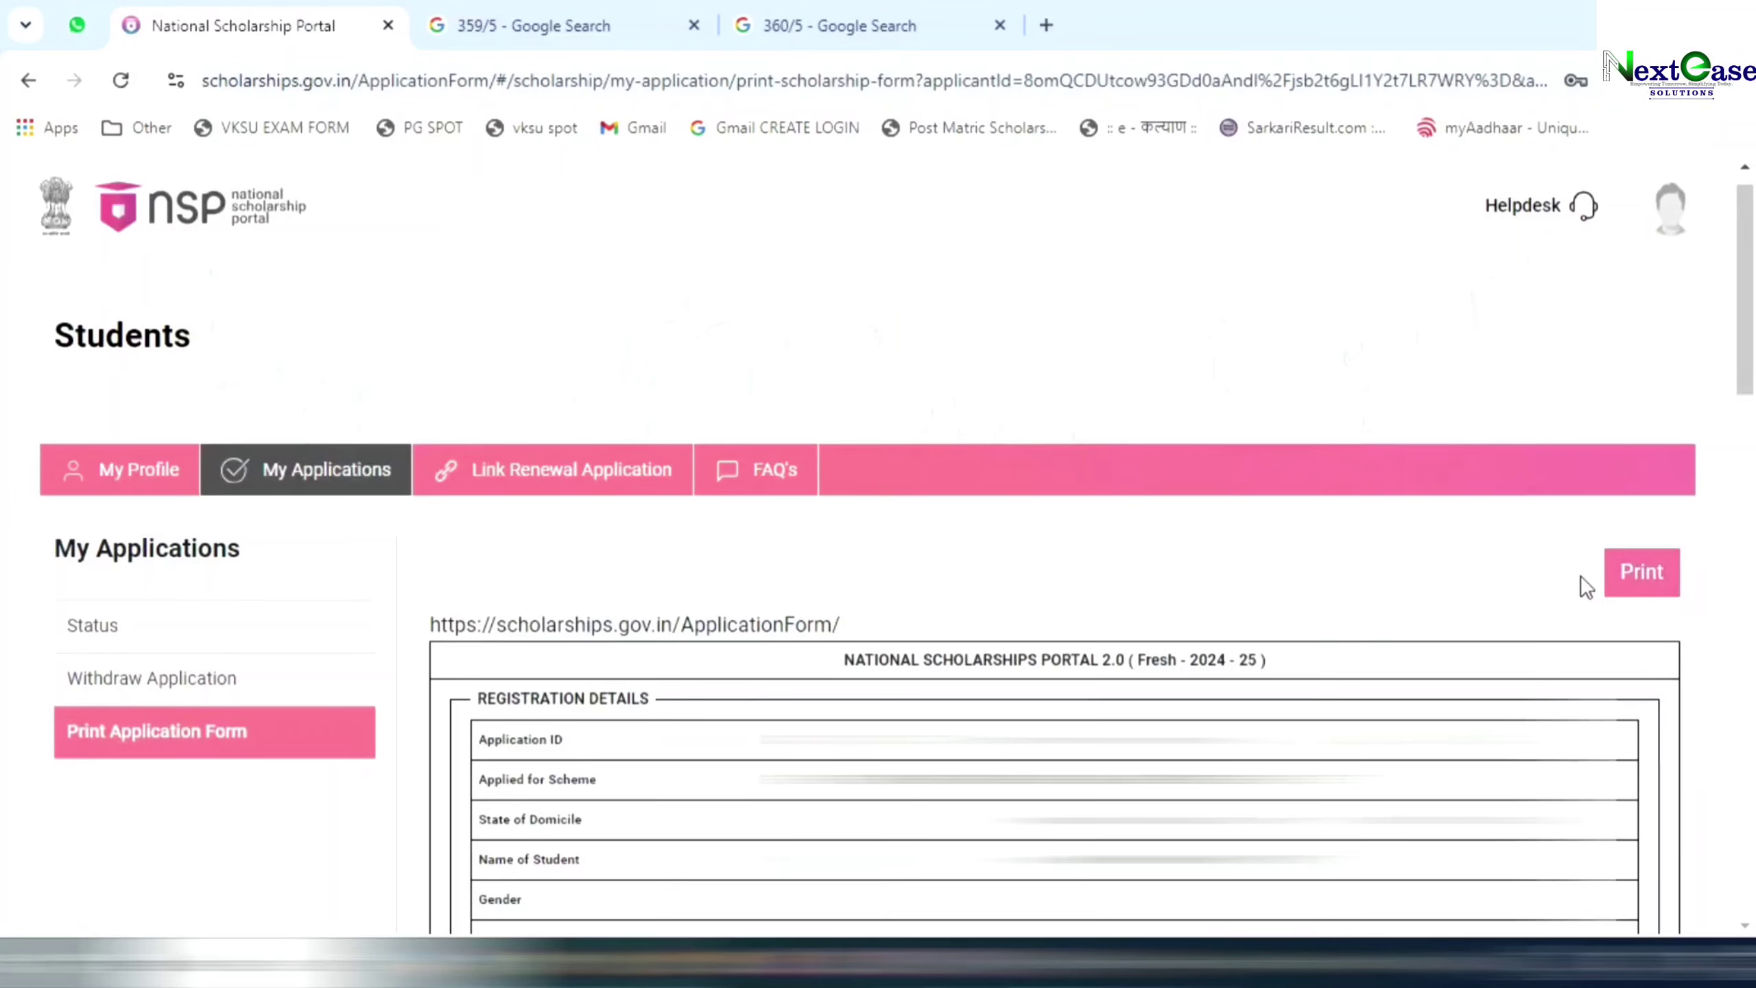
pyautogui.click(1634, 586)
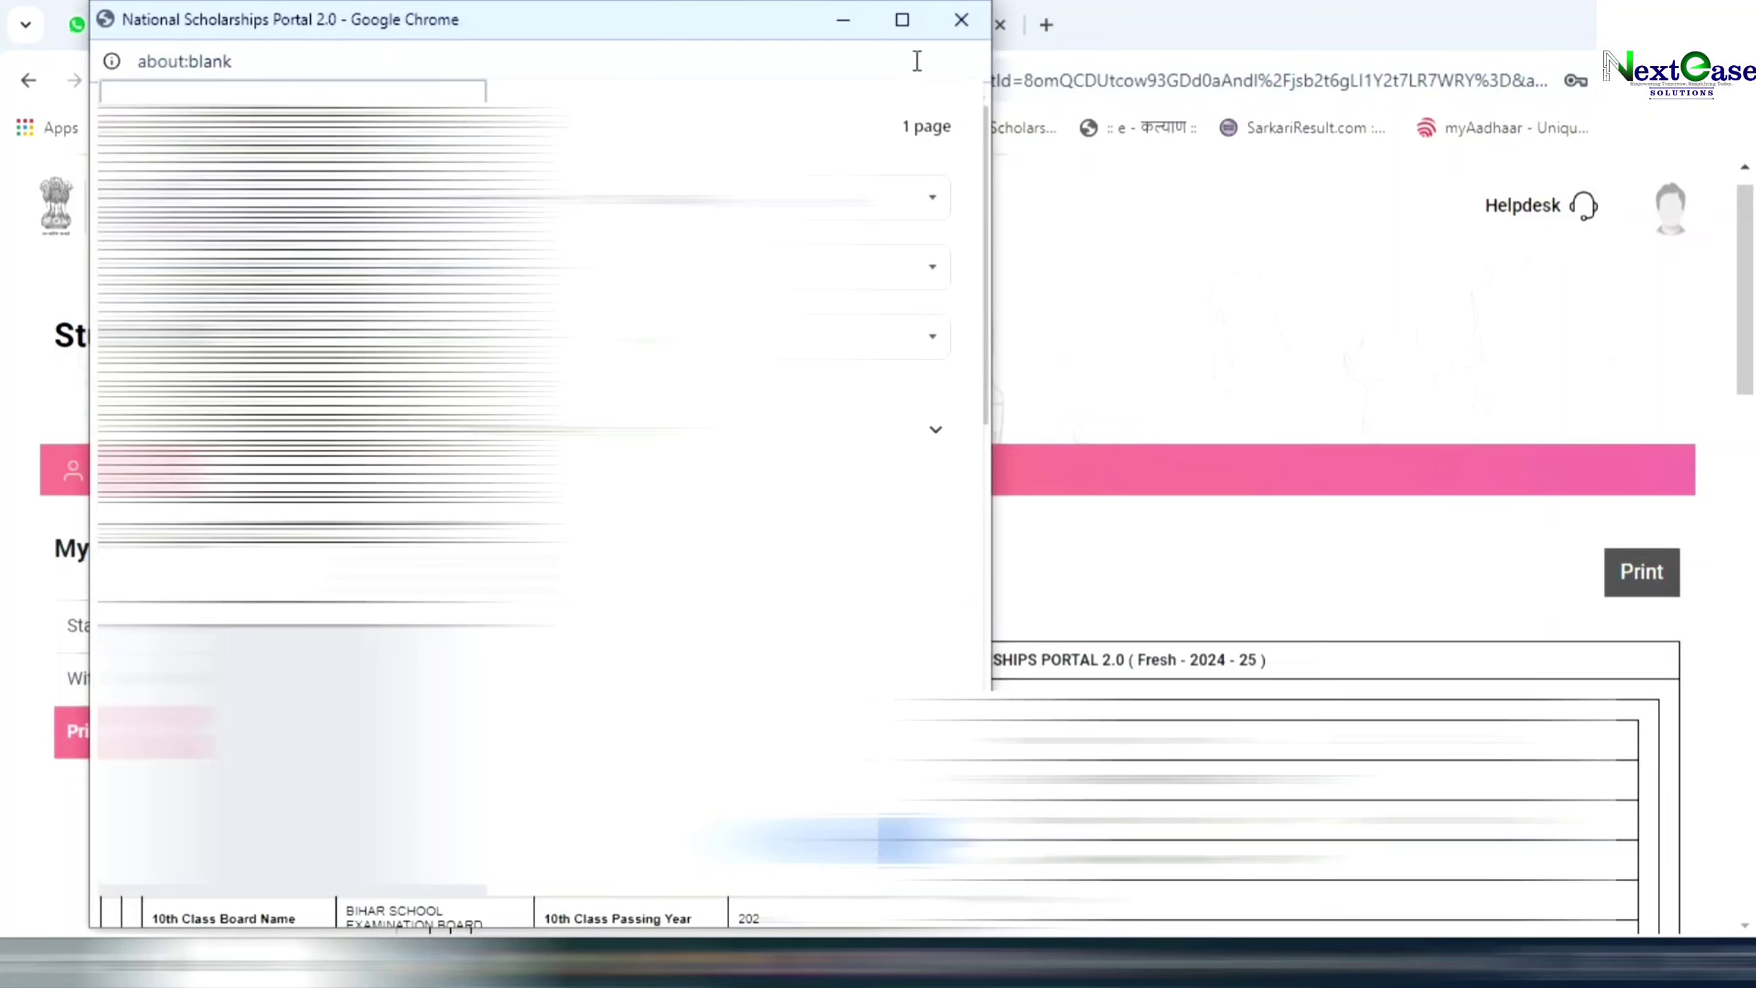
pyautogui.click(961, 20)
# Search Google for nsp in a new browser tab and open the National Scholarship Portal home page.
pyautogui.click(550, 21)
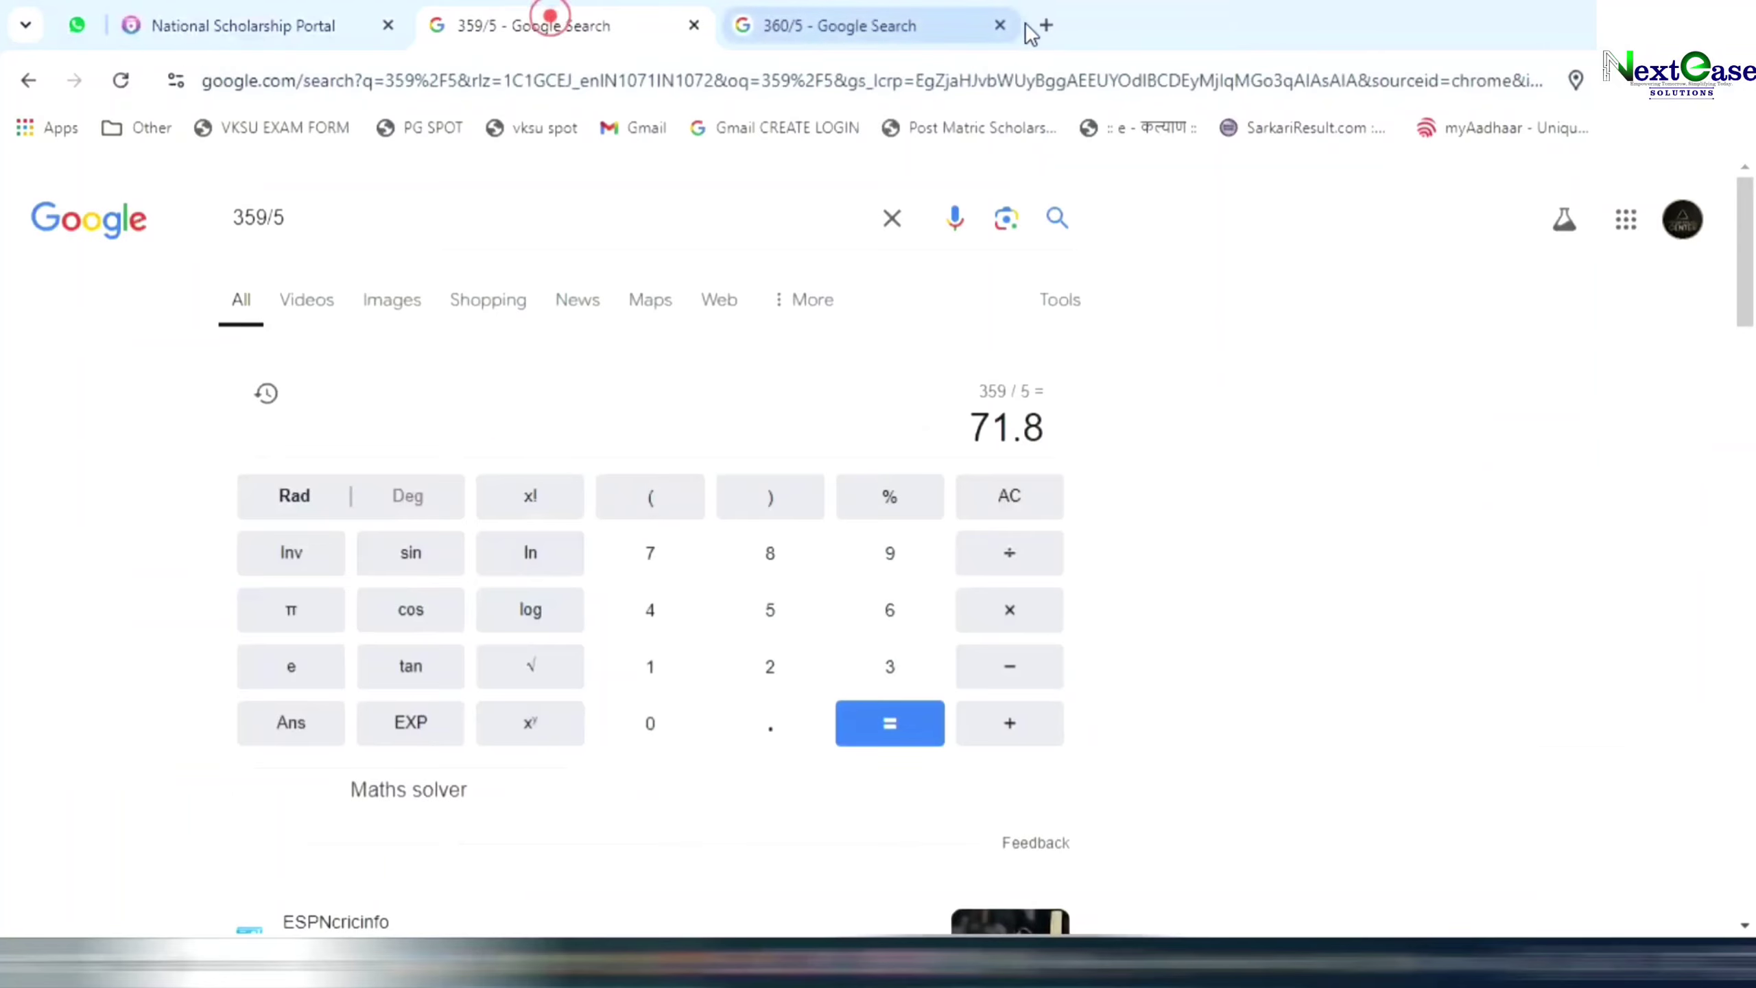
pyautogui.click(1045, 25)
pyautogui.click(529, 522)
pyautogui.click(482, 584)
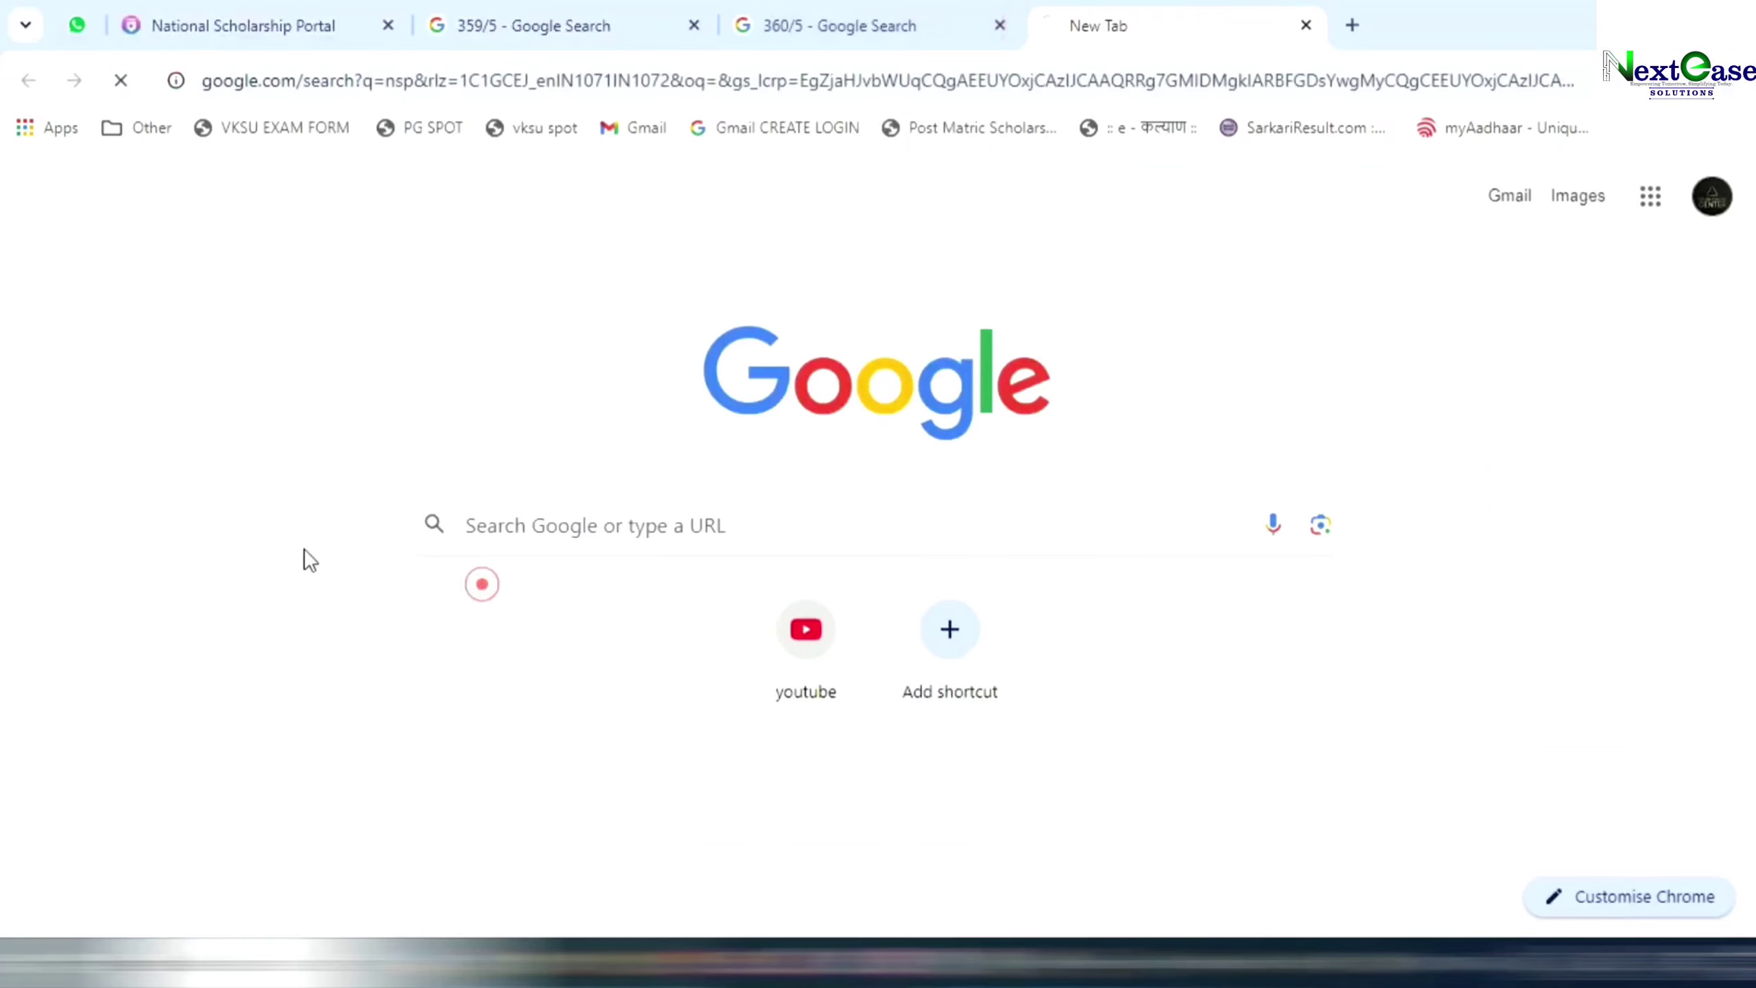
pyautogui.click(322, 436)
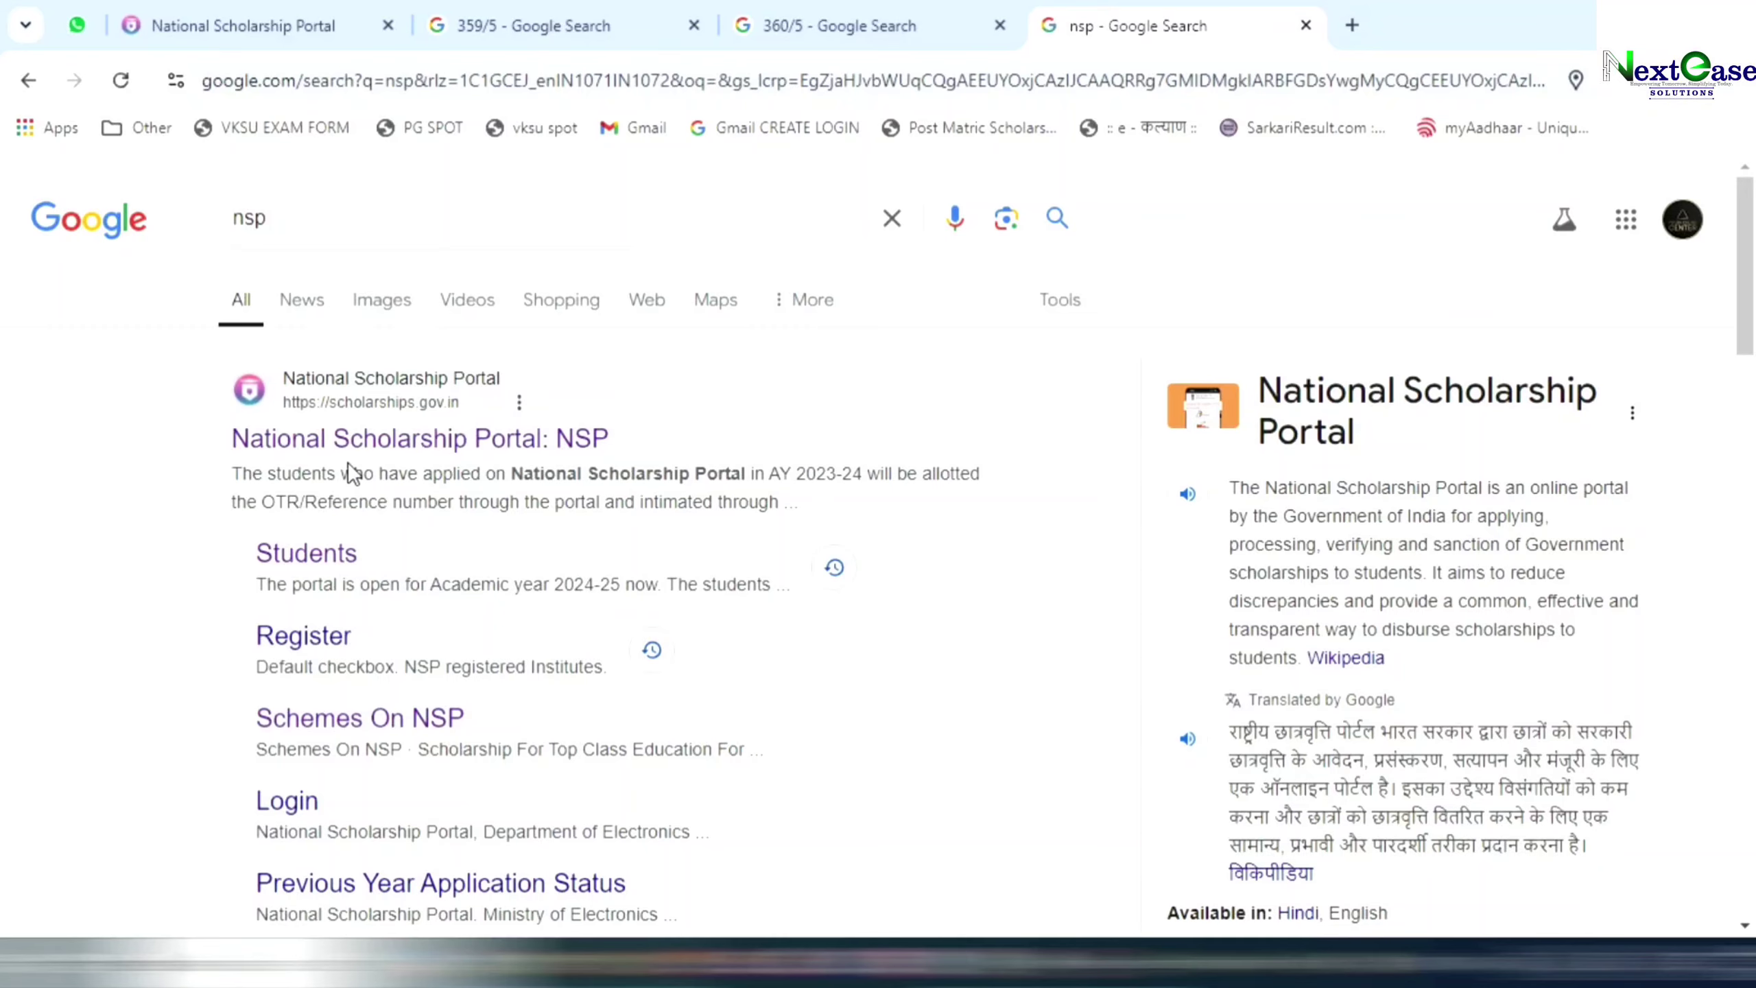
# Open the Schemes on NSP list and check the application closing date of the Department of Higher Education scheme.
pyautogui.click(424, 257)
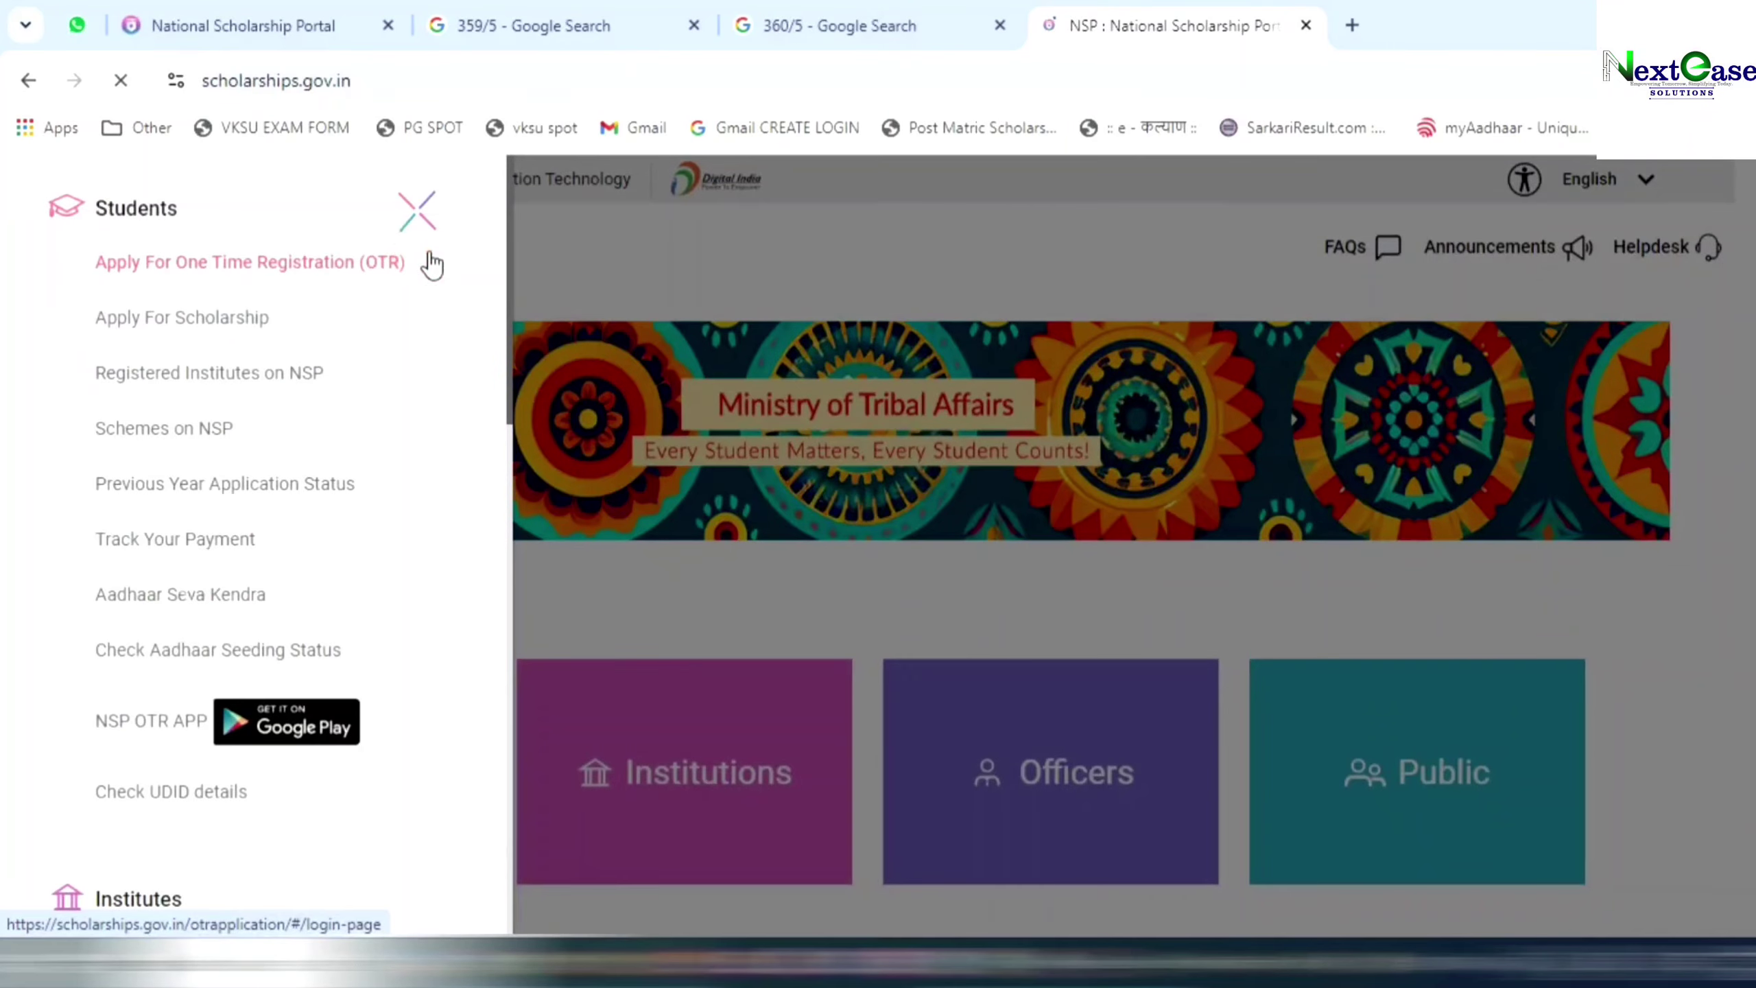
pyautogui.click(155, 436)
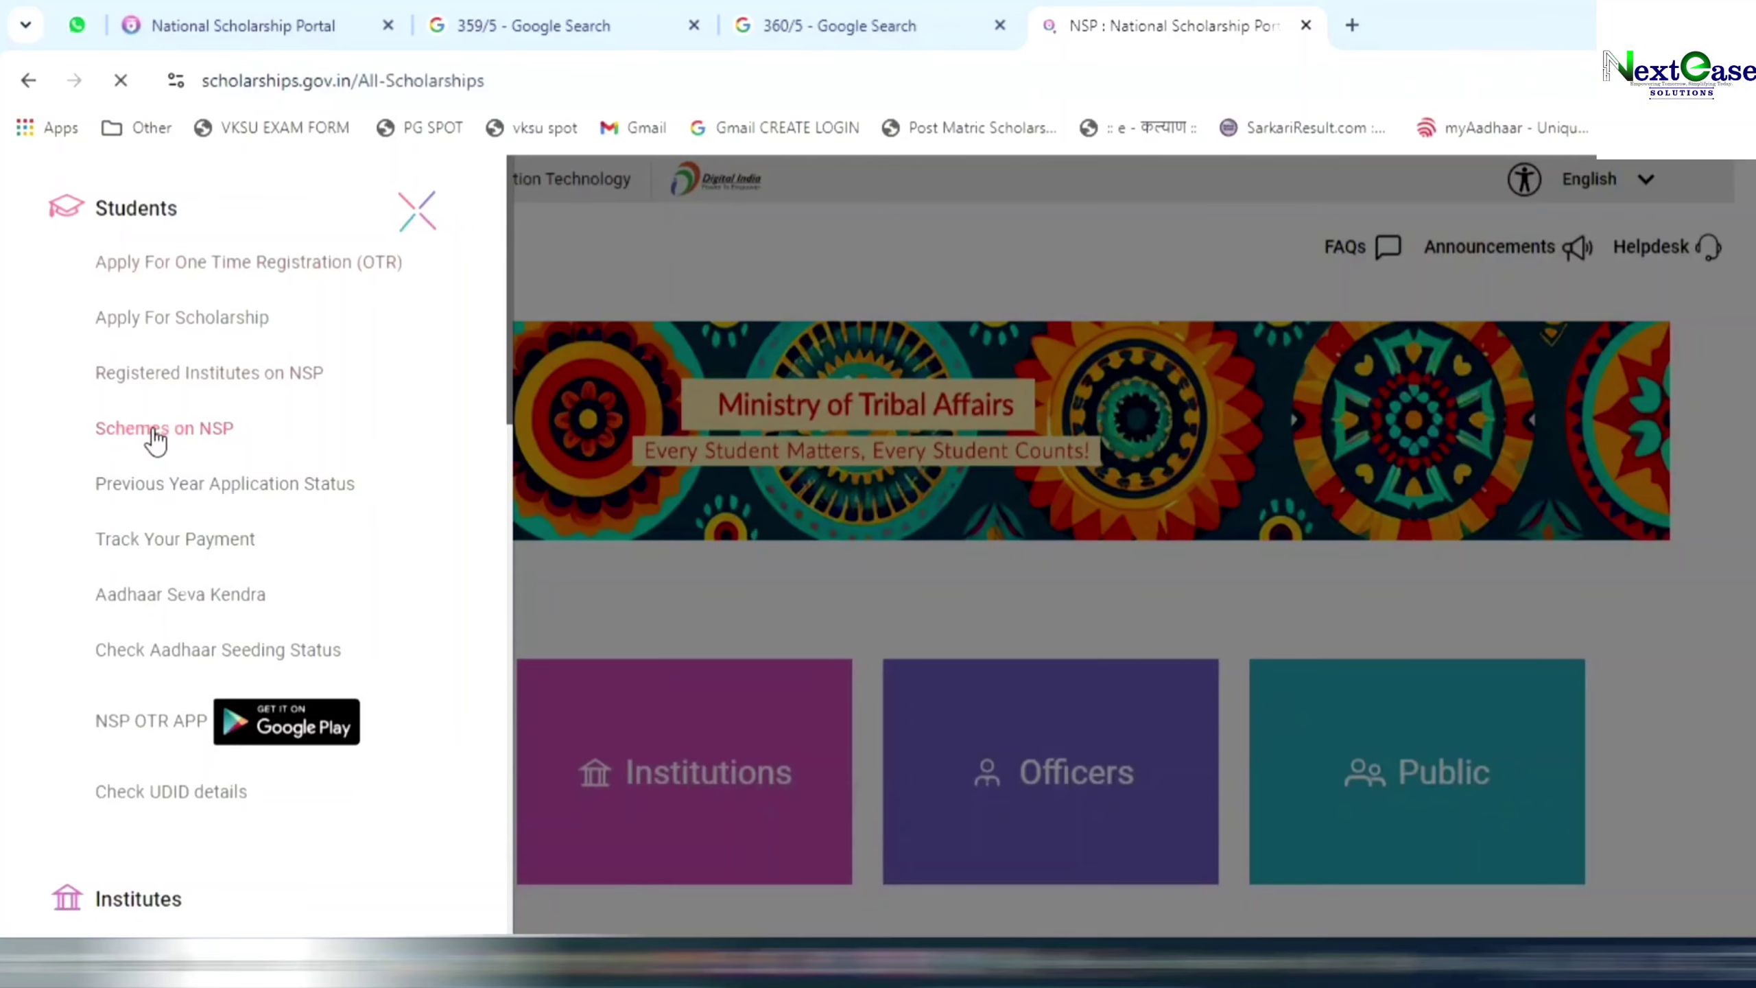
pyautogui.scroll(-5, 643, 616)
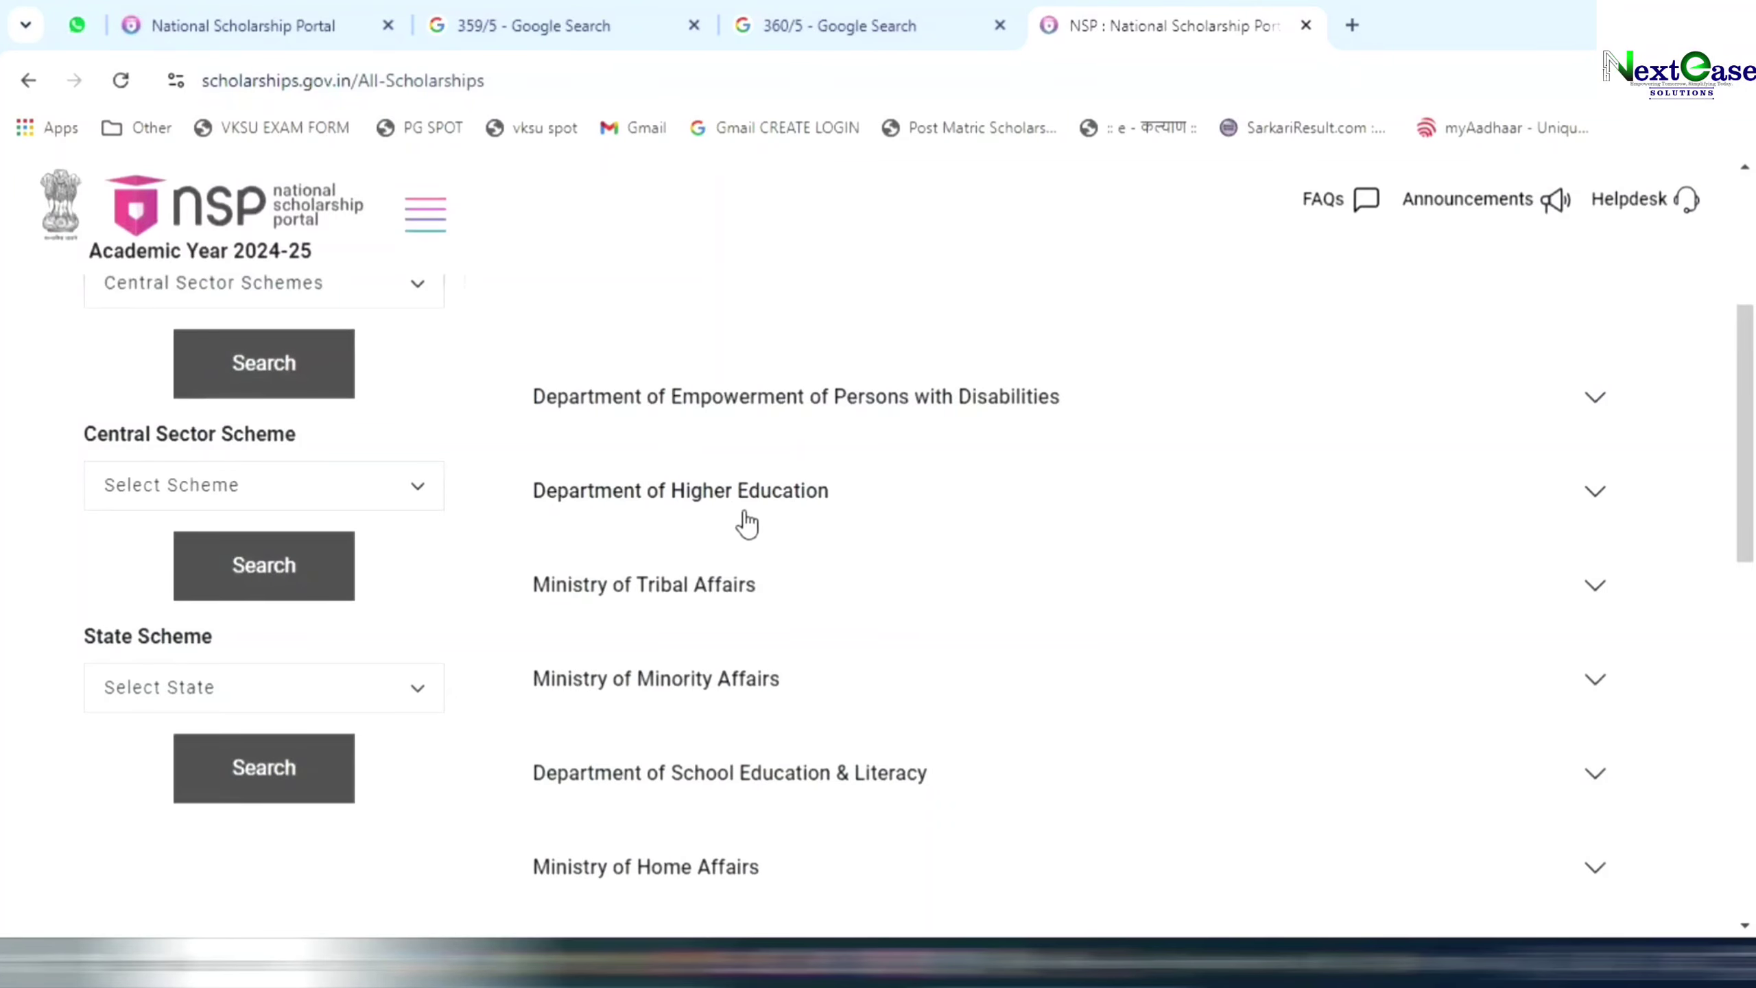
pyautogui.click(705, 496)
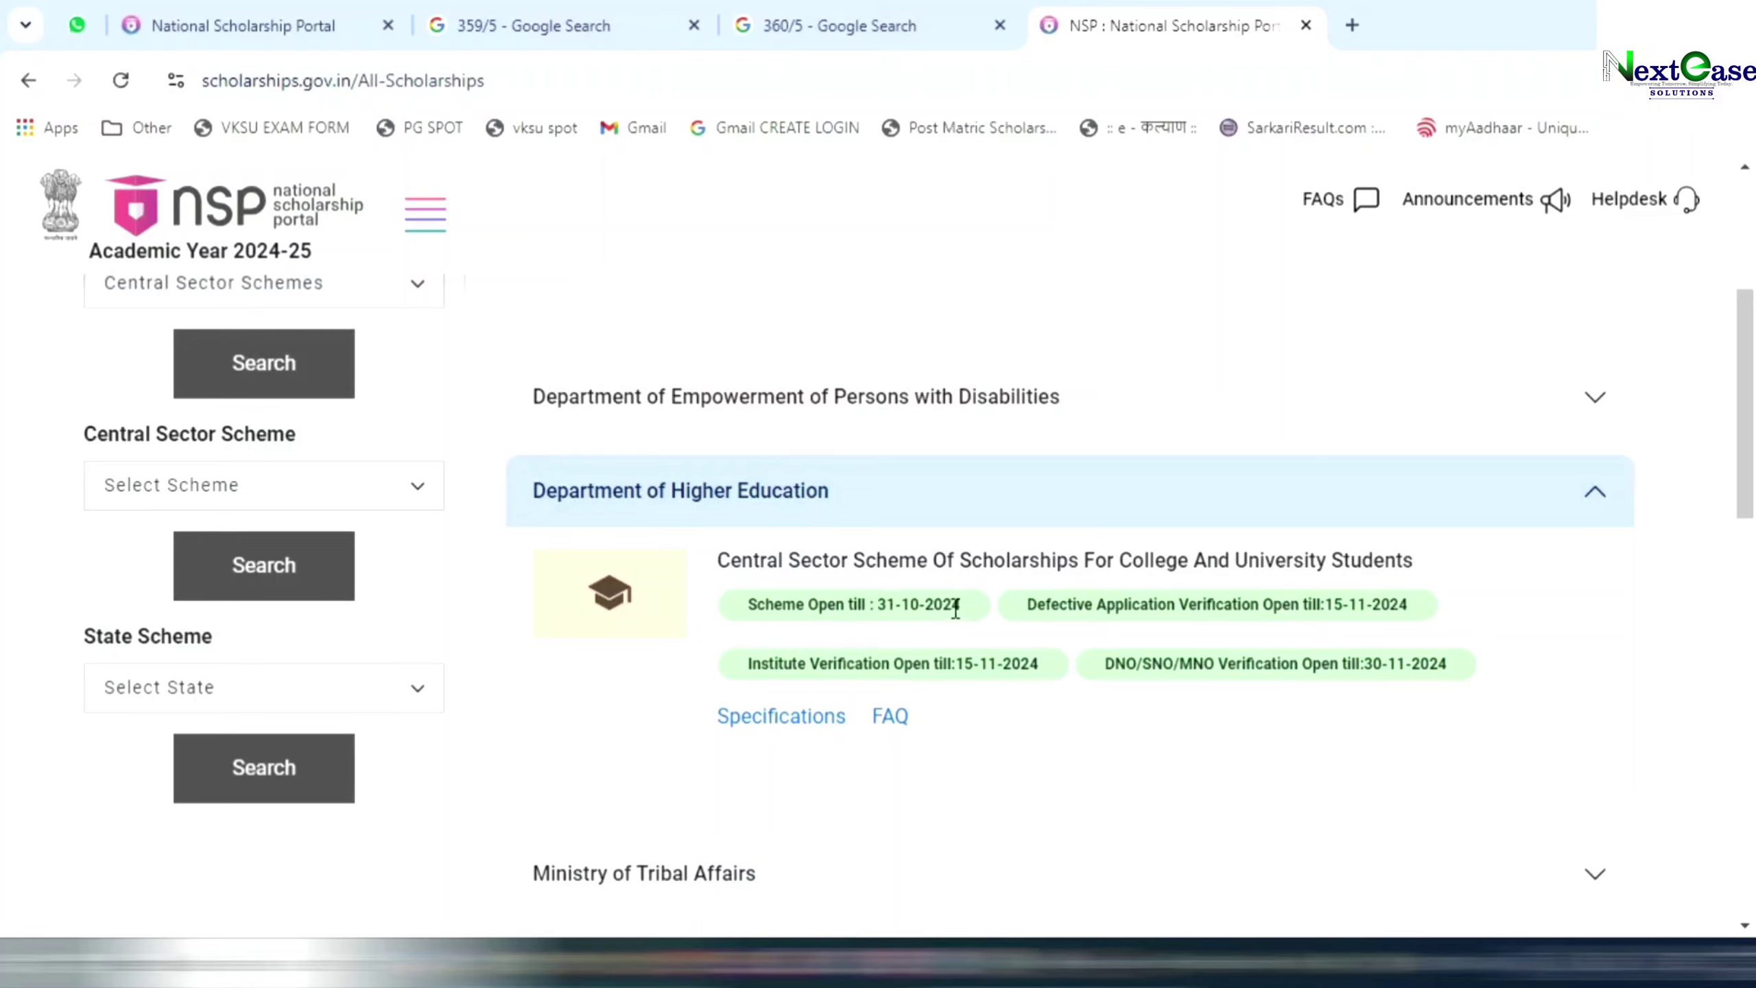
pyautogui.moveTo(961, 604); pyautogui.dragTo(887, 613)
pyautogui.click(980, 500)
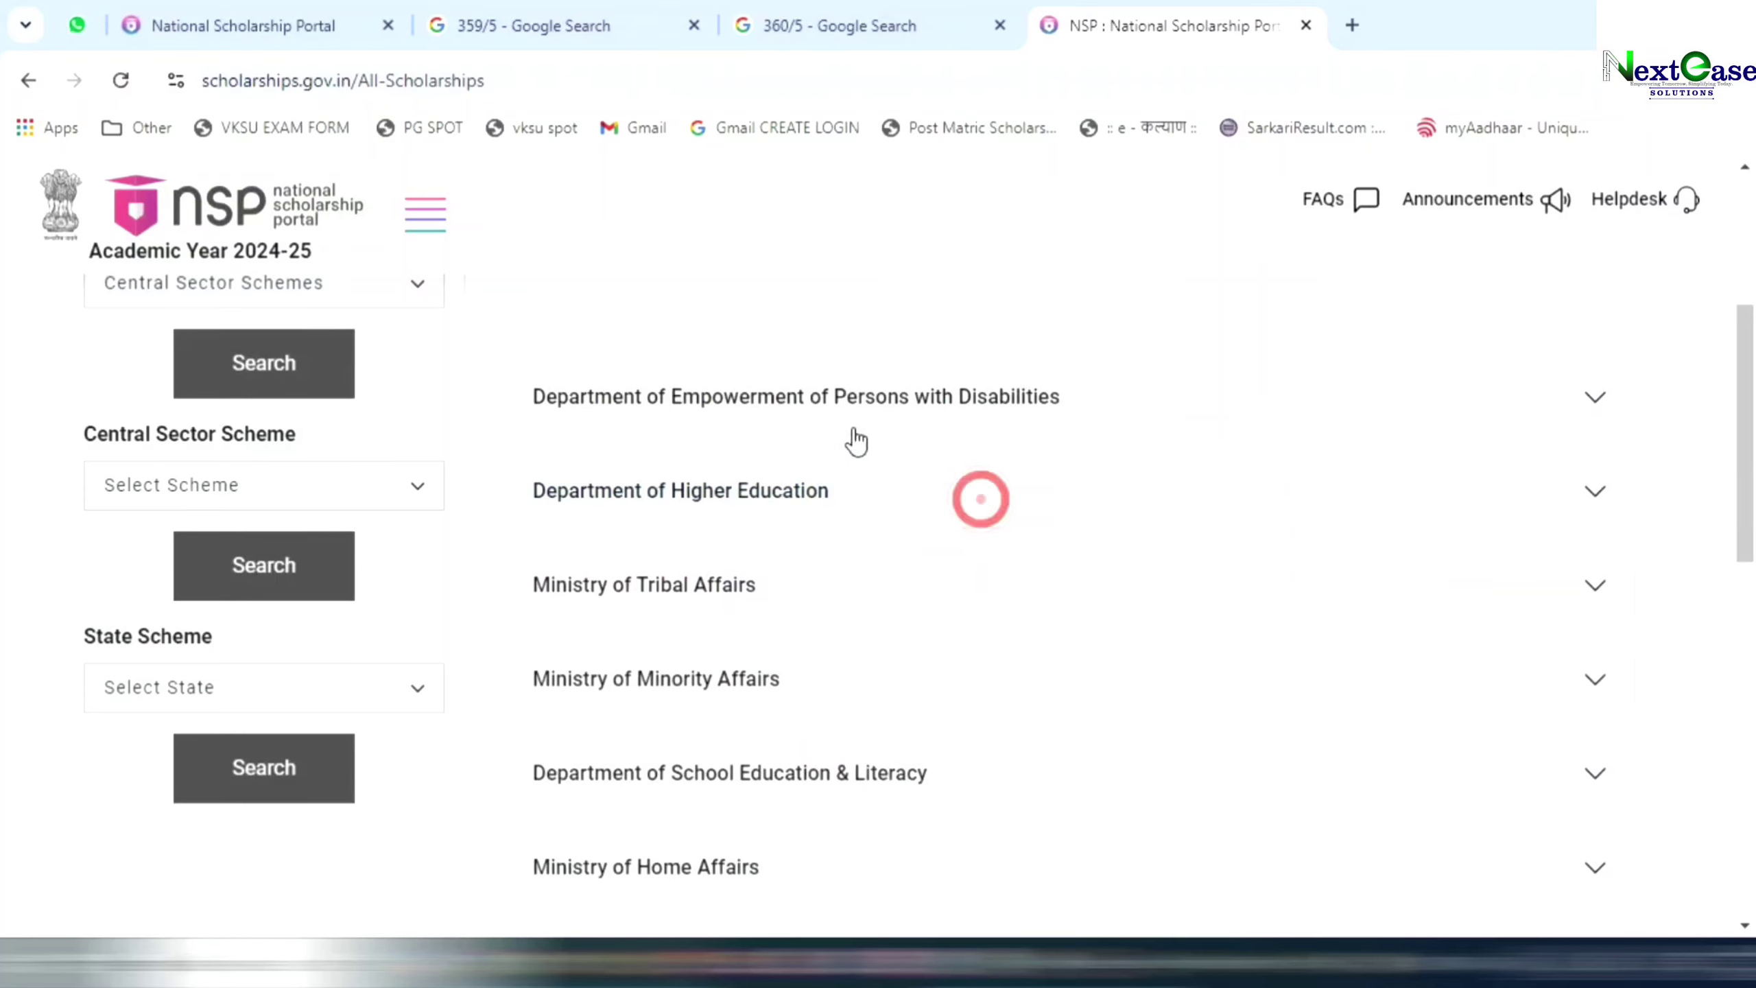
# Check the schemes under Ministry of Tribal Affairs and Department of Empowerment of Persons with Disabilities, and look through the remaining ministries and departments.
pyautogui.click(796, 600)
pyautogui.click(818, 593)
pyautogui.click(833, 407)
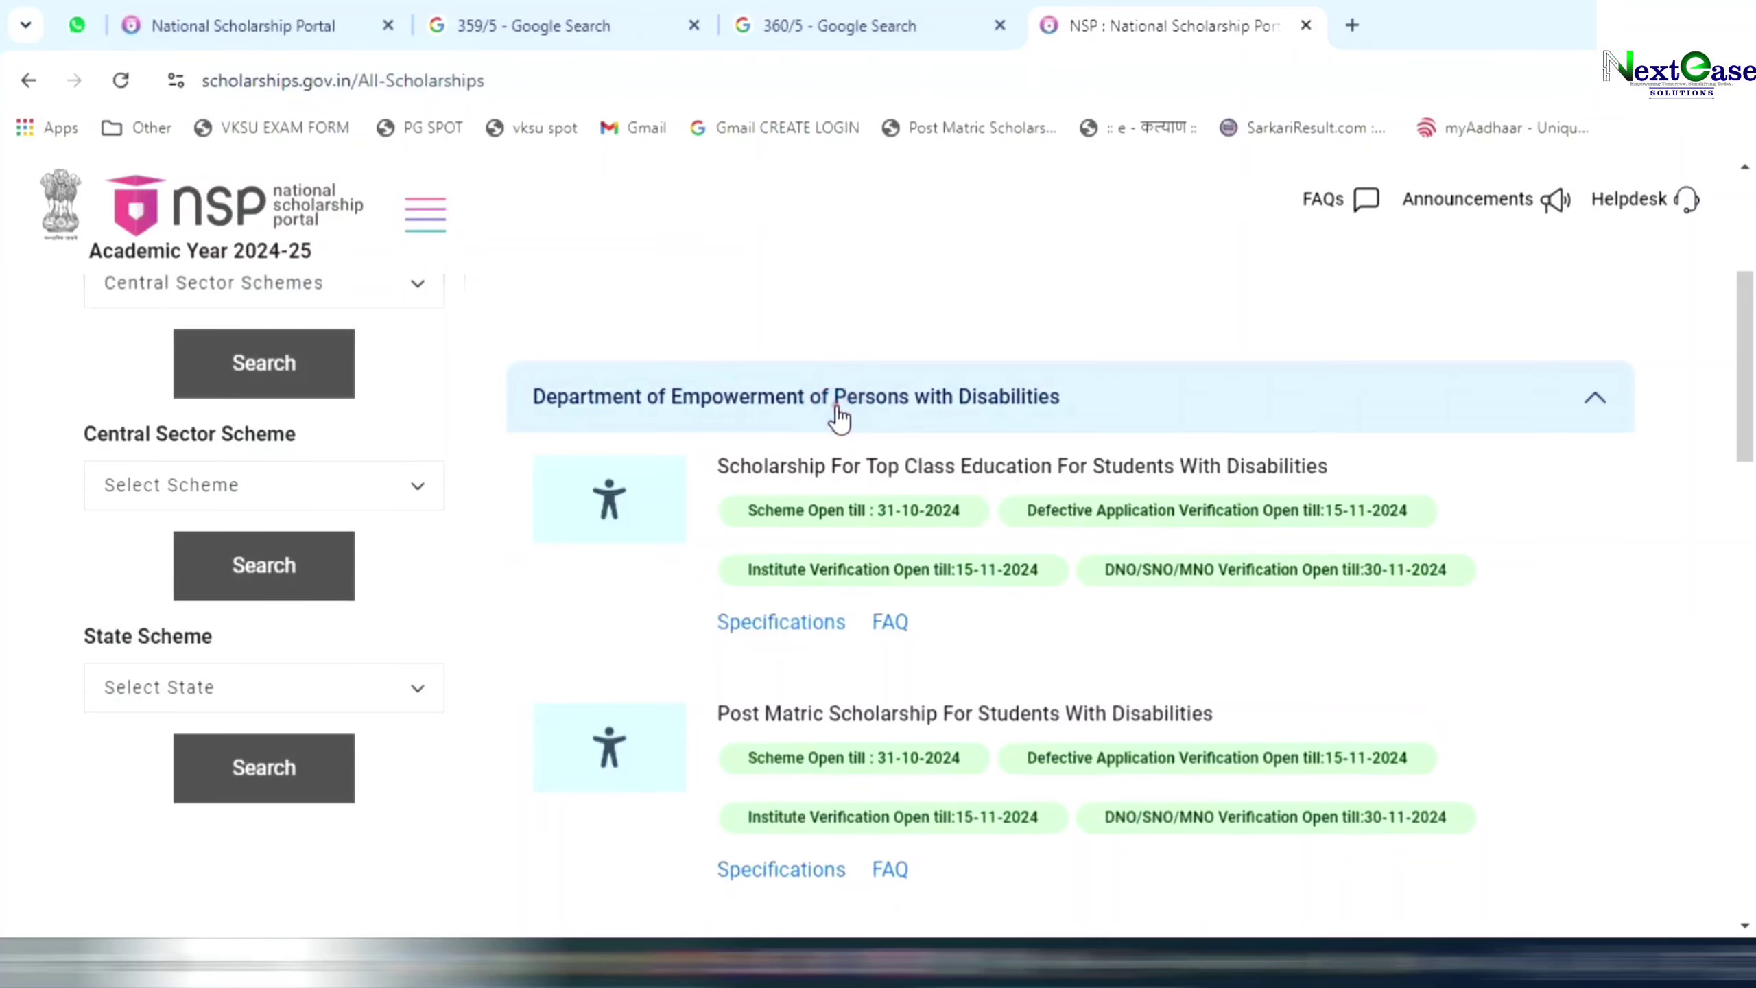
pyautogui.click(837, 409)
pyautogui.scroll(-10, 826, 580)
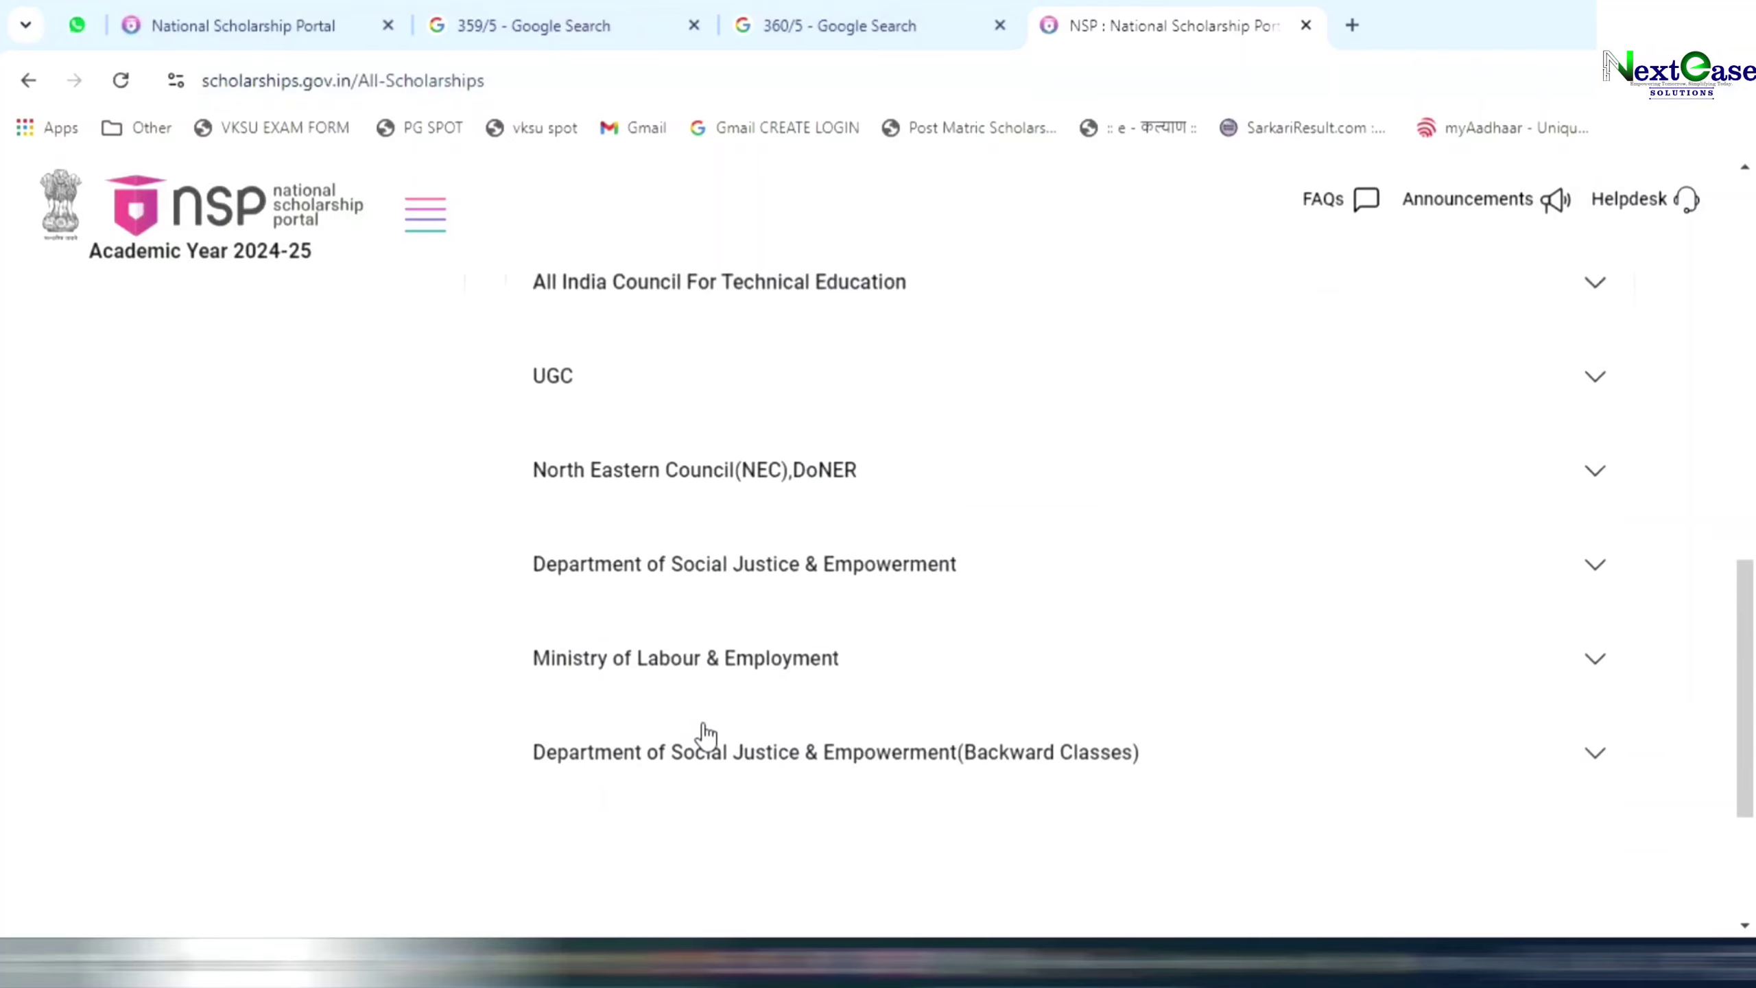
pyautogui.scroll(10, 705, 735)
pyautogui.scroll(-8, 772, 714)
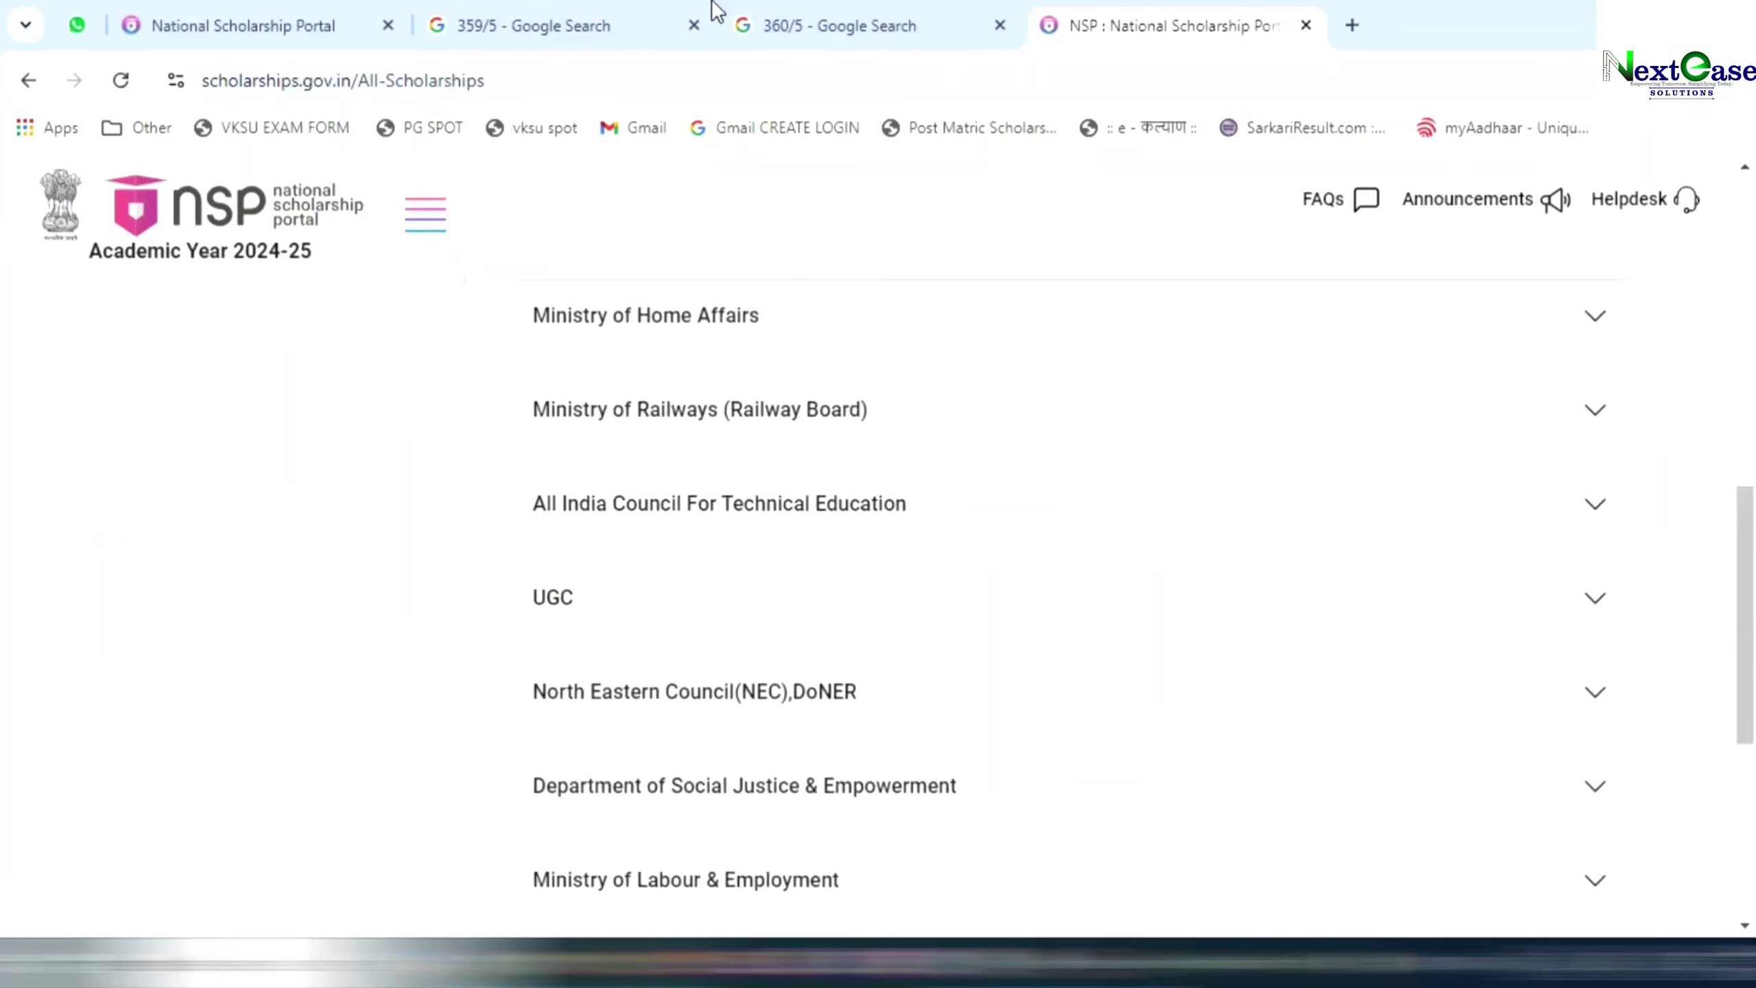
pyautogui.scroll(6, 827, 557)
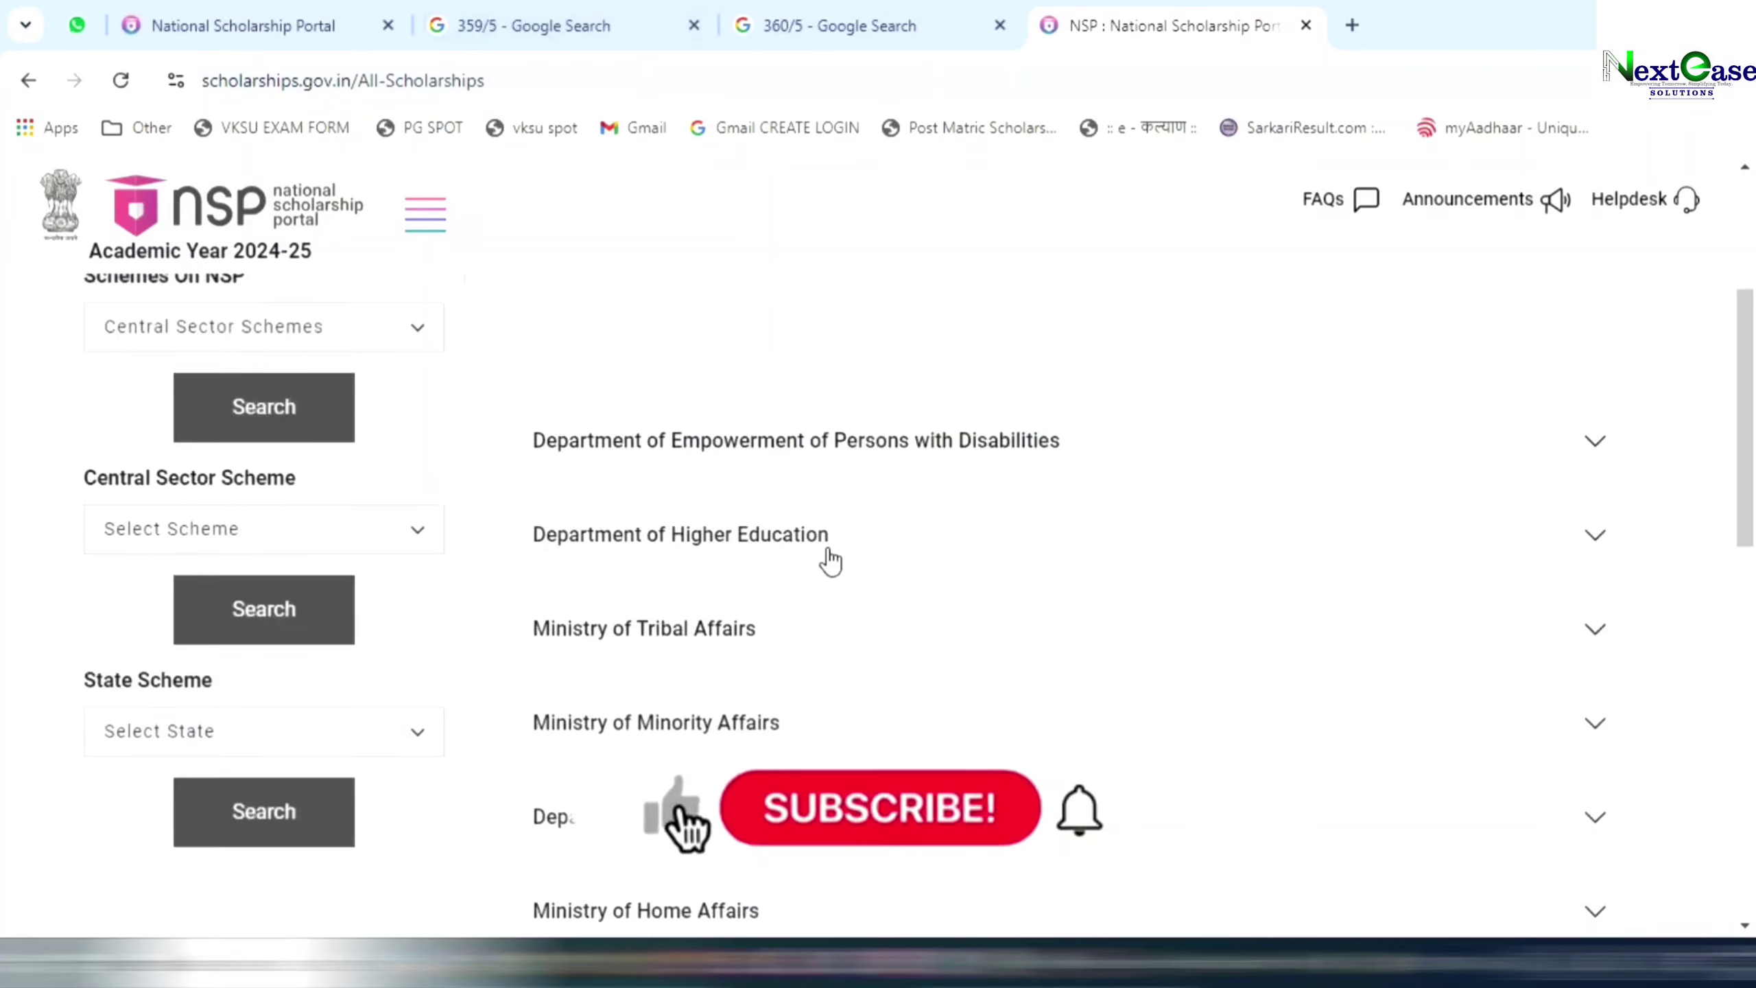
pyautogui.scroll(4, 829, 560)
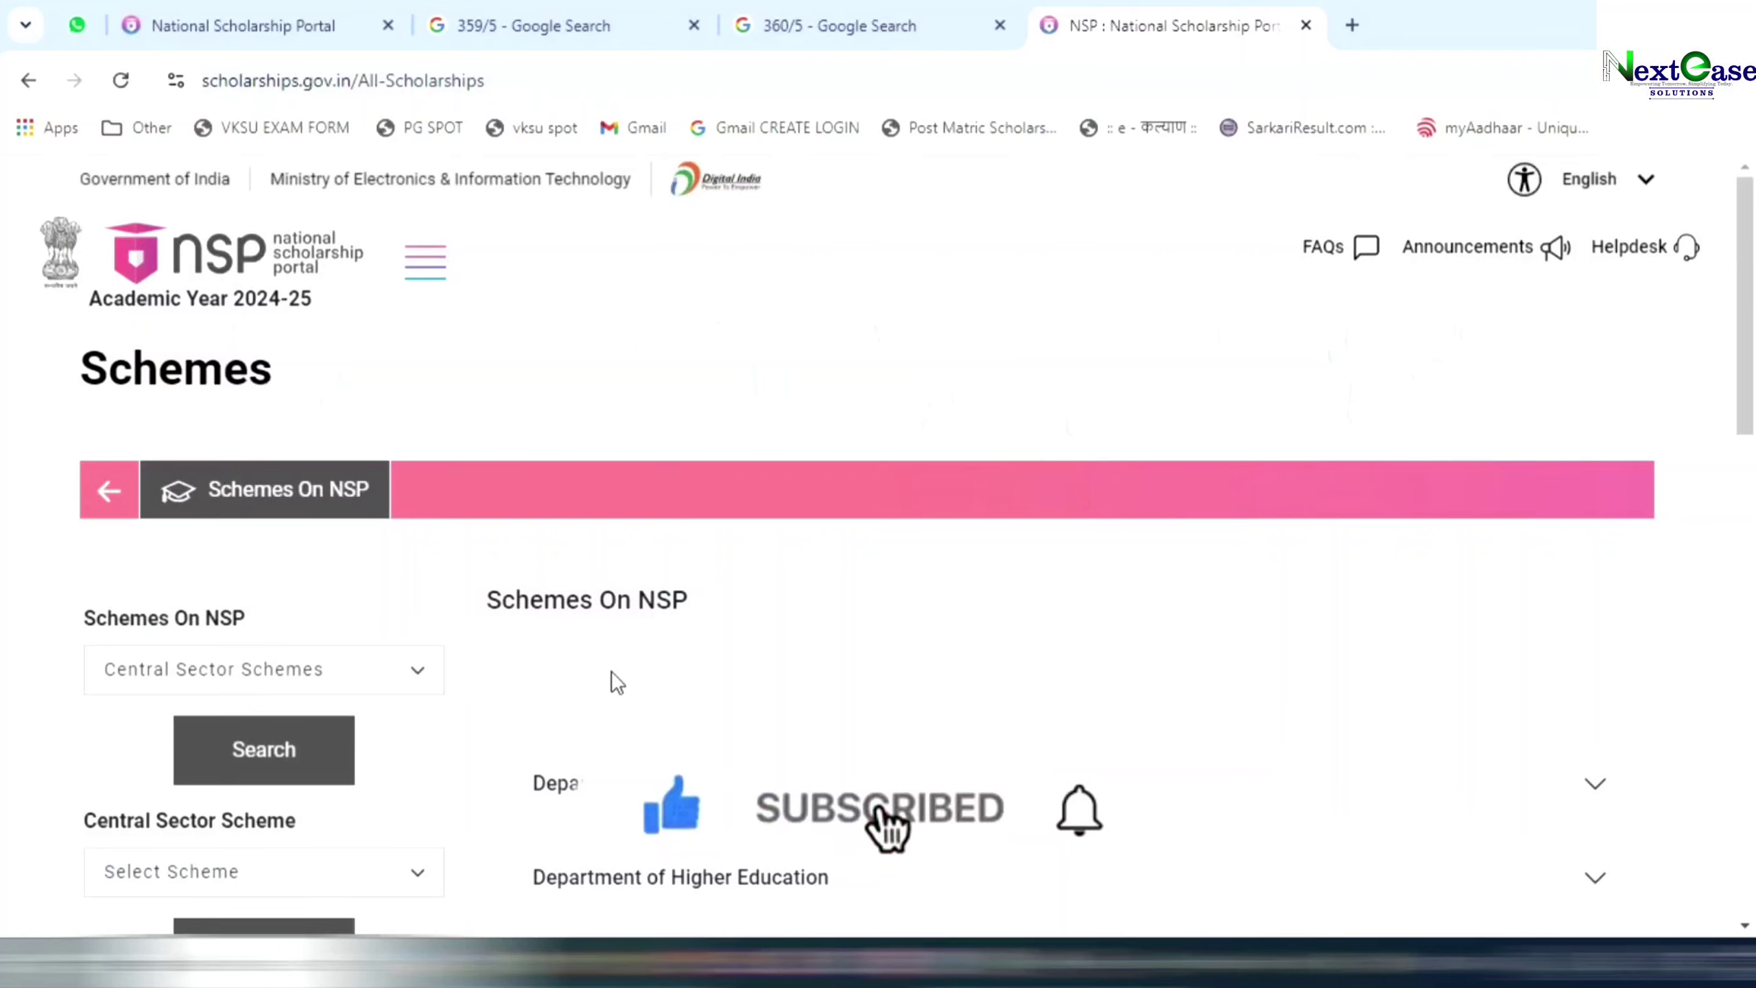